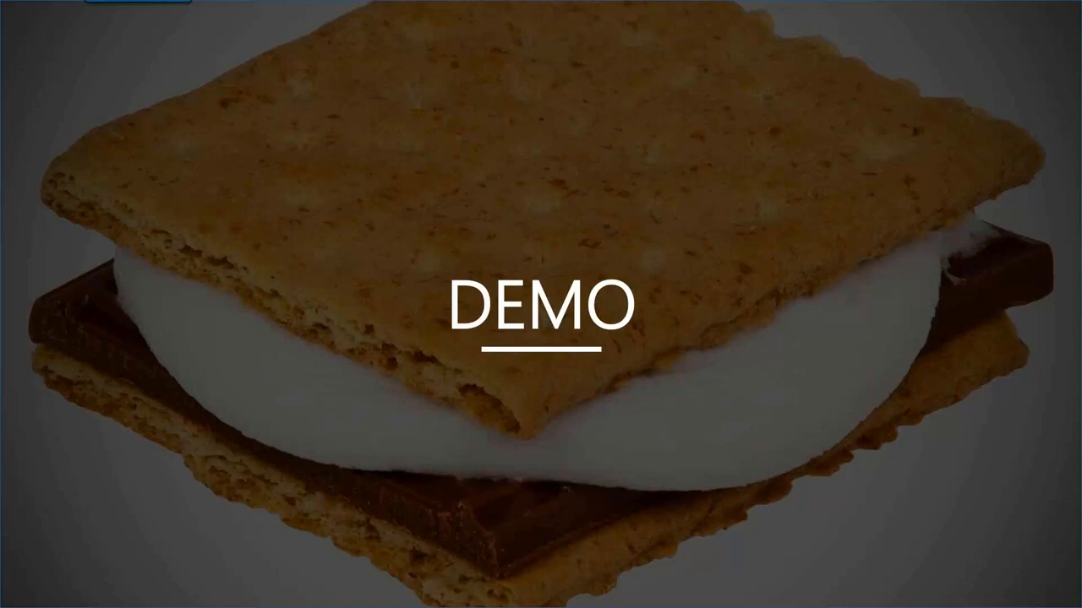
- End the slide show, switch to the remote demo desktop and nudge the Agility Mobile handheld window slightly
key(Escape)
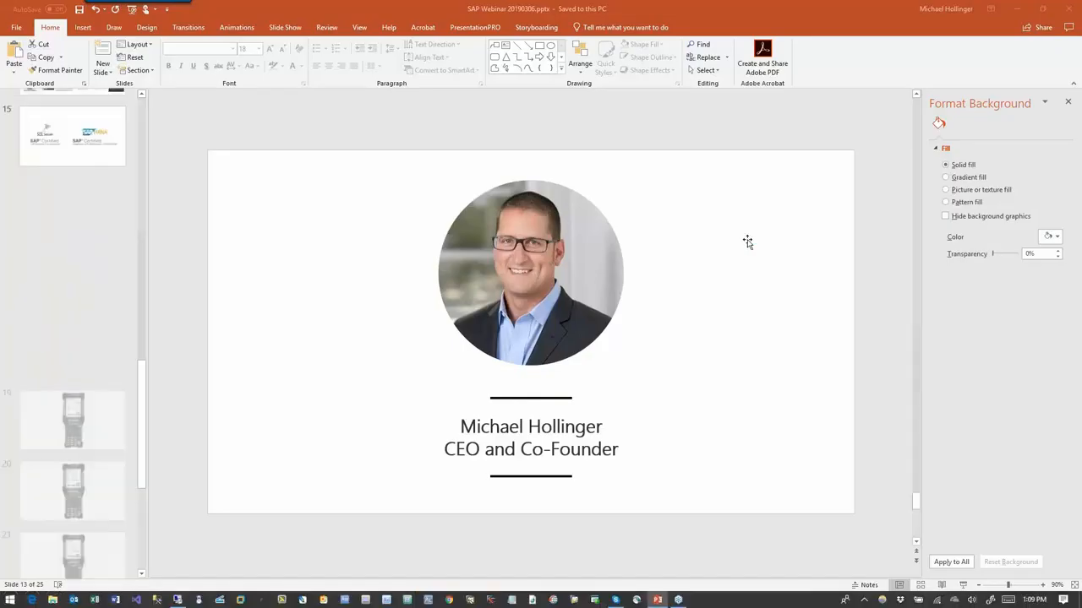
key(alt+Tab)
click(675, 265)
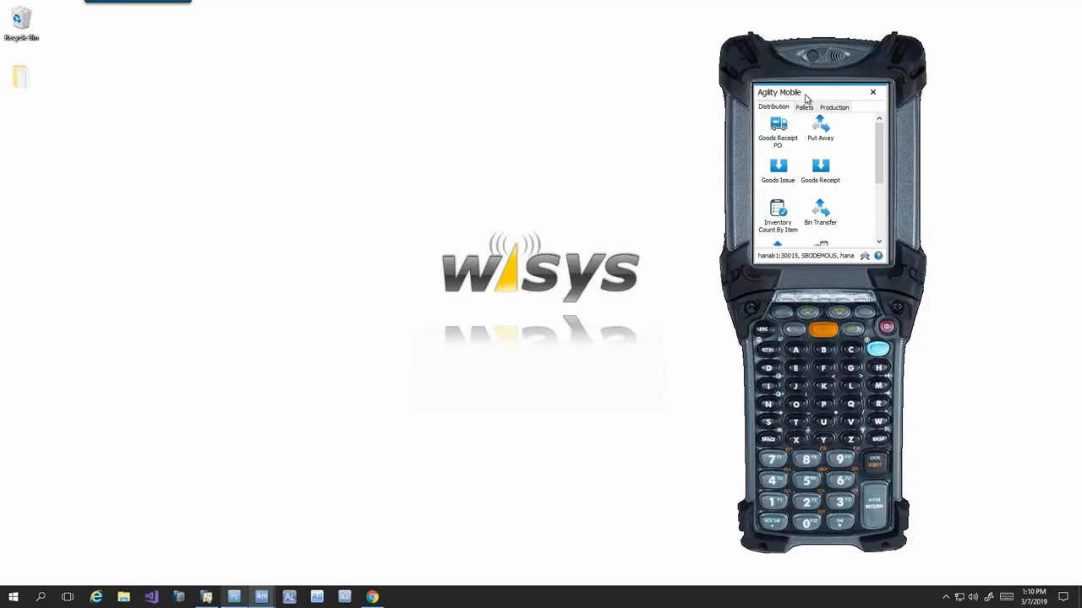
drag(806, 98, 808, 96)
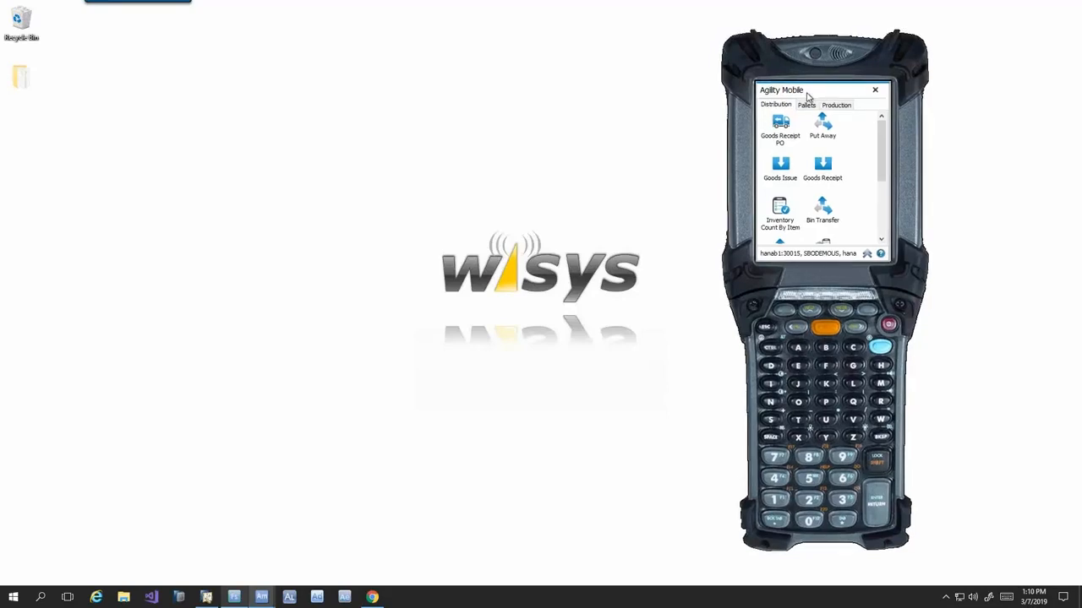
- In SAP Business One, browse to the Chuao purchase order for item 10070010, review it, and minimize the program
click(205, 597)
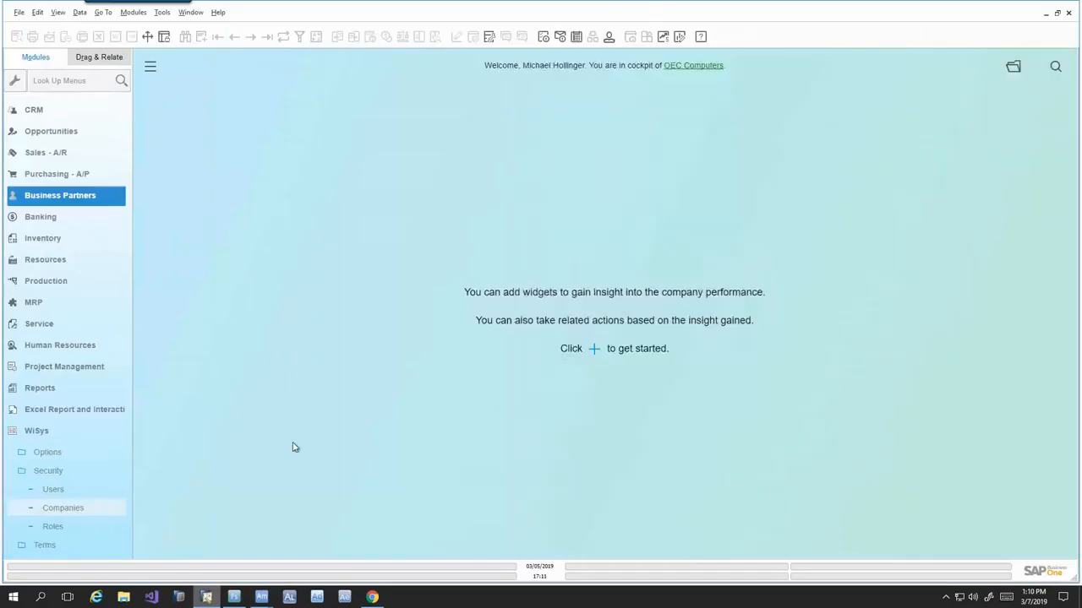
click(58, 173)
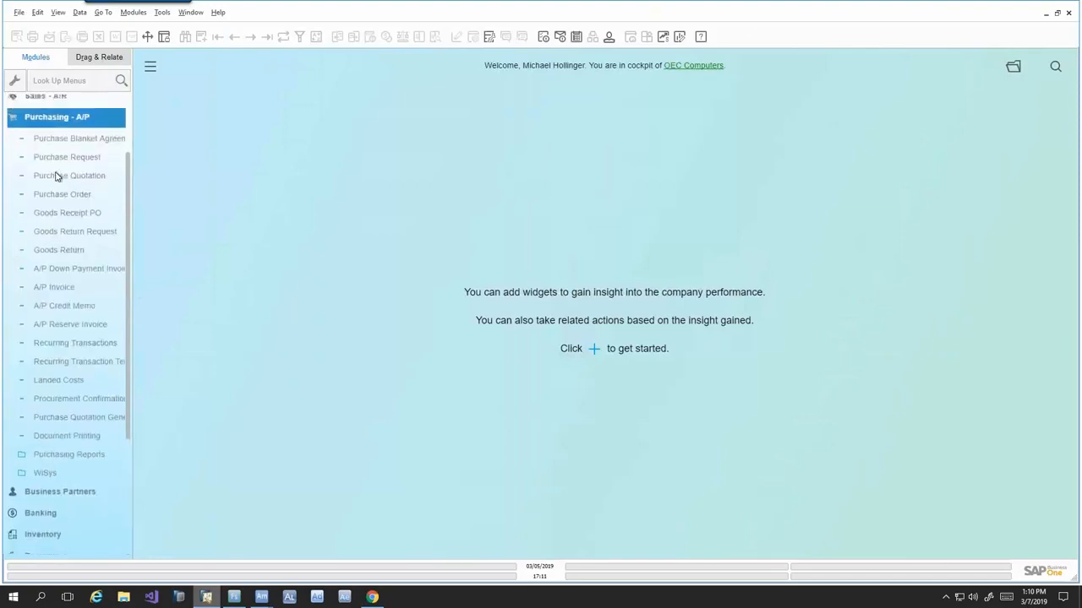
click(67, 181)
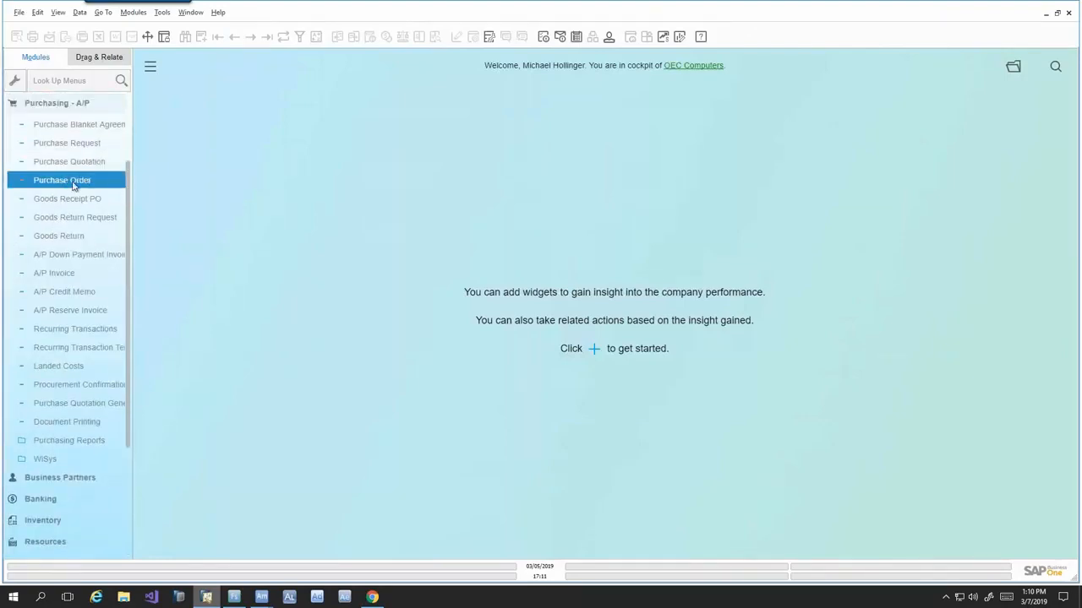
click(266, 37)
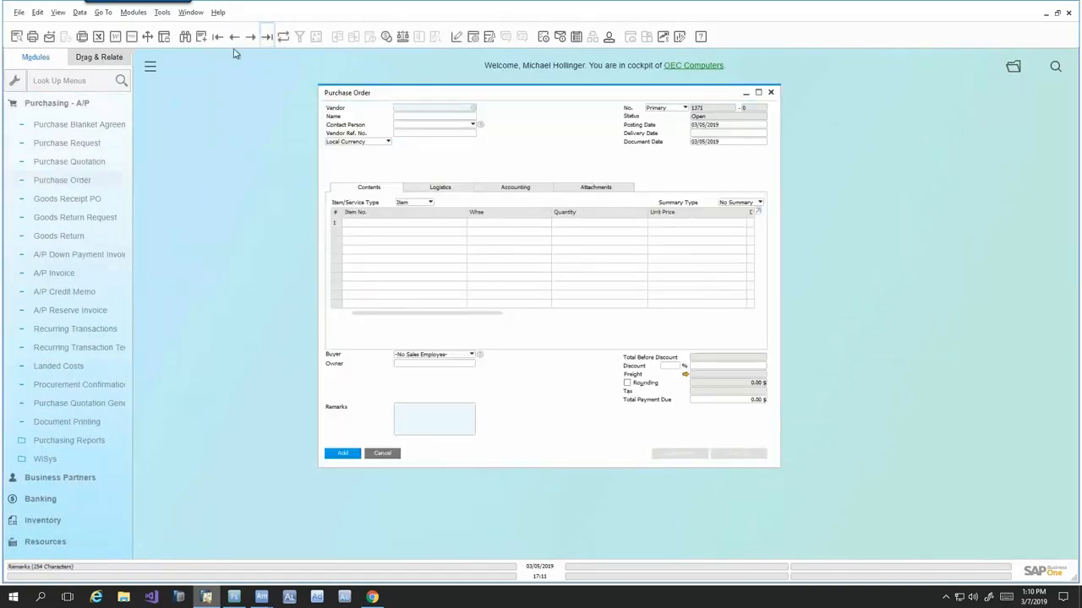
click(234, 38)
click(234, 38)
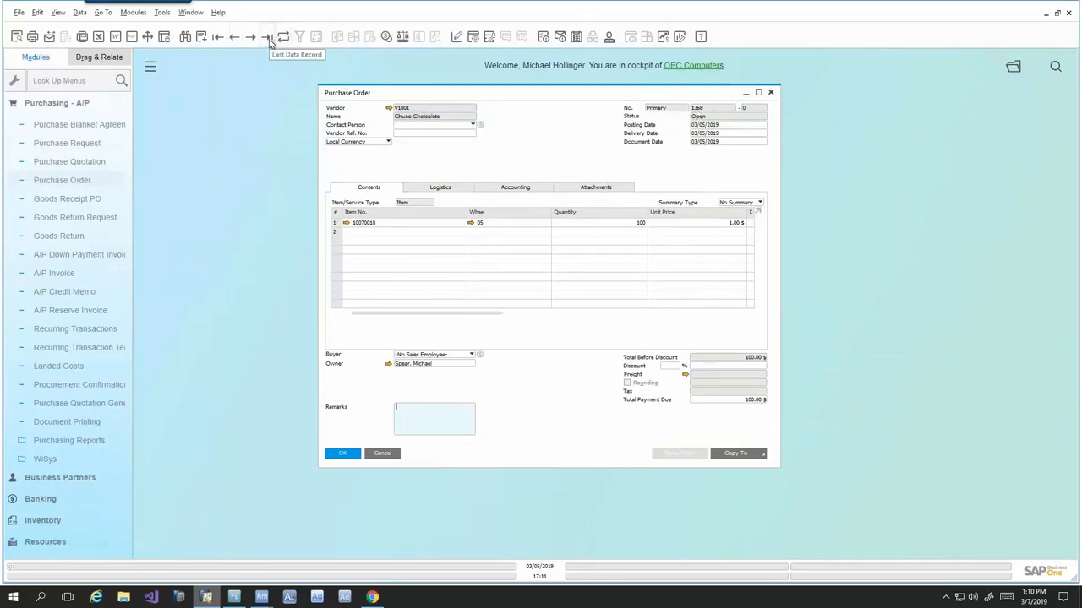
click(1045, 12)
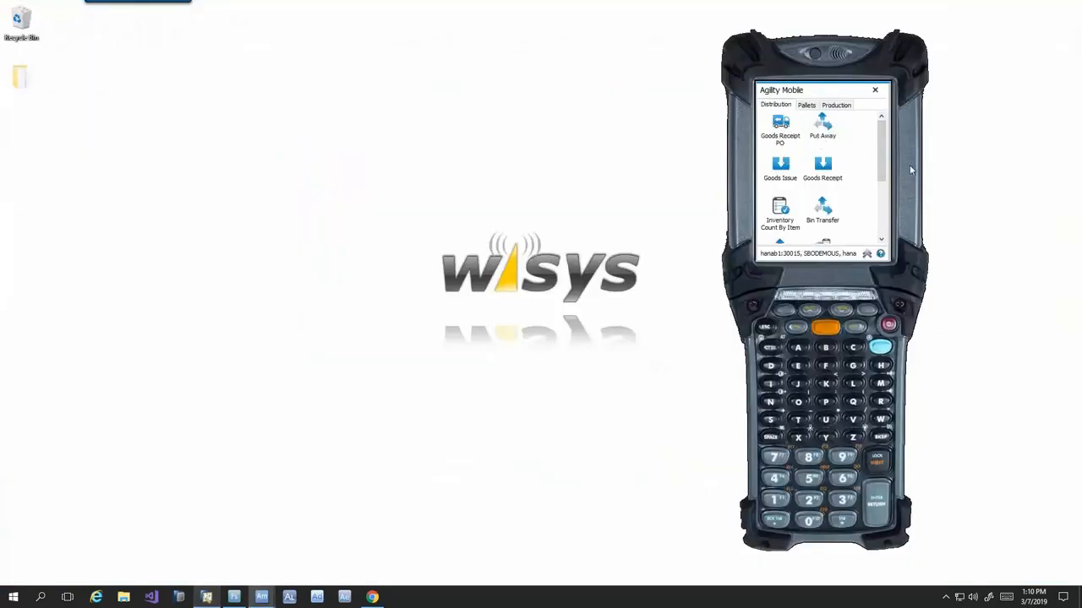
- Start a Goods Receipt PO in Agility Mobile and try to enter an arbitrary purchase order number
click(778, 138)
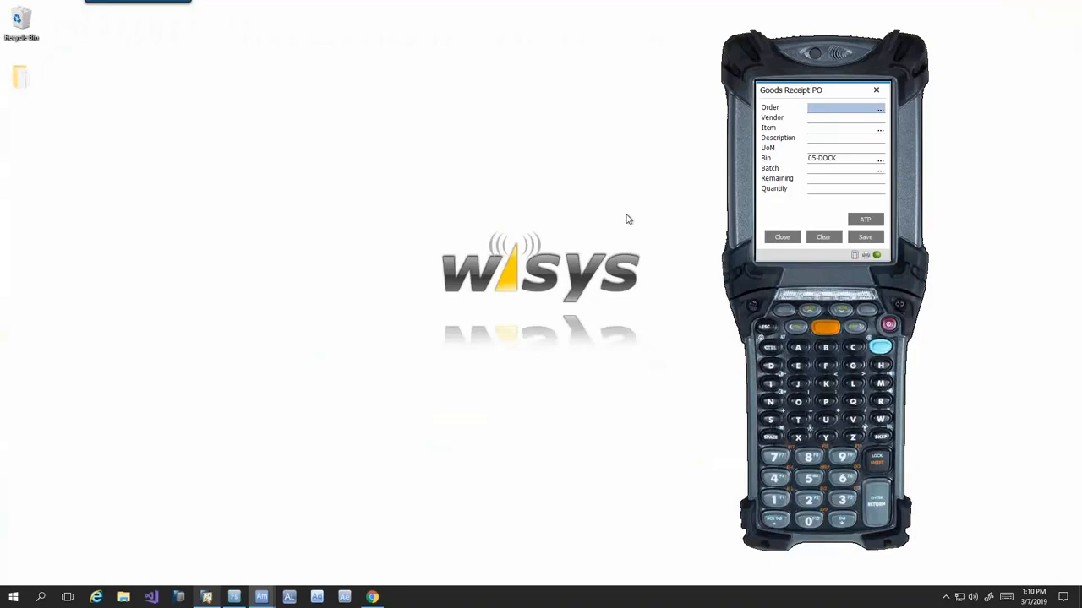
text(8745)
key(Return)
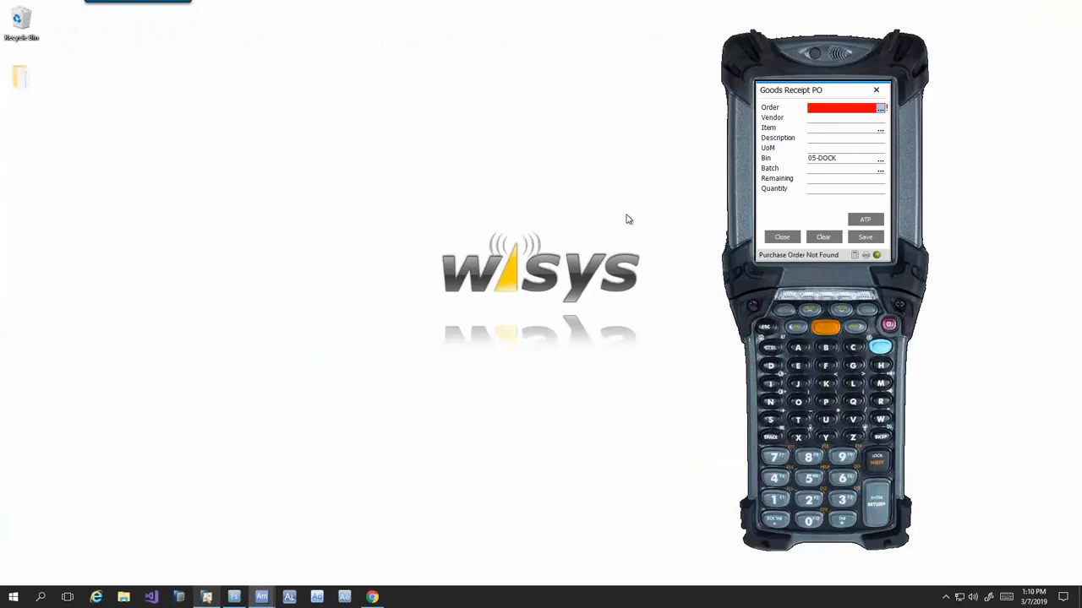
- Look up purchase orders filtered by 136, clear the filter and close the lookup without choosing one
key(Return)
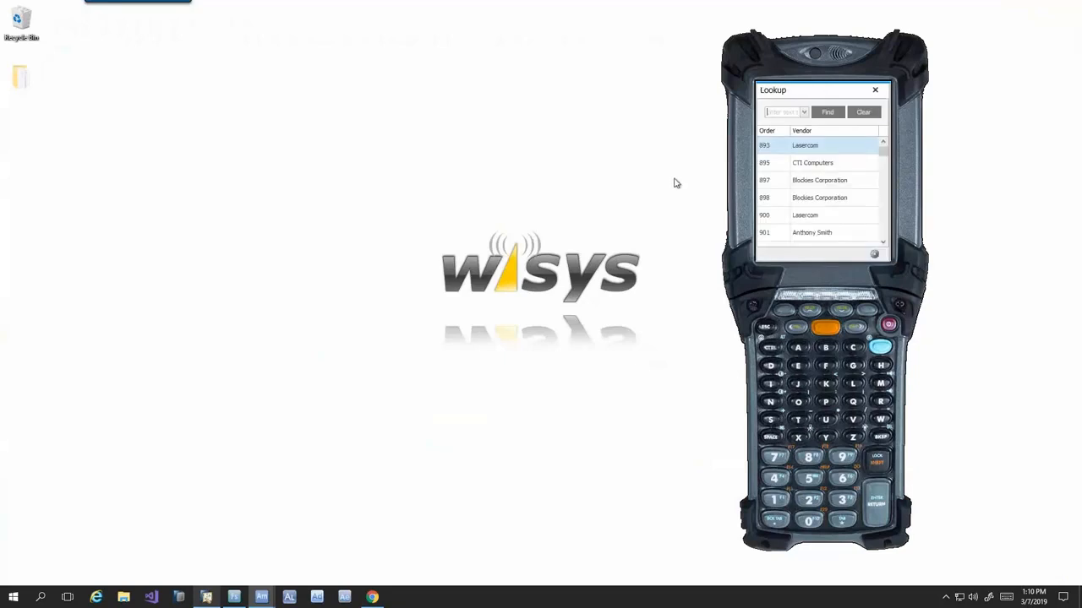
text(136)
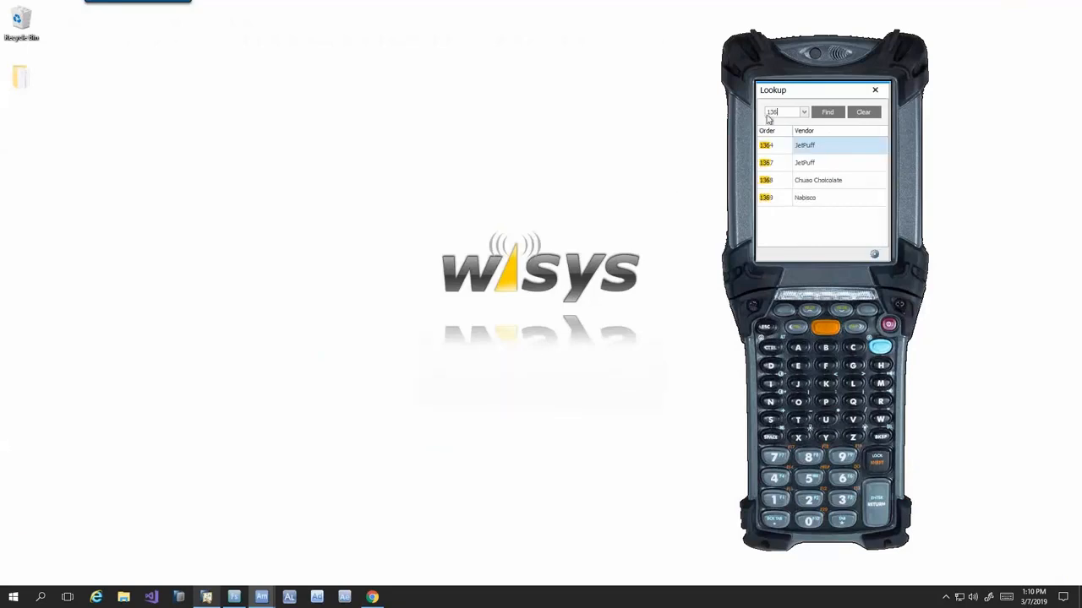
key(BackSpace)
key(BackSpace)
key(BackSpace)
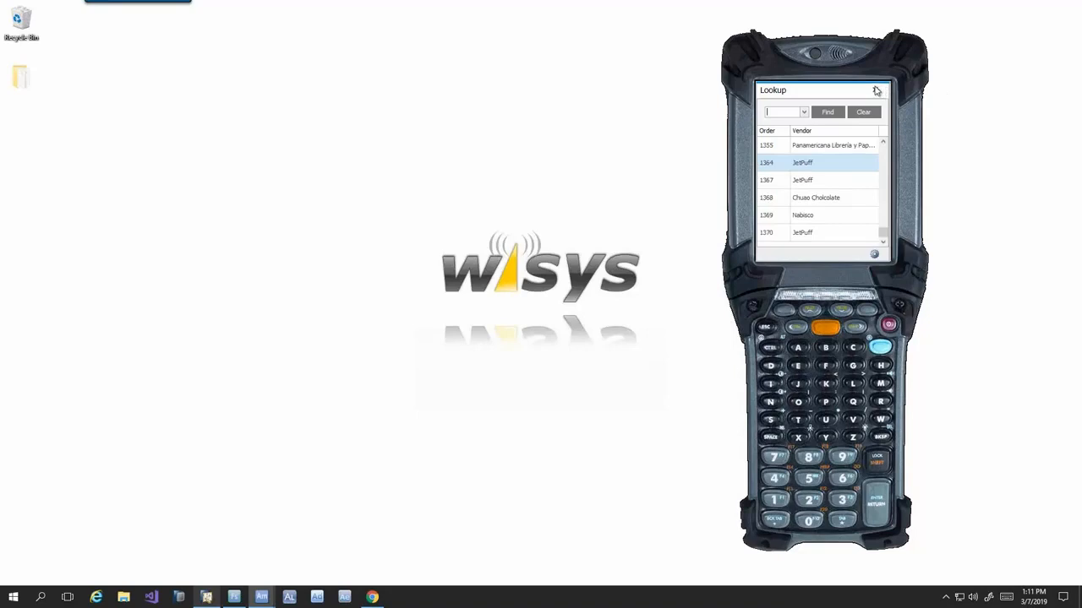
click(874, 90)
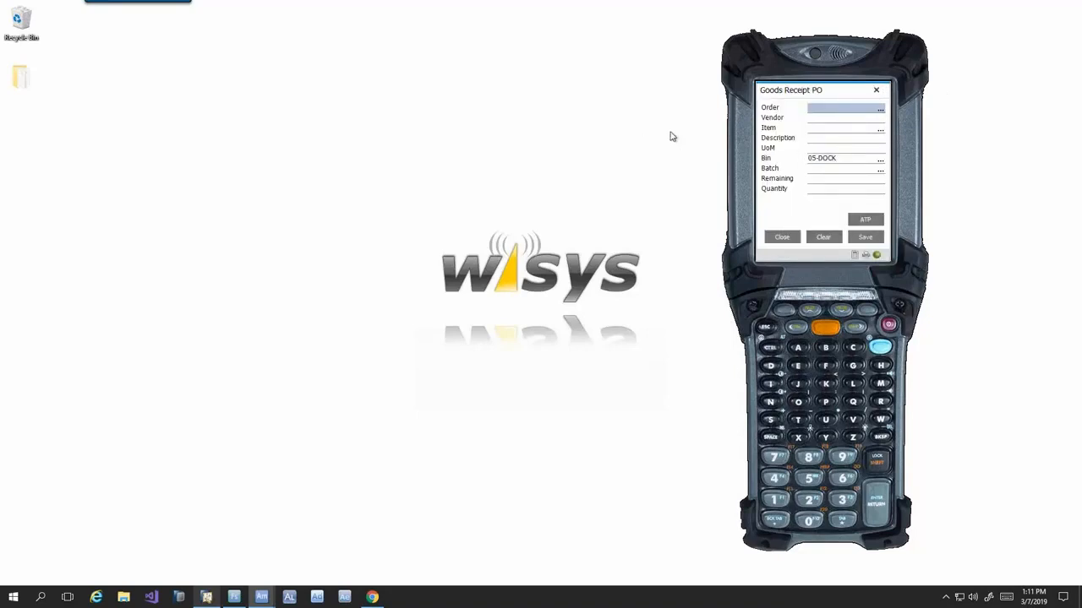
- Enter the Chuao purchase order's number and item 10070010 on the goods receipt
text(1368)
key(Return)
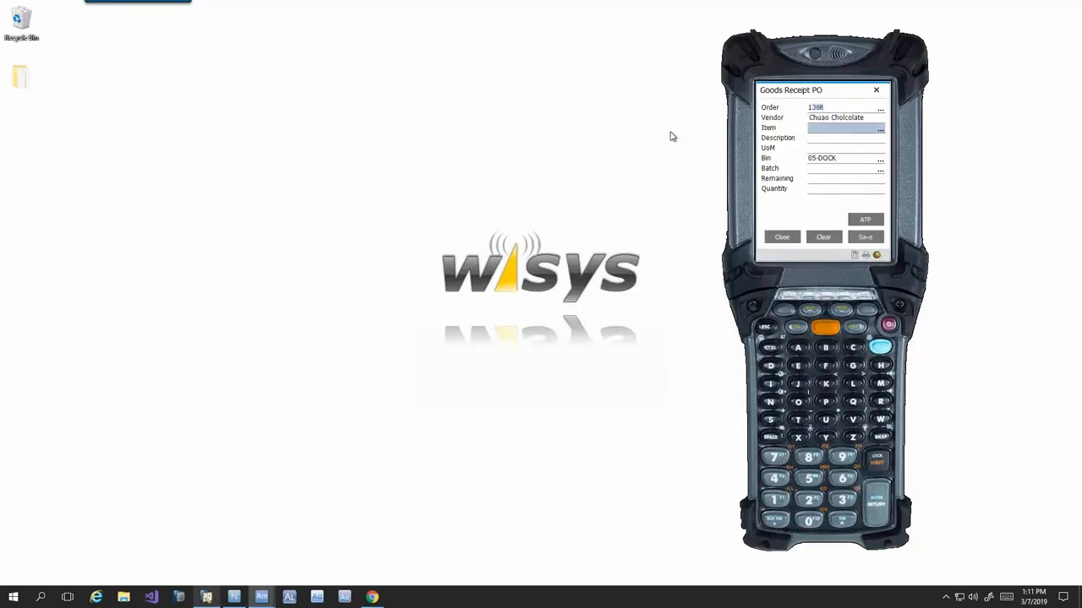
text(10070010)
key(Return)
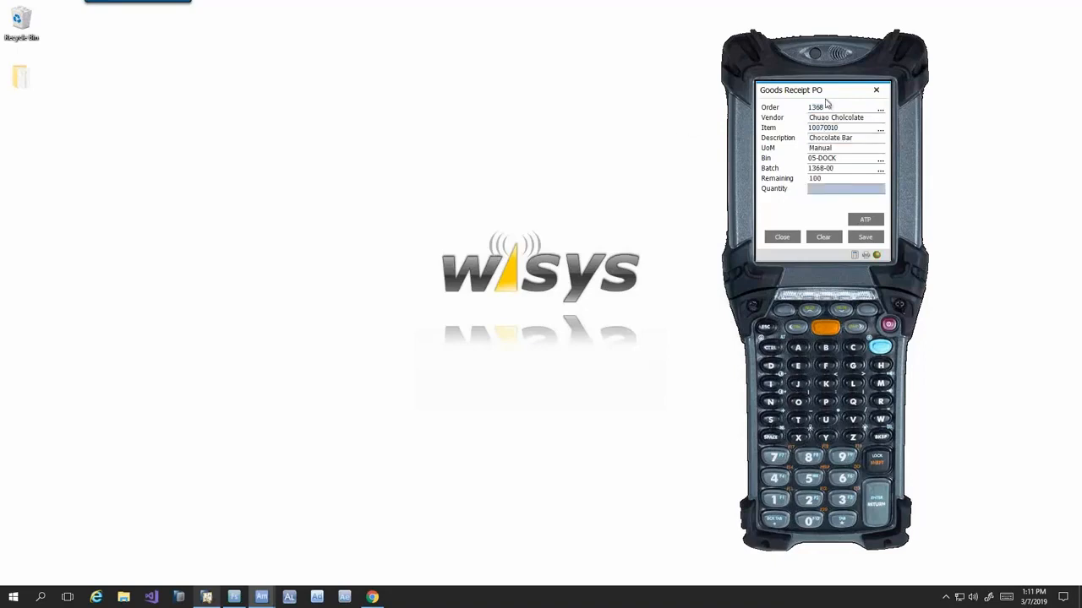
- Check the Available To Promise details for the chocolate bar item and return to the goods receipt
drag(826, 98, 816, 92)
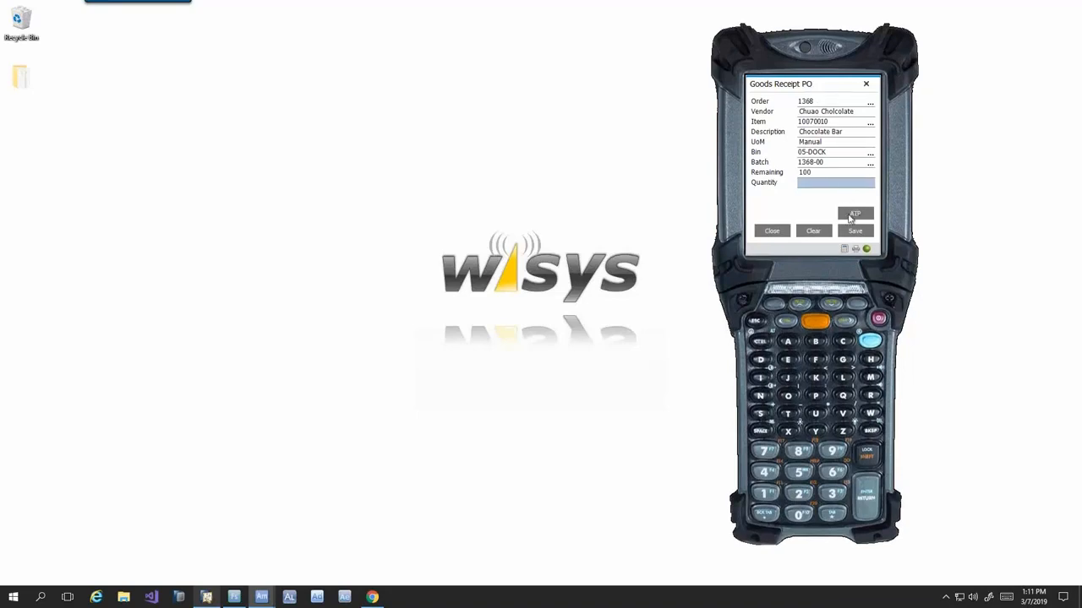
click(855, 214)
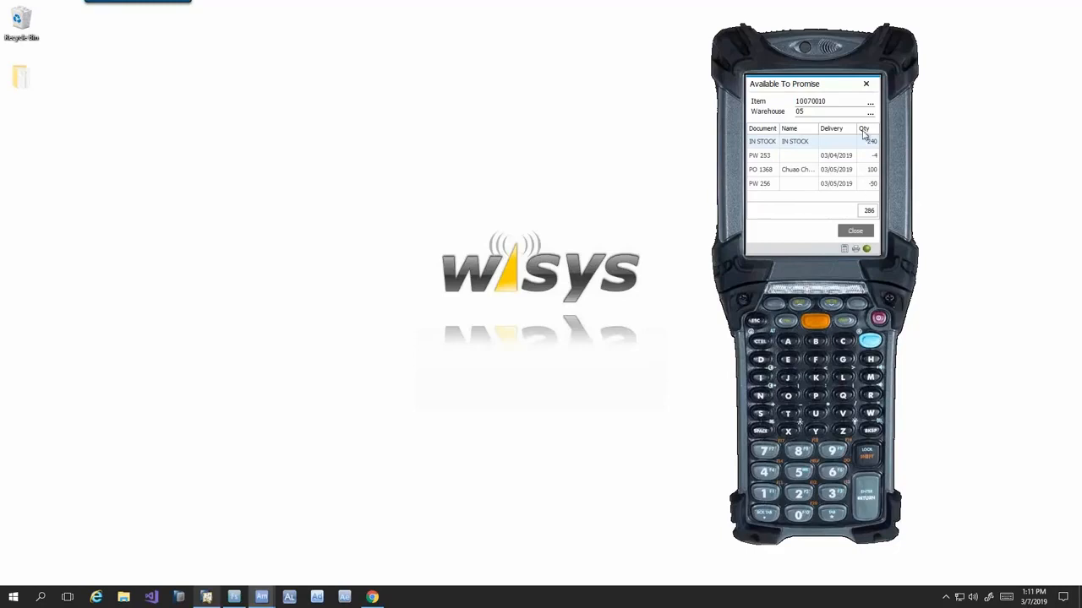
click(855, 232)
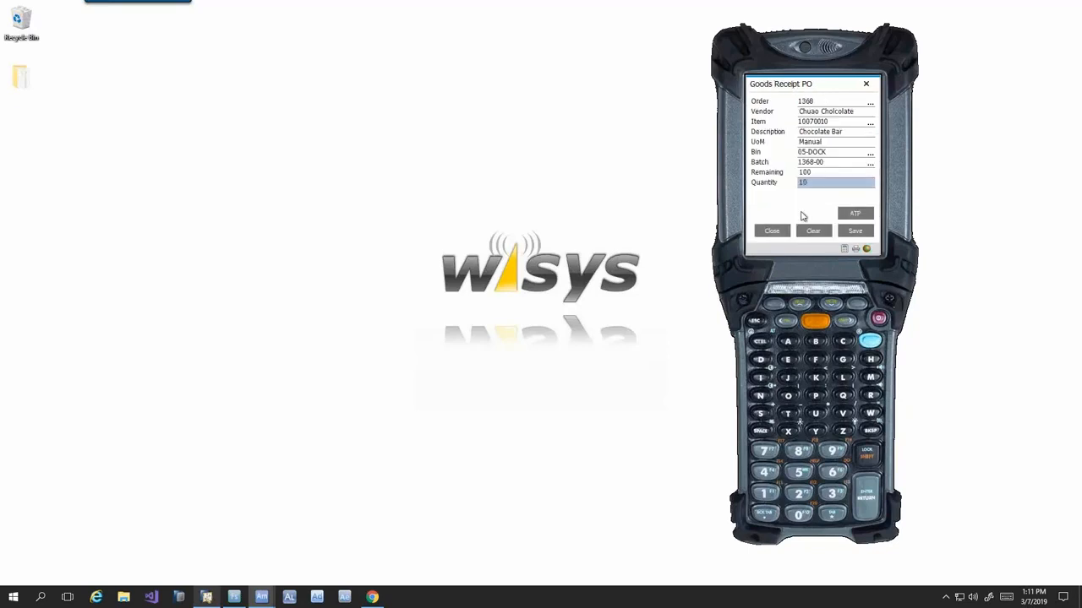
- Receive a quantity of 100 chocolate bars into bin 05-DOCK and reposition the label's print preview
key(Return)
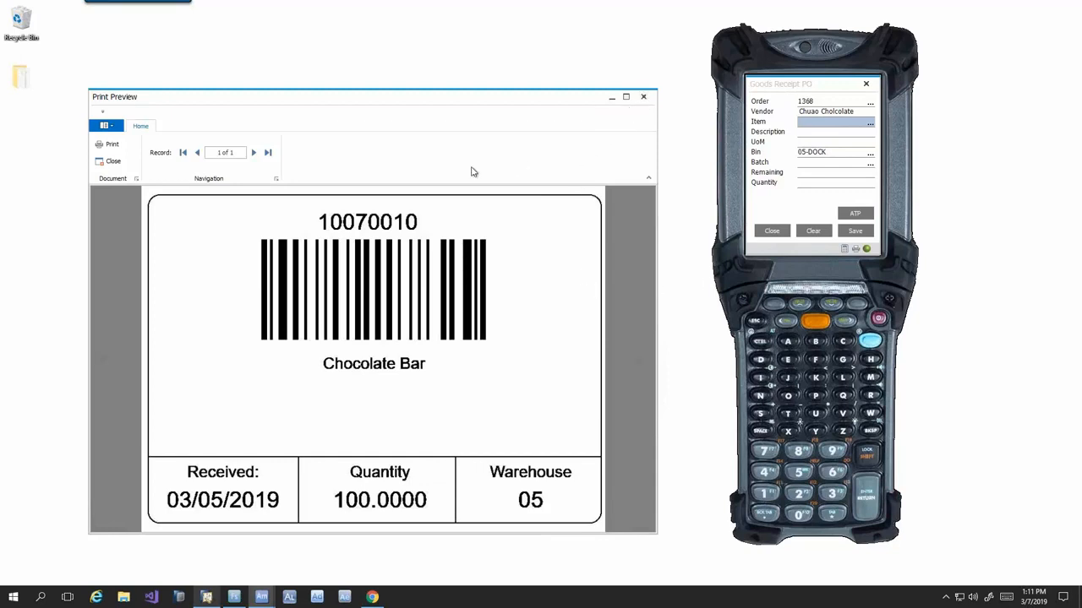
drag(590, 103, 599, 75)
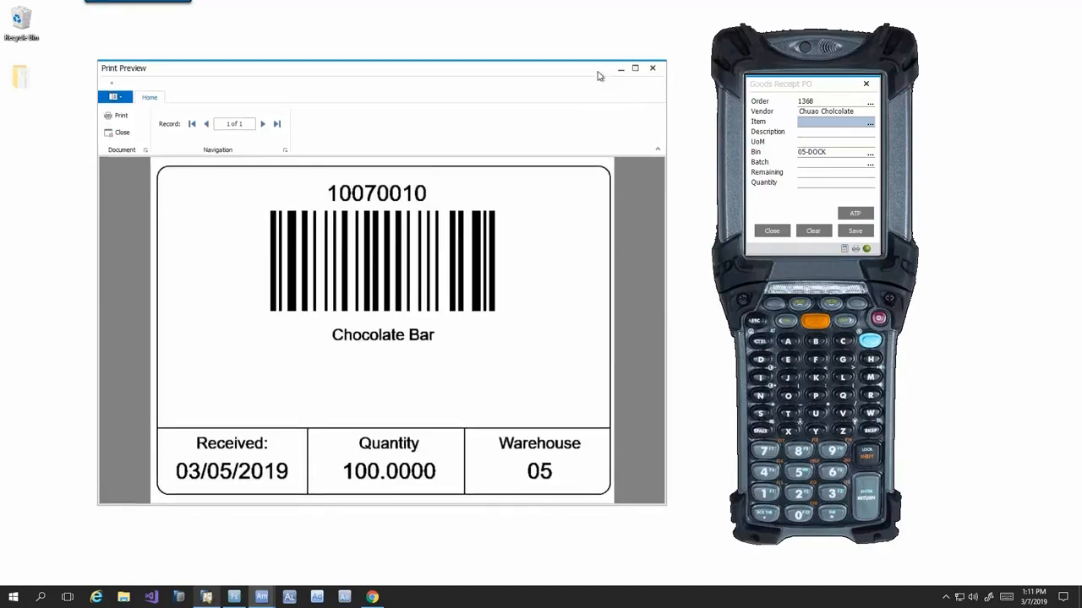
- Switch to SAP Business One and open Document Management from the WiSys document options
click(206, 599)
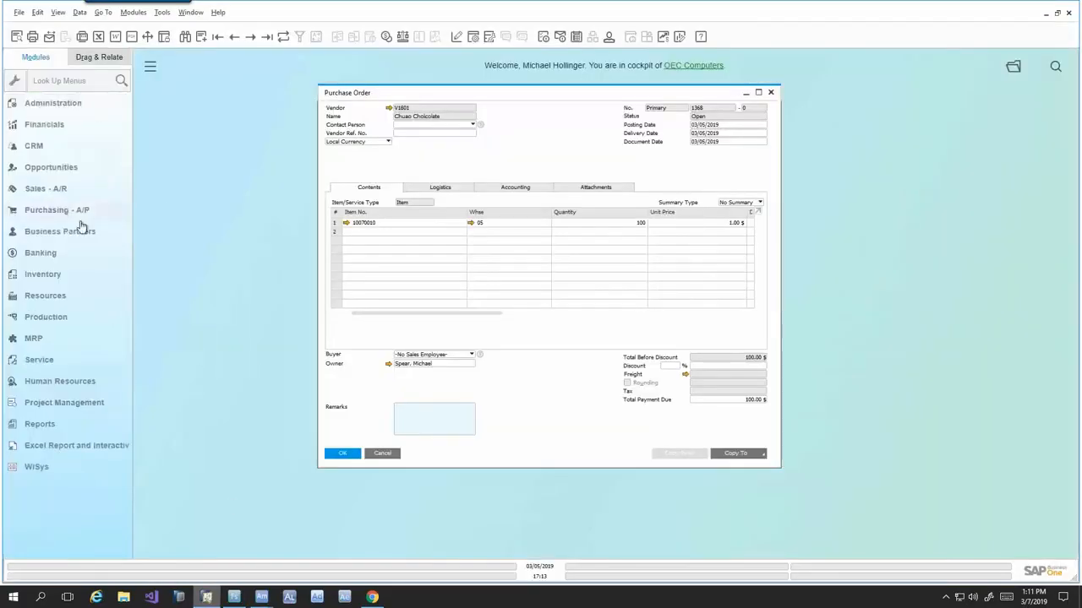
click(43, 467)
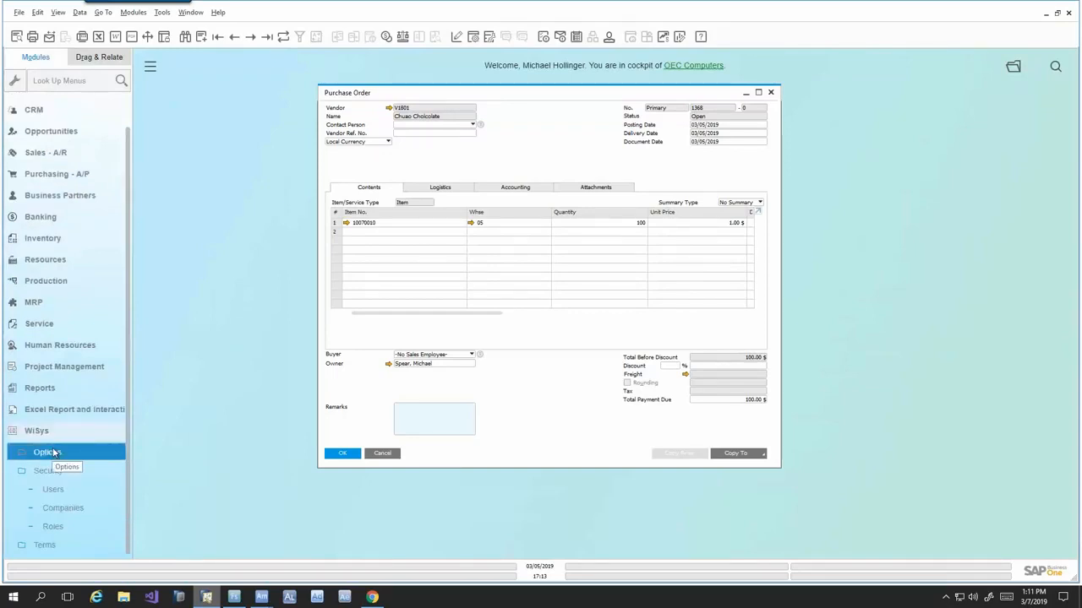
click(53, 453)
click(62, 490)
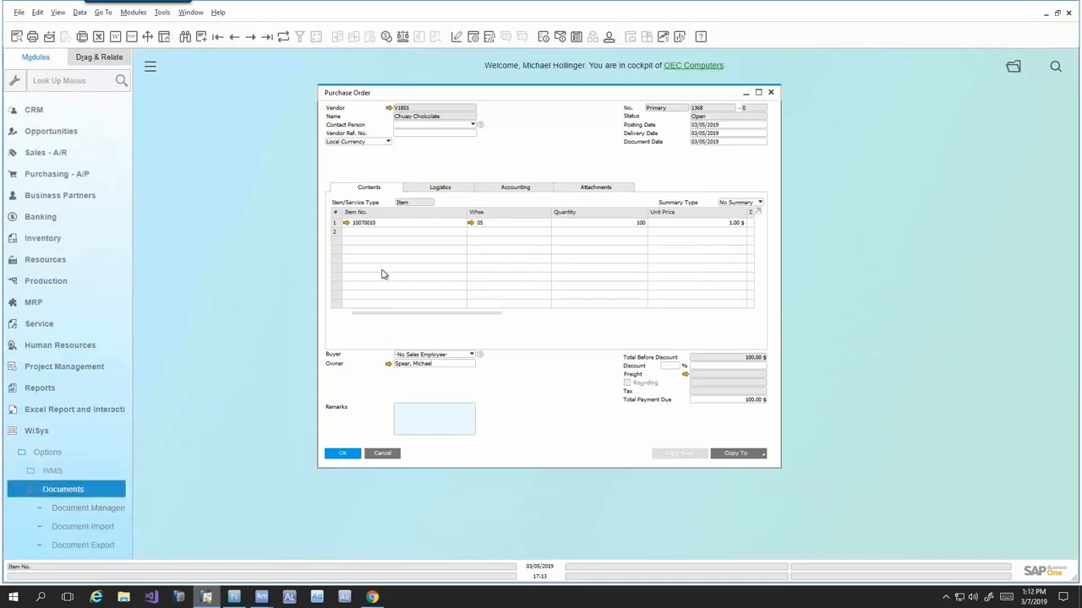
click(84, 508)
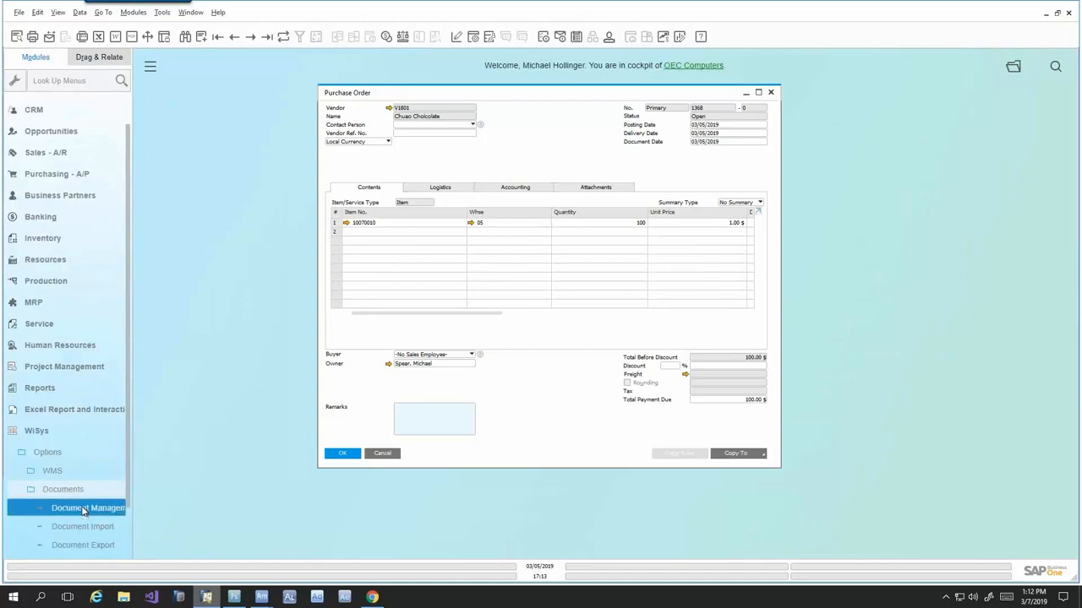
scroll(84, 461, down, 2)
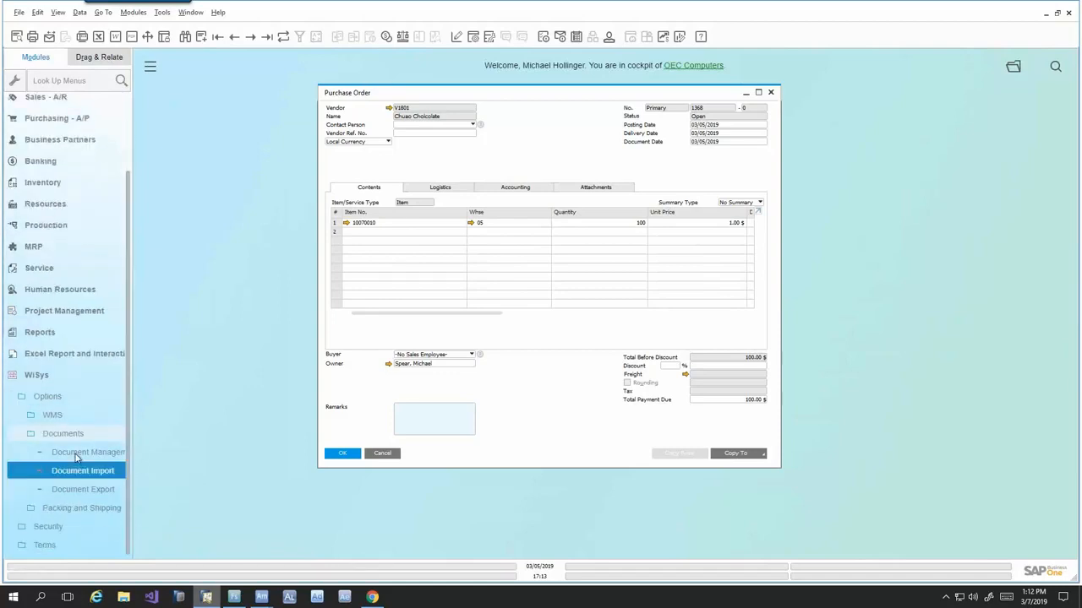
click(84, 454)
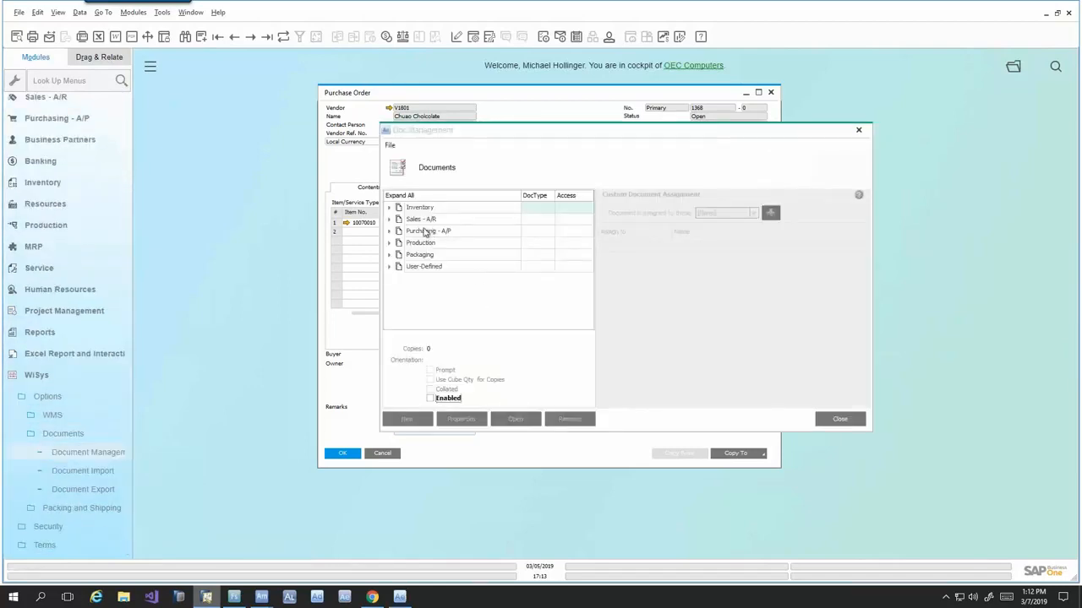
- Expand the PO Receiving documents under Purchasing - A/P and select the POReceiving label
click(389, 231)
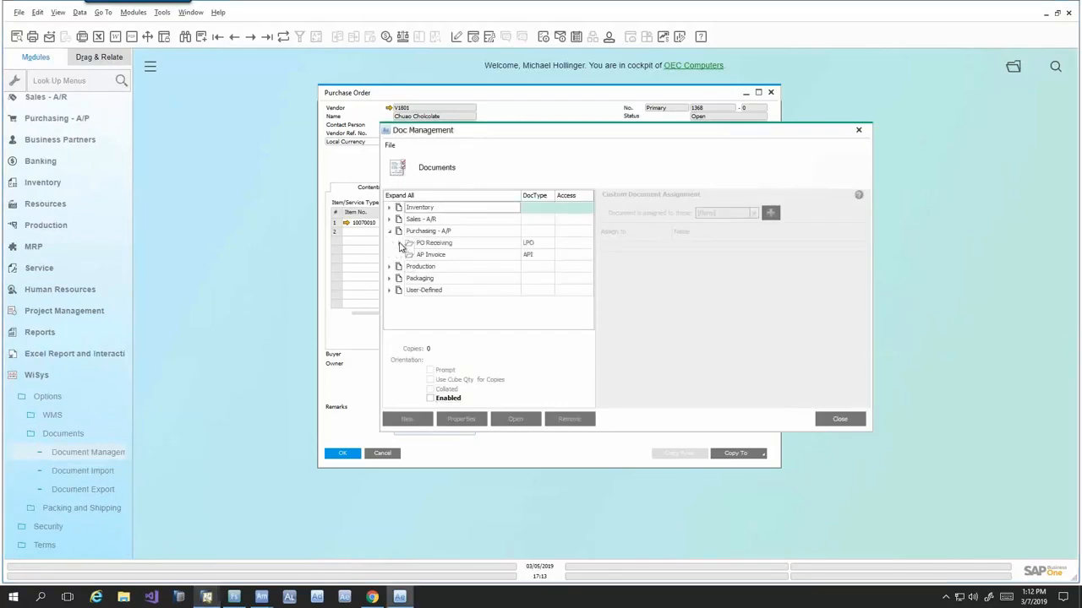
click(399, 242)
click(435, 258)
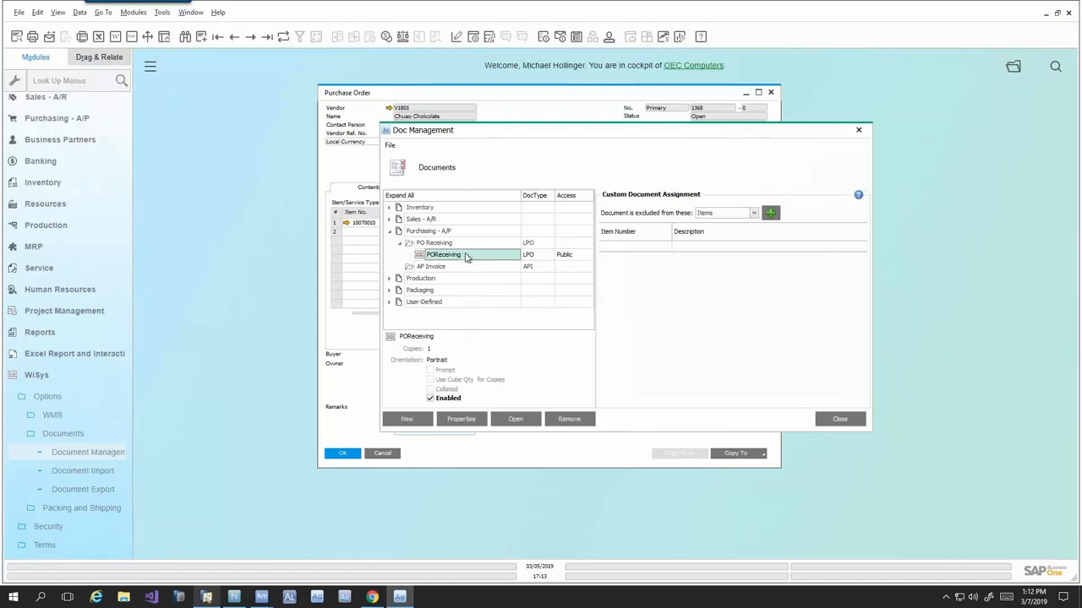
- Change the POReceiving label's access to Private and back to Public
click(587, 258)
click(577, 272)
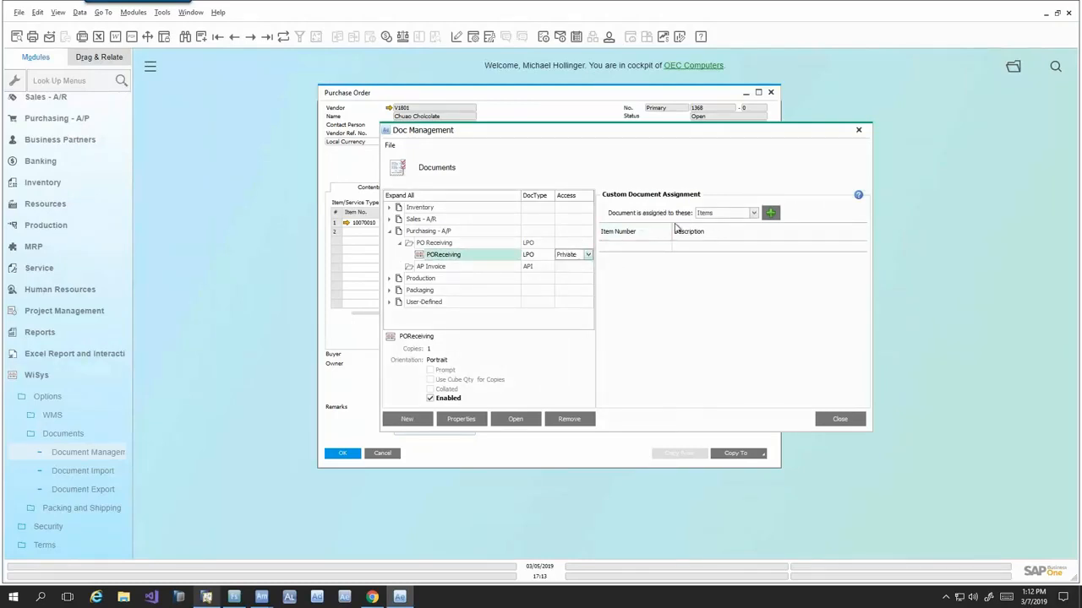
click(588, 258)
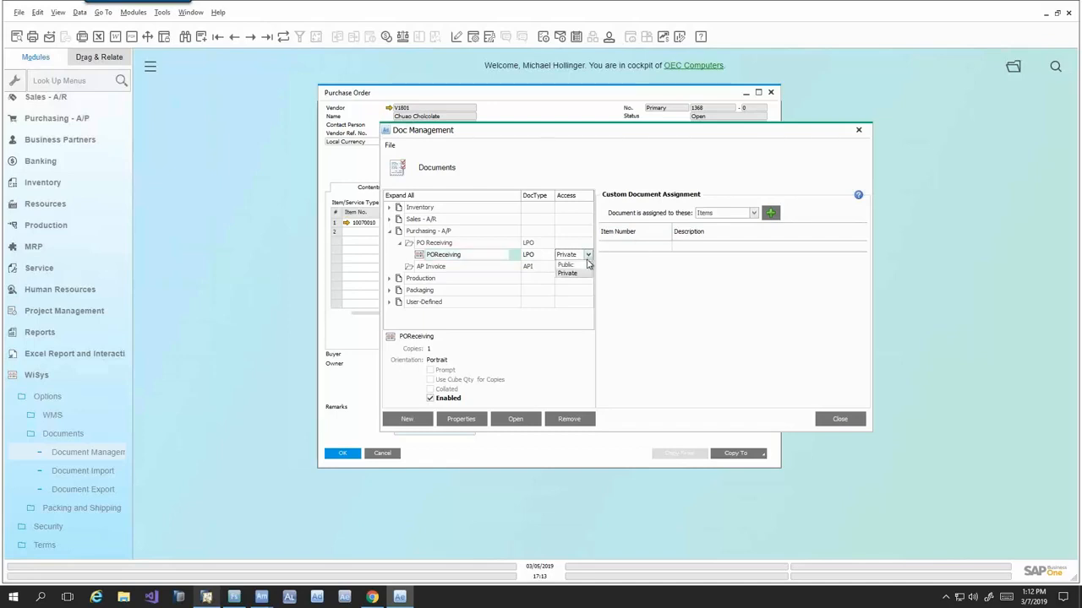
click(581, 267)
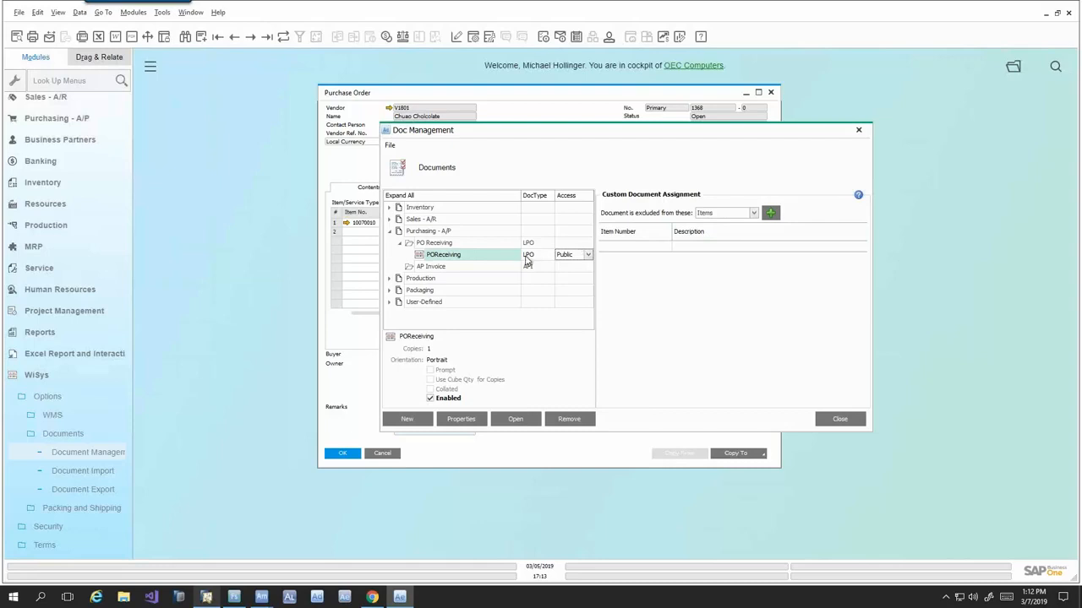
- Open the POReceiving label's layout in the WiSys Agility Label Designer
click(487, 257)
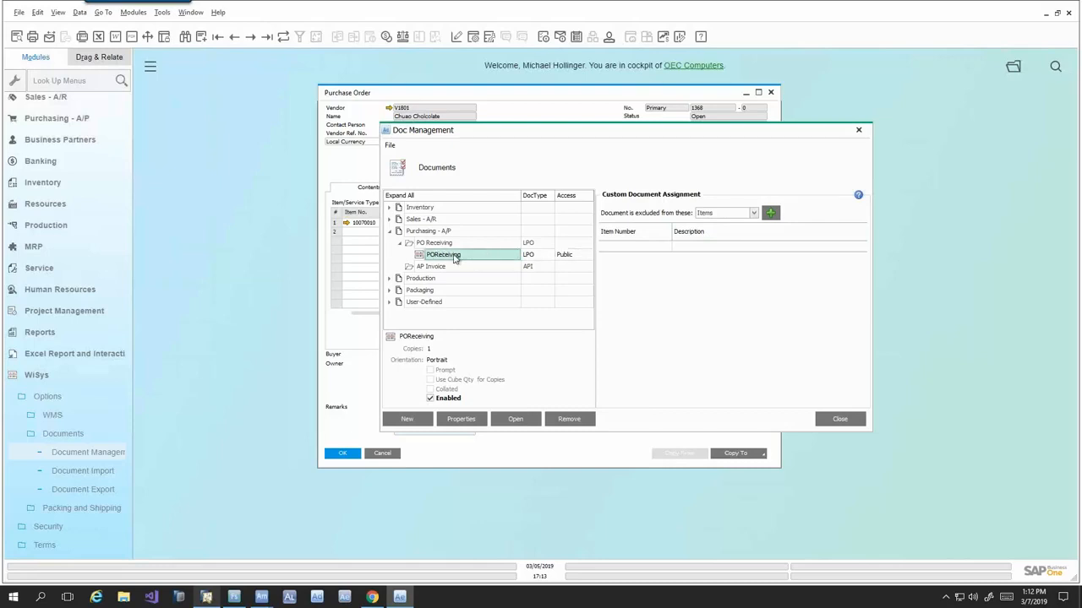
click(516, 420)
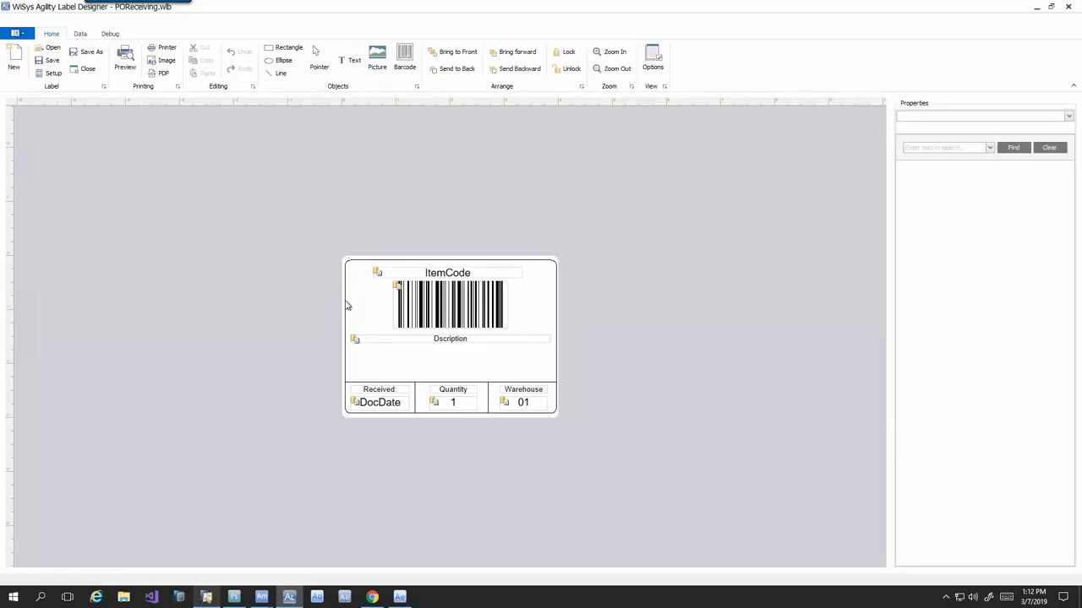
- Review the SQL query behind the POReceiving label in the Query Designer and close the query without changes
scroll(347, 306, up, 5)
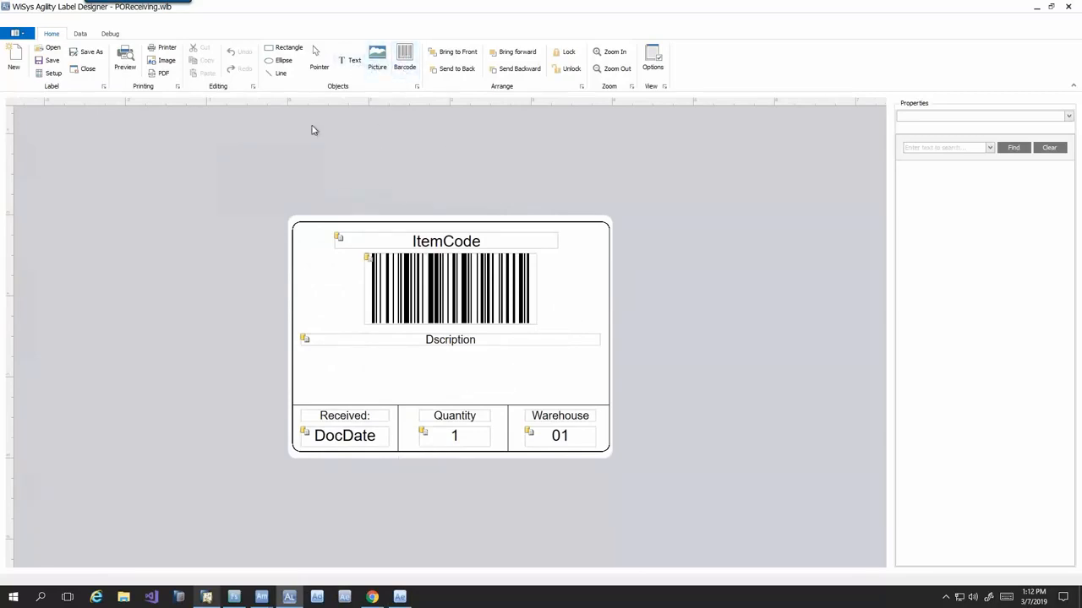
click(82, 34)
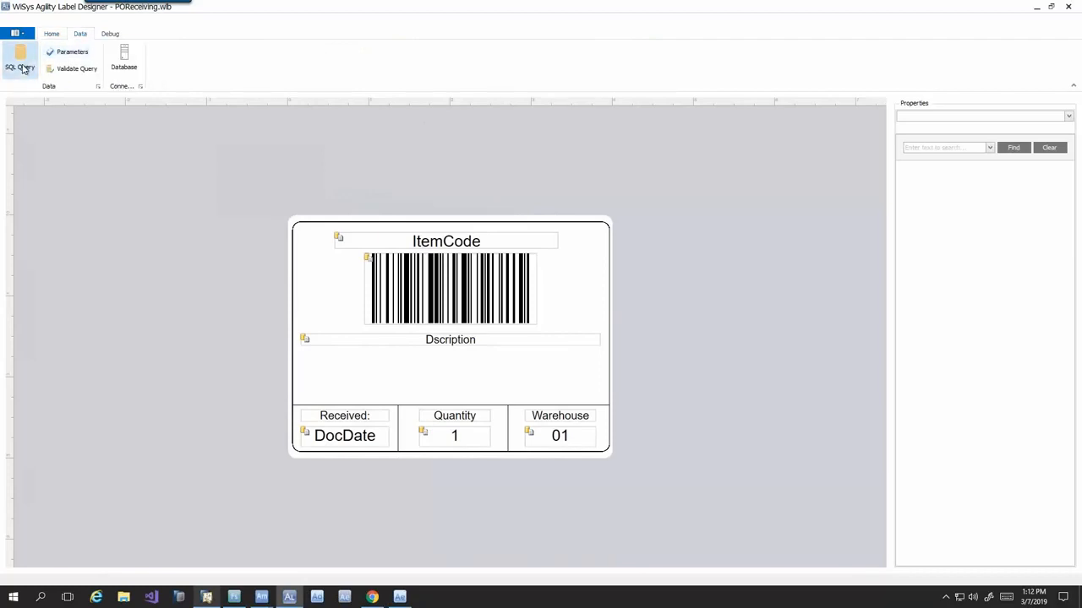
click(20, 61)
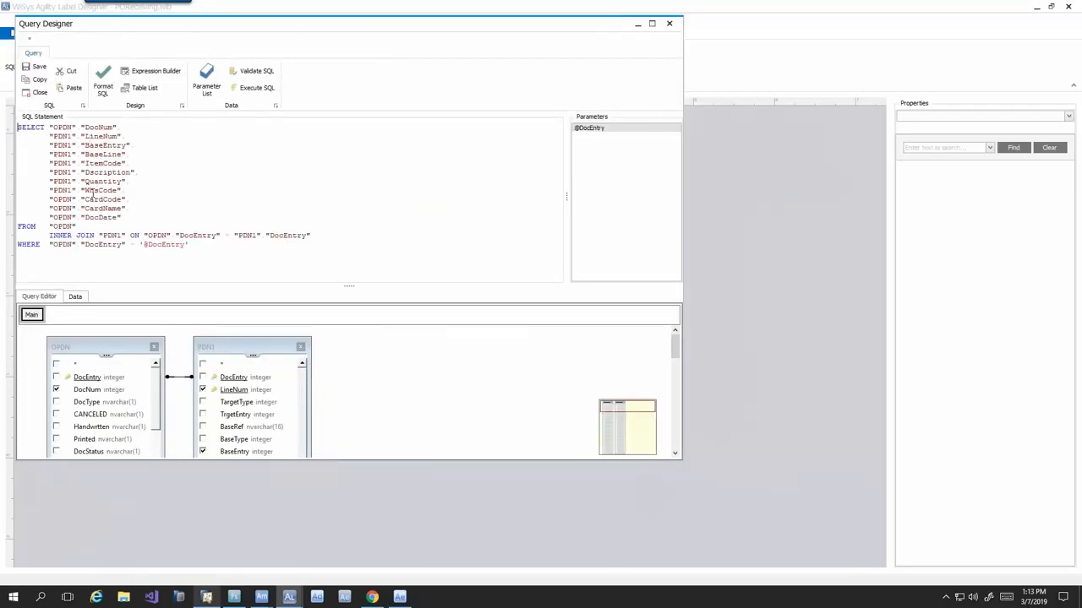
click(671, 25)
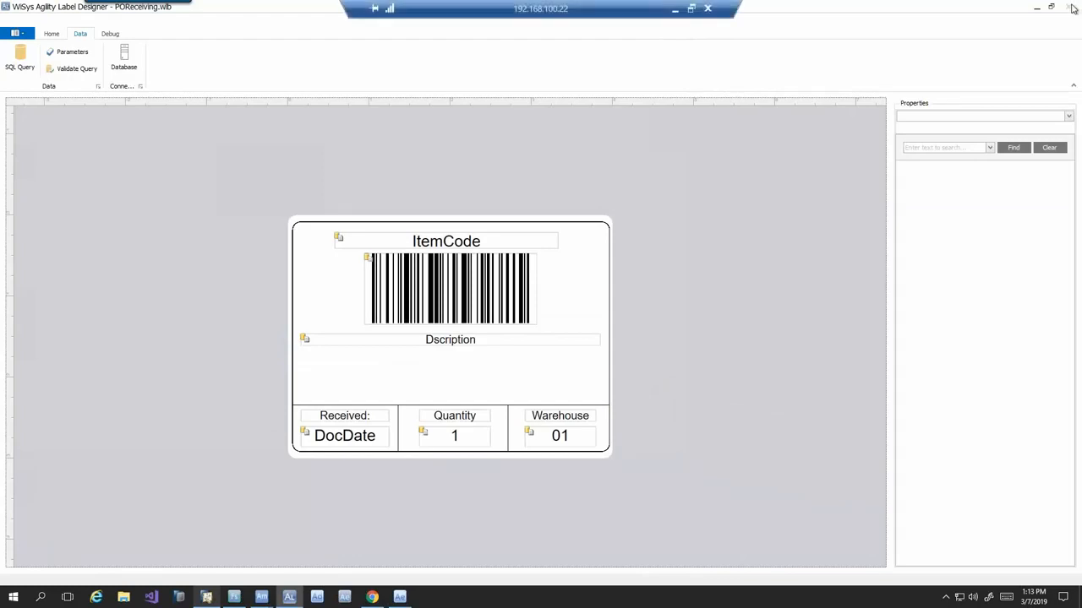
- Close the Label Designer and Document Management, and minimize SAP Business One to return to Agility Mobile
click(1070, 6)
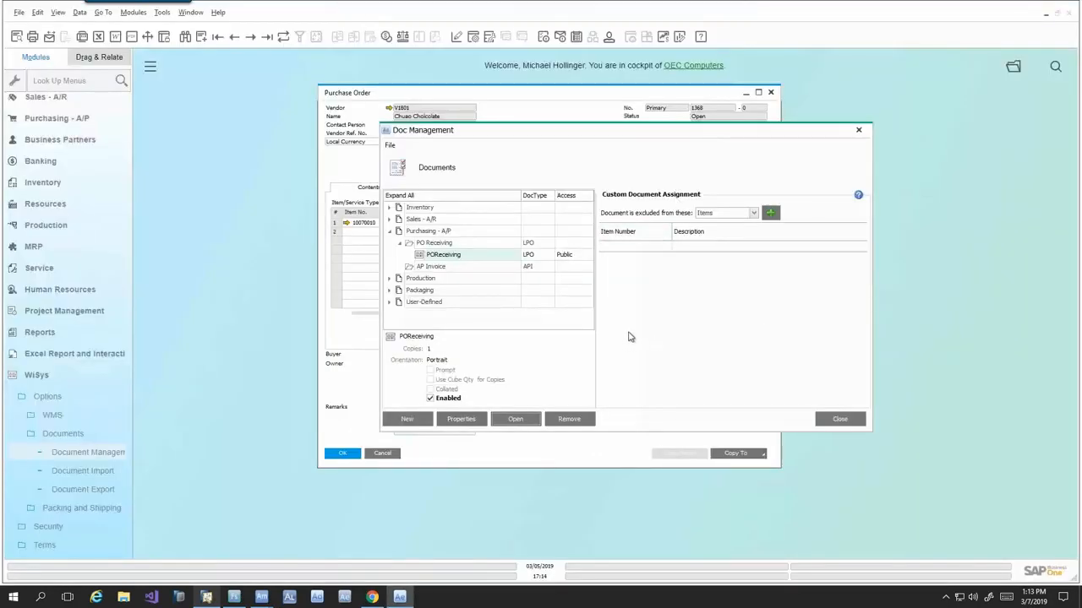
click(840, 419)
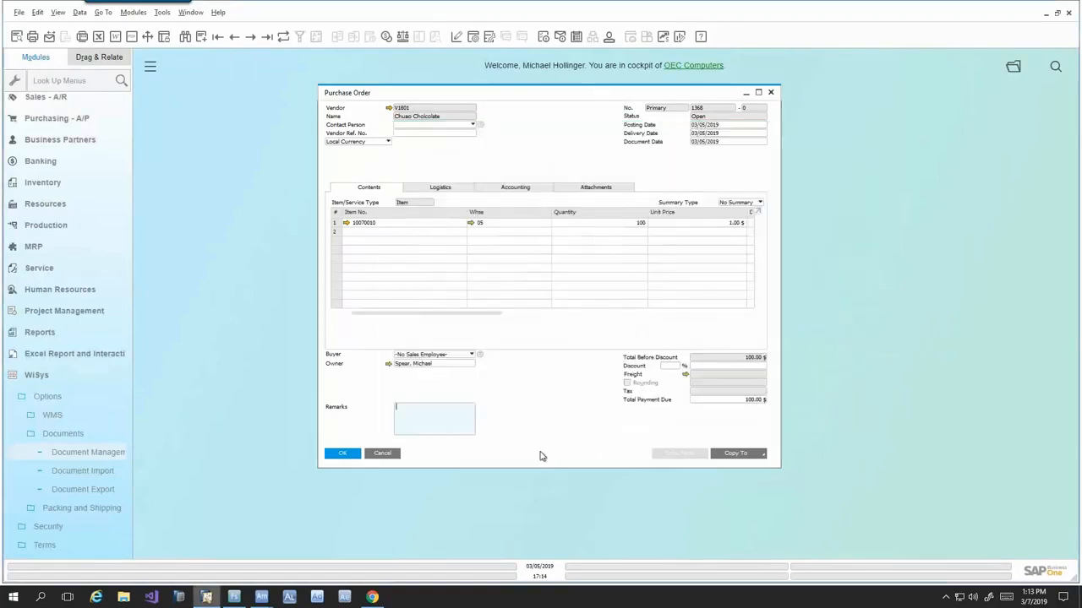
click(1045, 15)
click(651, 69)
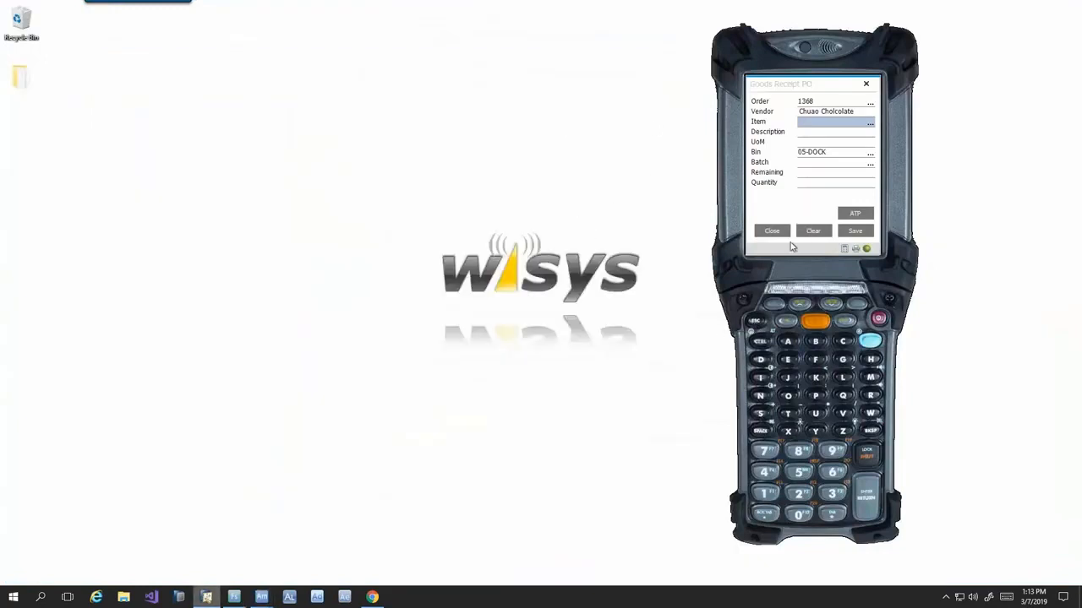
- Restart Goods Receipt PO, receive 100 of item 10070011 on the Nabisco purchase order into bin 05-DOCK, and close the label preview
click(760, 239)
click(761, 235)
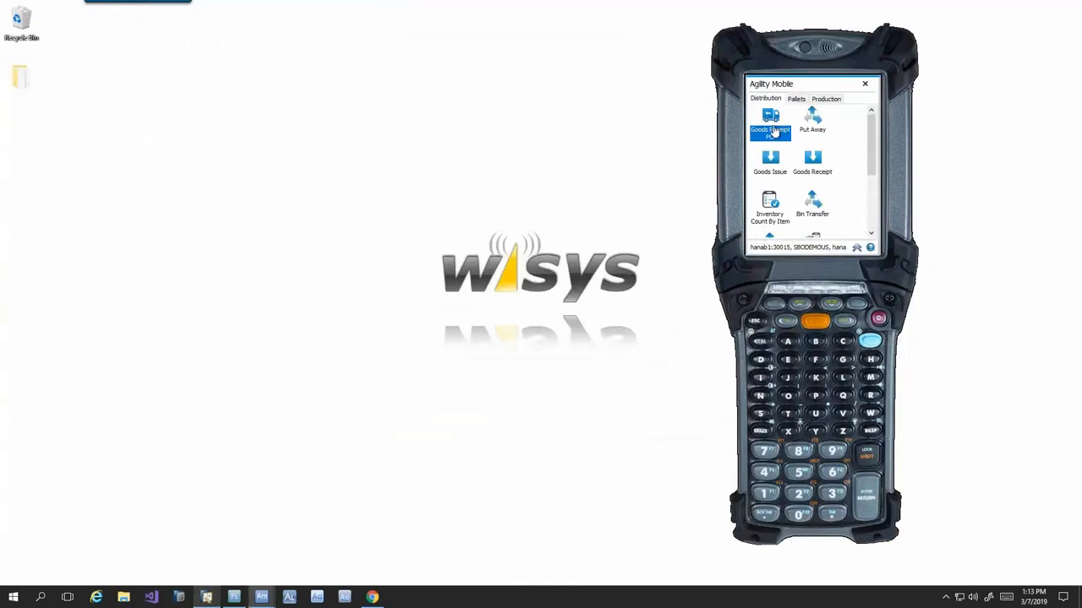
key(Return)
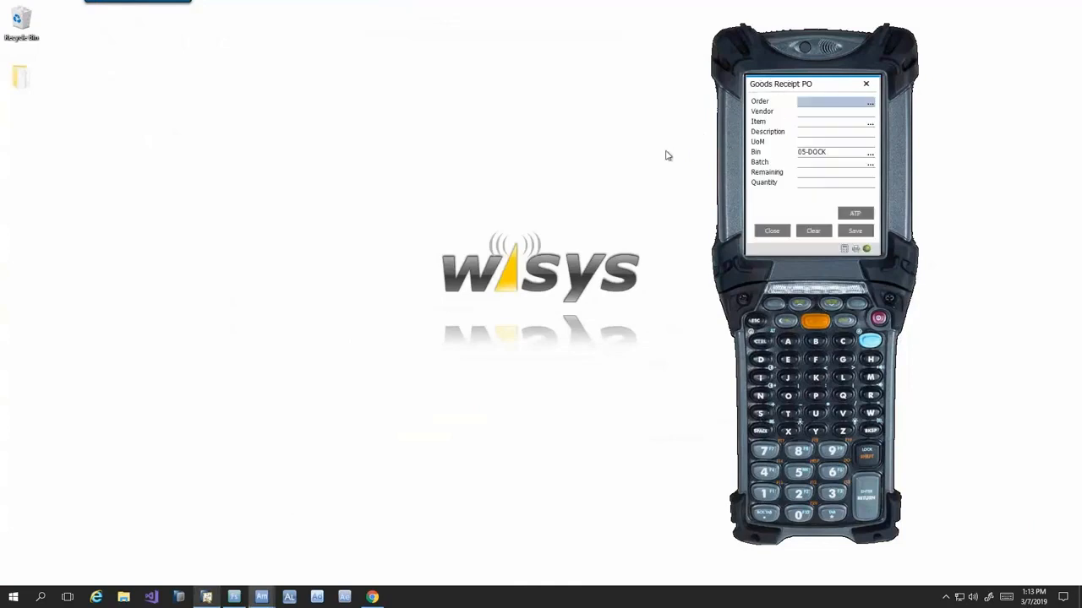
text(1369)
key(Return)
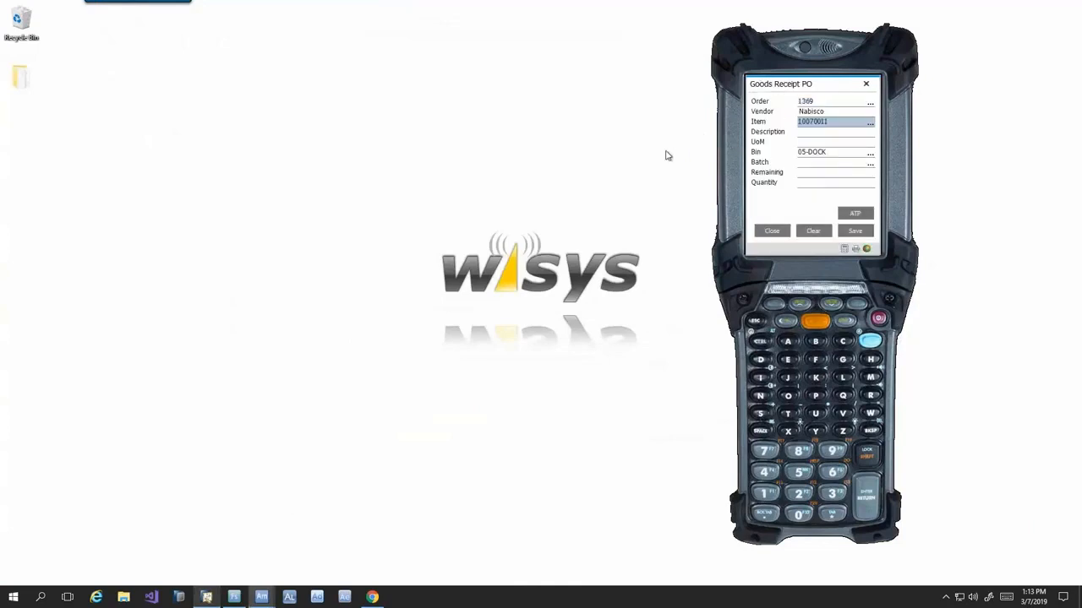
key(Return)
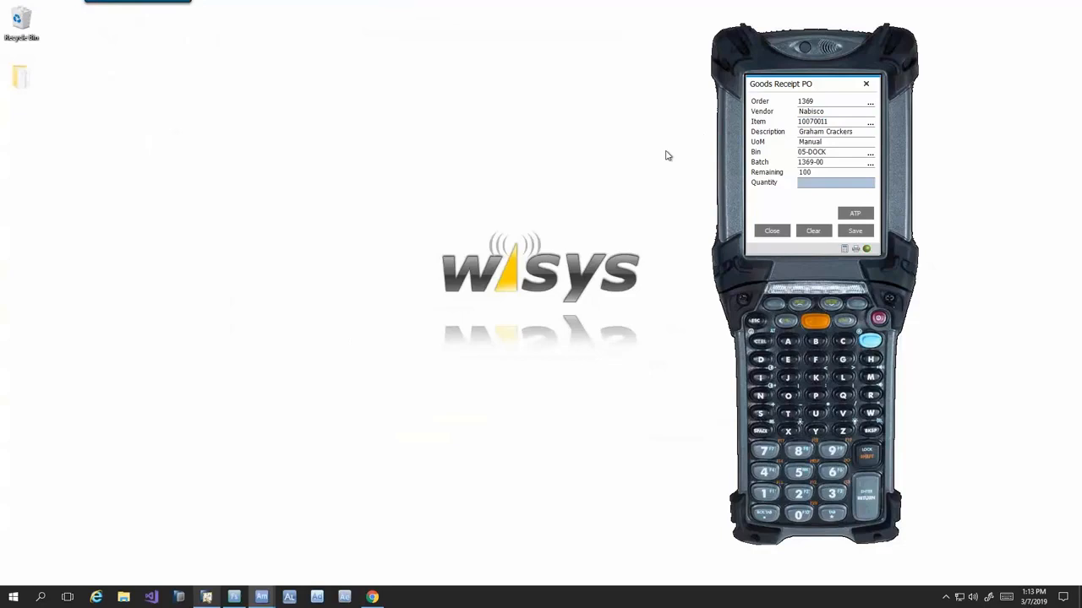
key(Return)
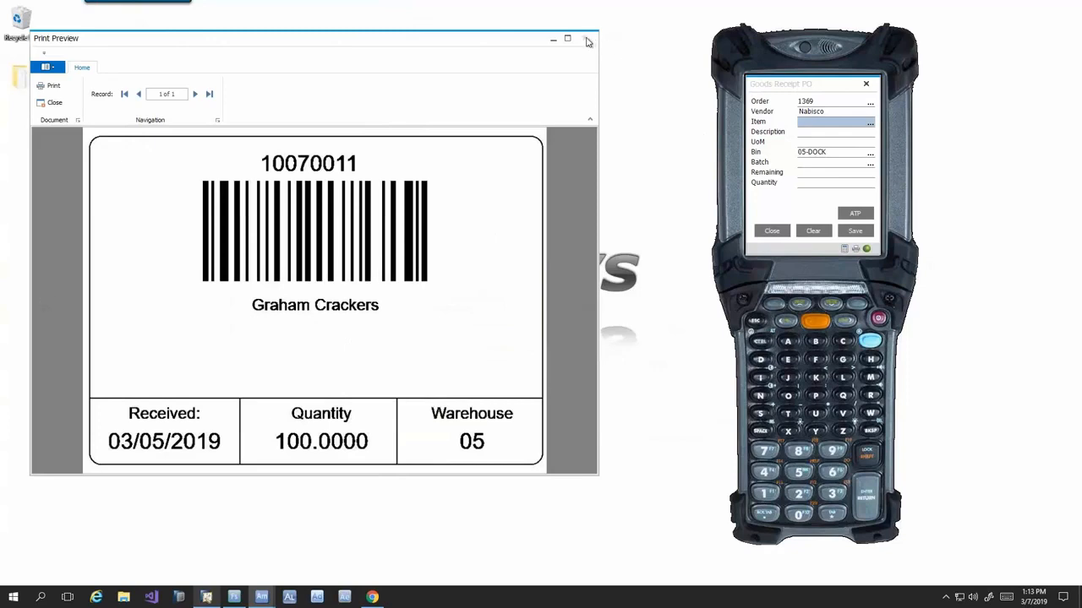
click(587, 41)
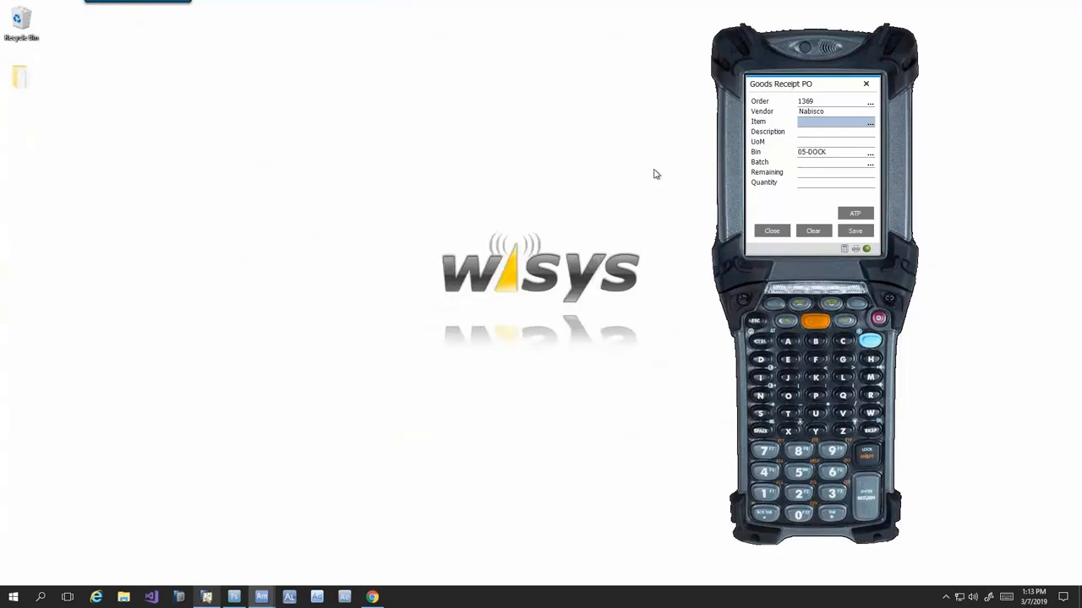
- Clear the receipt, receive 100 of item 10070012 on the JetPuff purchase order into bin 05-DOCK, and close the label preview and receipt form
click(812, 230)
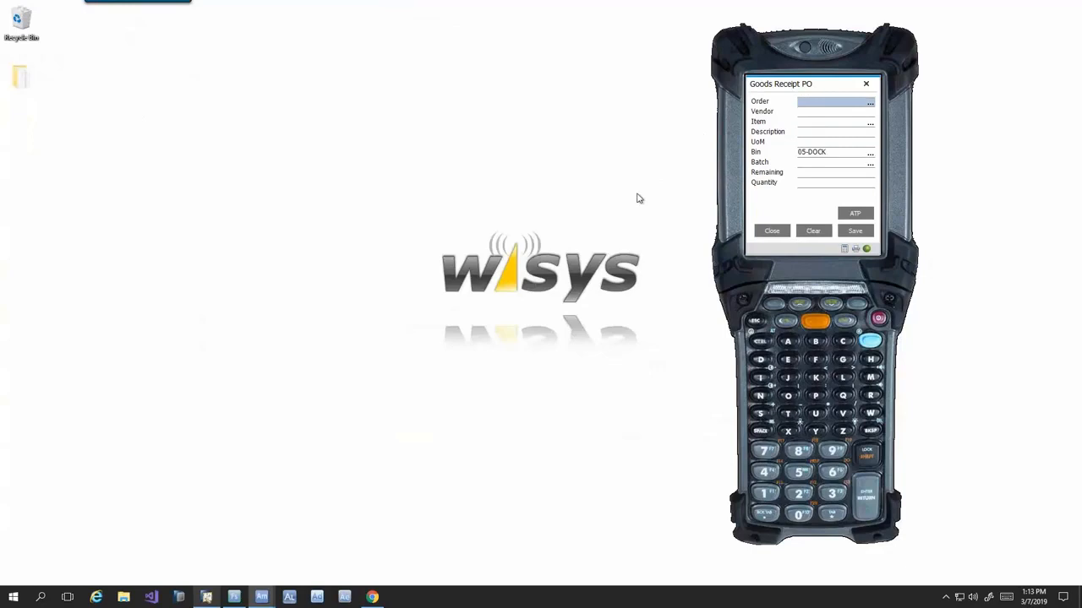
text(1370)
key(Return)
text(10070012)
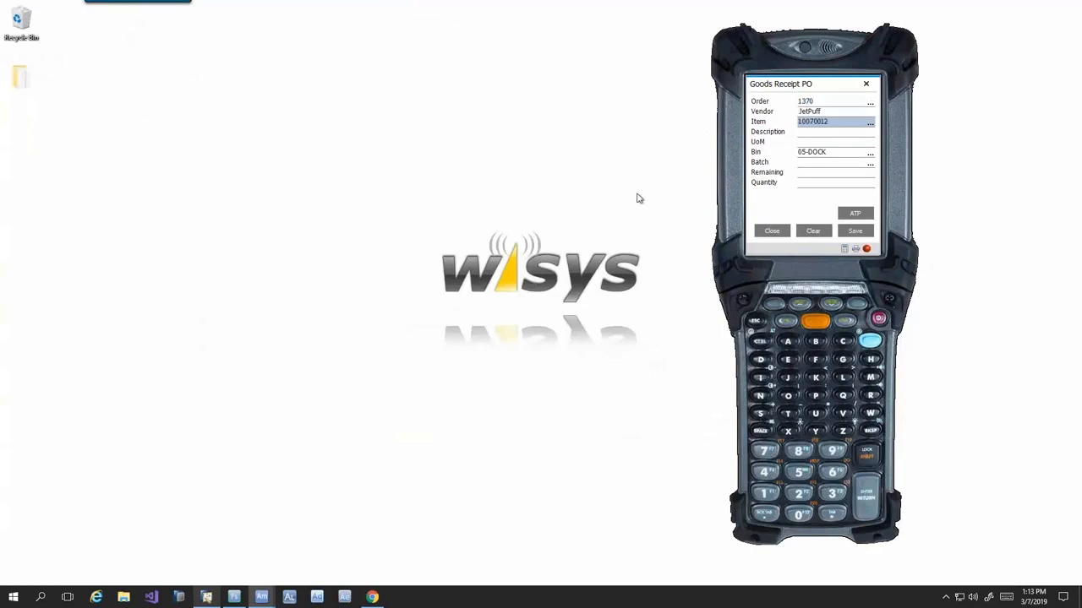
key(Return)
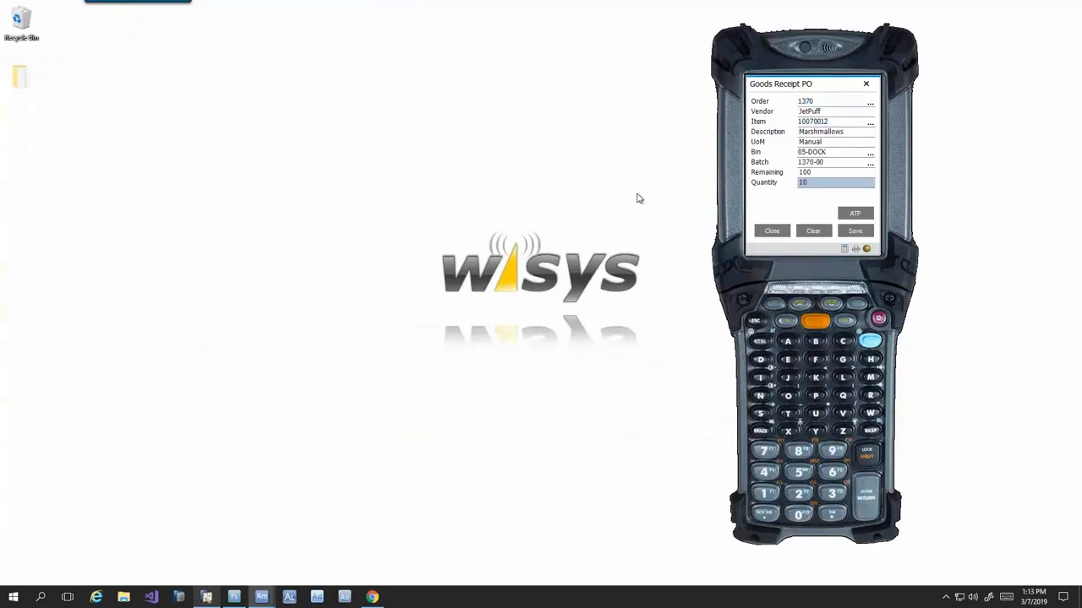
key(Return)
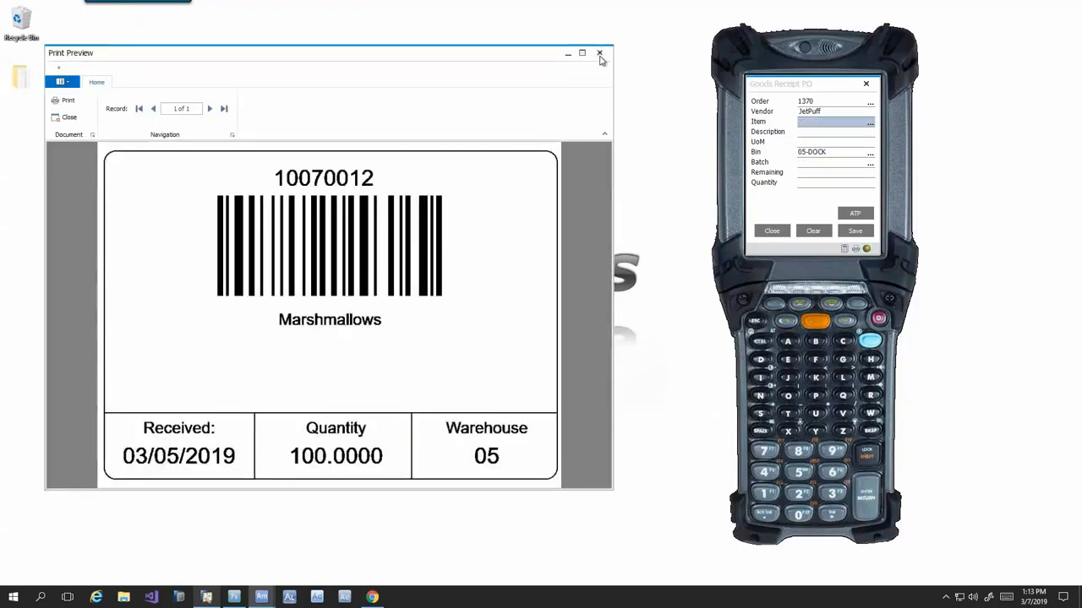
click(599, 54)
click(773, 231)
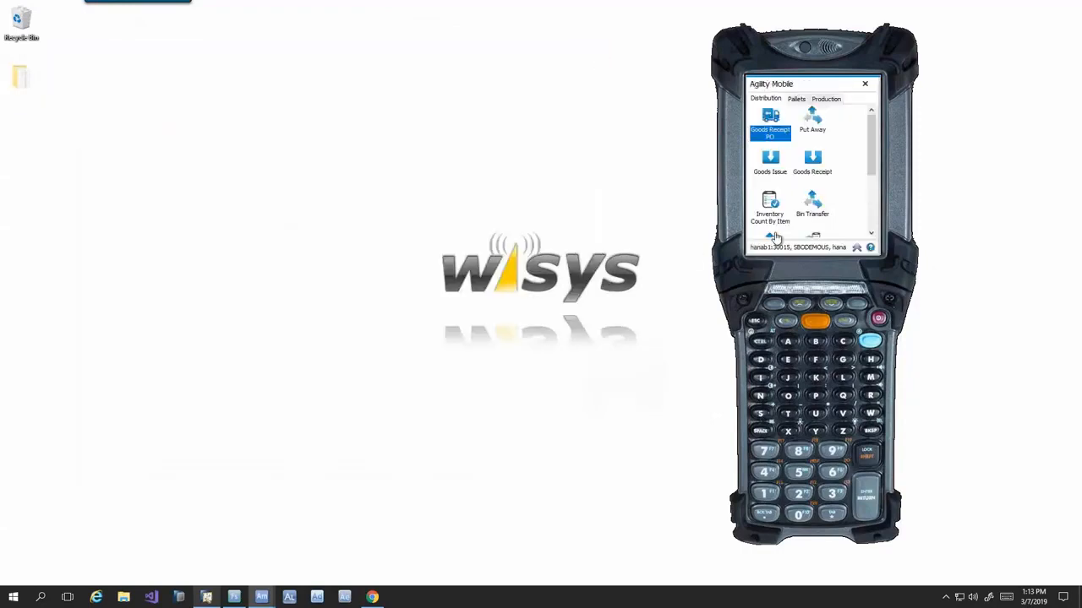
- Switch to SAP Business One and bring up the Item Master Data record for item 10070010, Chocolate Bar
click(206, 598)
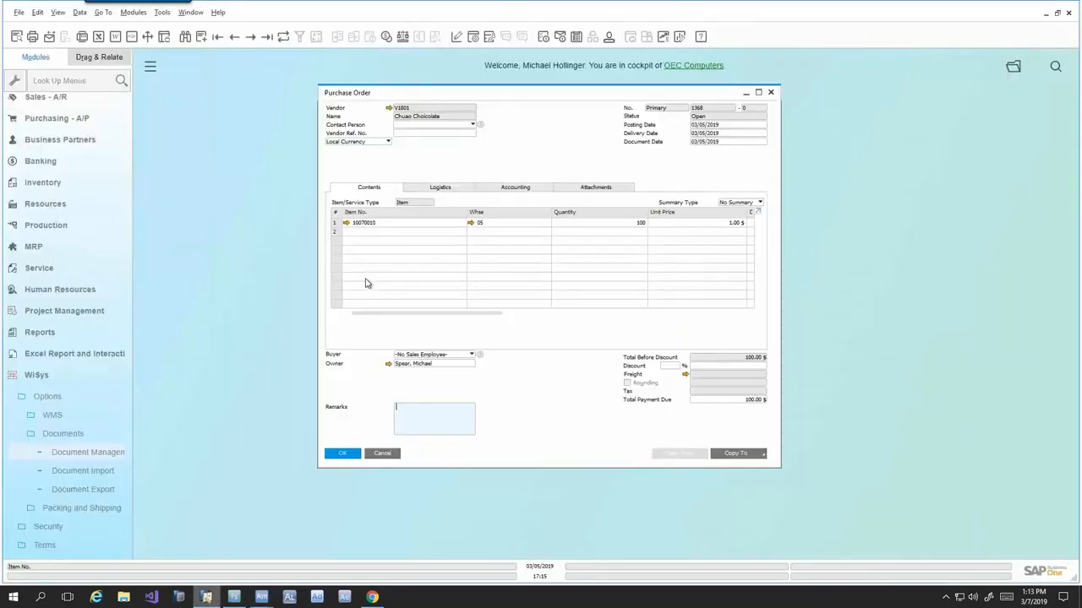
click(18, 182)
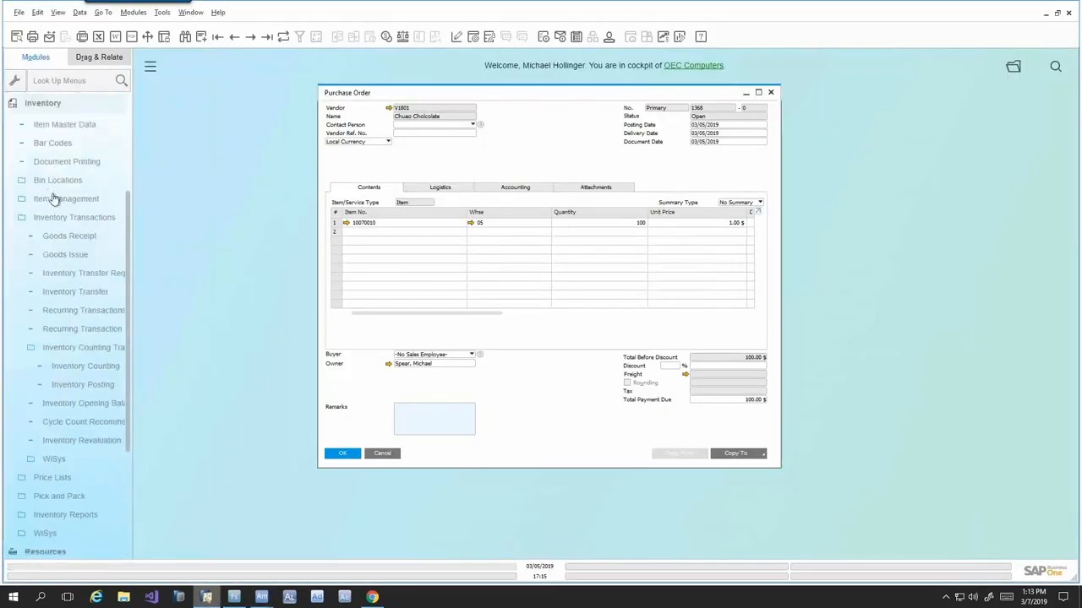
click(68, 127)
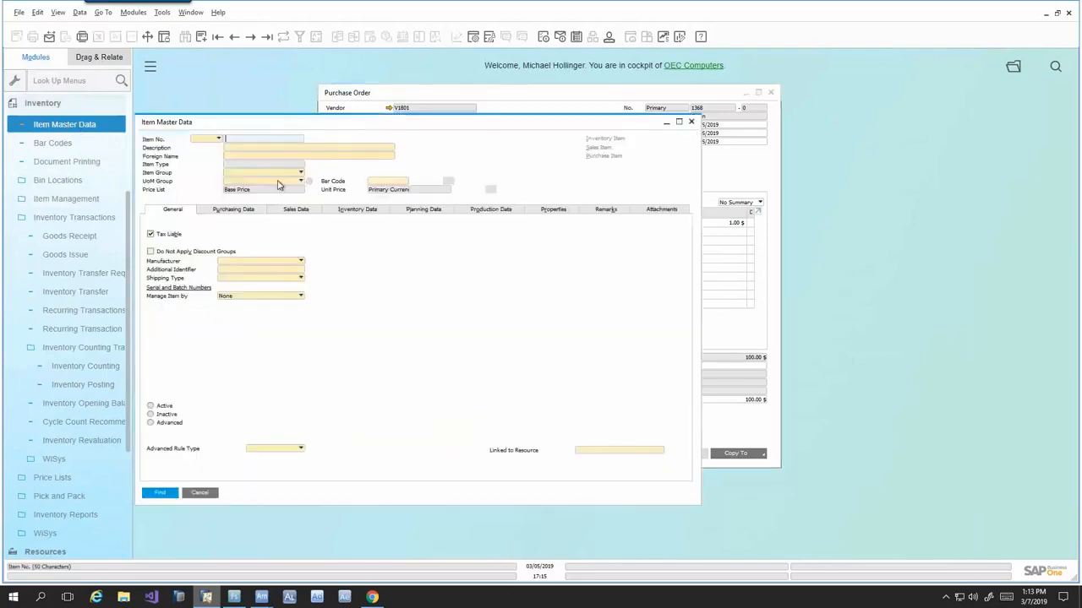
click(251, 36)
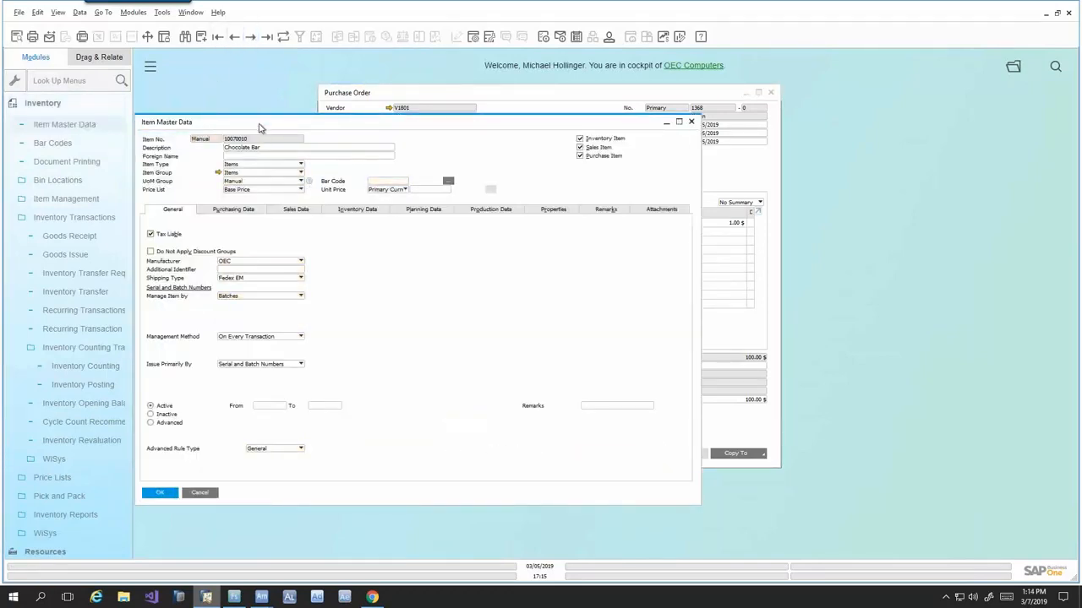
drag(261, 126, 338, 116)
- Open the Bin Location Content List from the Chocolate Bar's inventory data and check the stock in bin 05-DOCK
click(423, 203)
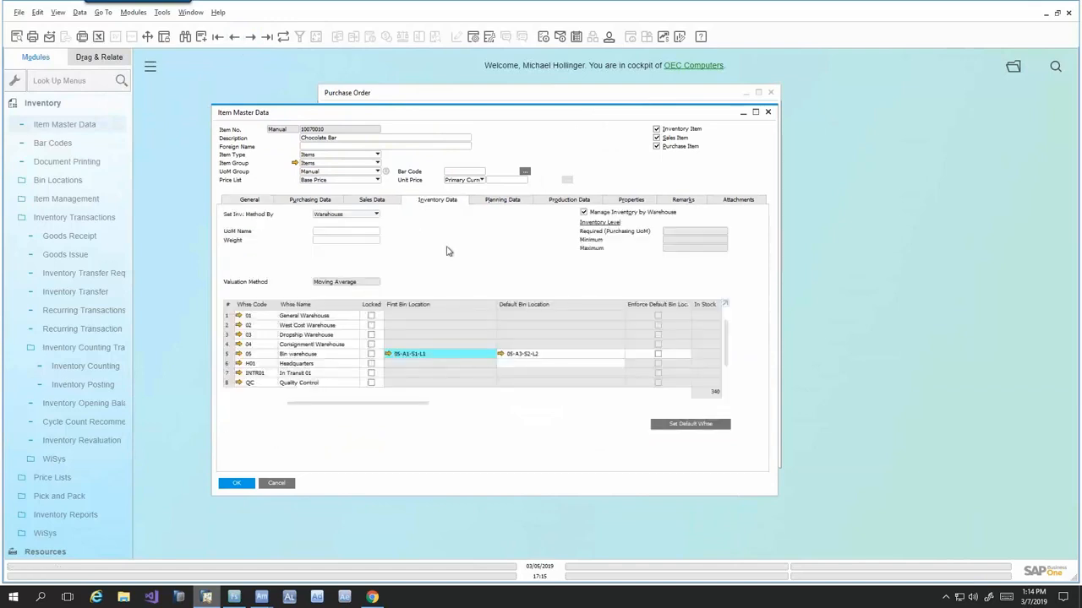
right_click(445, 247)
click(498, 357)
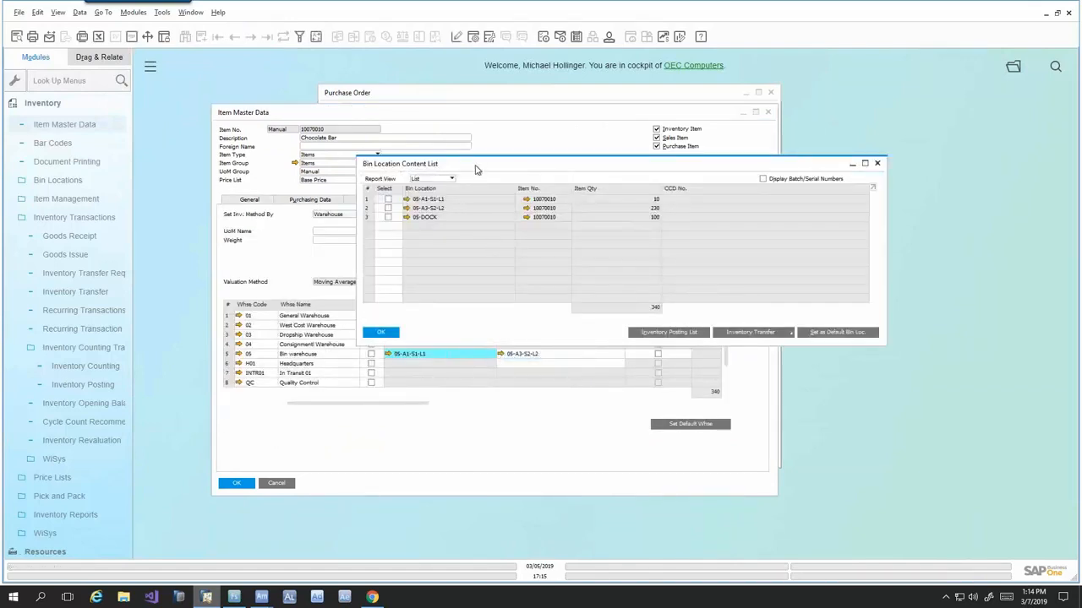
drag(476, 170, 479, 160)
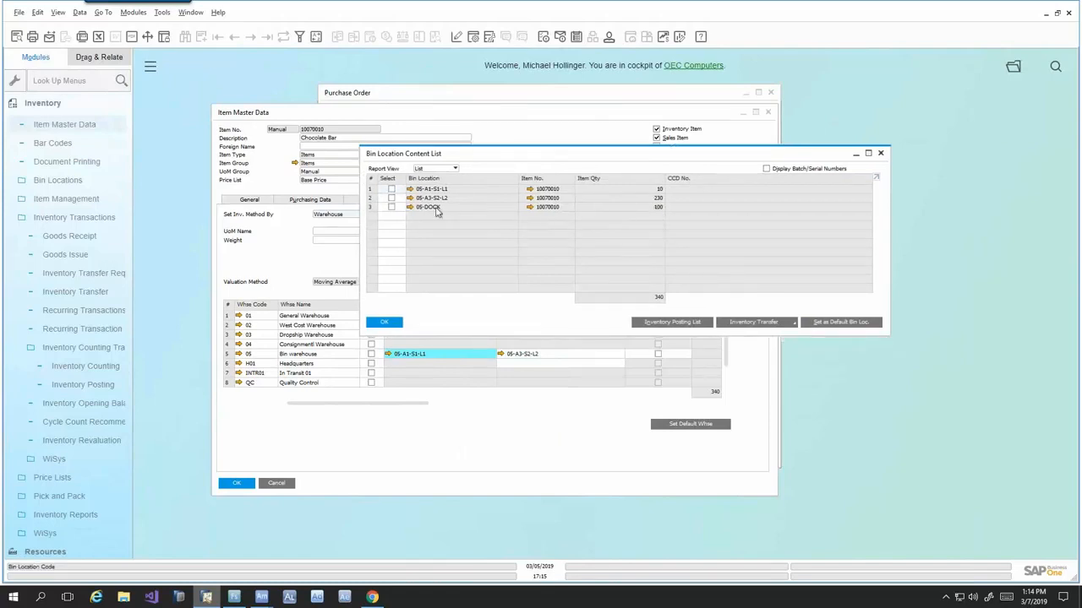
click(655, 209)
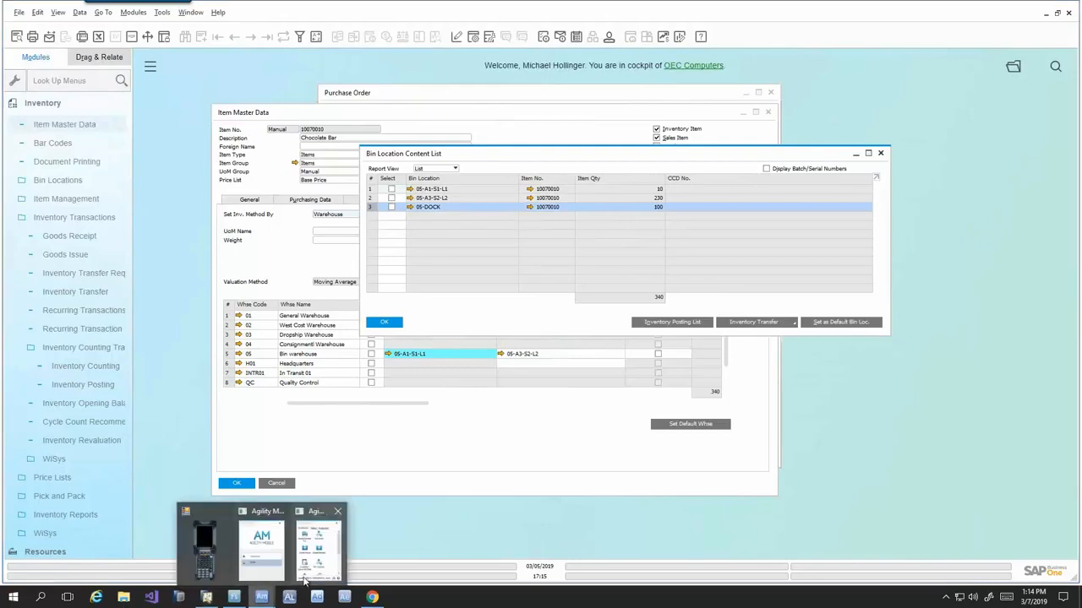
- Switch to Agility Mobile and check the receiving bin in Device Setup and the default bin in Goods Receipt PO, closing both
click(319, 545)
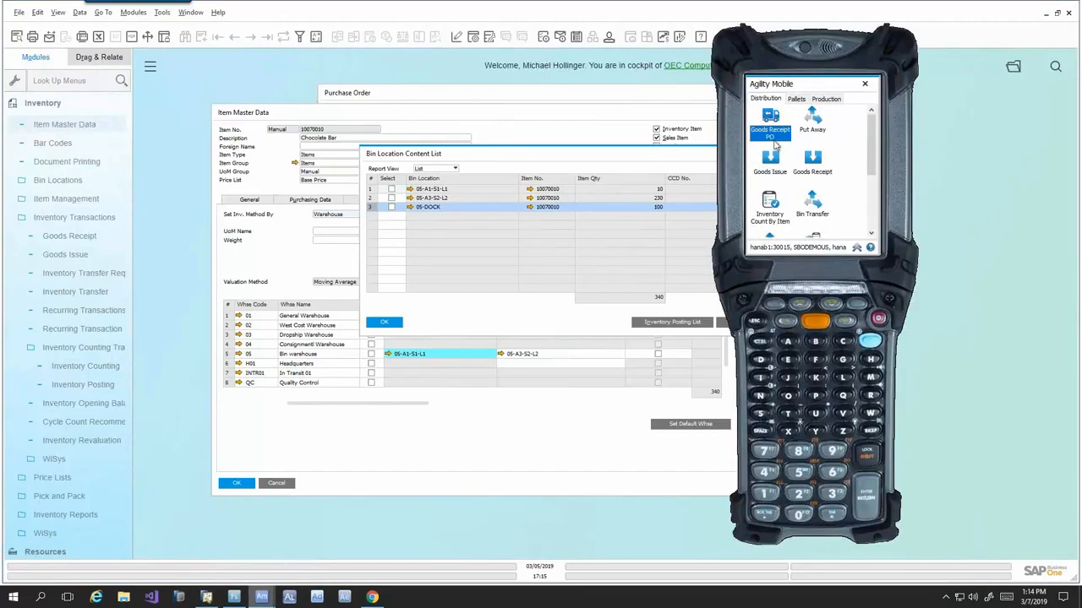
click(856, 248)
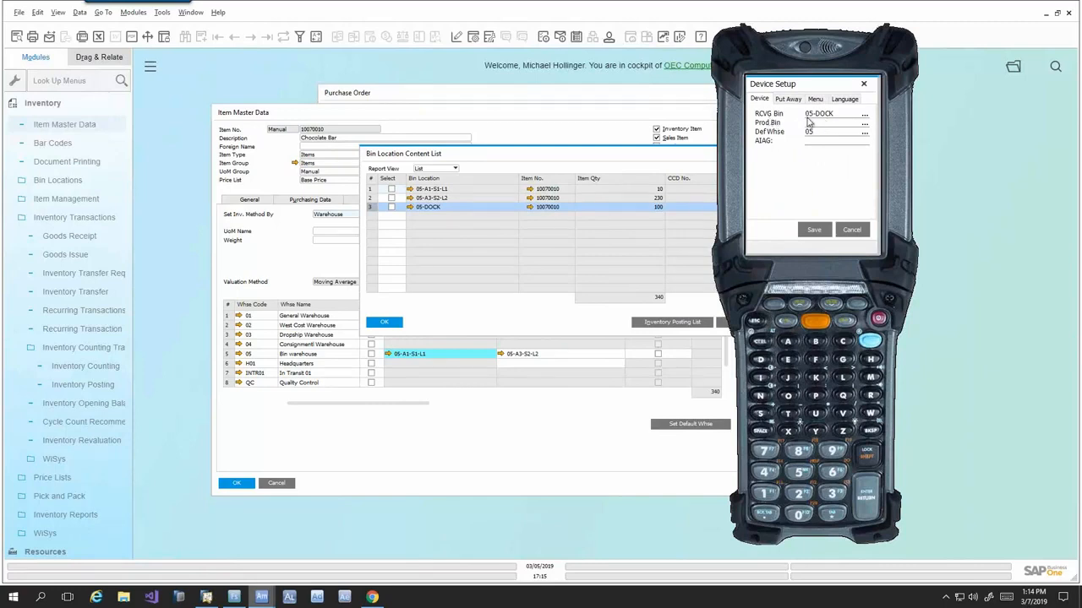
click(852, 230)
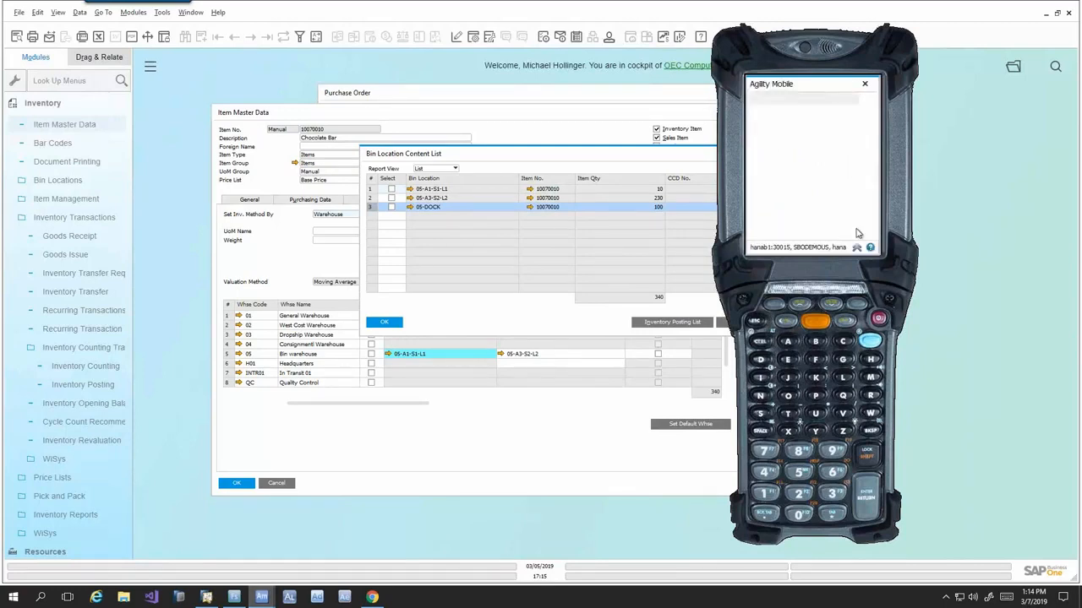
click(771, 122)
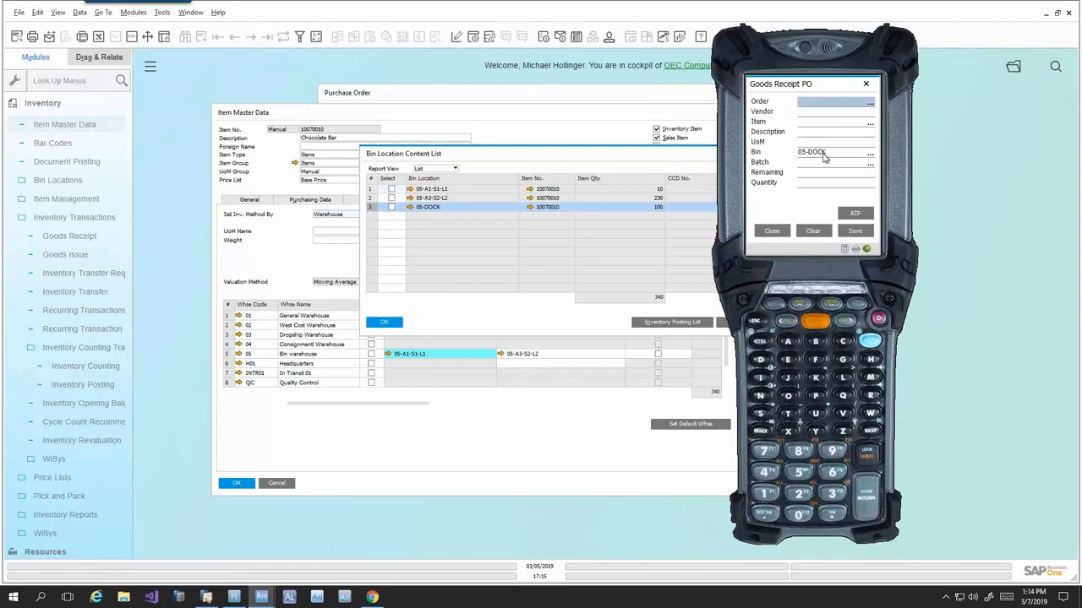
click(778, 234)
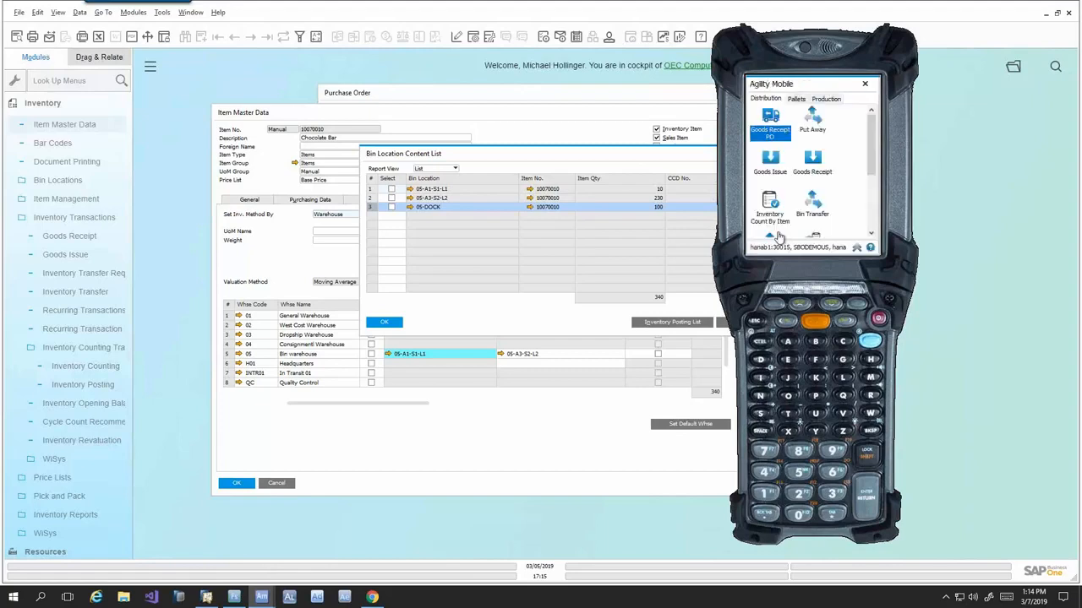
- Put away 100 of item 10070010, batch 1368-00, from receiving bin 05-DOCK into bin 05-A3-S2-L2 in Agility Mobile
click(554, 155)
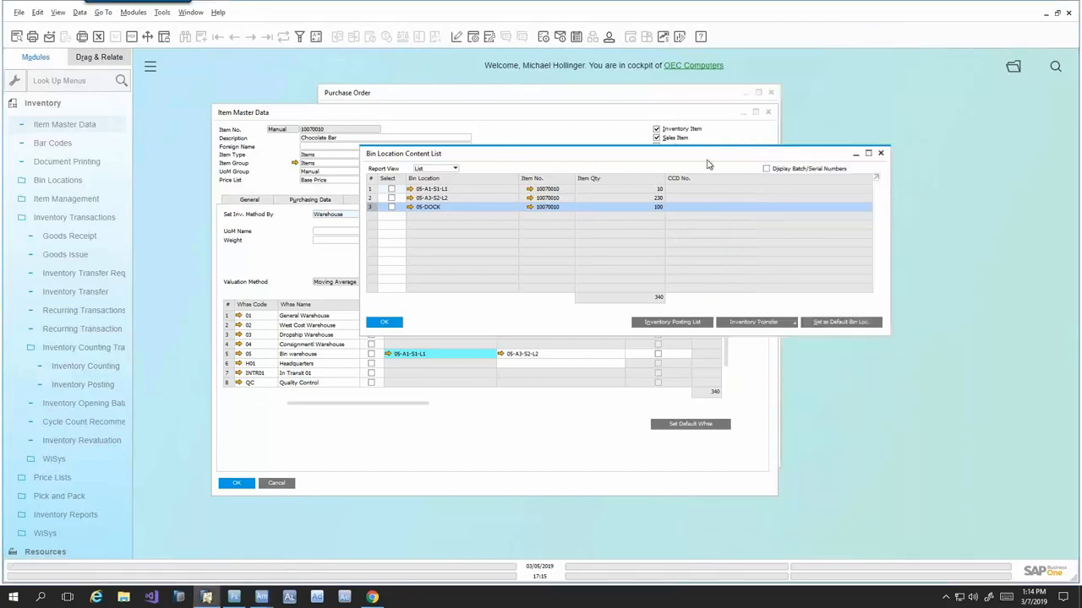
key(alt+Tab)
click(811, 125)
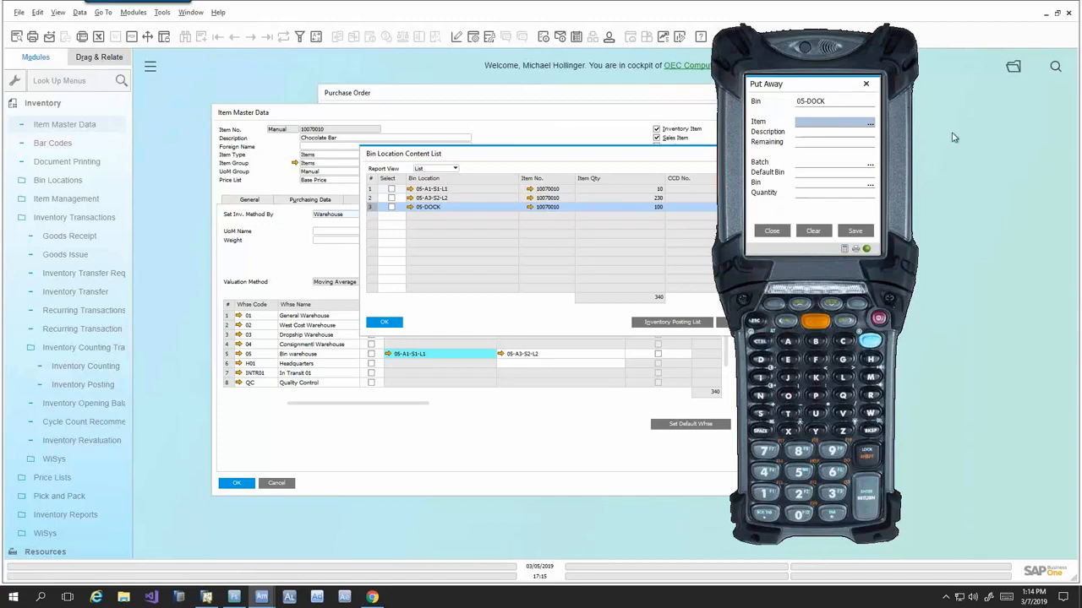
text(10070010)
key(Return)
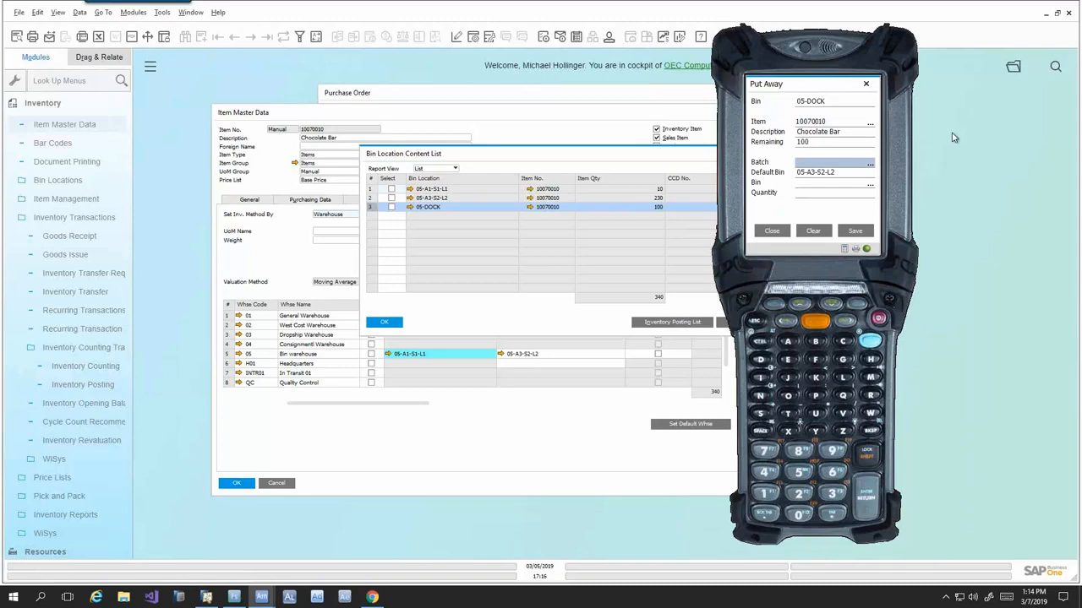
text(1368-00)
key(Return)
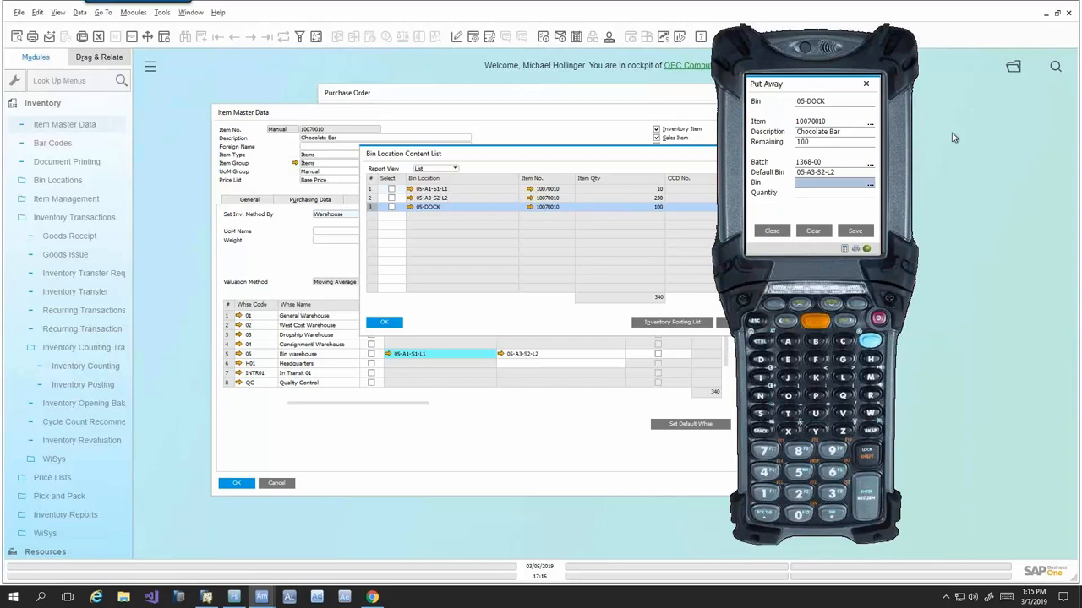
text(05-A3-S2-L2)
key(Return)
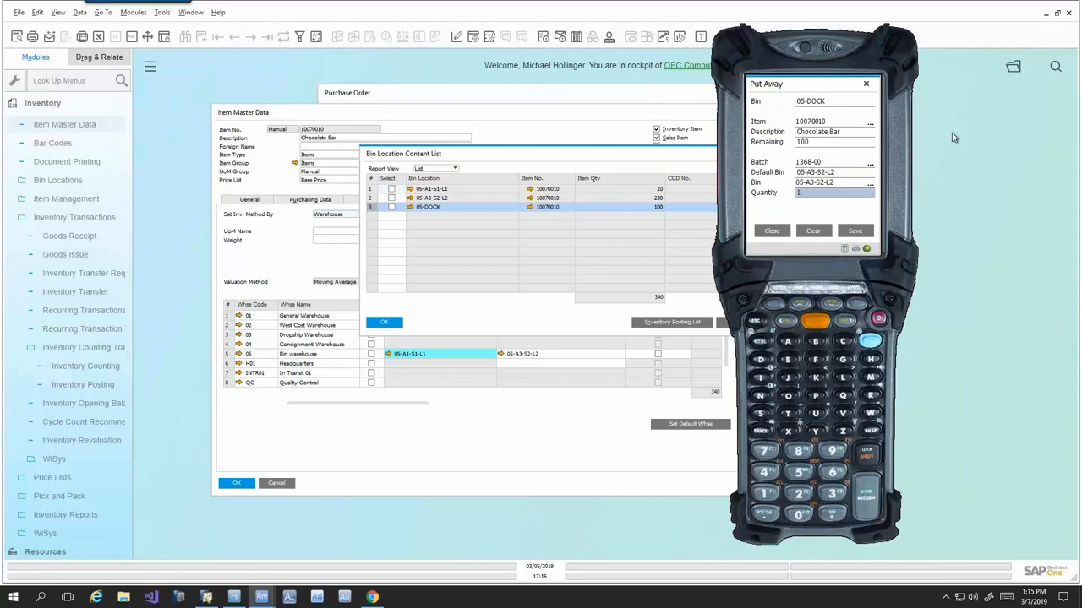
text(00)
key(Return)
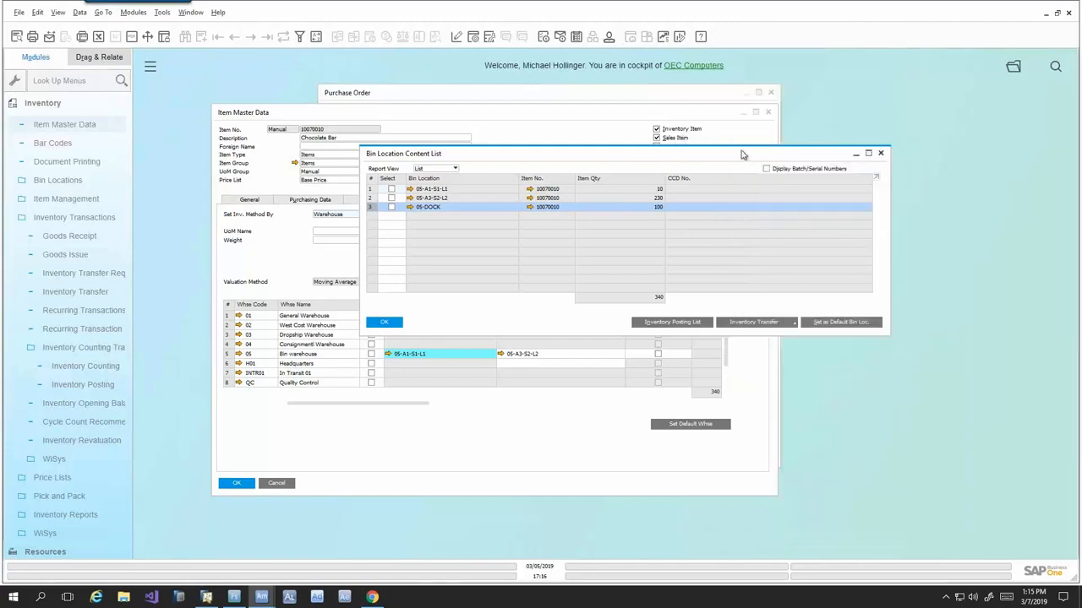
- In SAP Business One, reopen the Bin Location Content List for the Chocolate Bar, check its stock per bin, and close the list
drag(639, 153, 633, 153)
click(874, 154)
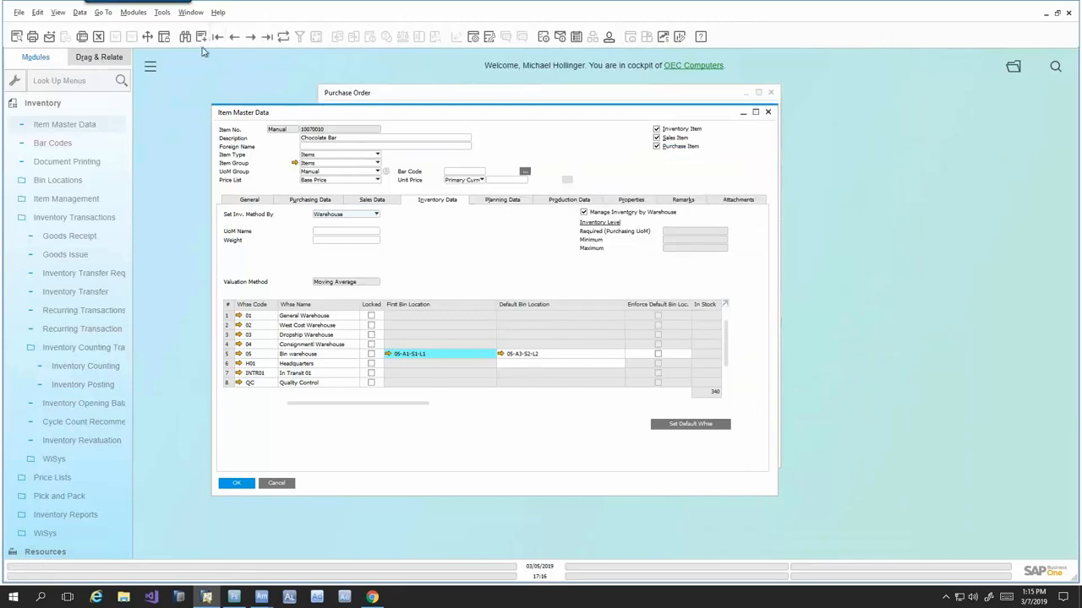
right_click(436, 253)
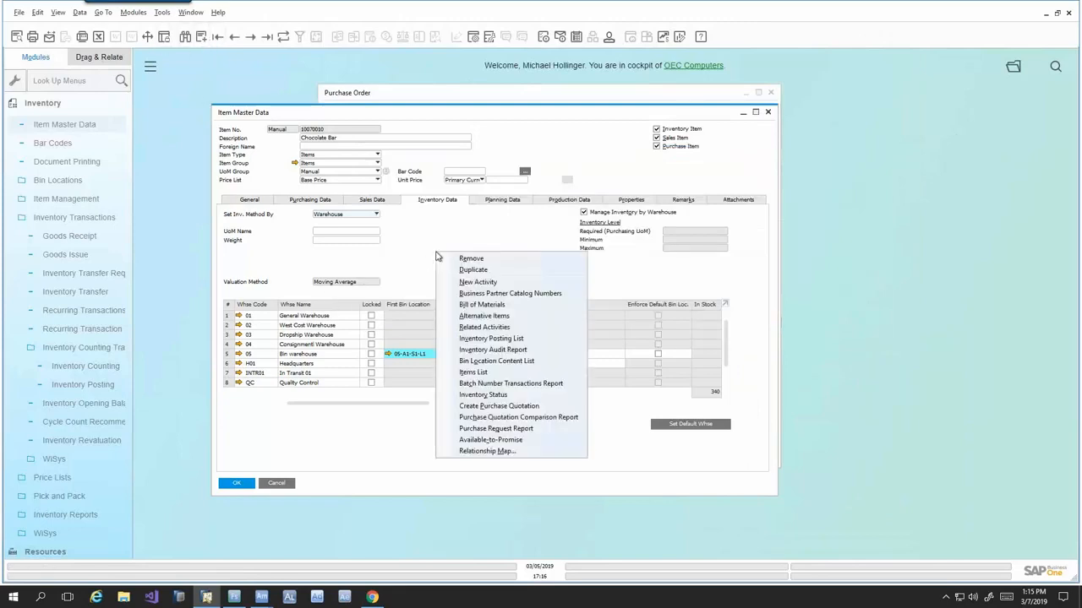
click(488, 363)
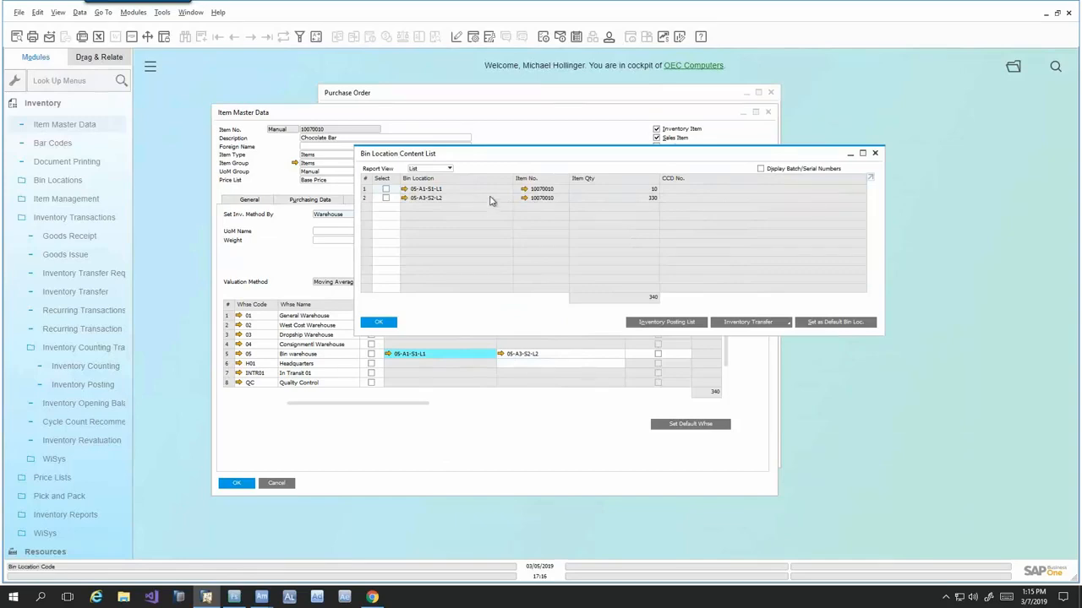
click(874, 153)
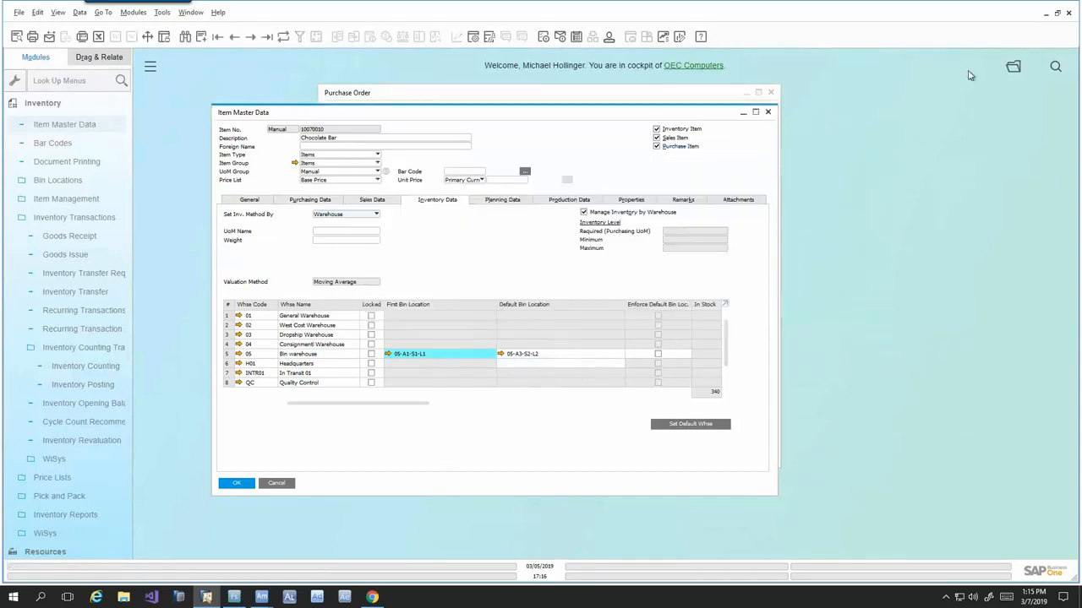
- Switch to Agility Mobile, close the Put Away form, and check the default warehouse in Device Setup without saving
key(alt+Tab)
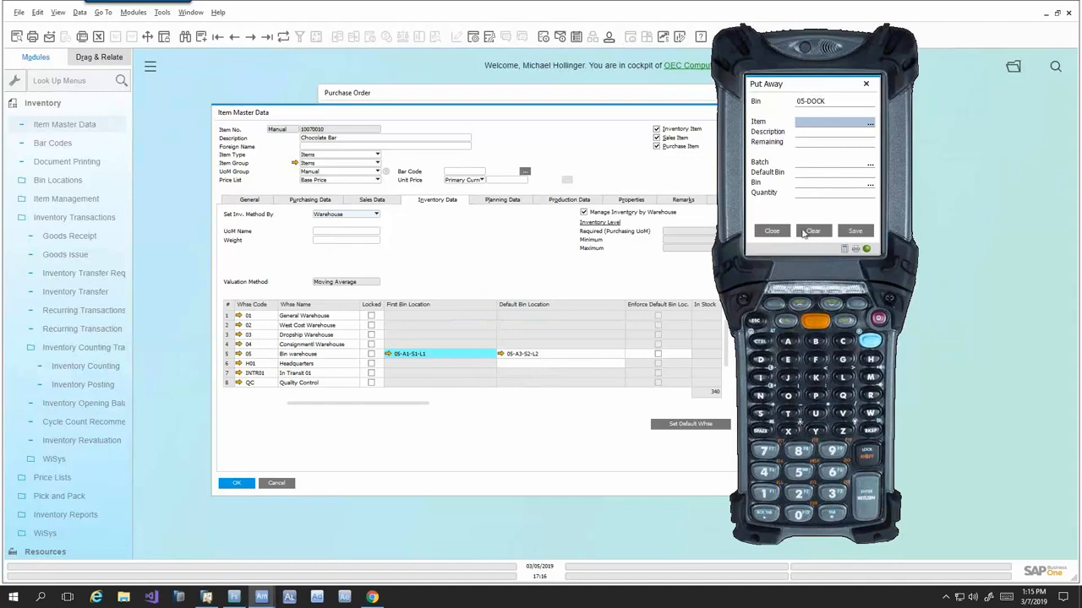
click(772, 230)
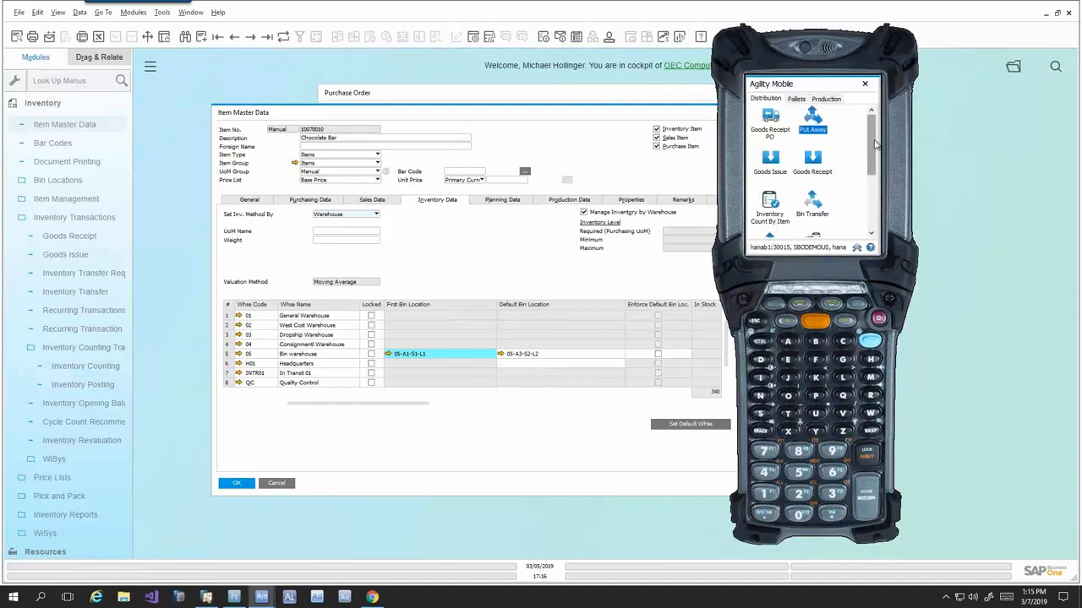
drag(872, 145, 871, 161)
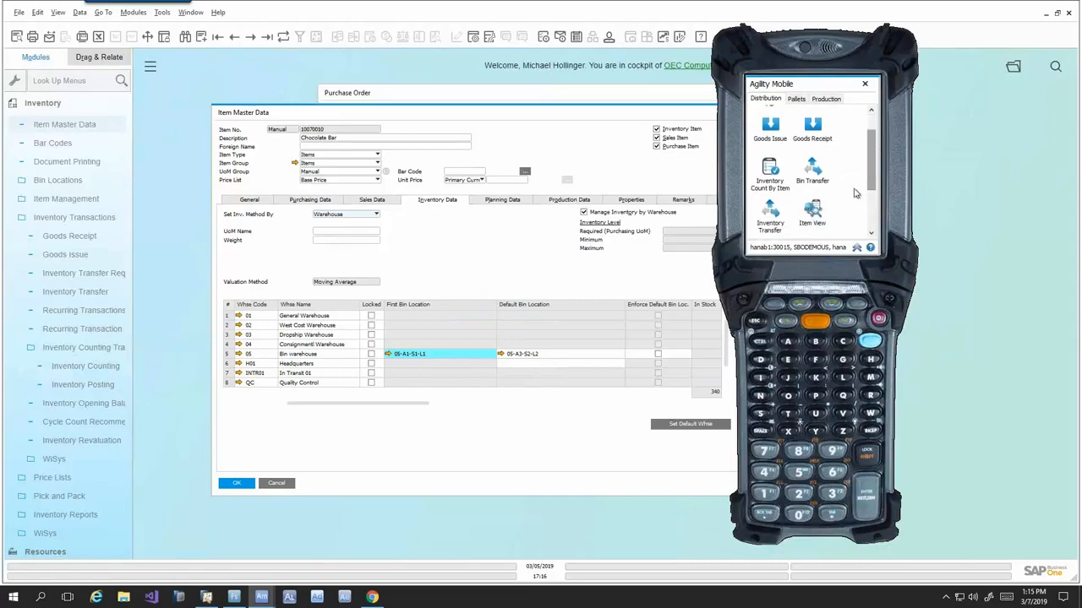
click(813, 176)
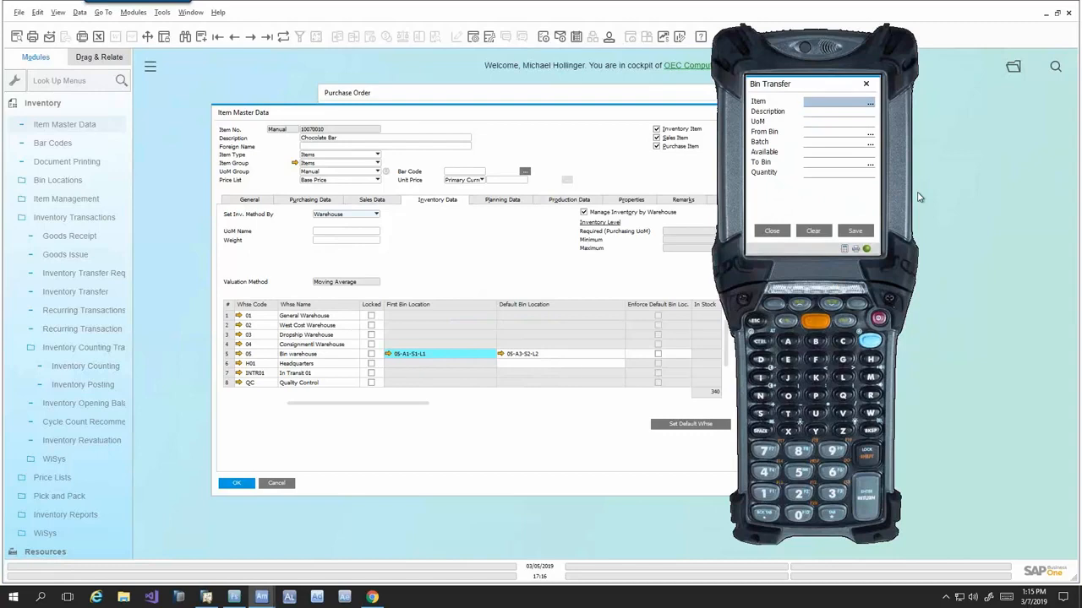
click(779, 231)
click(856, 245)
click(855, 227)
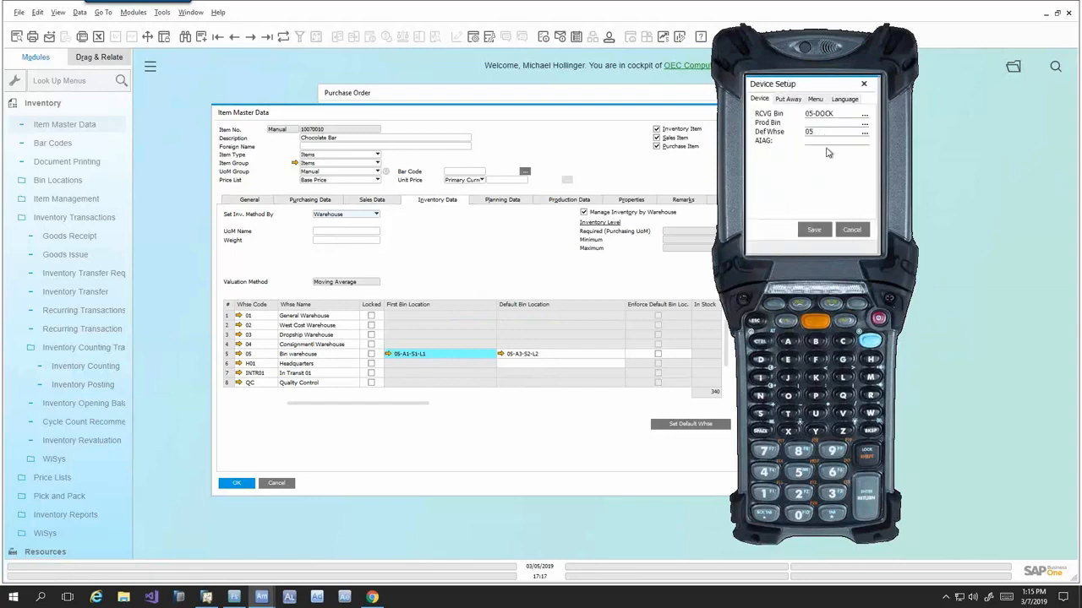
click(850, 230)
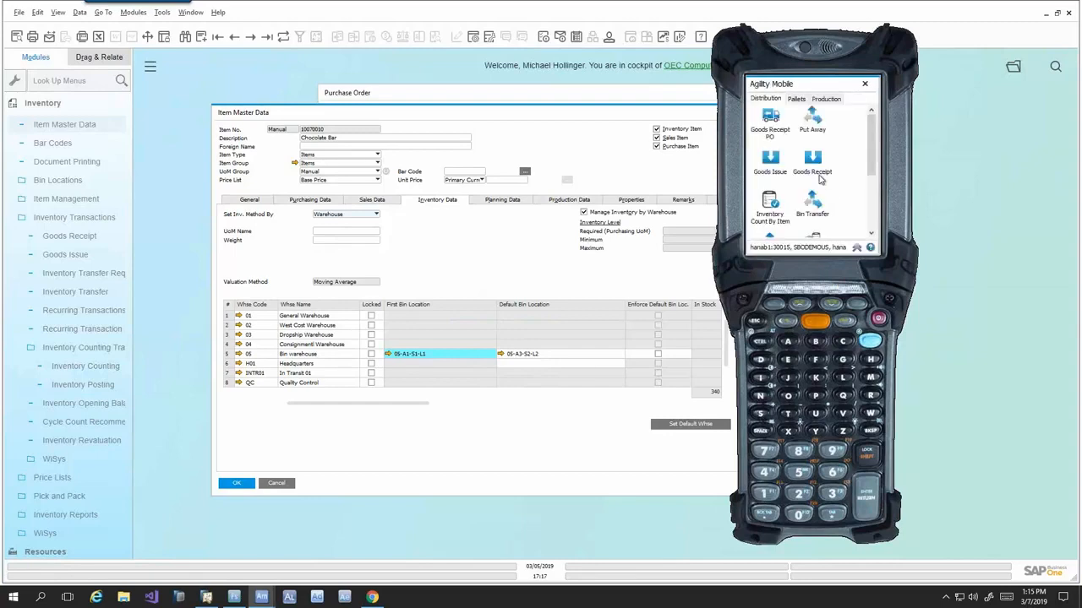
- Start a Bin Transfer for item 10070010 from bin 05-A3-S2-L2 with batch 1368-00
click(811, 208)
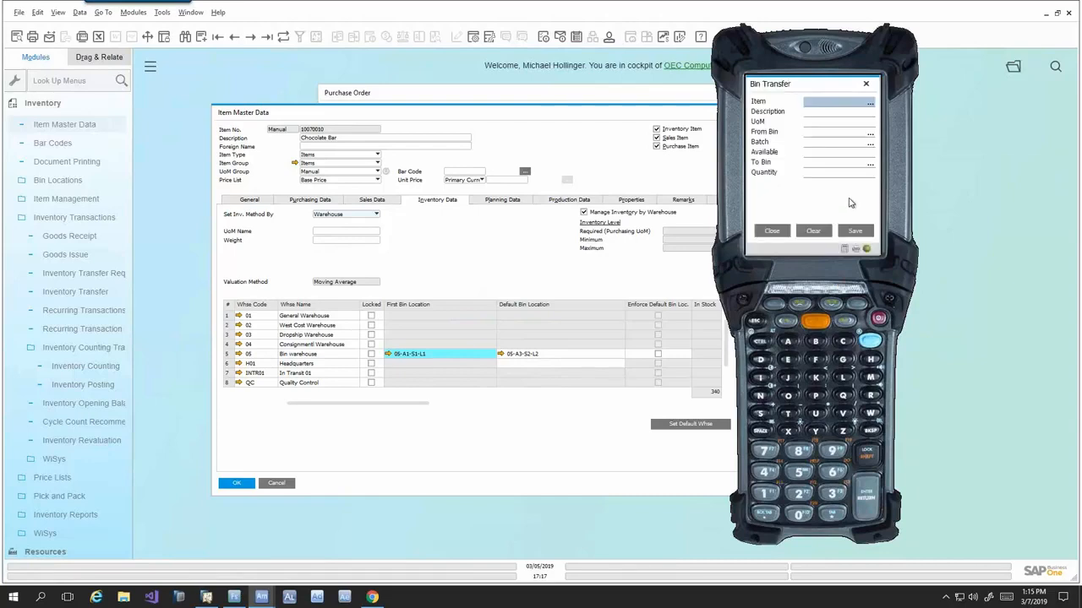
text(10070010)
key(Return)
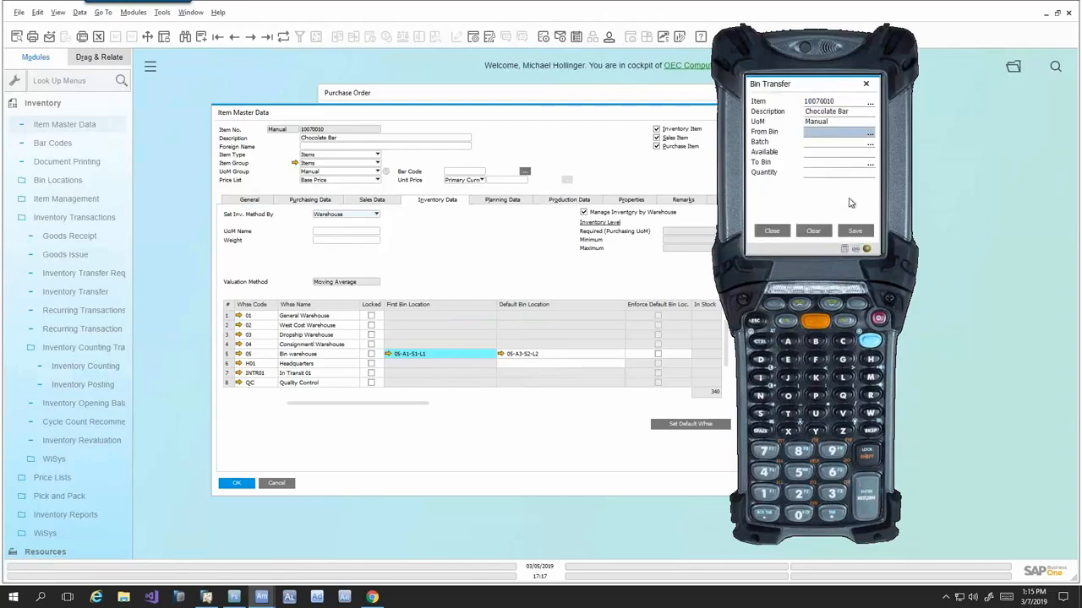
text(05-A3-S2-L2)
key(Return)
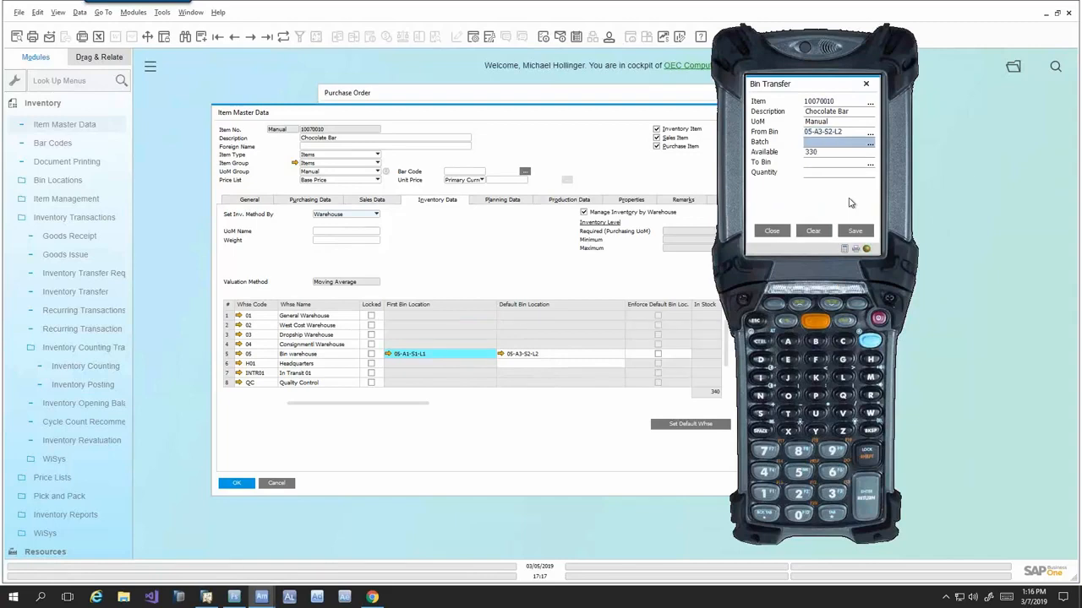
key(Return)
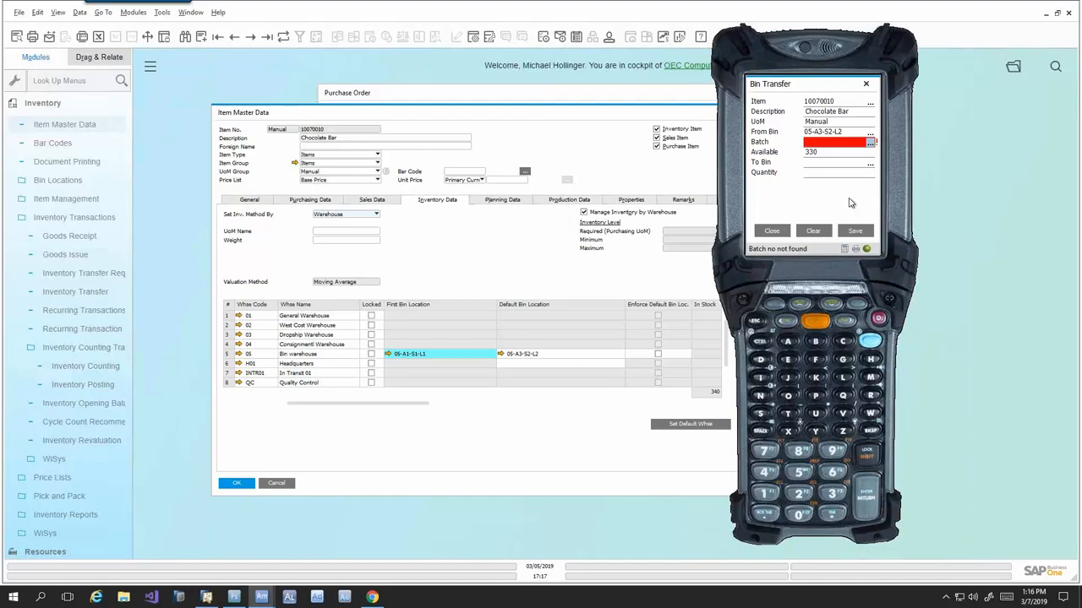
text(1368-00)
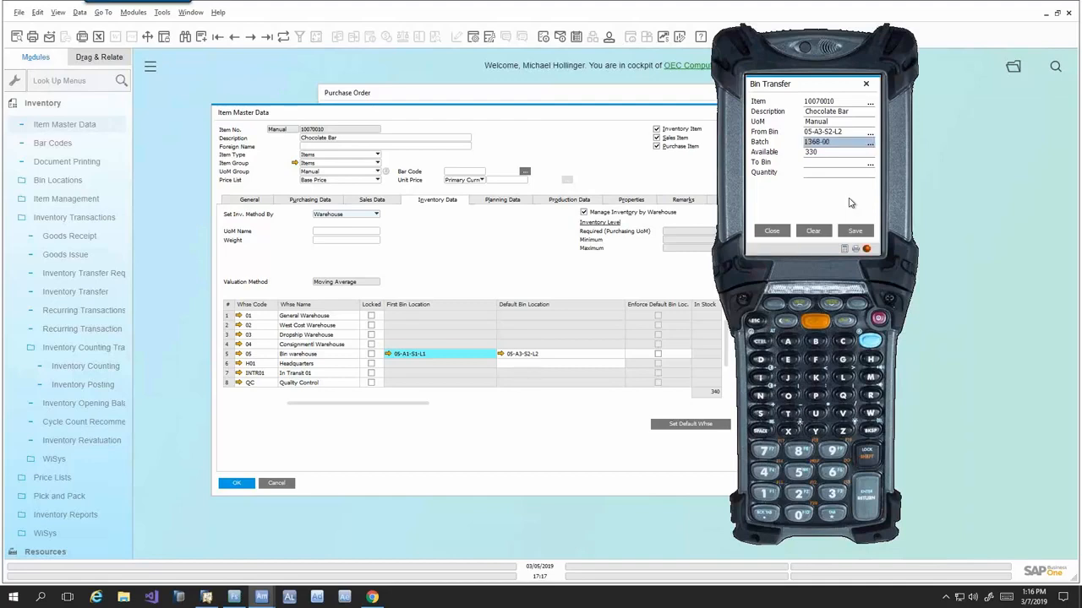
key(Return)
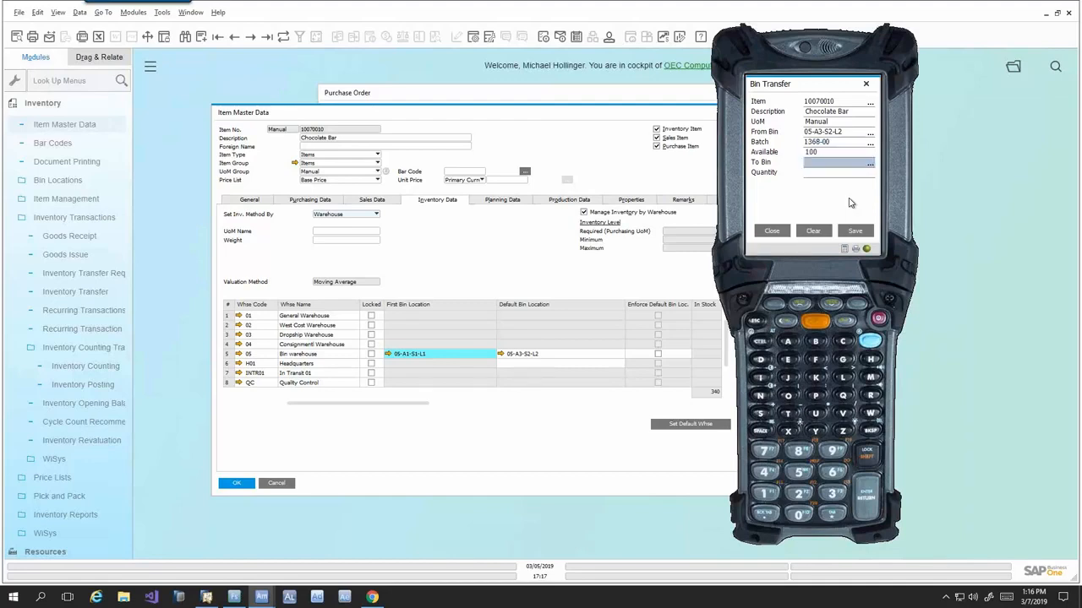
- Transfer a quantity of 10 to bin 05-A1-S1-L1 and close the Bin Transfer form
text(05-A1-S1-L1)
key(Return)
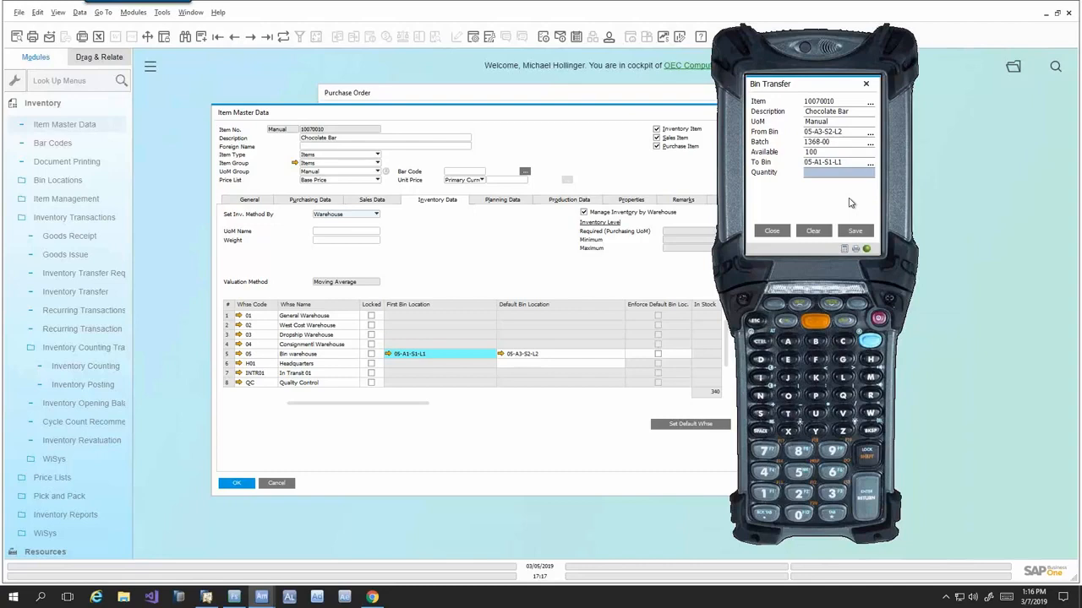
text(10)
key(Return)
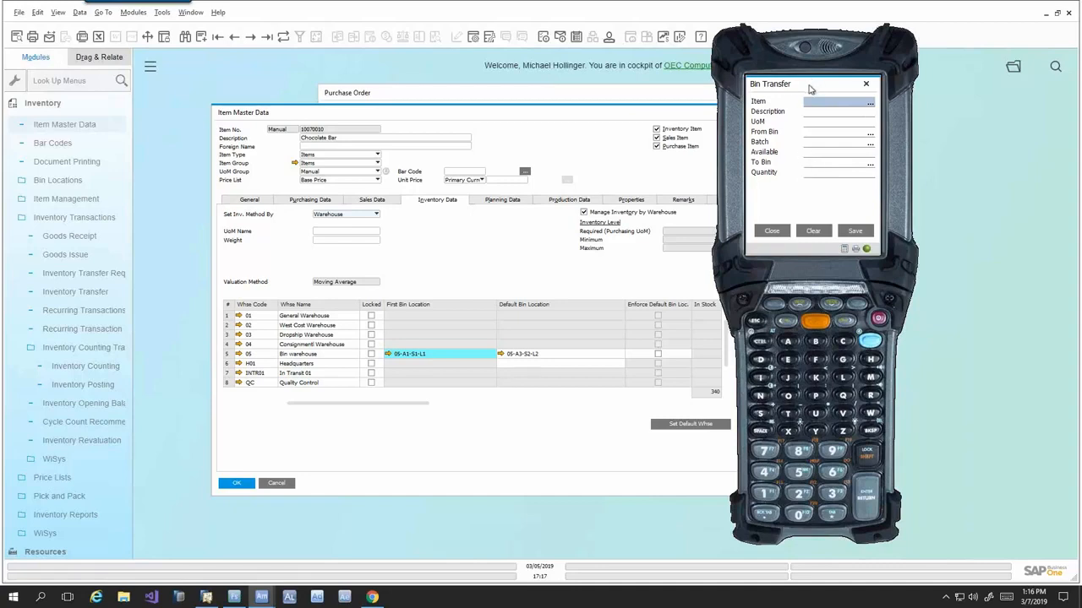
click(773, 231)
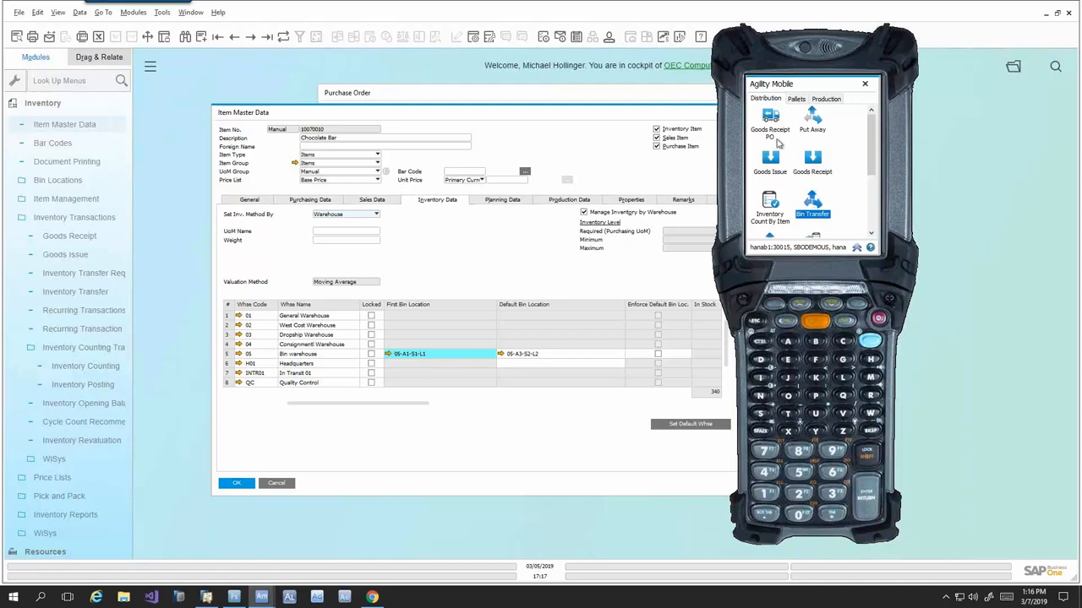
- Switch to SAP Business One, close Item Master Data, and bring up the last production order, for the S'Mores Kit
click(538, 139)
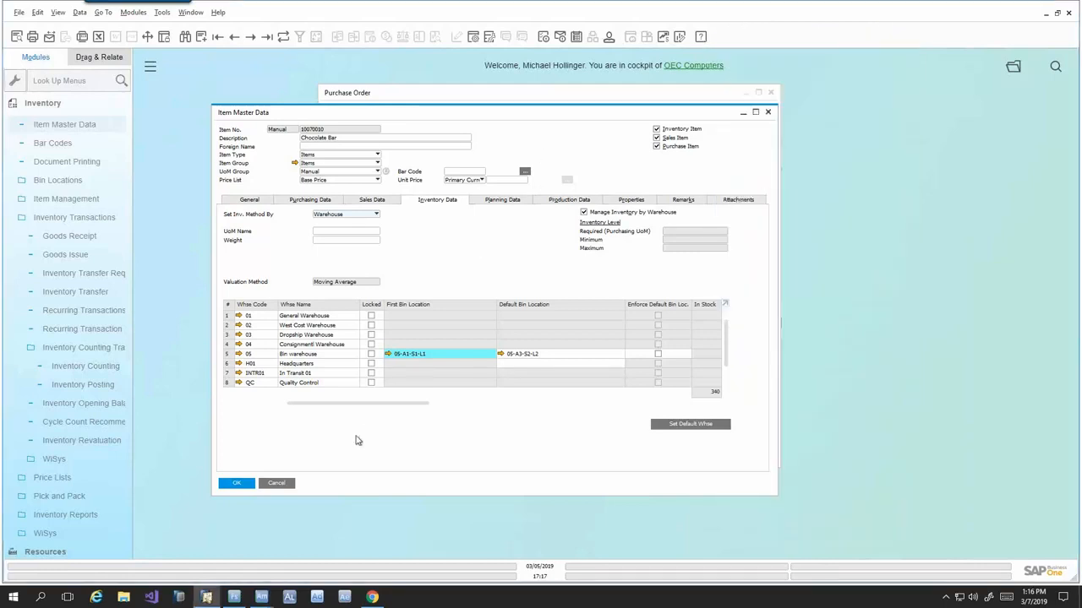
click(276, 483)
click(55, 103)
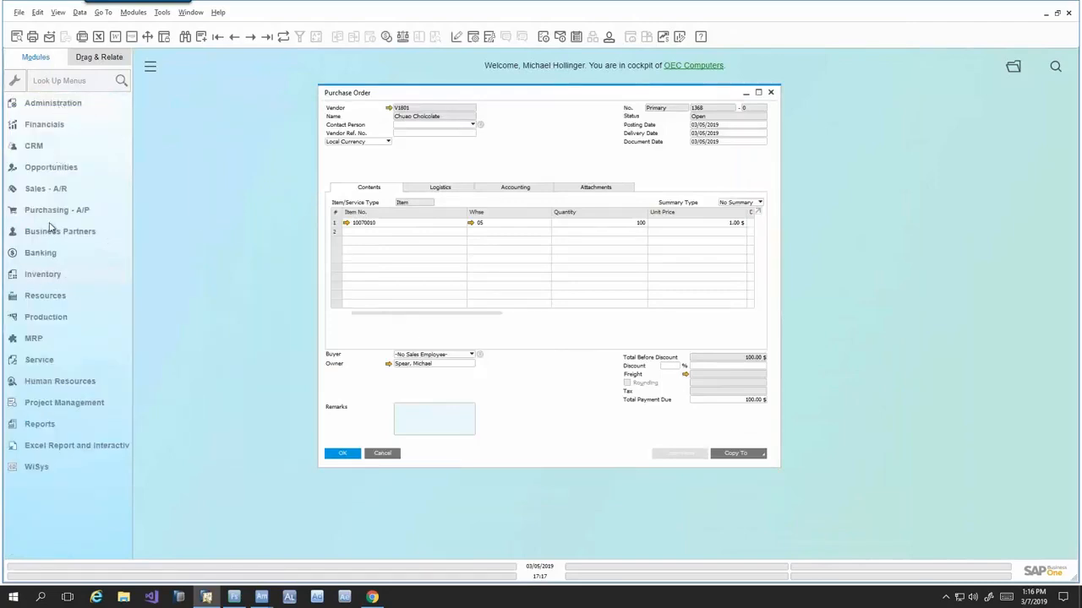
click(45, 317)
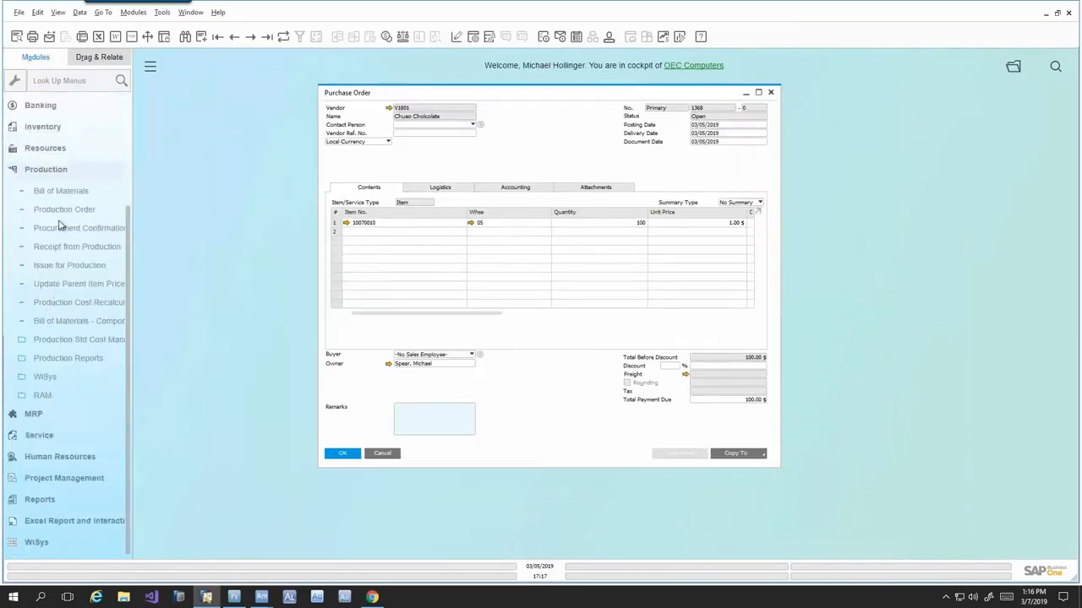
click(59, 210)
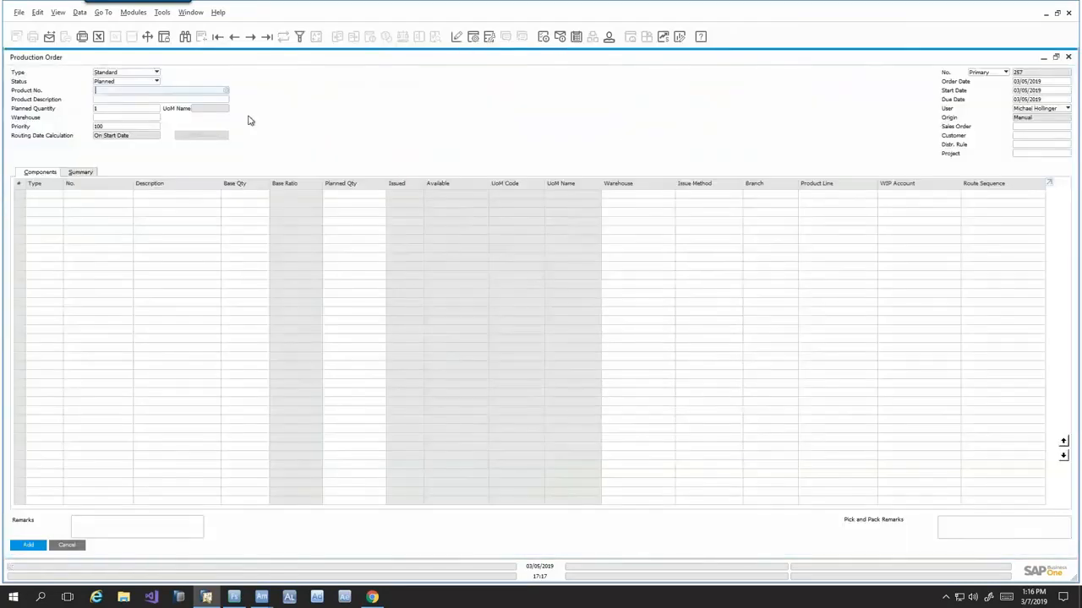
click(267, 36)
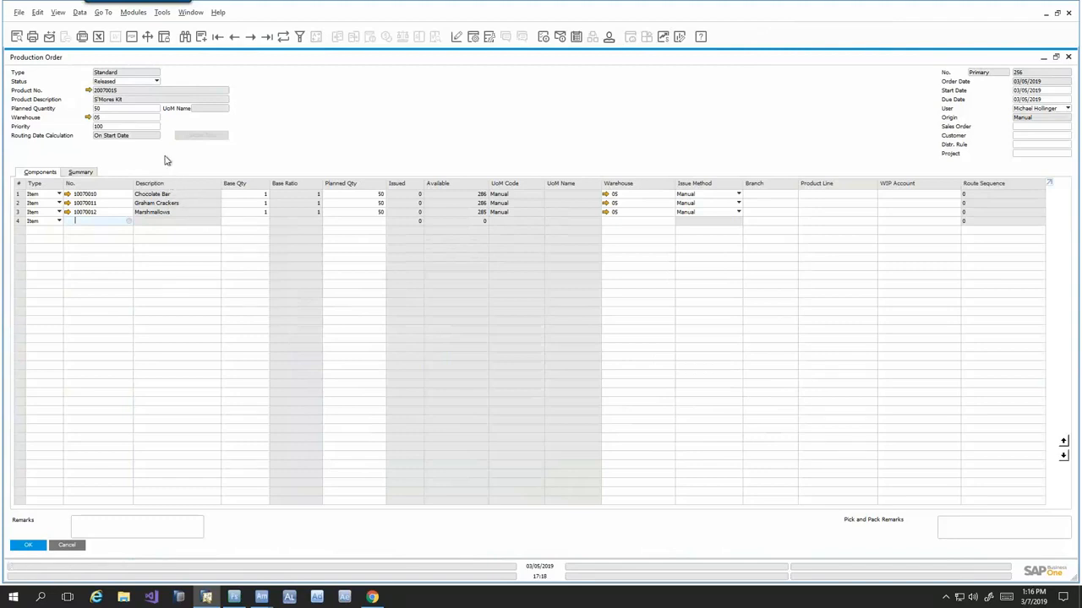
click(1067, 59)
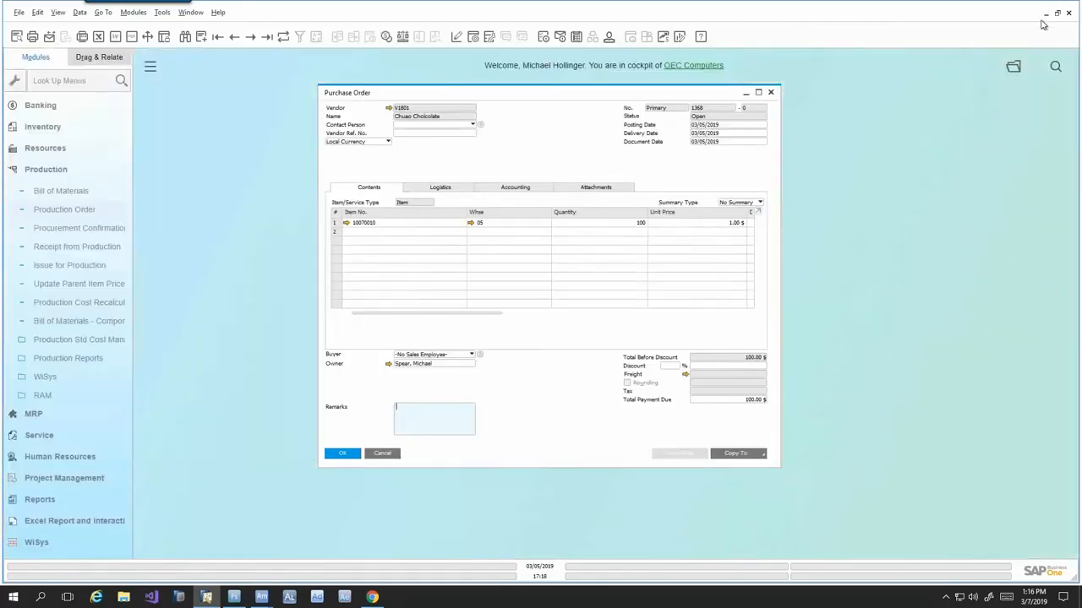
click(70, 211)
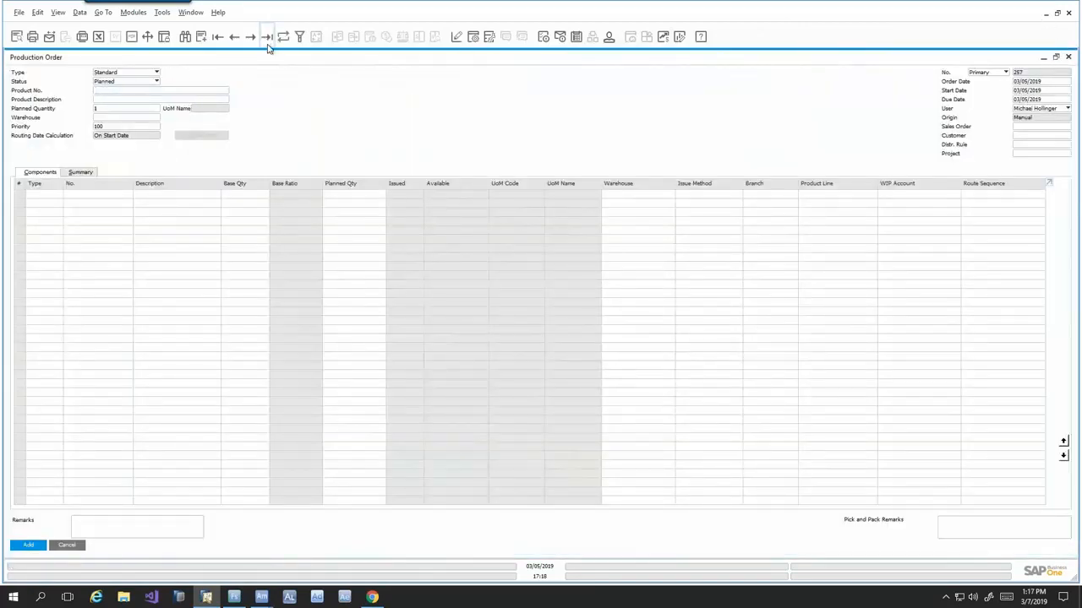
click(267, 43)
- Switch to Agility Mobile and start a Production Issue for the S'Mores Kit production order
key(alt+Tab)
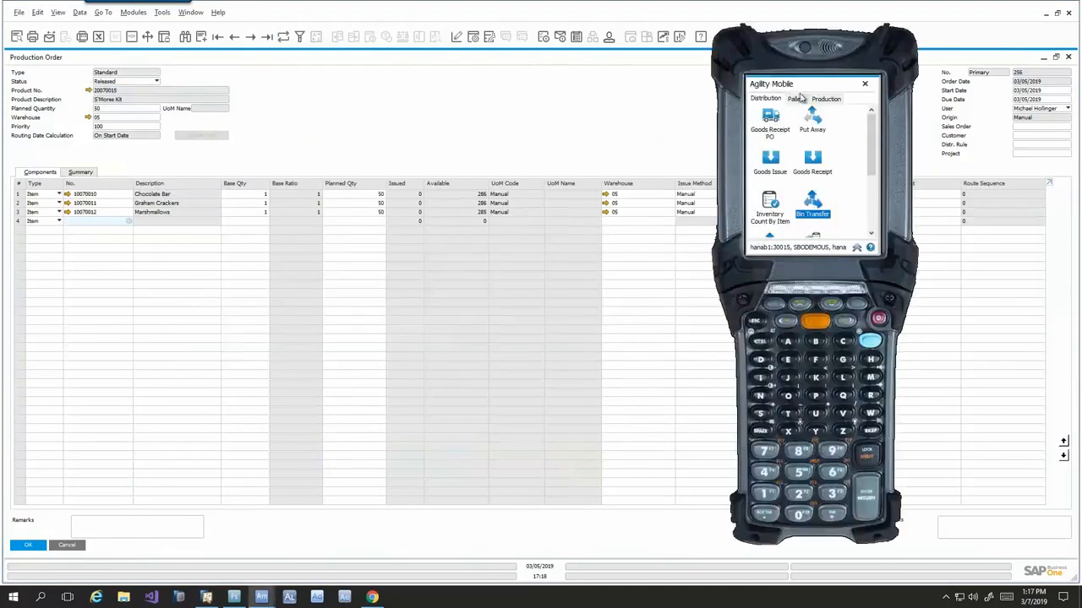
click(826, 99)
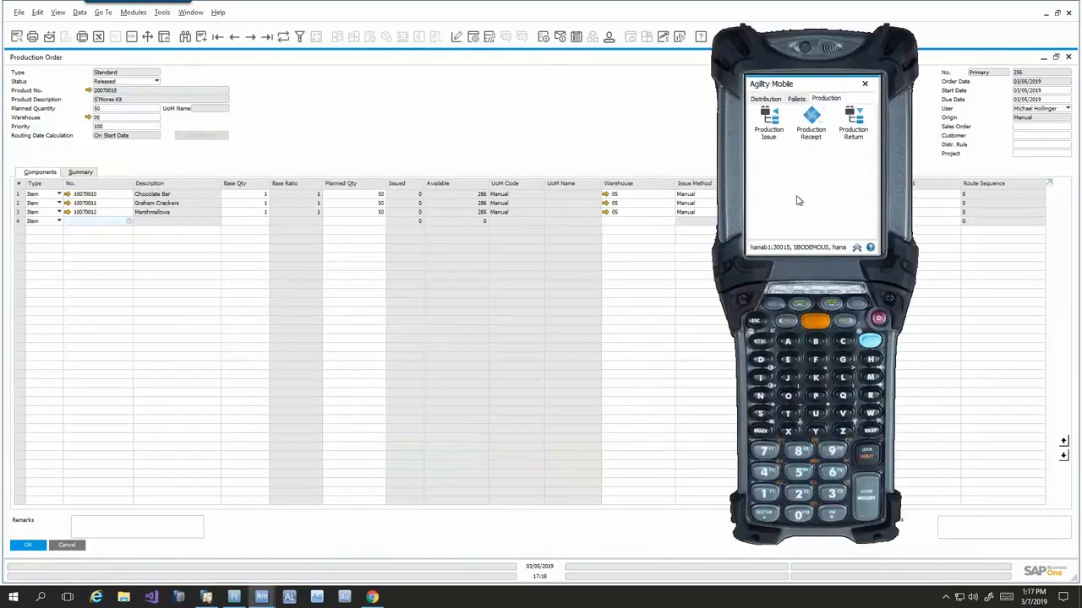
click(769, 120)
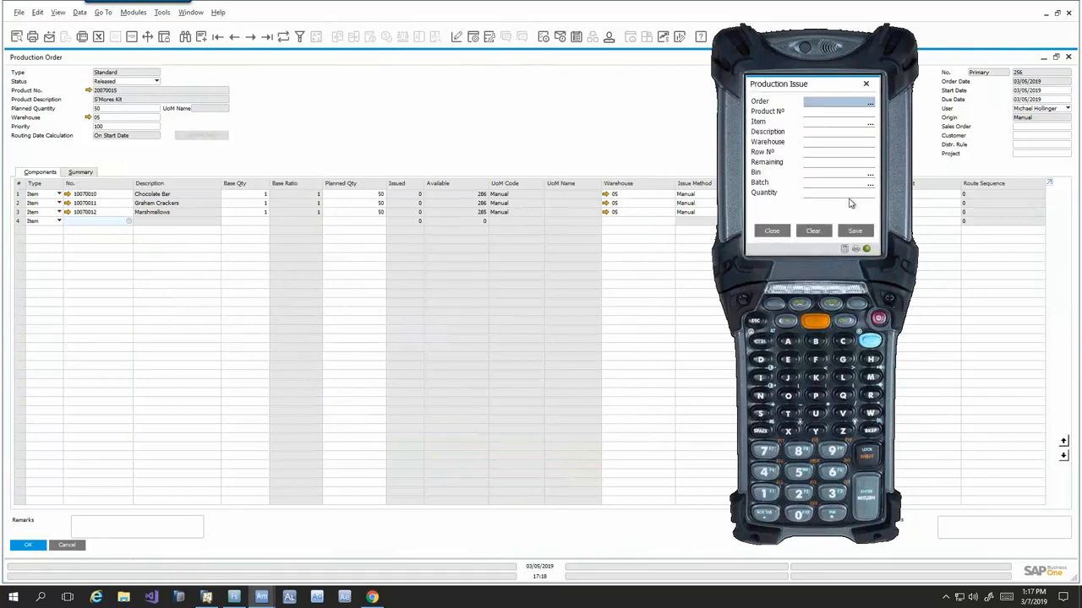
text(256)
key(Return)
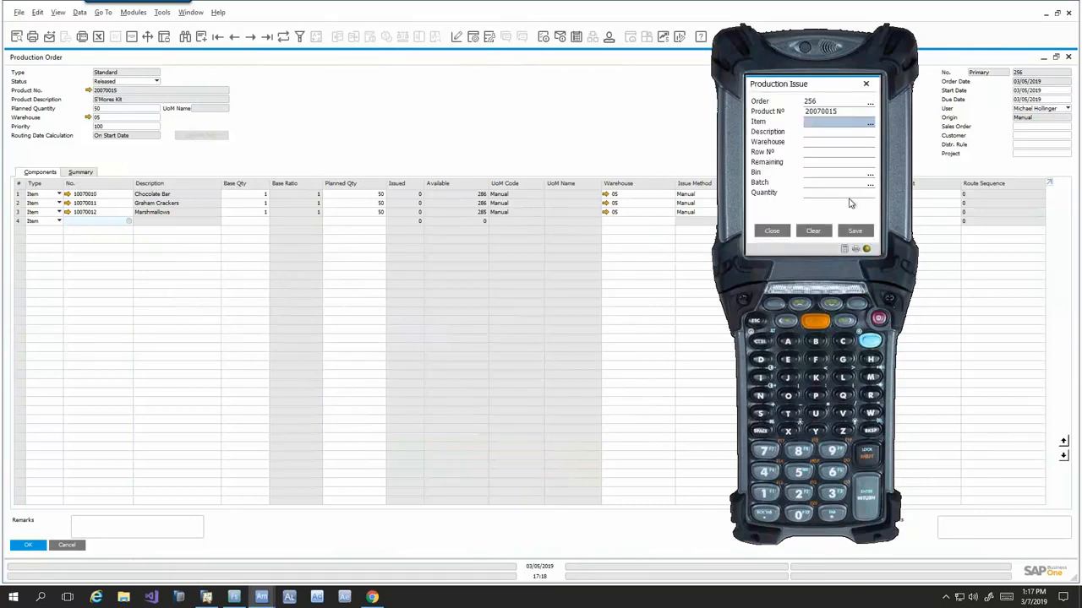
- Issue 50 of item 10070010 from bin 05-A3-S2-L2 with batch 1368-00 to the production order
text(10070010)
key(Return)
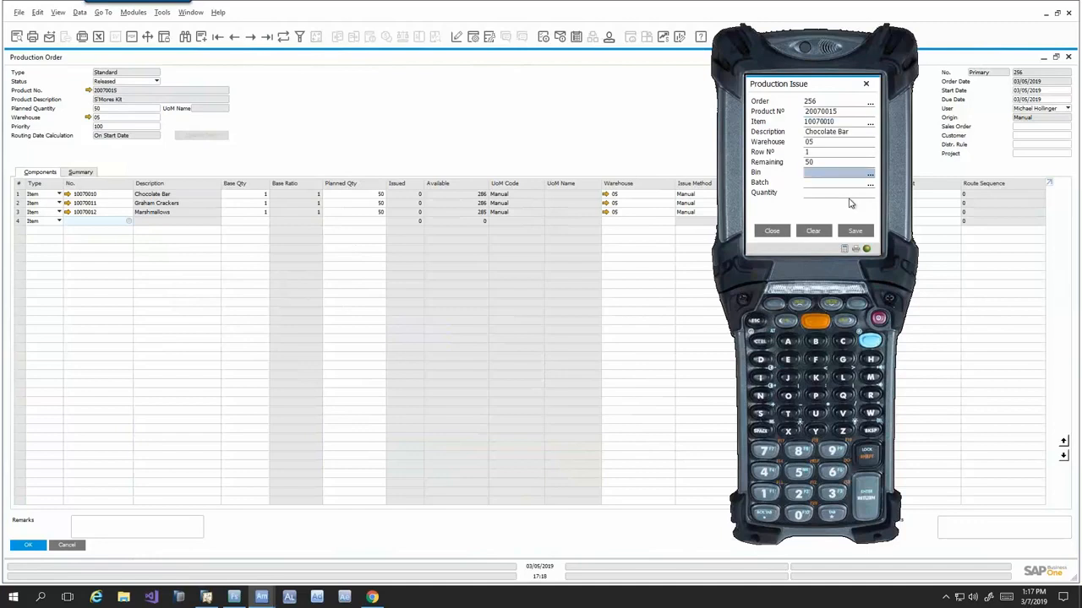
text(05-A3-S2-L2)
key(Return)
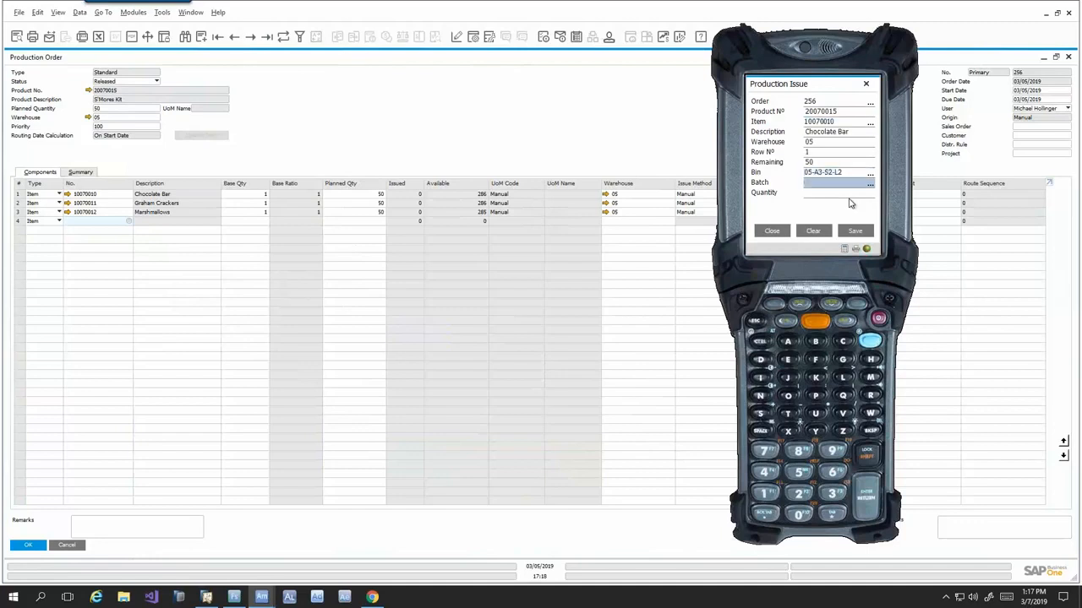
text(1368-00)
key(Return)
text(50)
key(Return)
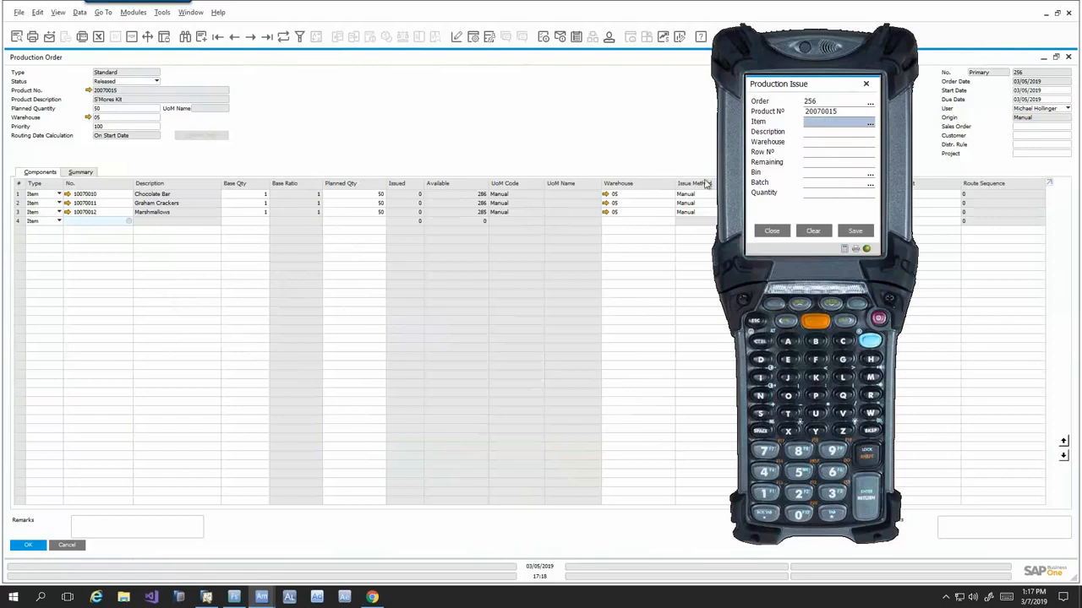
- Switch to SAP Business One, refresh the production order to check the issued quantities, and return to Agility Mobile
click(599, 144)
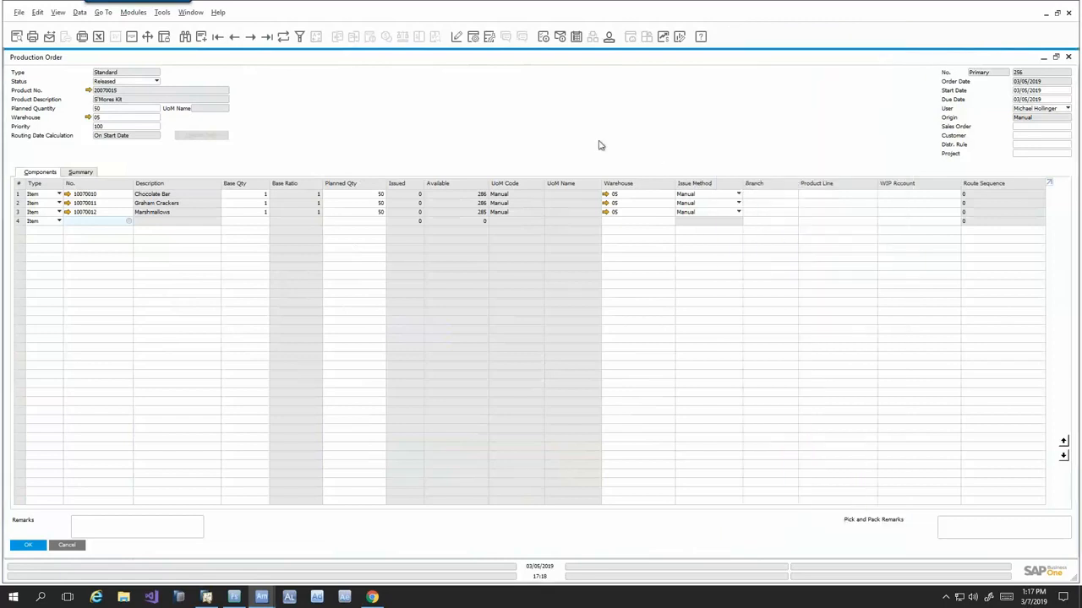
click(283, 39)
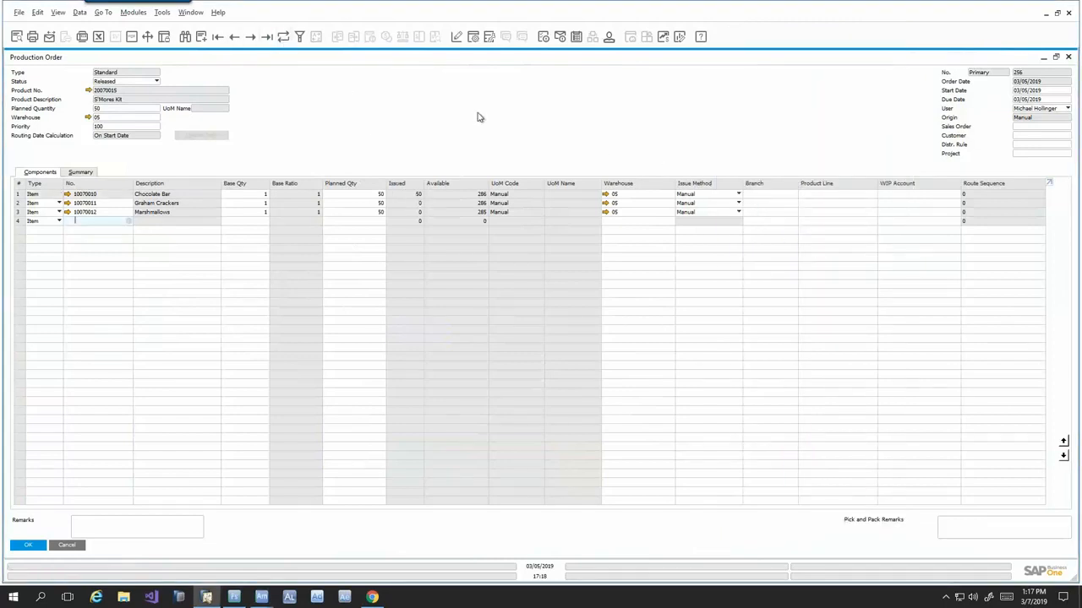
key(alt+Tab)
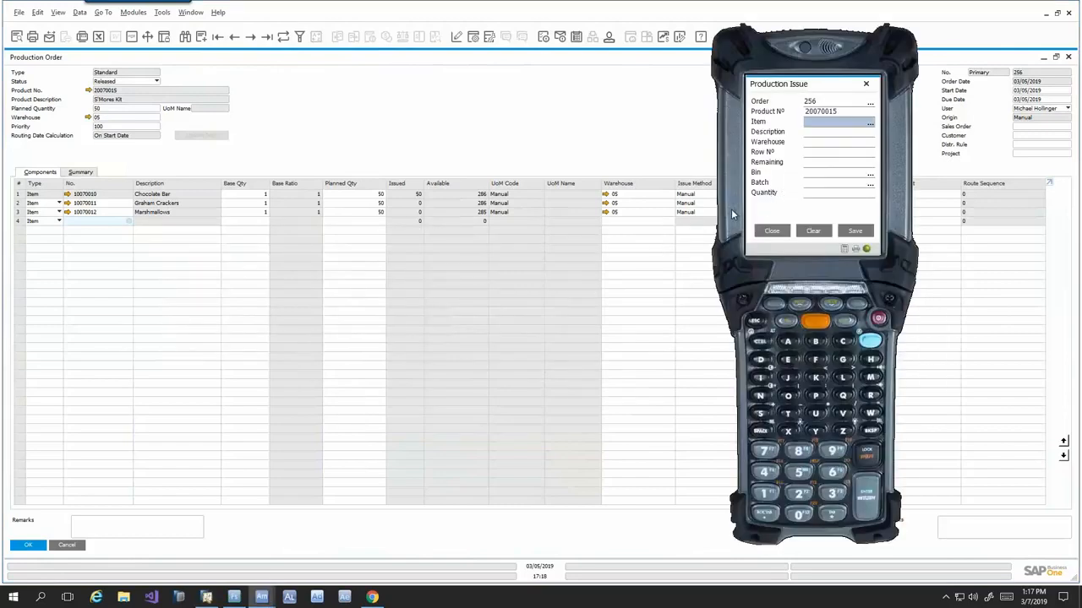
- Try to issue 50 of item 10070011 from bin 05-A4-S1-L1 with batch 1369-00, and close the Production Issue form
text(10070011)
key(Return)
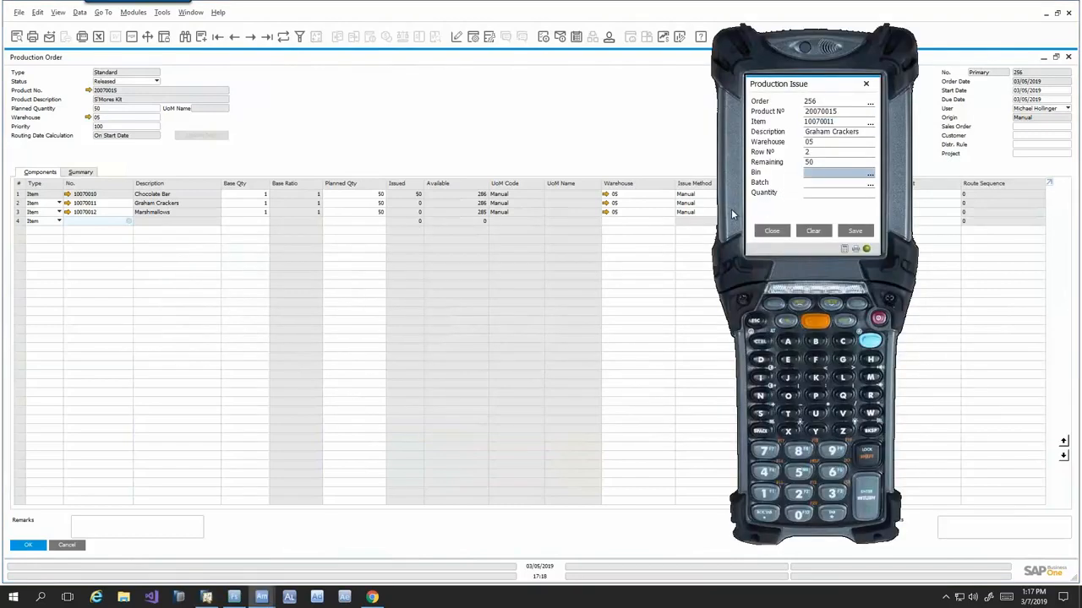
text(05-A4-S1-L1)
key(Return)
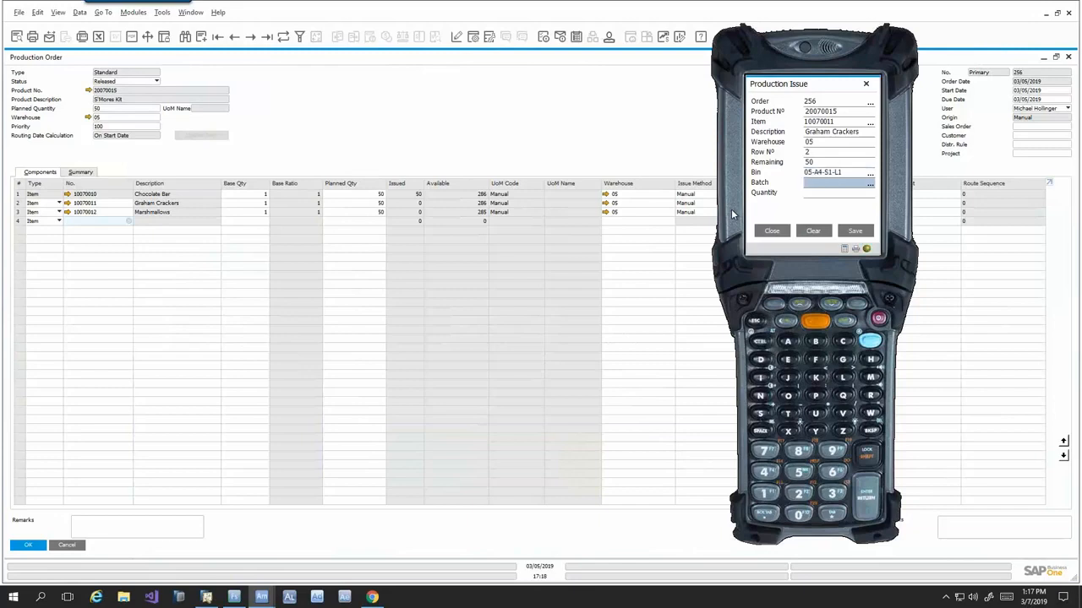
text(1369-00)
key(Return)
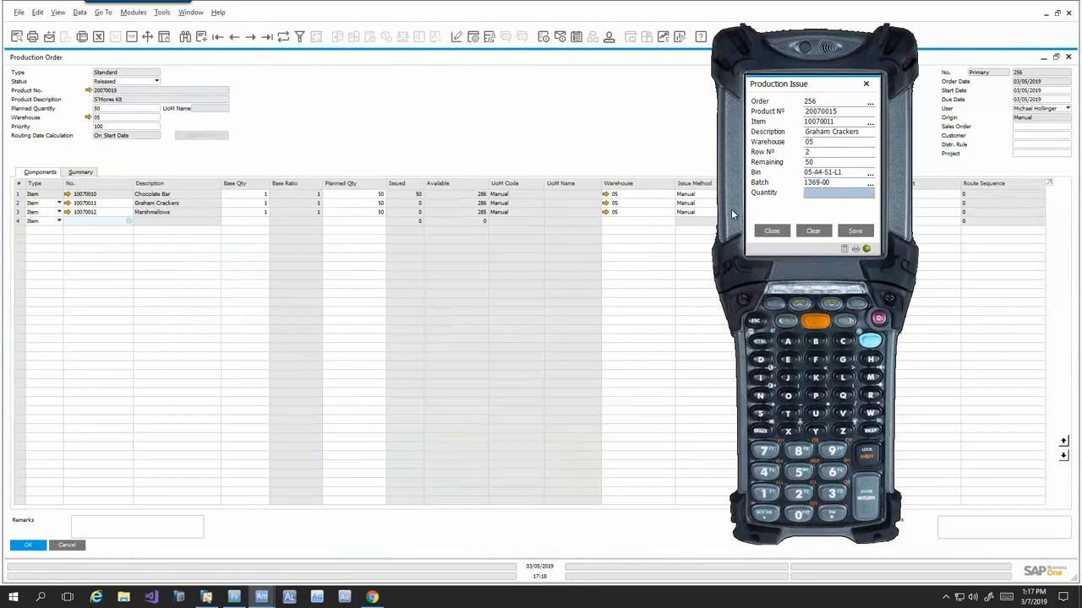
text(50)
key(Return)
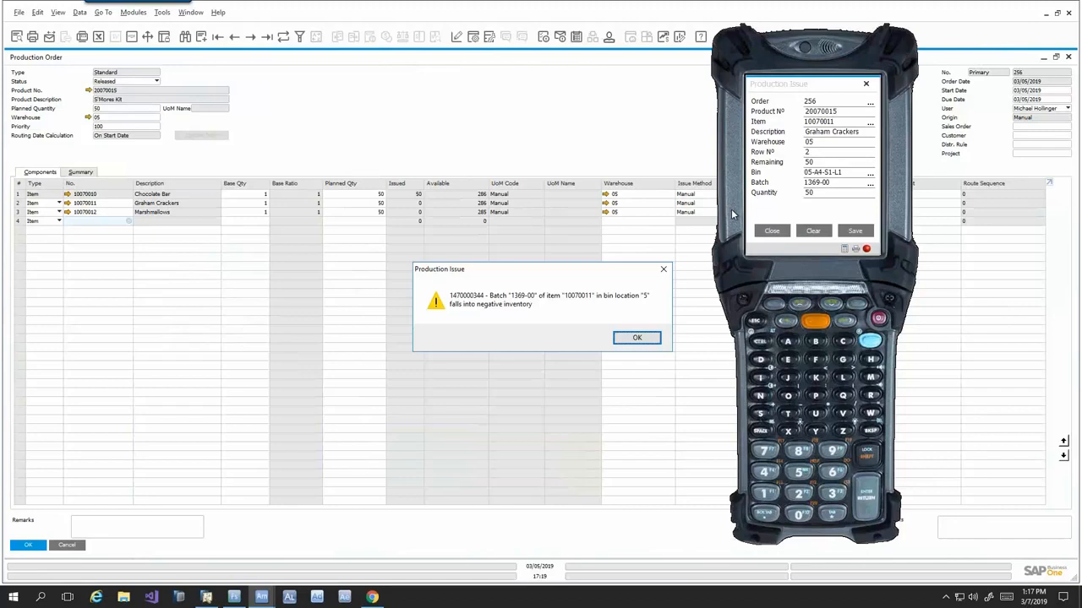
key(Return)
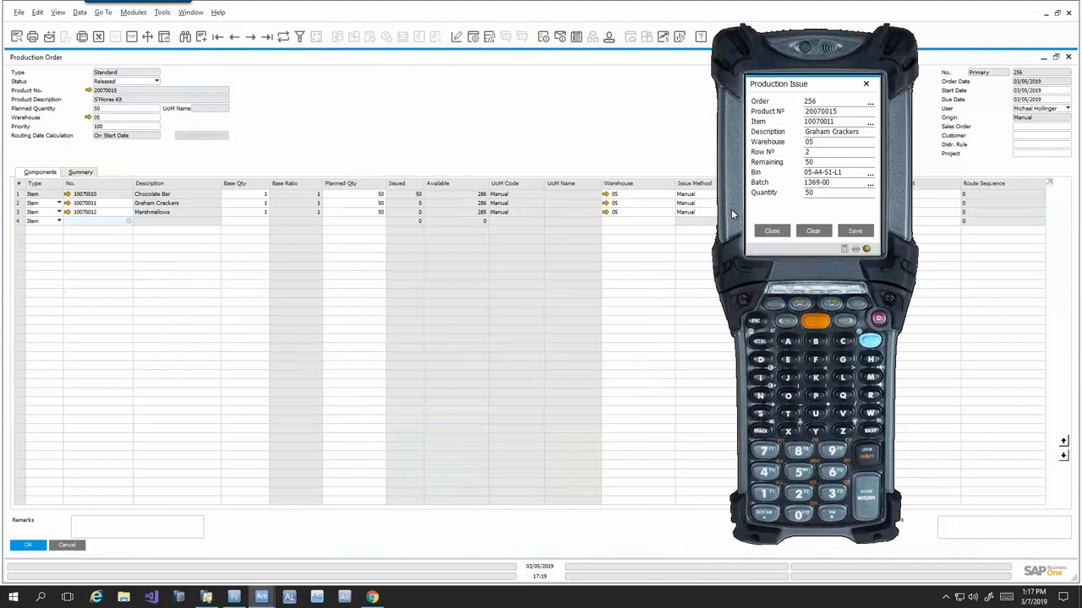
click(771, 231)
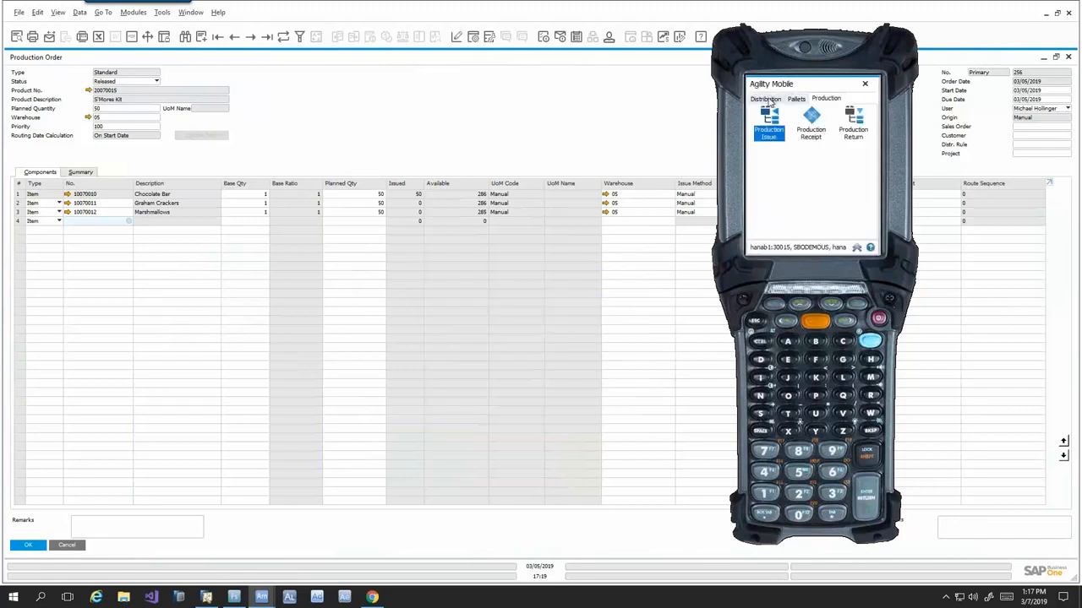
- Put away 100 of item 10070011 with batch 1369-00 from the dock bin into bin 05-A4-S1-L1
click(765, 99)
click(809, 125)
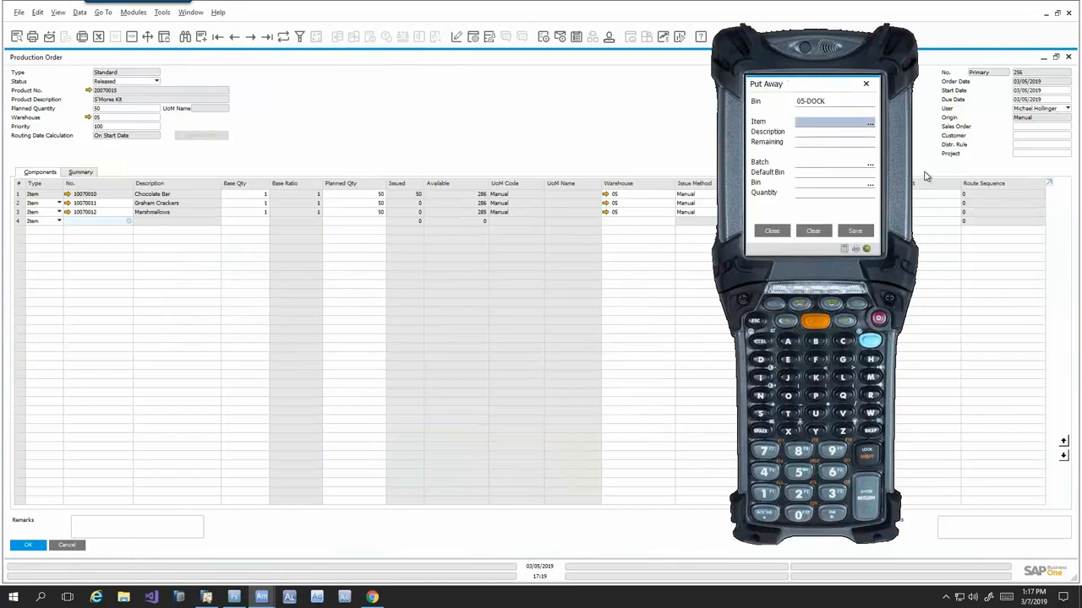
text(10070011)
key(Return)
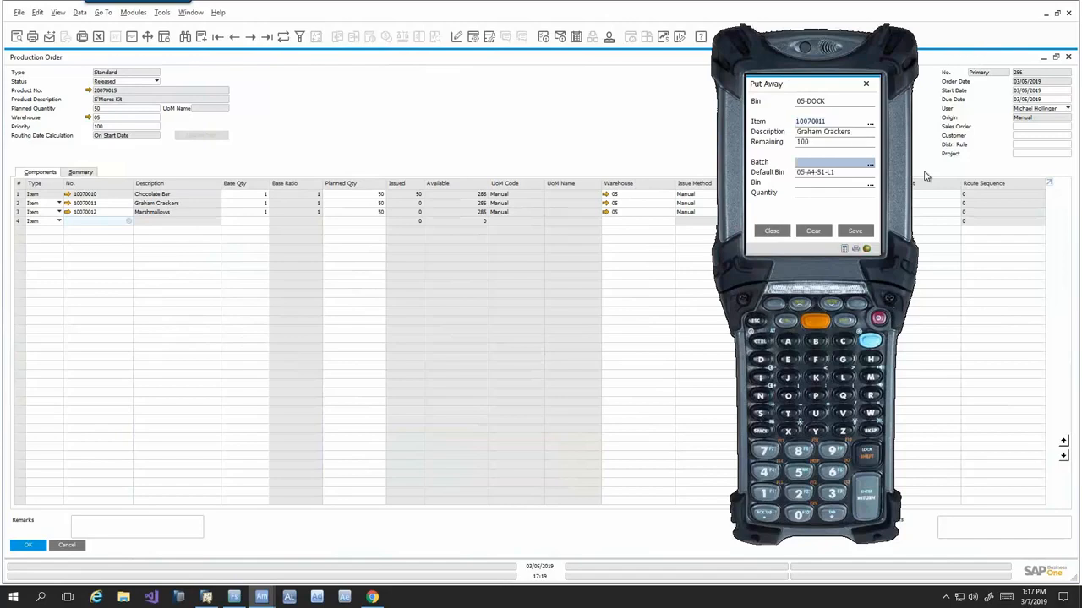
text(1369-00)
key(Return)
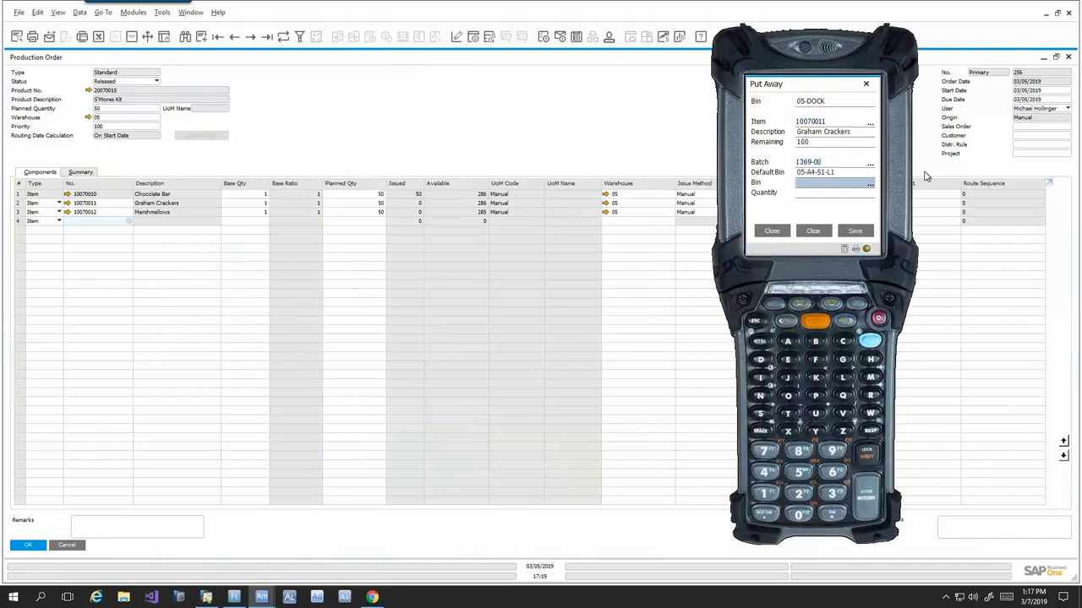
text(05-A4-S1-L1)
key(Return)
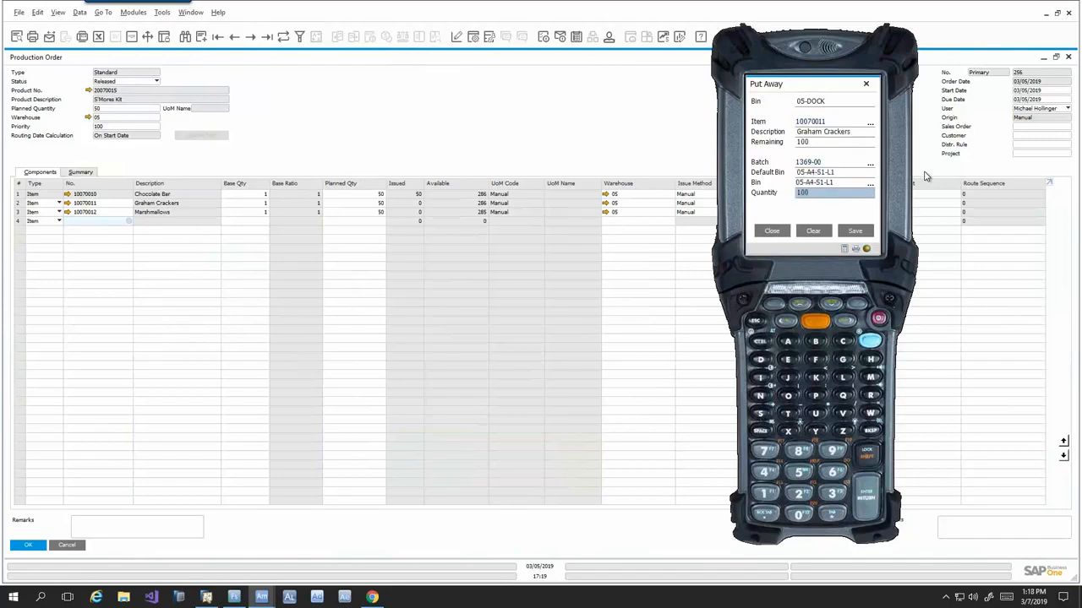
key(Return)
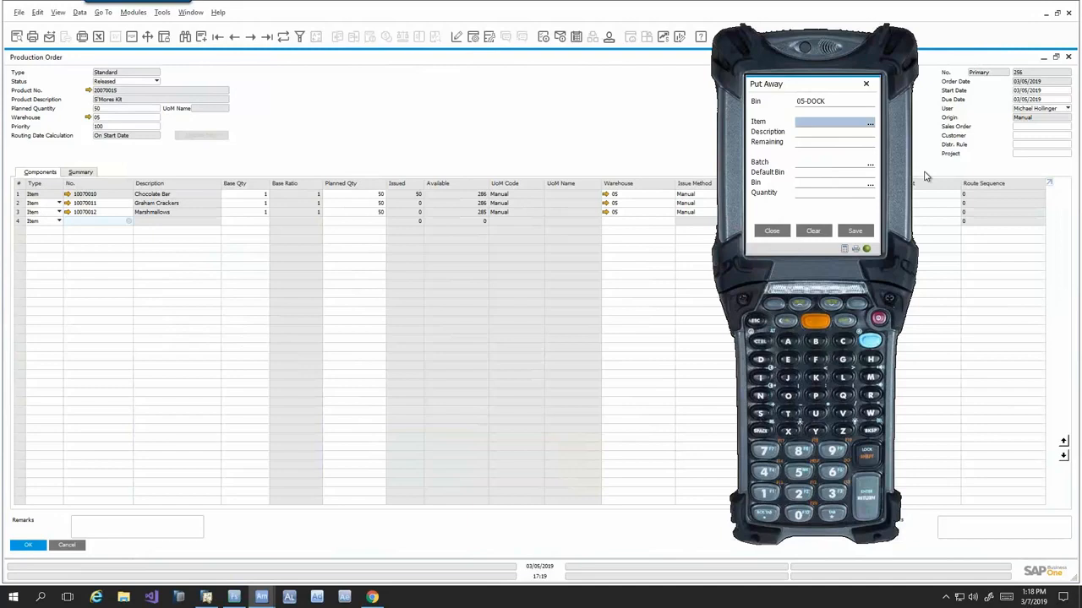
- Put away item 10070012 with batch 1370-00 into bin 05-A2-S4-L3 and close the Put Away form
text(10070012)
key(Return)
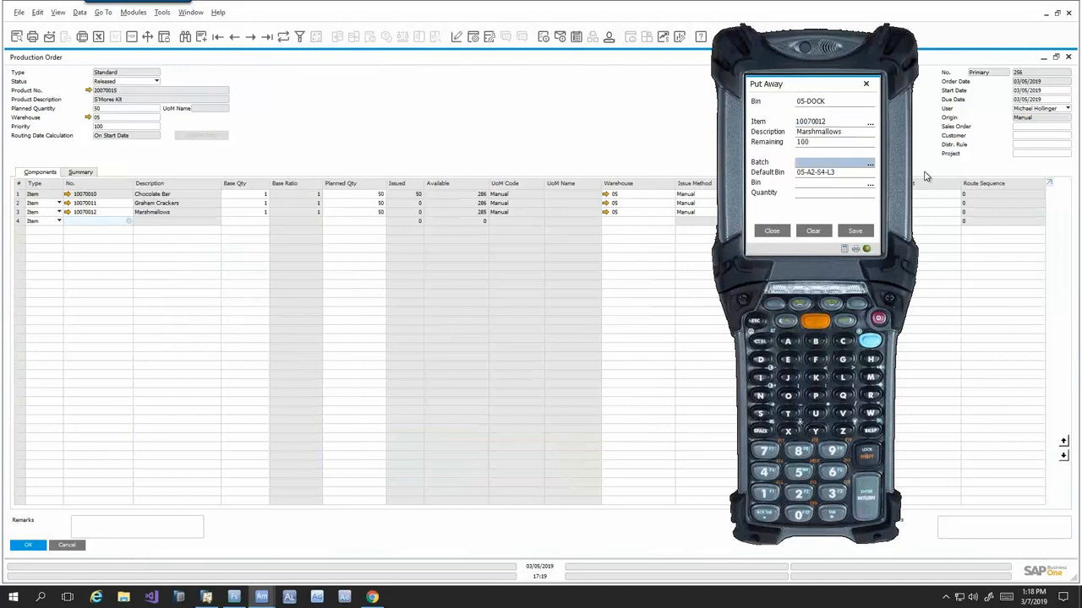
text(1370-00)
key(Return)
text(05-A2-S4-L3)
key(Return)
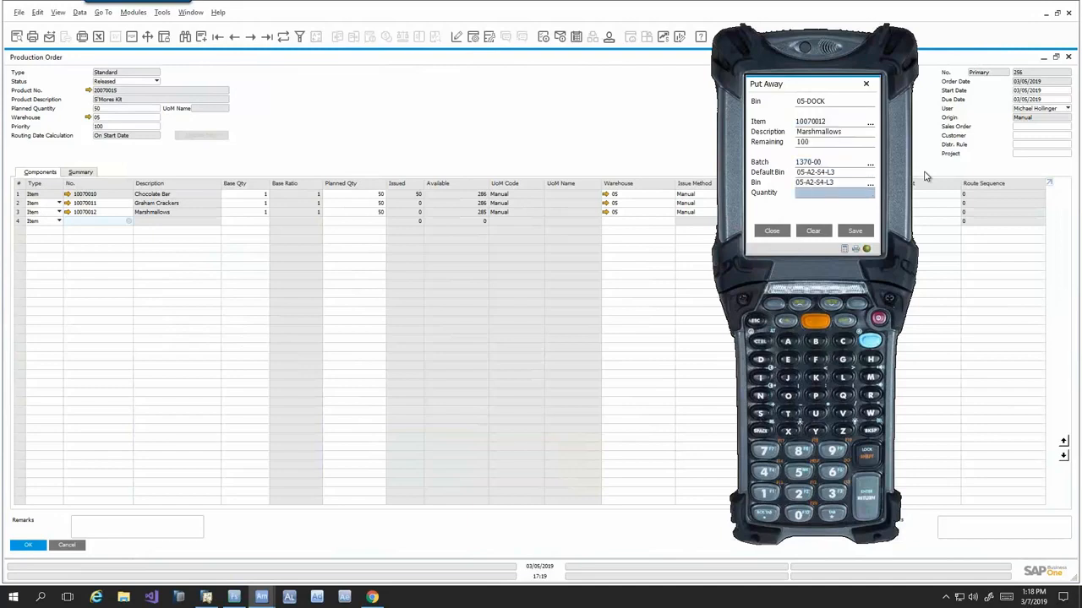
key(Return)
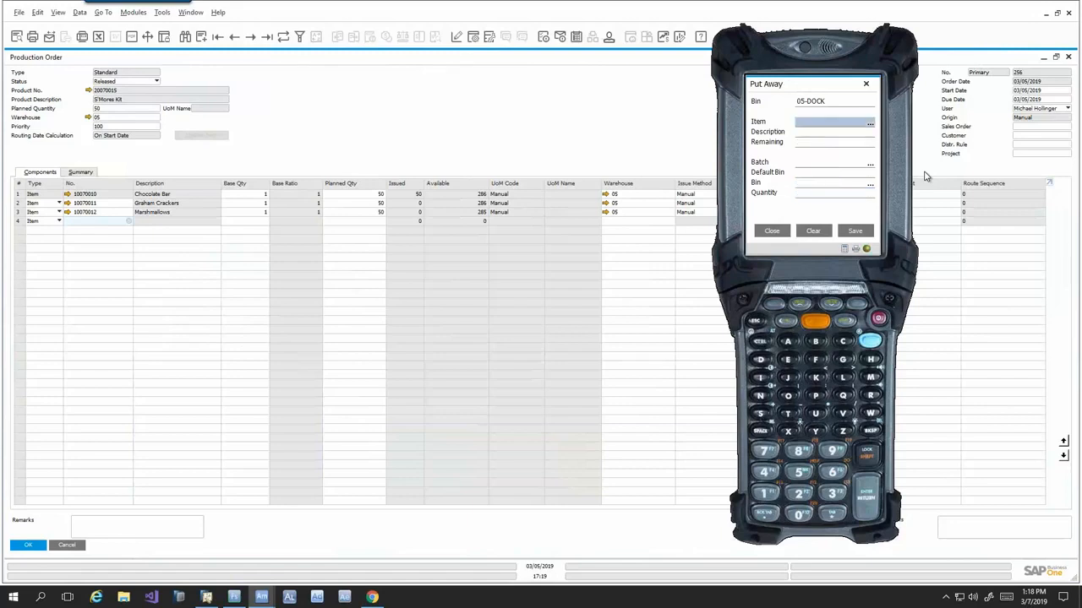
click(774, 232)
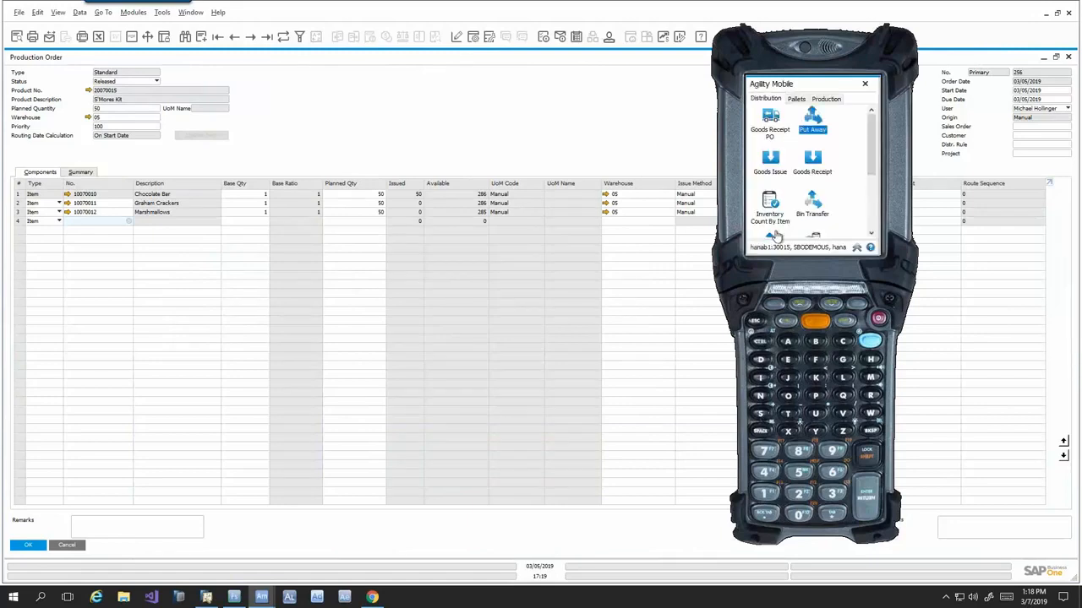
- Start a new Production Issue for the S'Mores Kit order and issue 50 of item 10070011 from bin 05-A4-S1-L1 with batch 1369-00
click(816, 102)
double_click(769, 120)
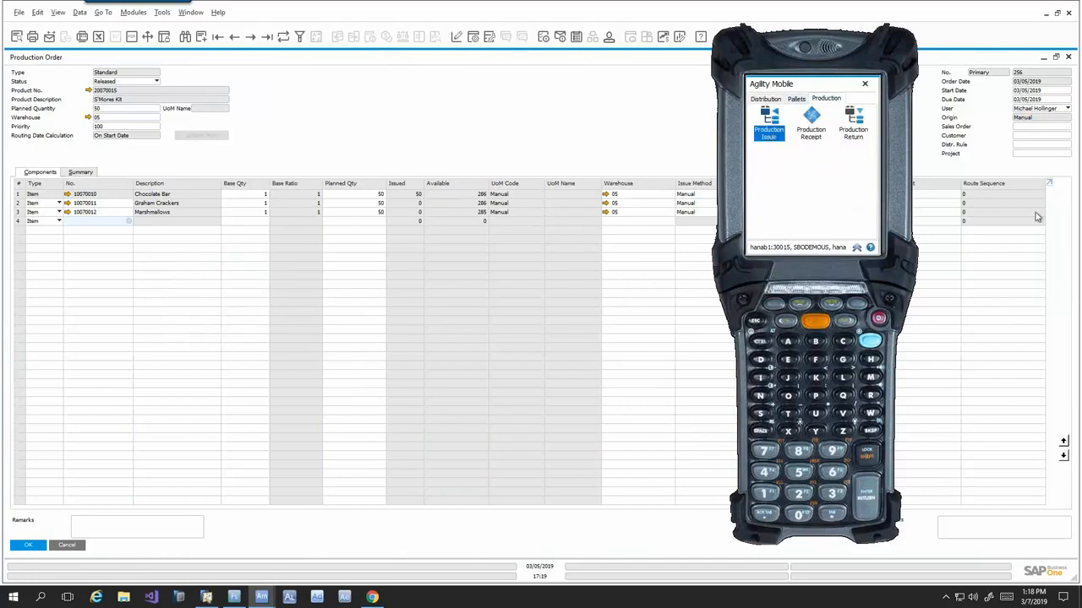
text(256)
key(Return)
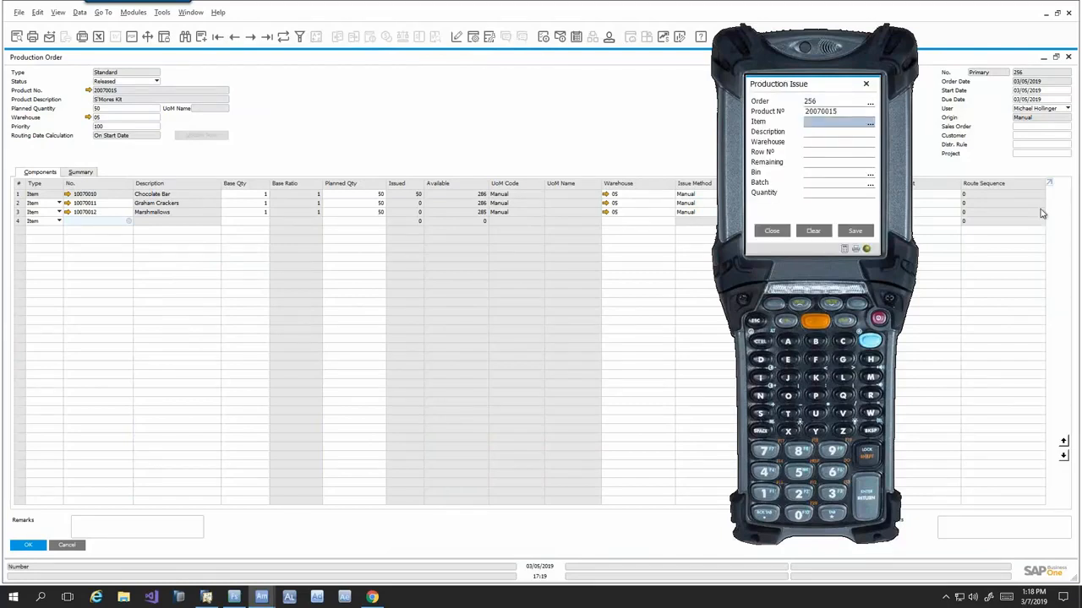
text(10070011)
key(Return)
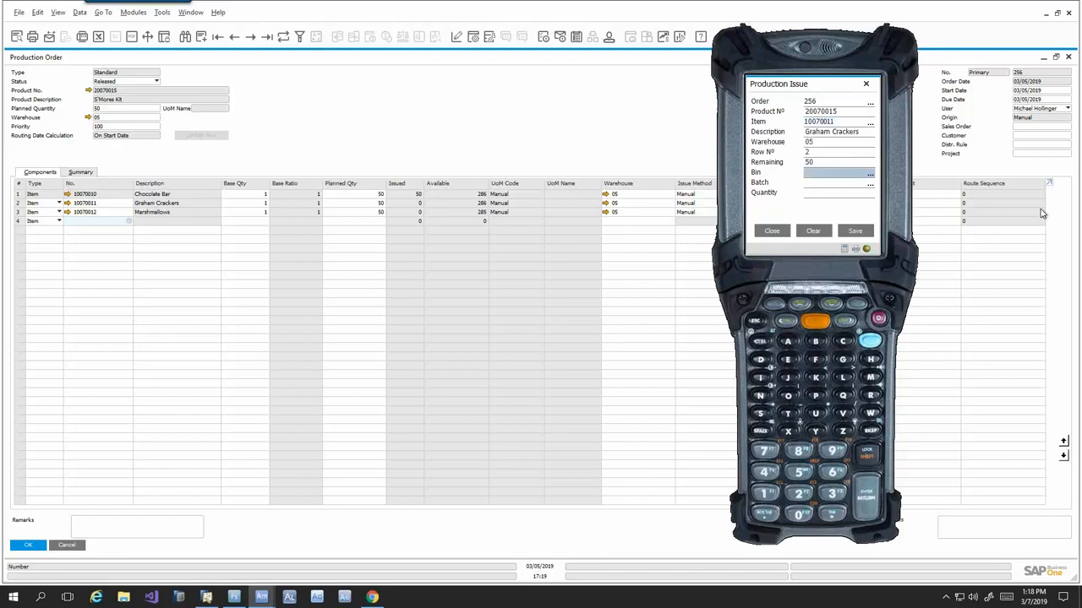
text(05-A4-S1-L1)
key(Return)
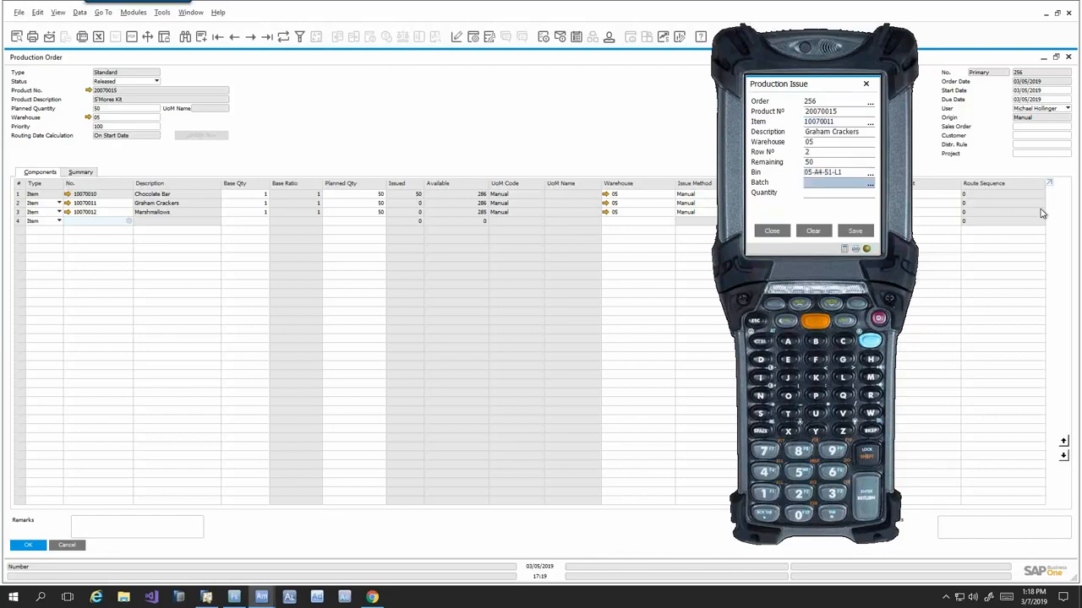
text(1369-00)
key(Return)
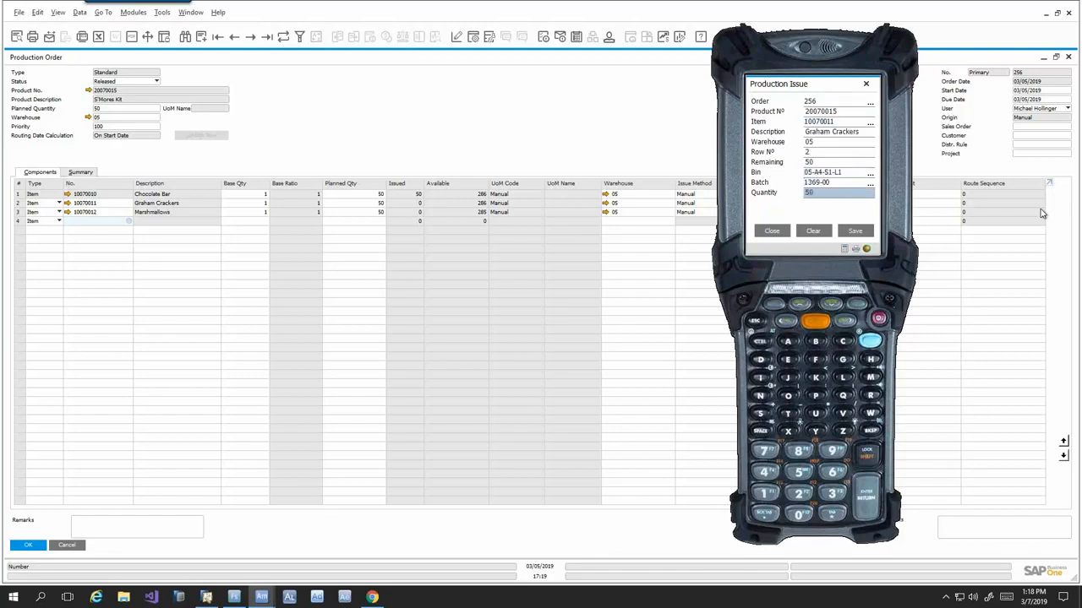
key(Return)
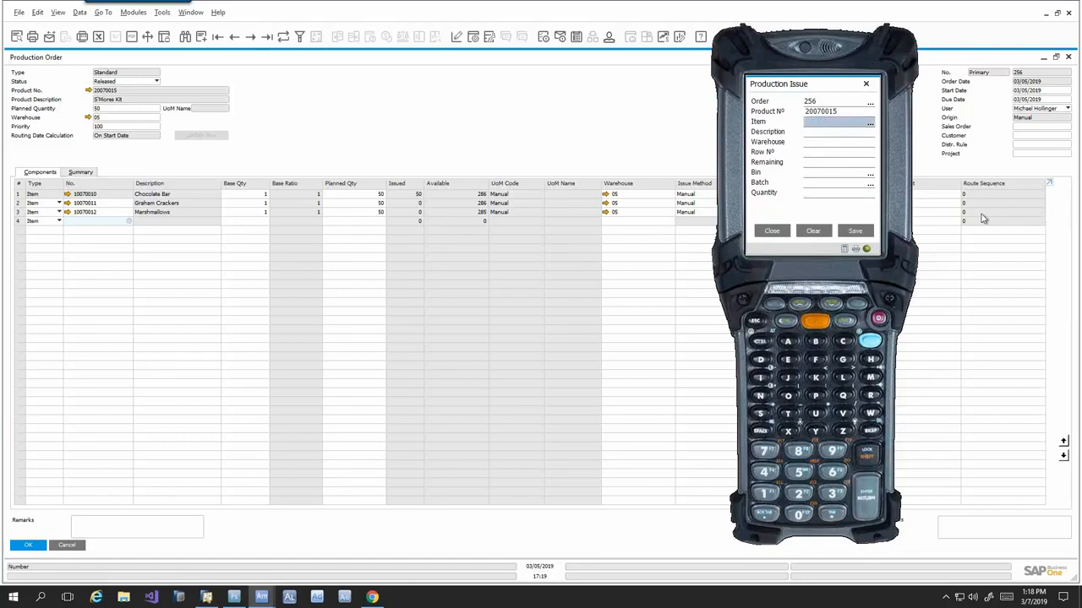
- Issue 50 of item 10070012 from bin 05-A2-S4-L3 with batch 1370-00, and check the refreshed production order in SAP Business One
text(10070012)
key(Return)
text(05-A2-S4-L3)
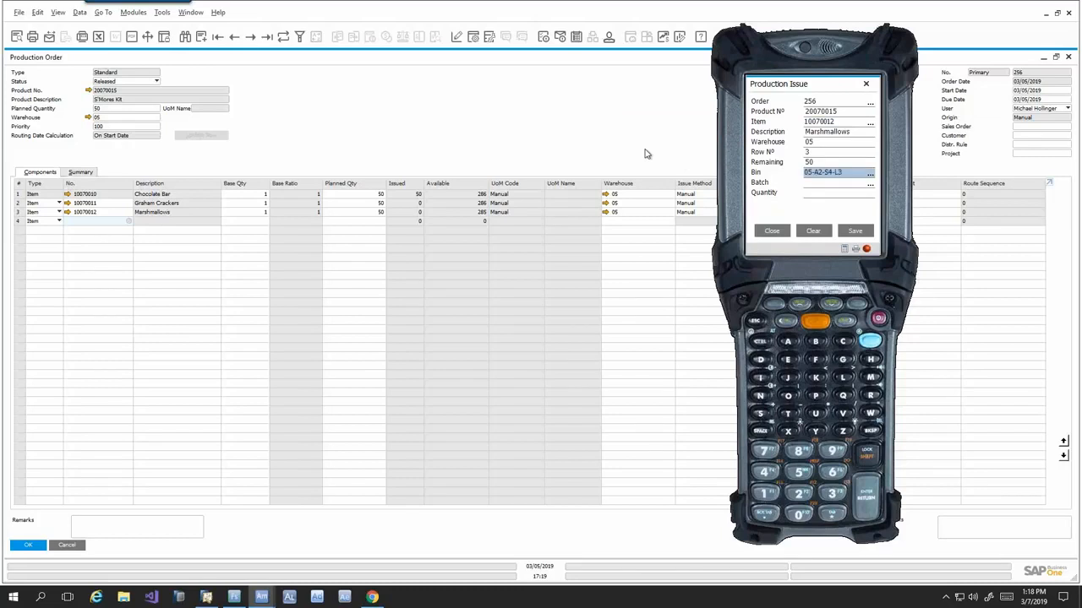
key(Return)
text(1370-00)
key(Return)
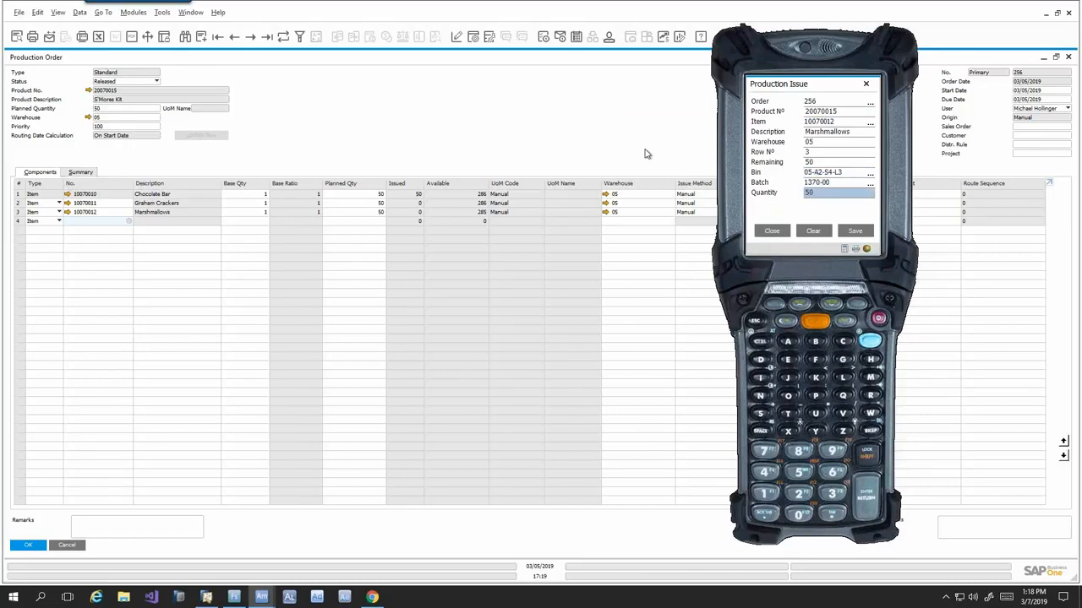
key(Return)
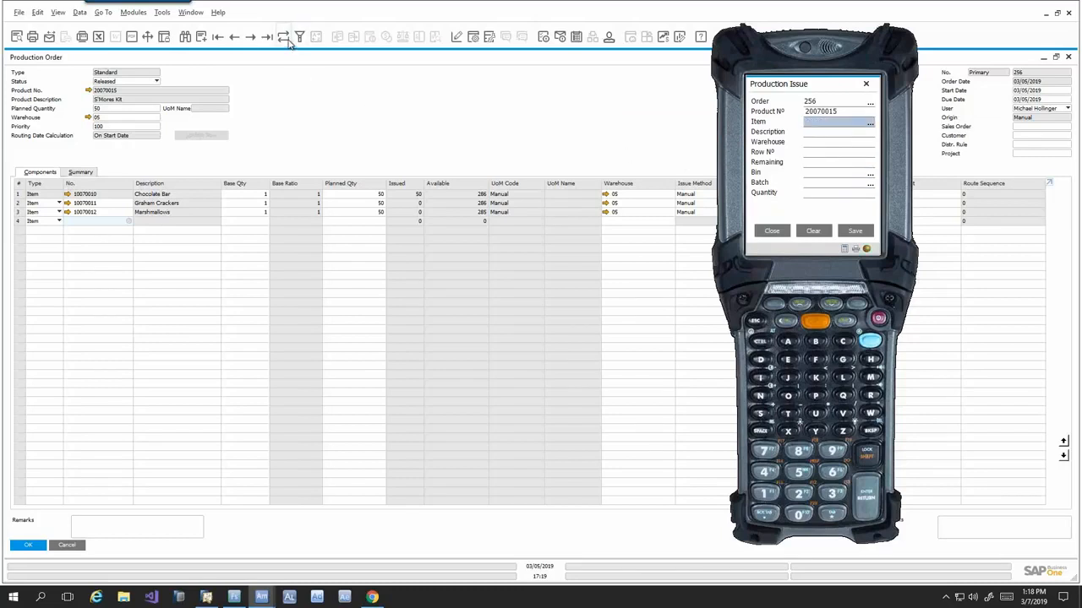
click(374, 109)
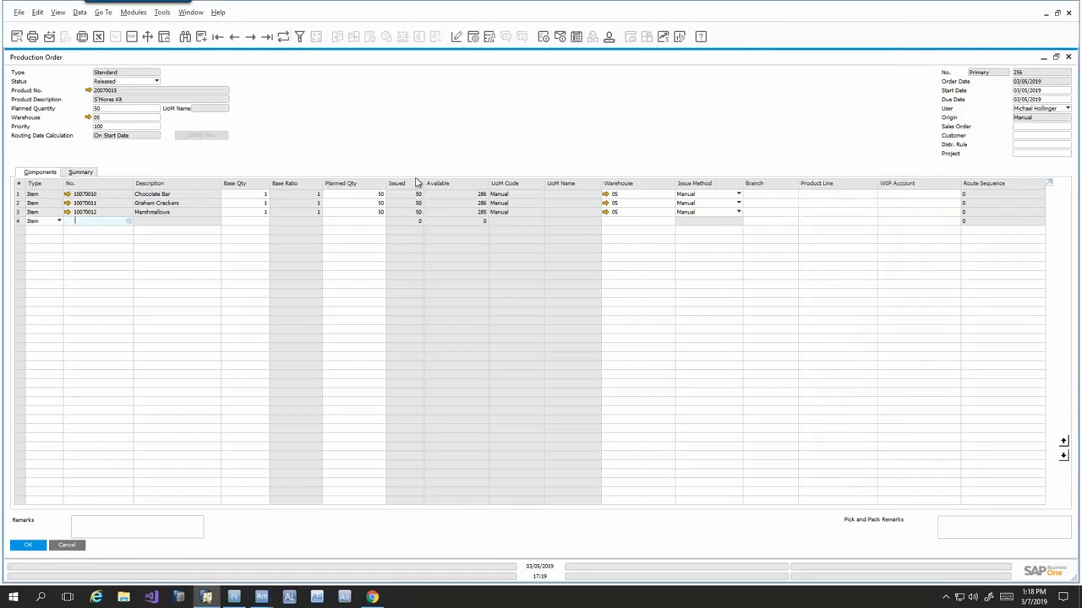
- Return to Agility Mobile, close the Production Issue form, and start a Production Receipt for the S'Mores Kit order into bin 05-A2-S4-L3
key(alt+Tab)
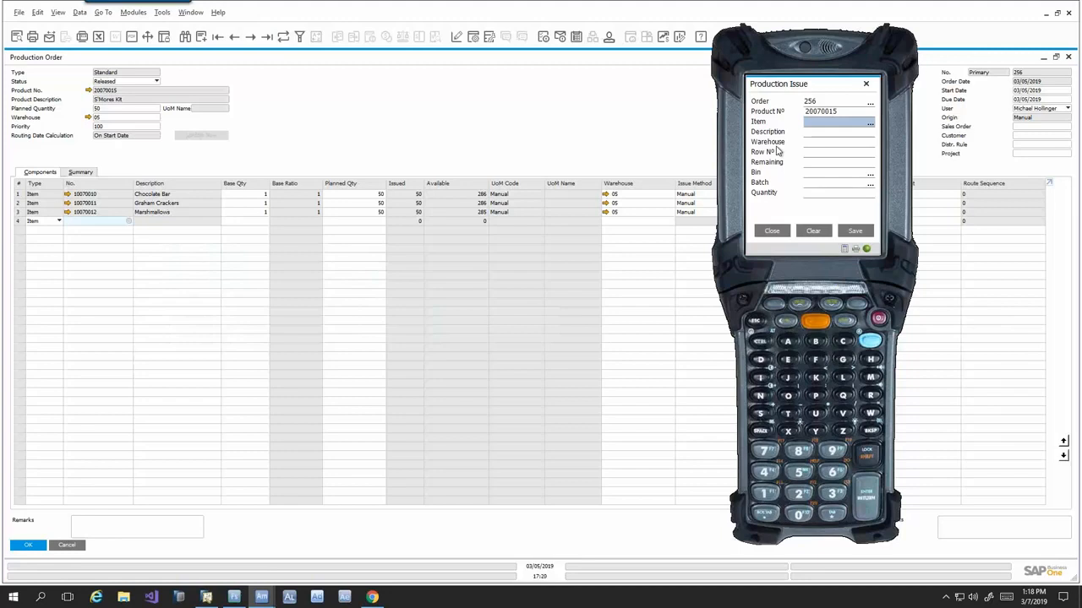
click(775, 232)
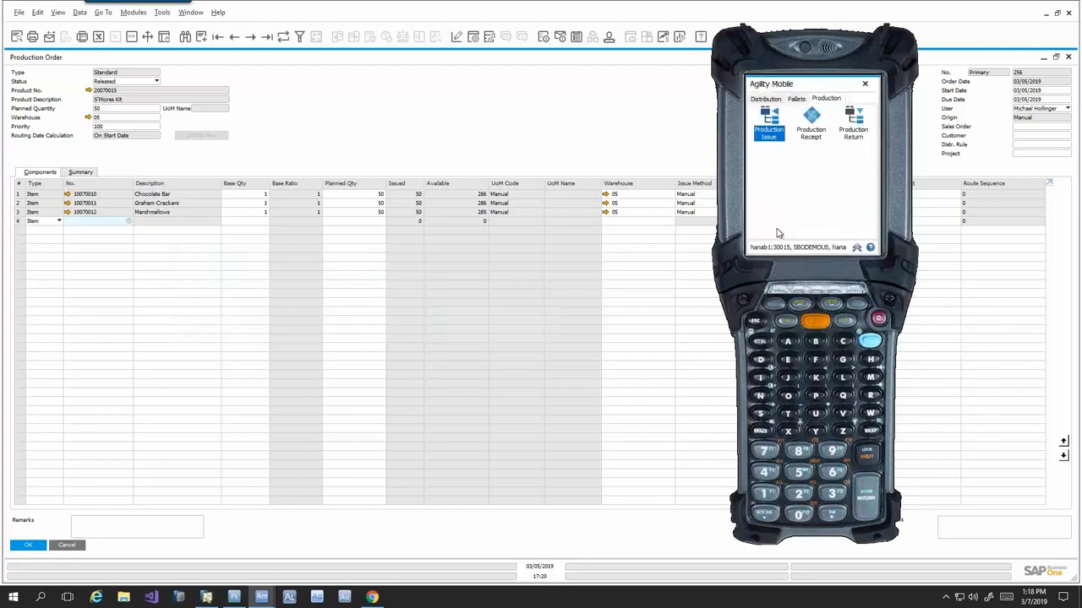
click(813, 127)
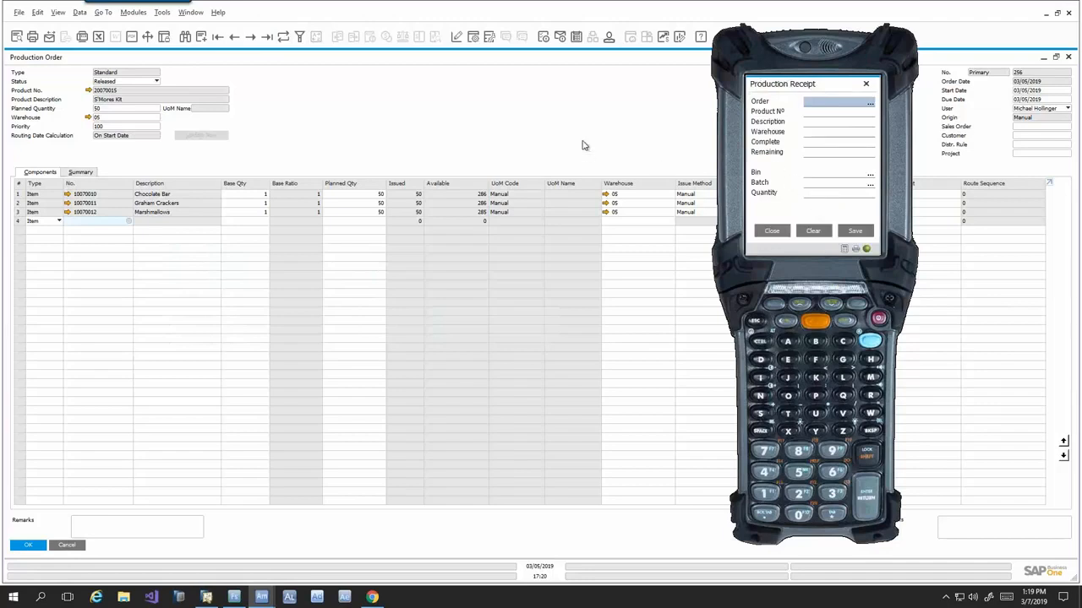
text(256)
key(Return)
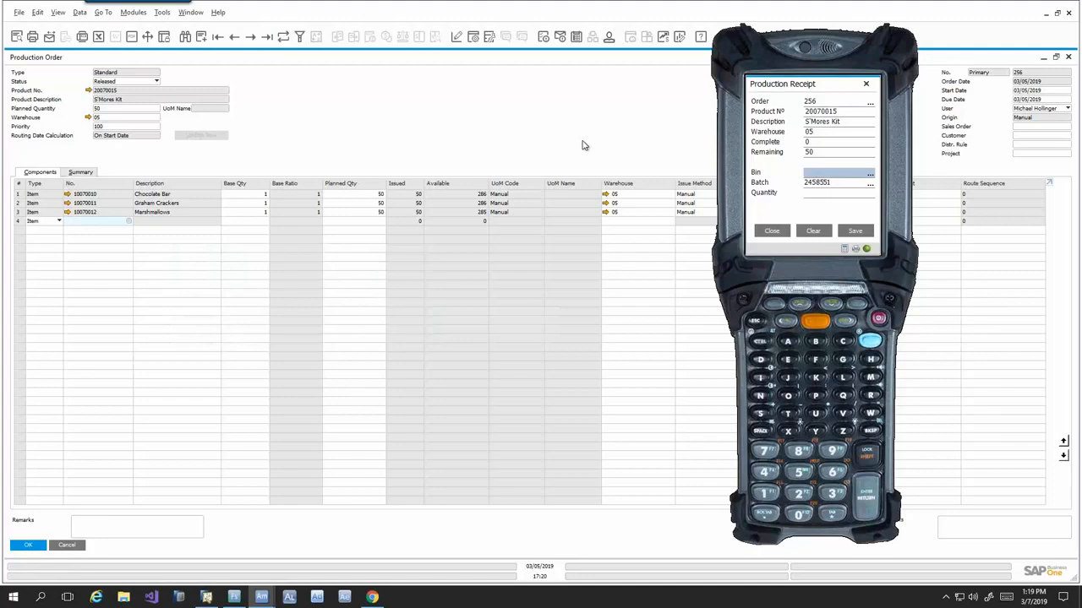
text(05-A2-S4-L3)
key(Return)
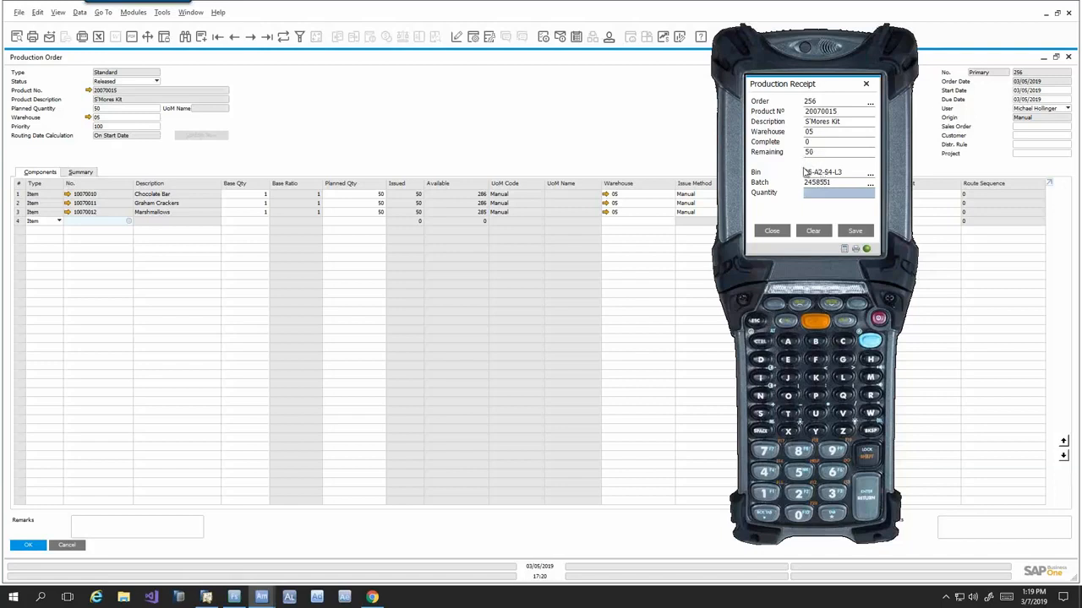
- Switch to SAP Business One, close the production order, and open the WiSys WMS Serial/Lot Builder
click(209, 599)
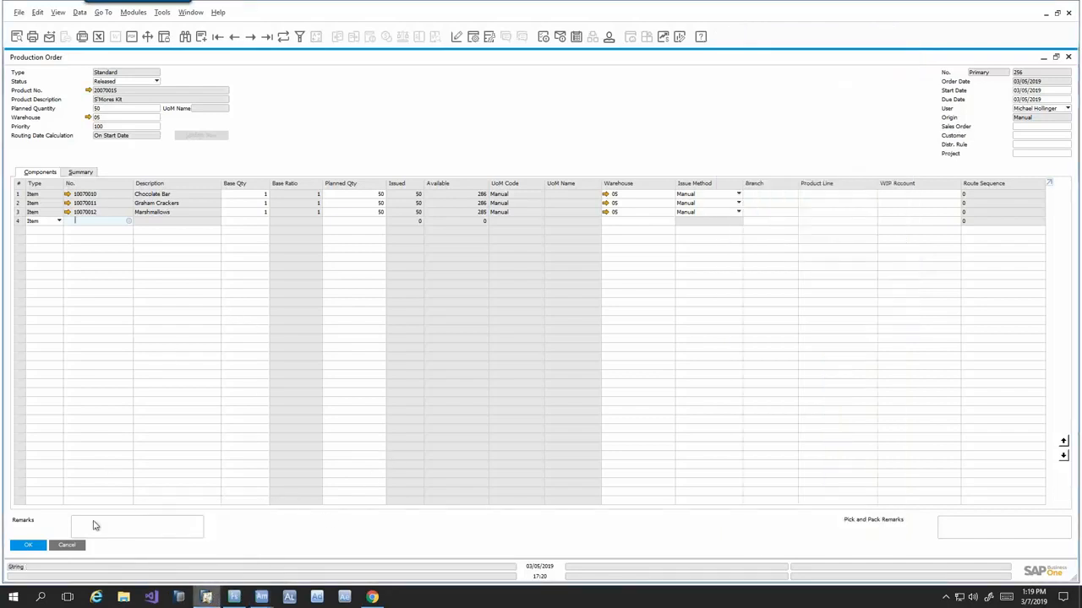
click(71, 546)
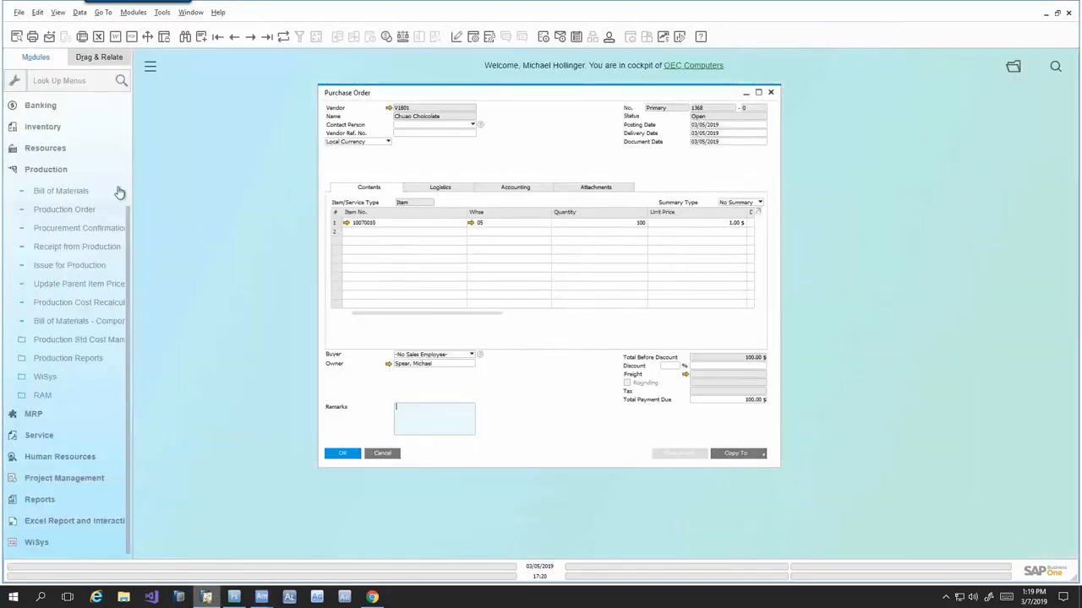
click(71, 170)
click(43, 470)
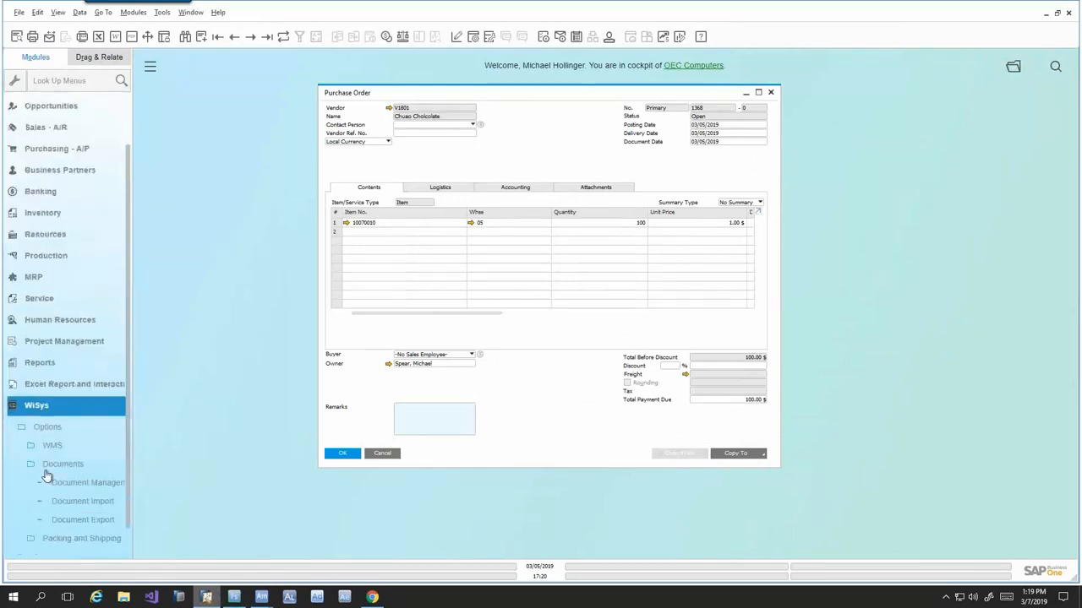
click(52, 415)
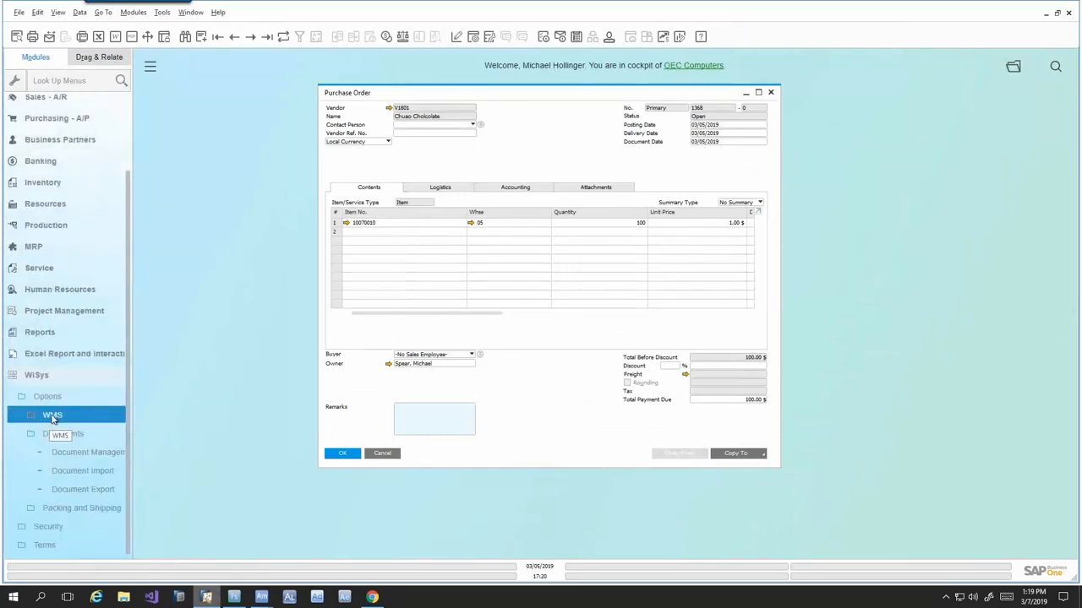
click(77, 490)
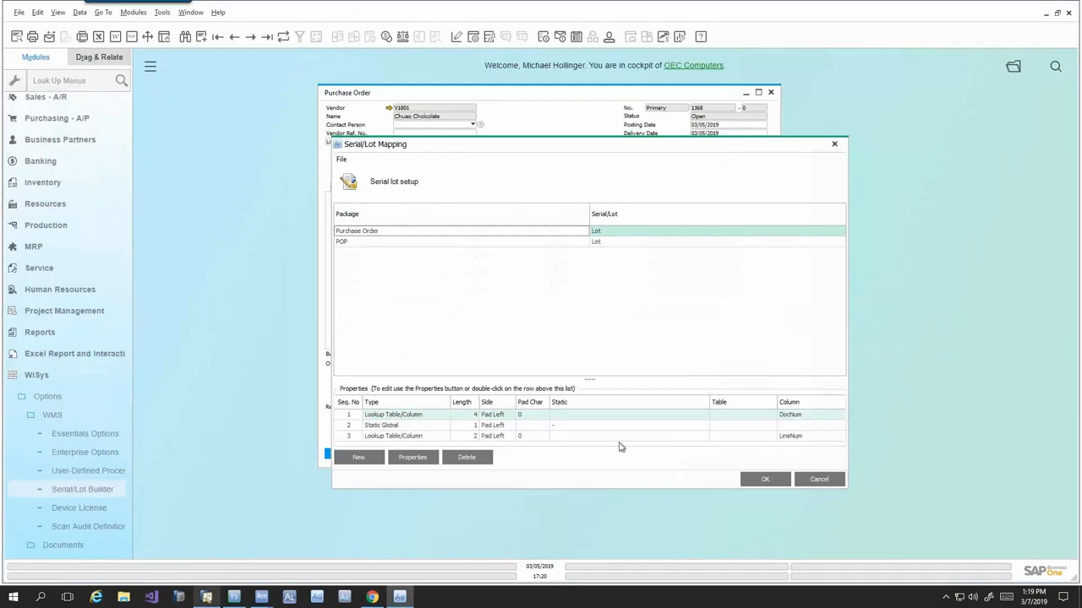
- Examine the lot properties of the Purchase Order and POP packages, and open and cancel a new serial/lot definition
click(563, 427)
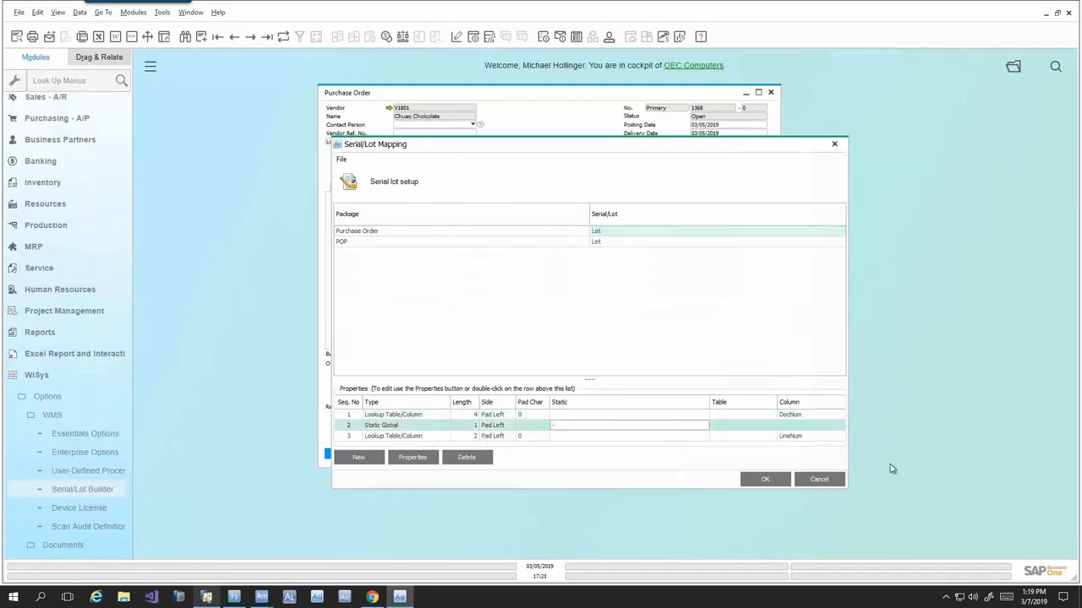
click(528, 440)
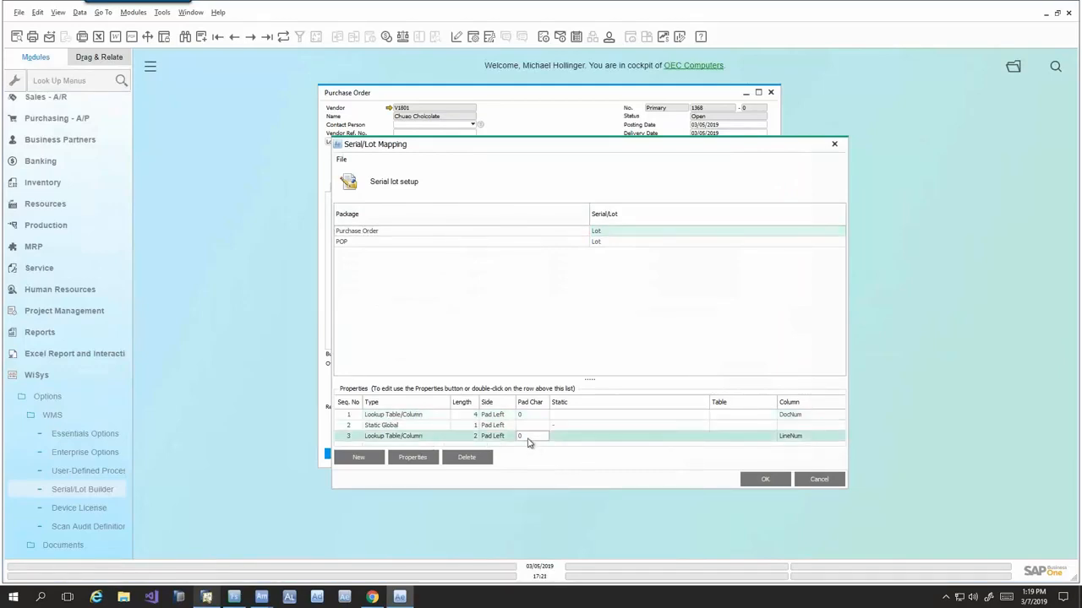
click(379, 244)
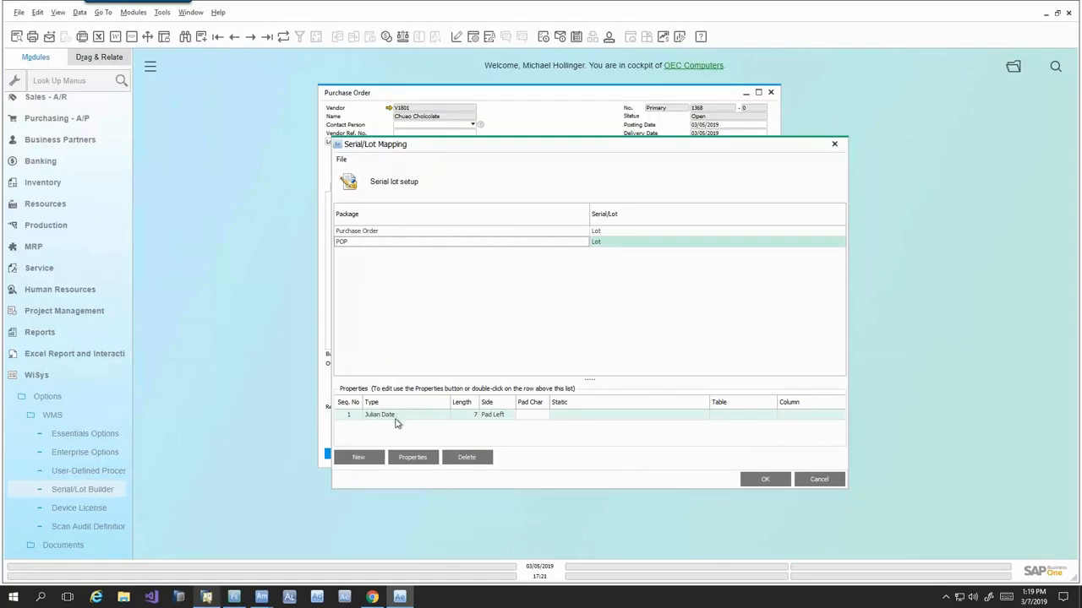
click(376, 457)
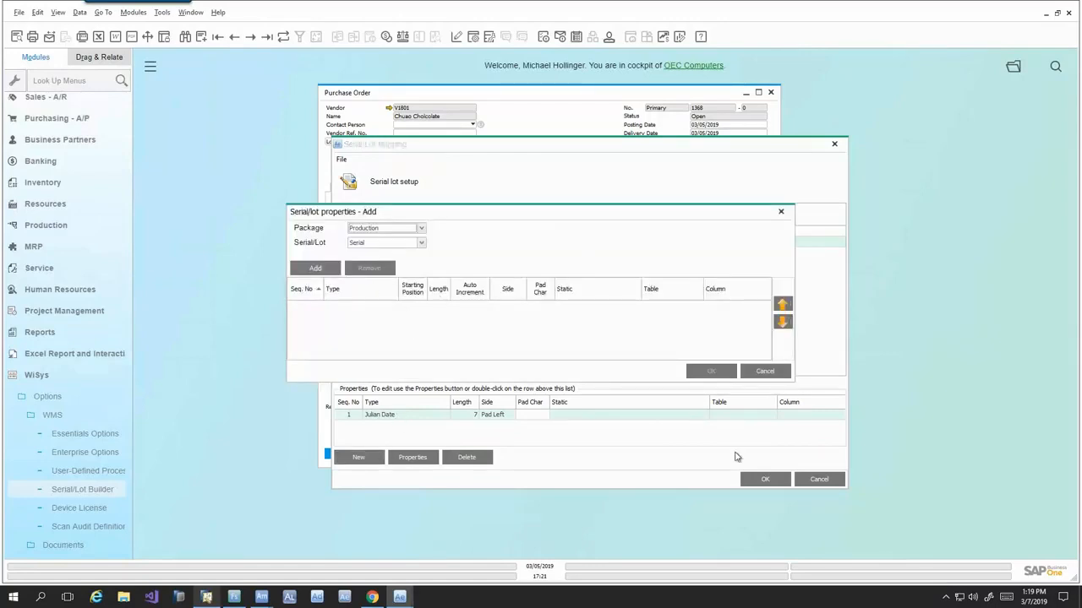
click(766, 372)
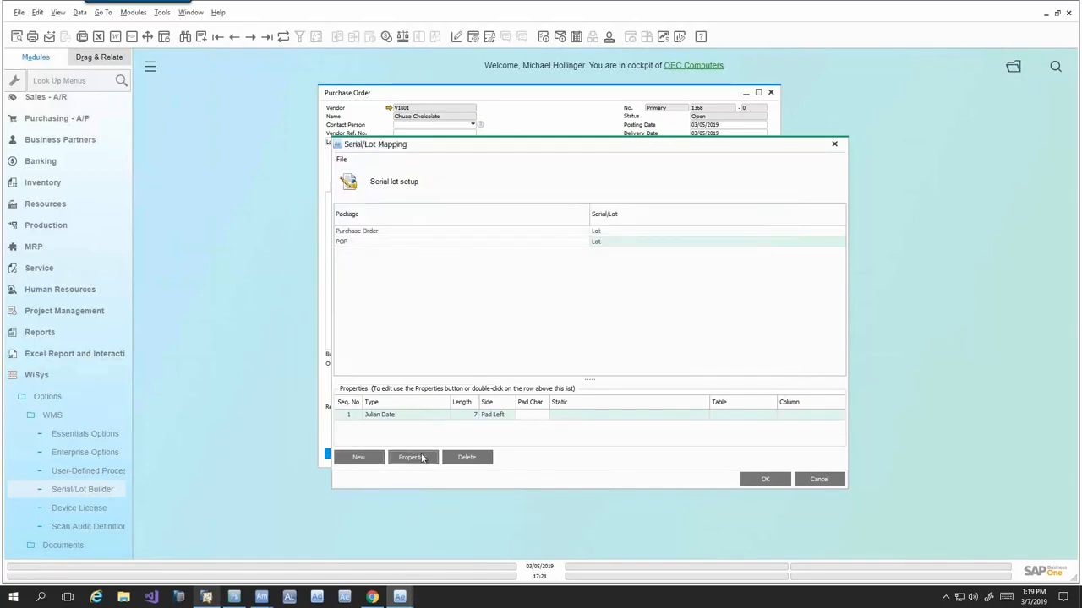
- Add a second property row to the POP lot definition, browse its available types, and cancel out of the Serial/Lot Mapping setup
click(413, 457)
click(325, 270)
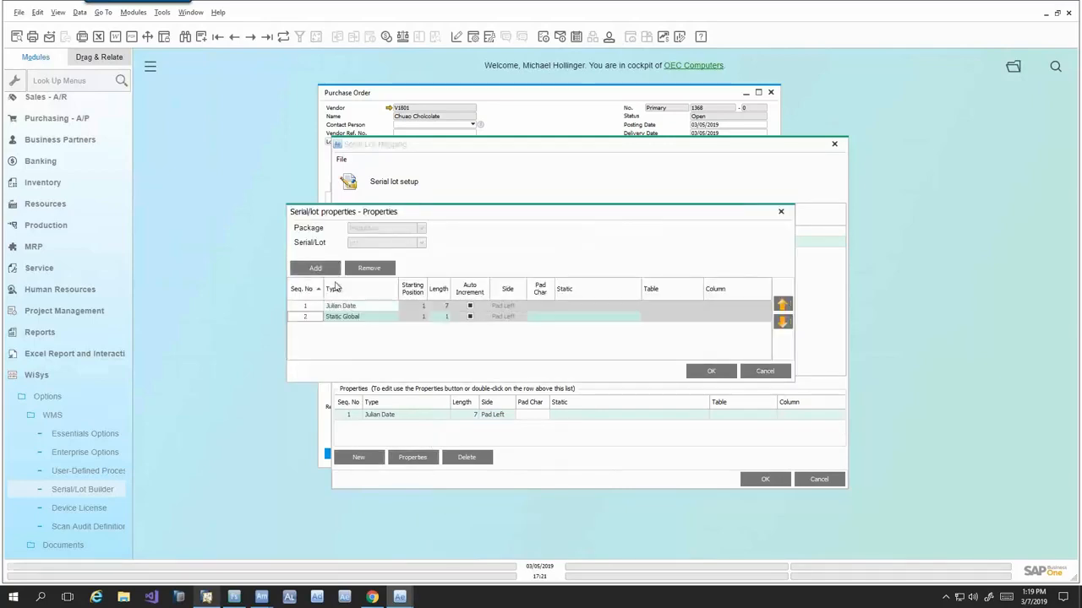
click(393, 317)
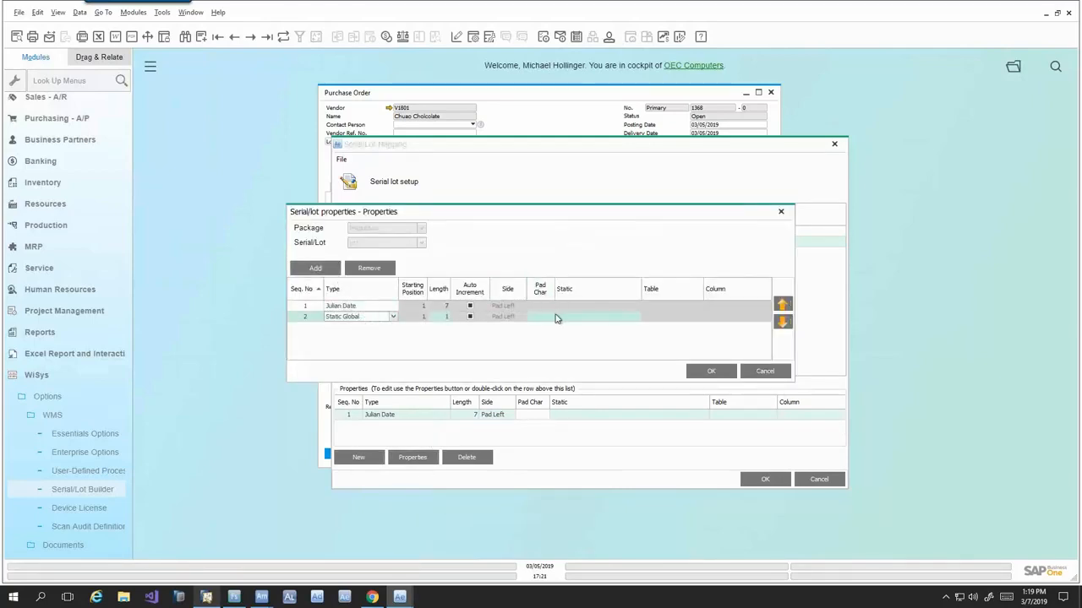
click(393, 318)
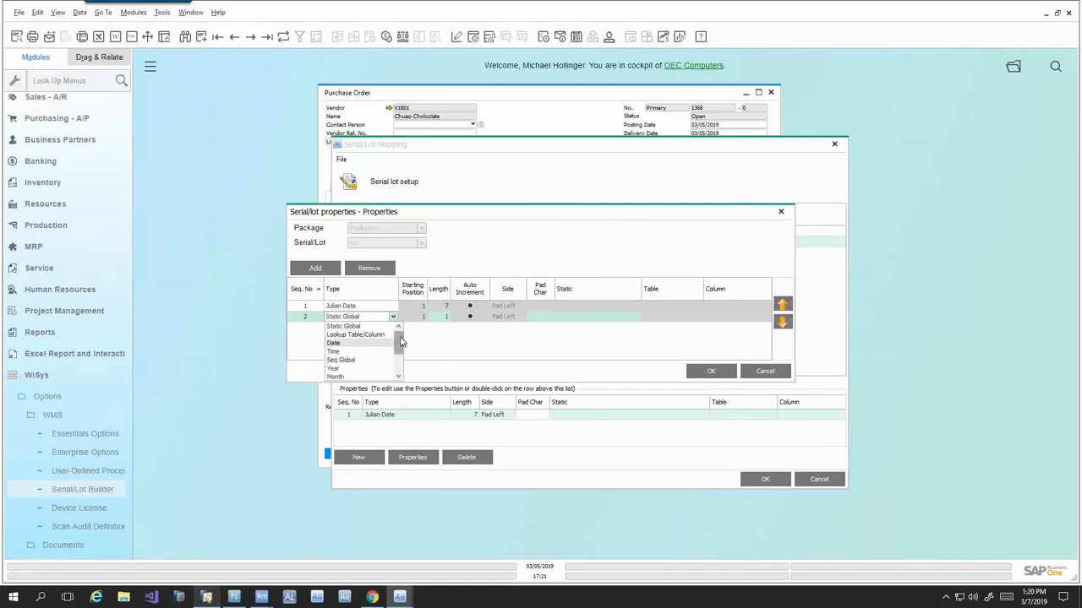
drag(398, 346, 397, 365)
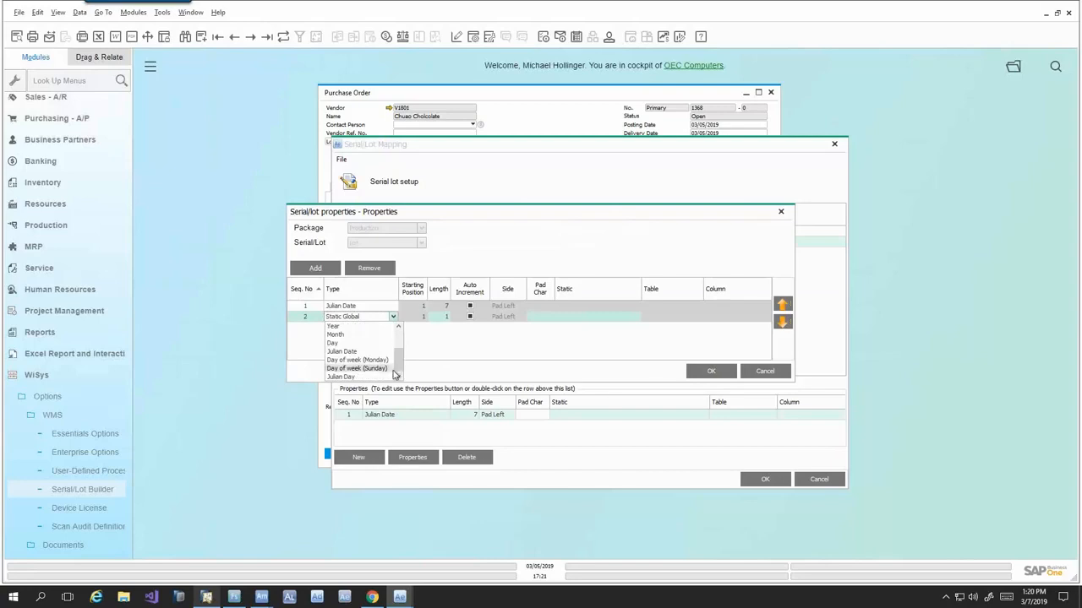
drag(397, 356, 396, 325)
click(393, 317)
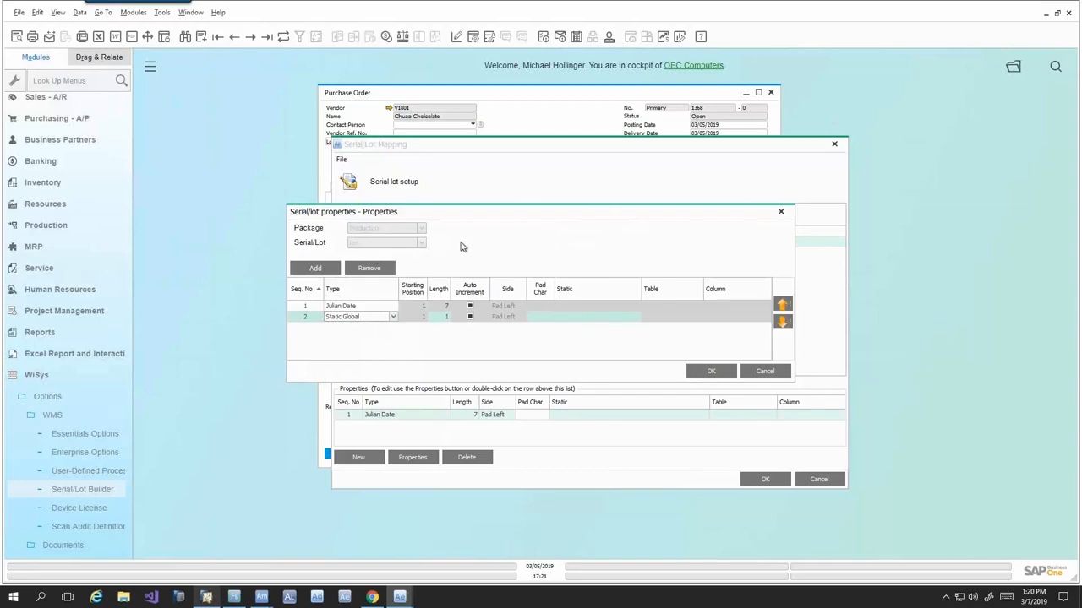
click(764, 372)
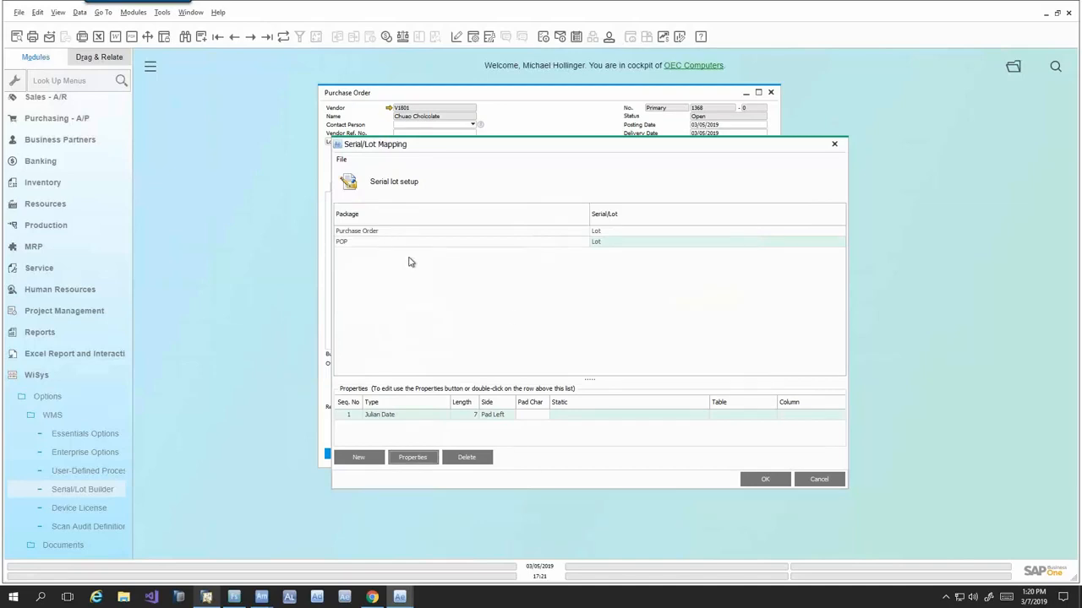
click(819, 480)
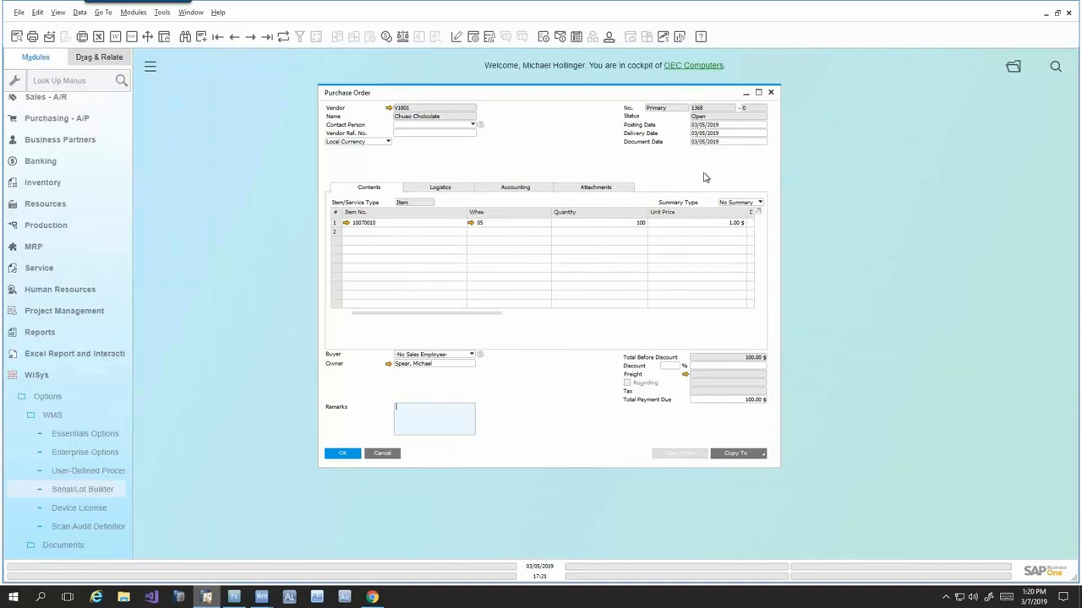
- Minimize SAP Business One, save the S'Mores Kit production receipt with quantity 50, and close the item label preview
click(1046, 15)
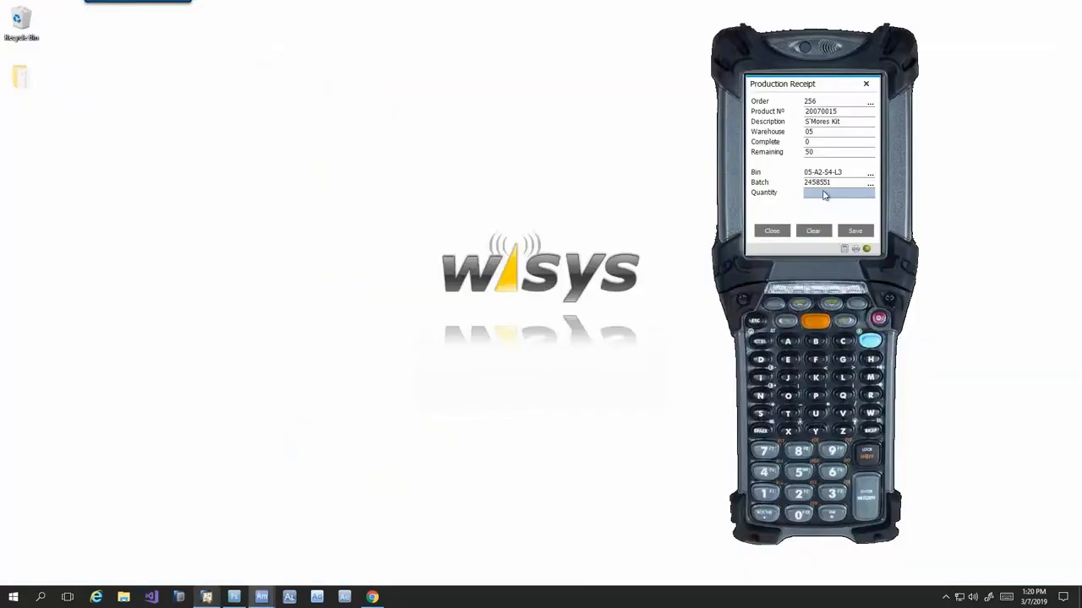
click(824, 196)
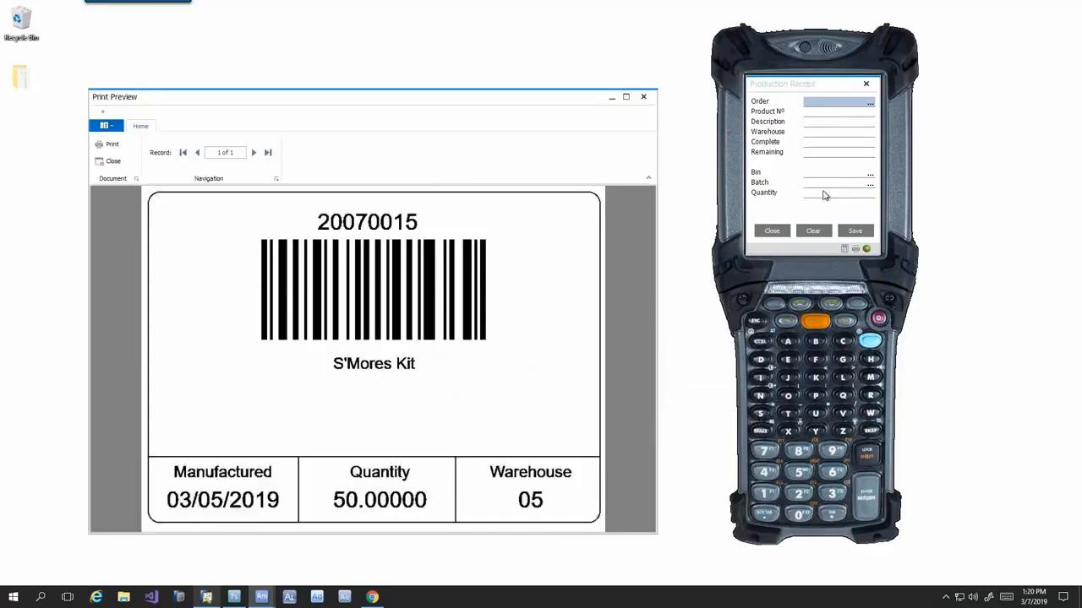
drag(478, 104, 487, 65)
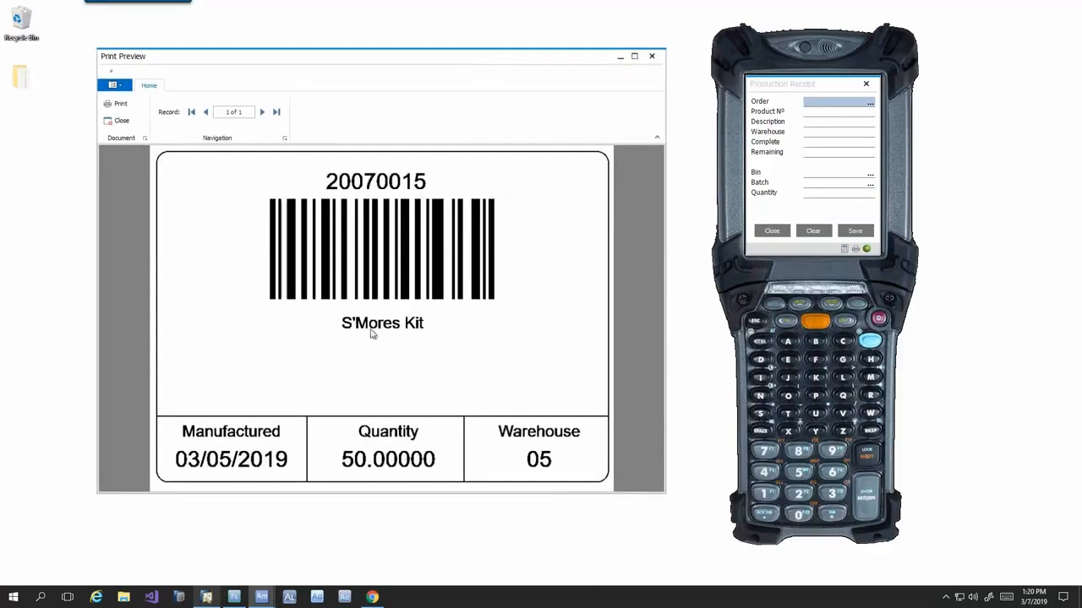
click(654, 58)
- Close the open purchase order in SAP Business One and the Production Receipt form in Agility Mobile
key(alt+Tab)
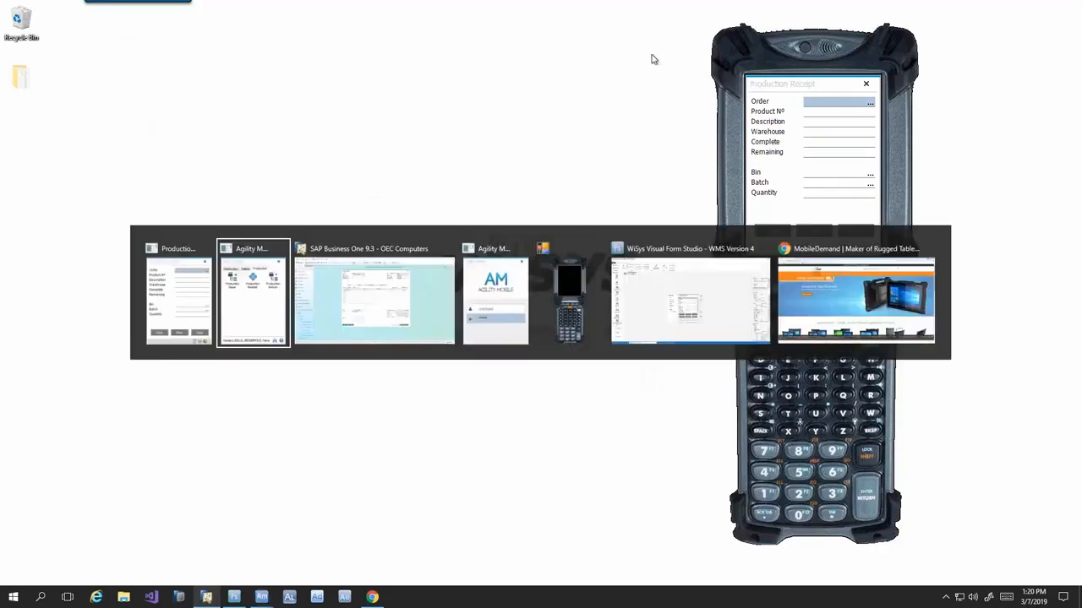
key(alt+Tab)
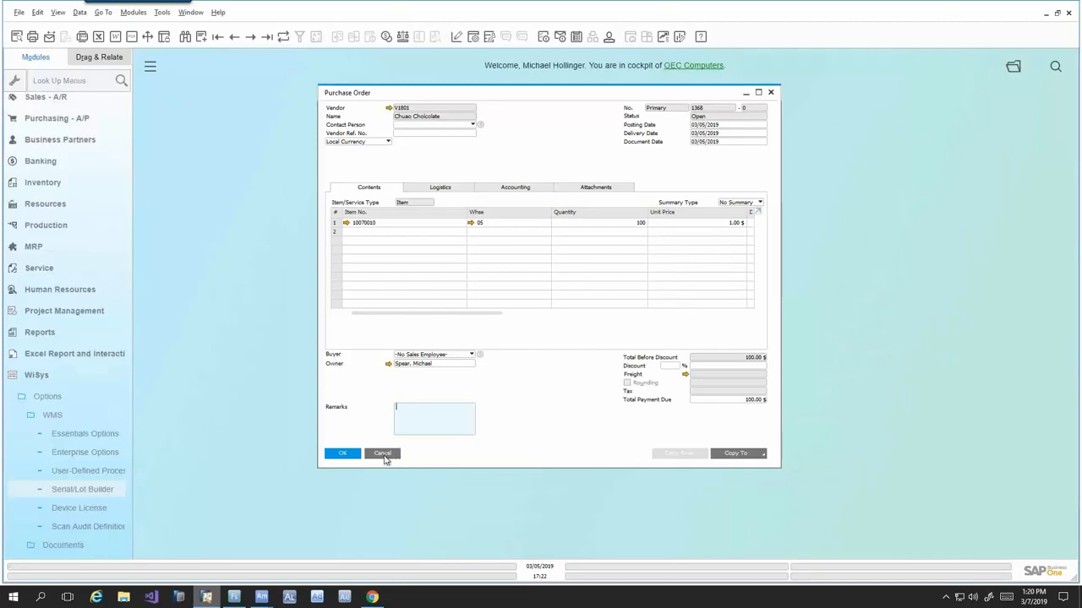
click(383, 454)
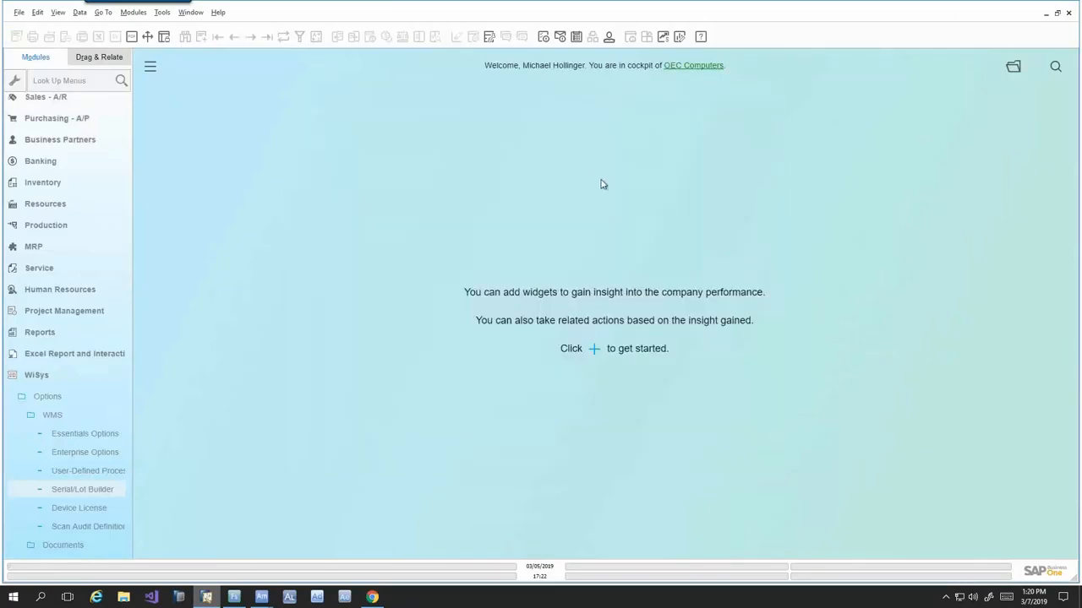
key(alt+Tab)
click(775, 239)
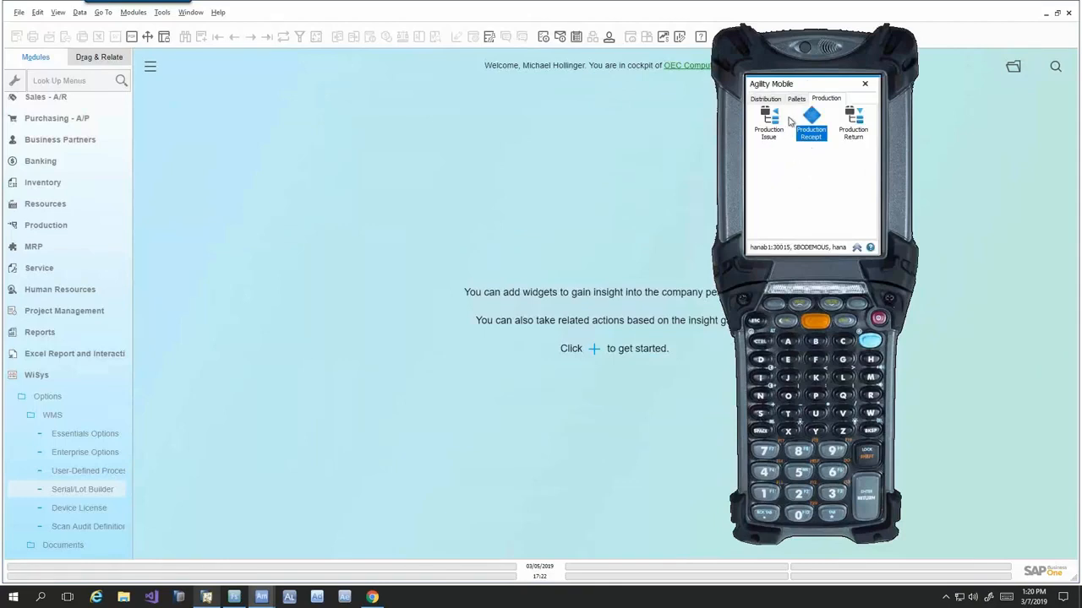
- Review the Pallets functions and the full list of Distribution functions in Agility Mobile
click(796, 99)
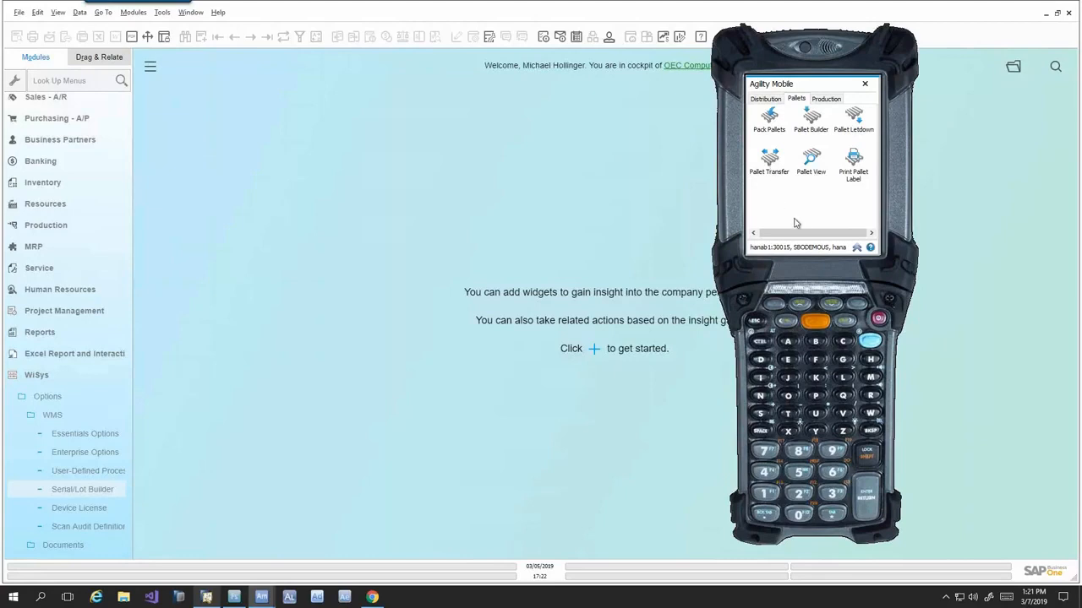
click(766, 100)
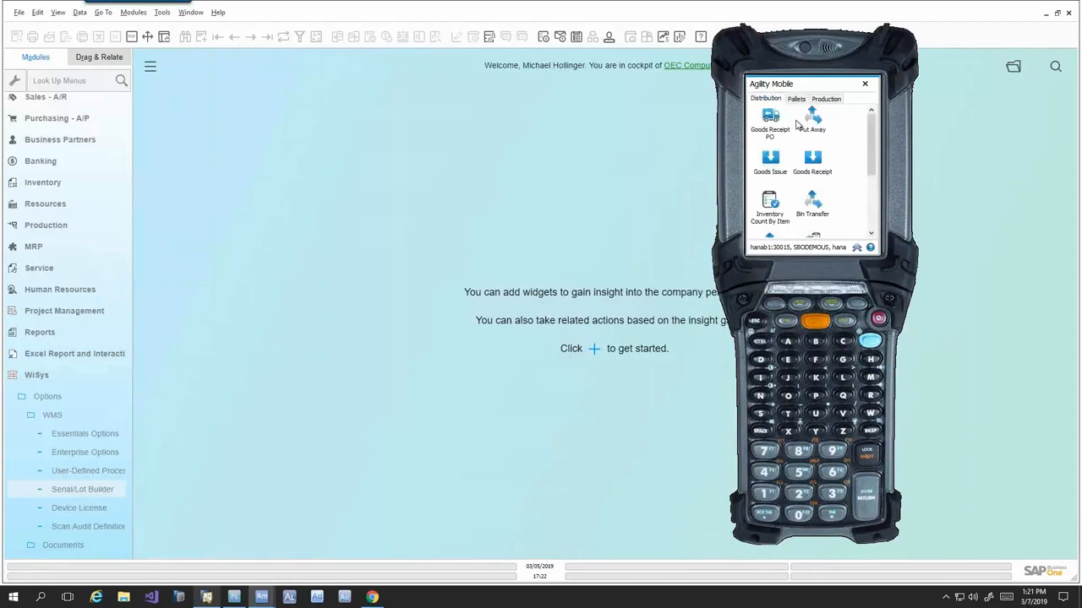
drag(871, 133, 874, 182)
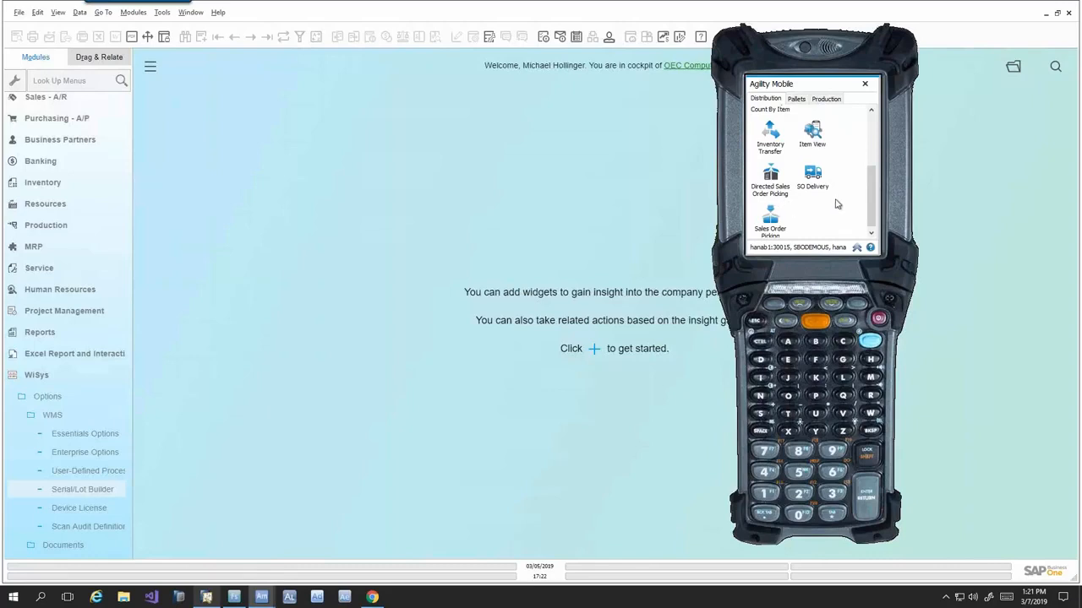
mouse_move(870, 196)
mouse_down()
mouse_move(873, 204)
mouse_move(876, 189)
mouse_move(876, 202)
mouse_up()
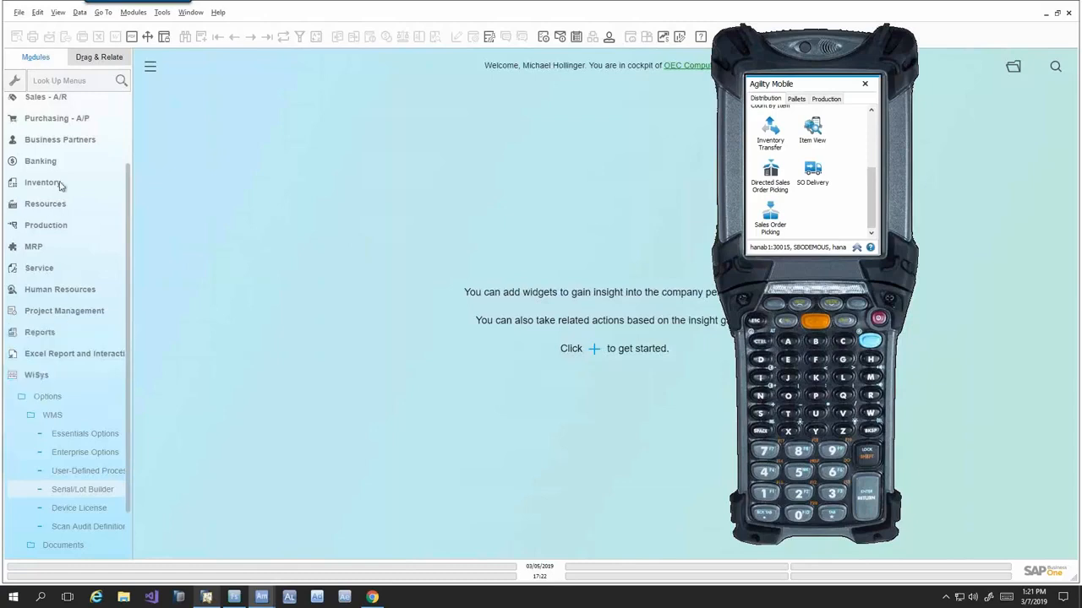
- Open the Web Customer sales order for item 20070015 in SAP Business One
click(55, 98)
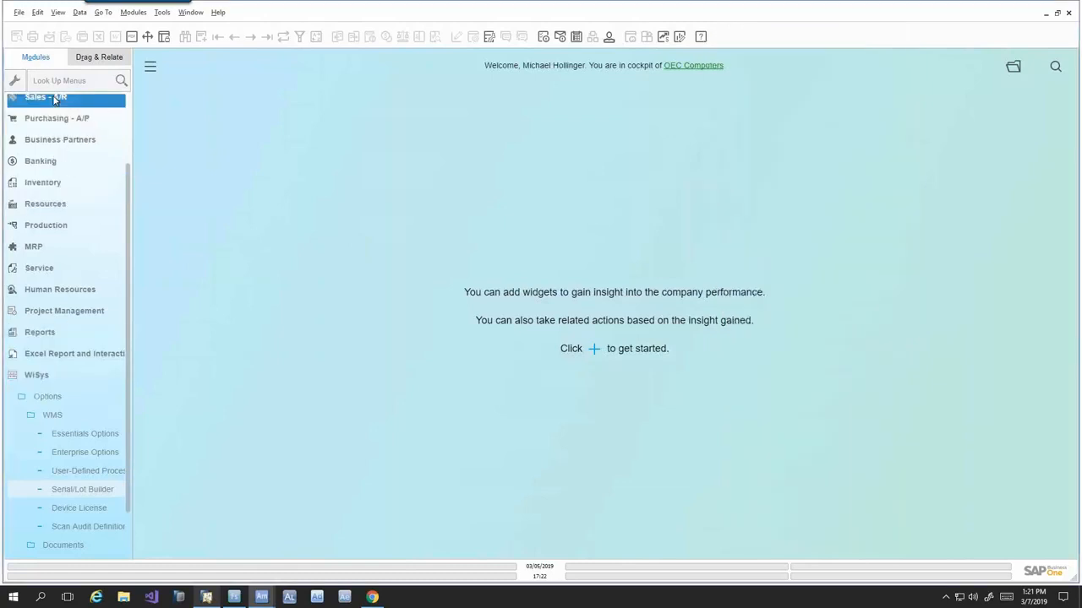
click(55, 161)
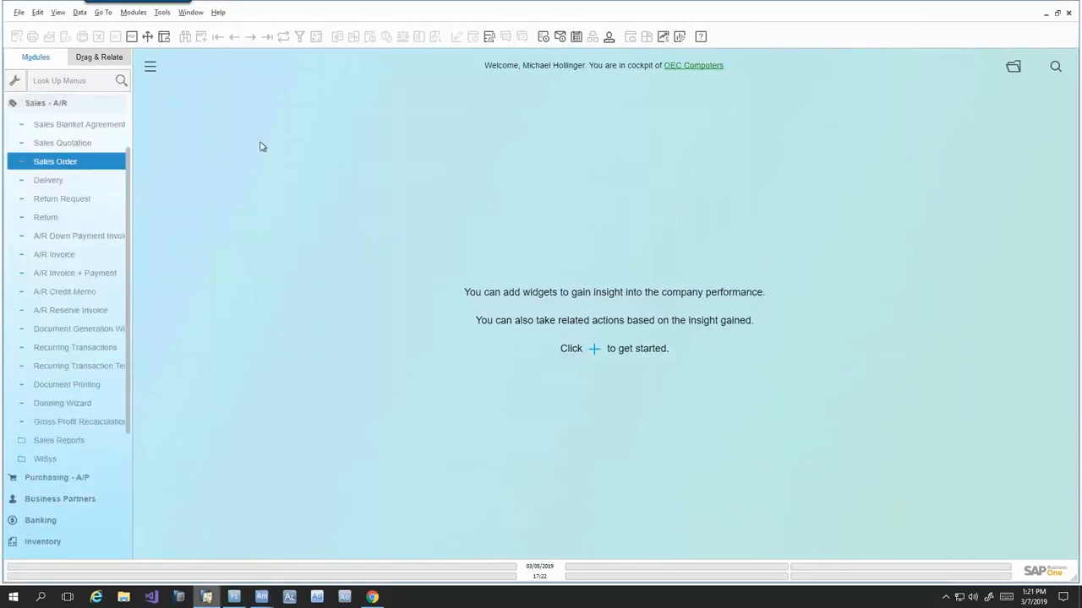
click(234, 38)
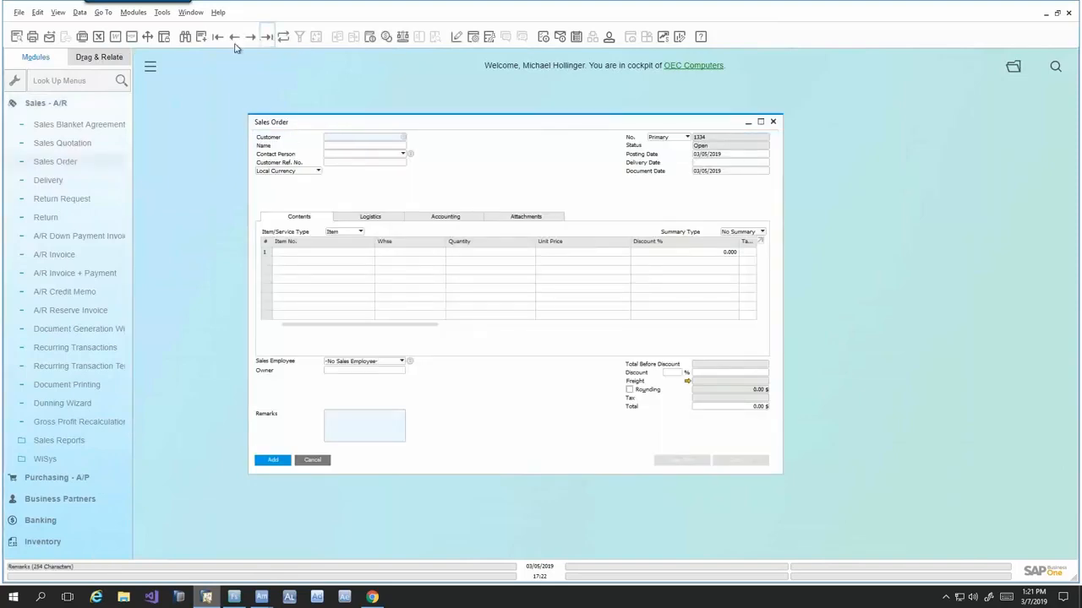
click(234, 38)
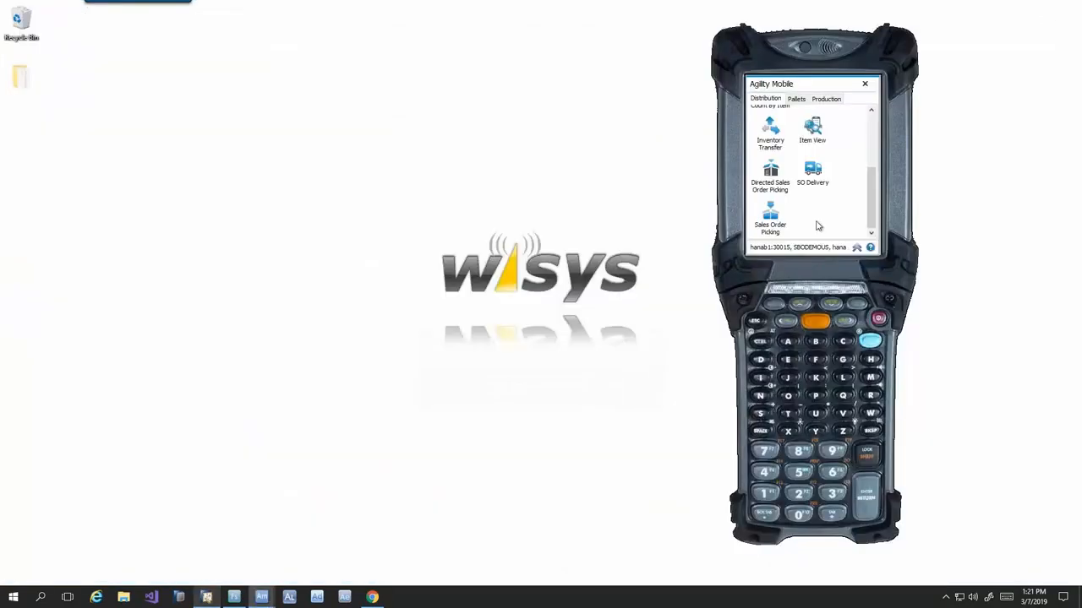
- Start an SO Delivery in Agility Mobile, entering the Web Customer's sales order number and item 20070015
click(816, 169)
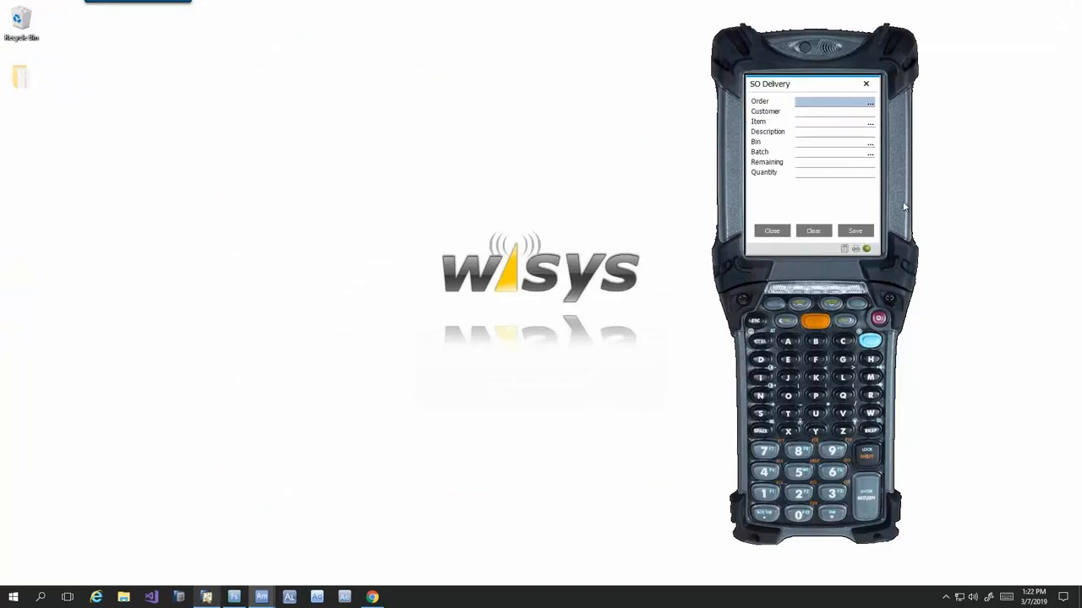
text(1332)
key(Return)
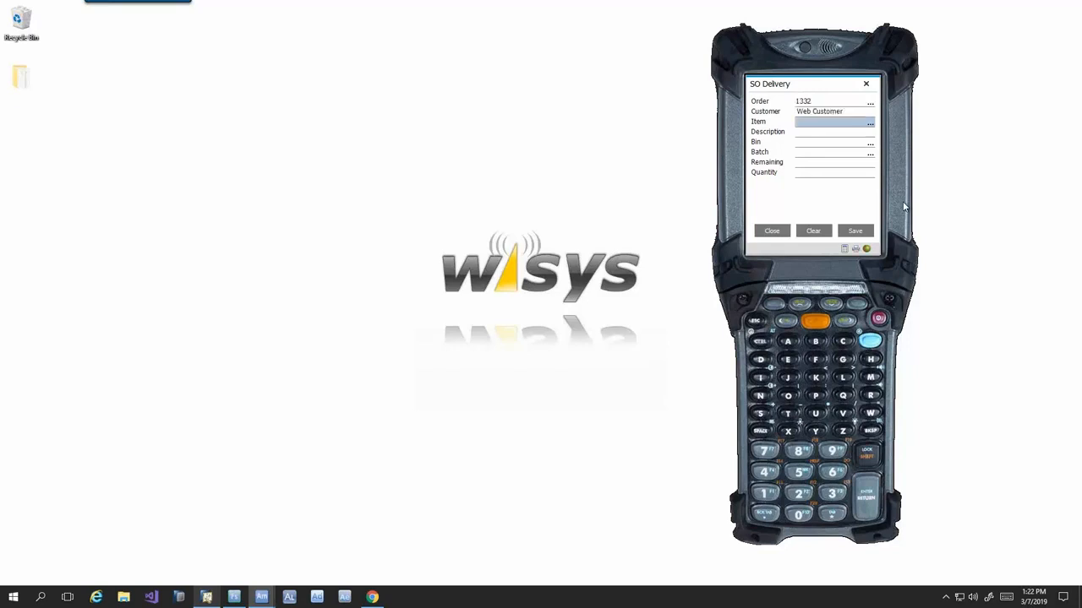
text(20070015)
key(Return)
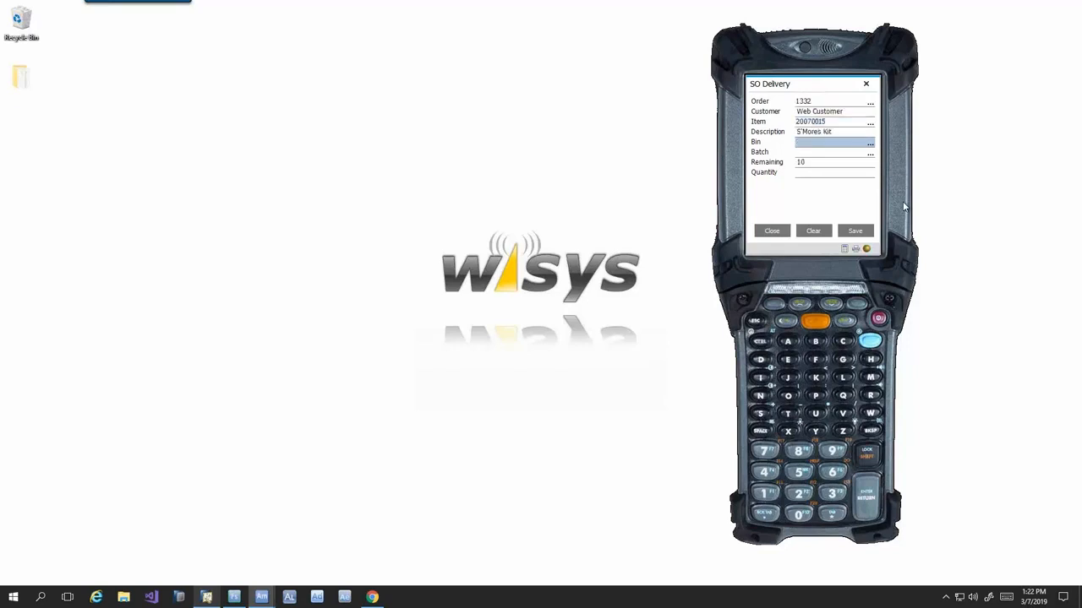
- Deliver a quantity of 10 from bin 05-A2-S4-L3 and batch 2458551
text(05-A2-S4-L3)
key(Return)
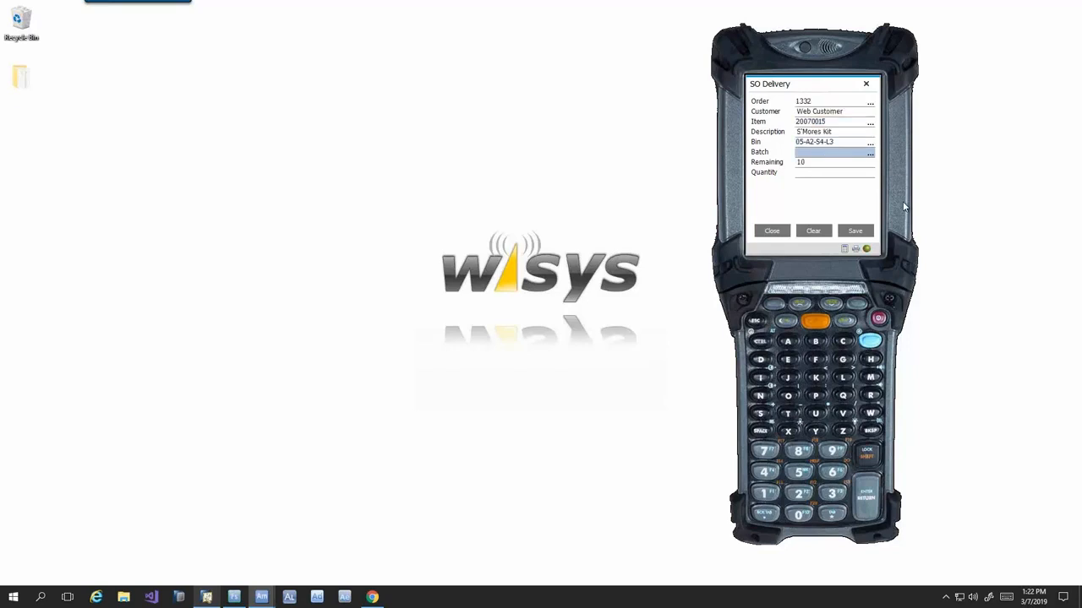
text(2458551)
key(Return)
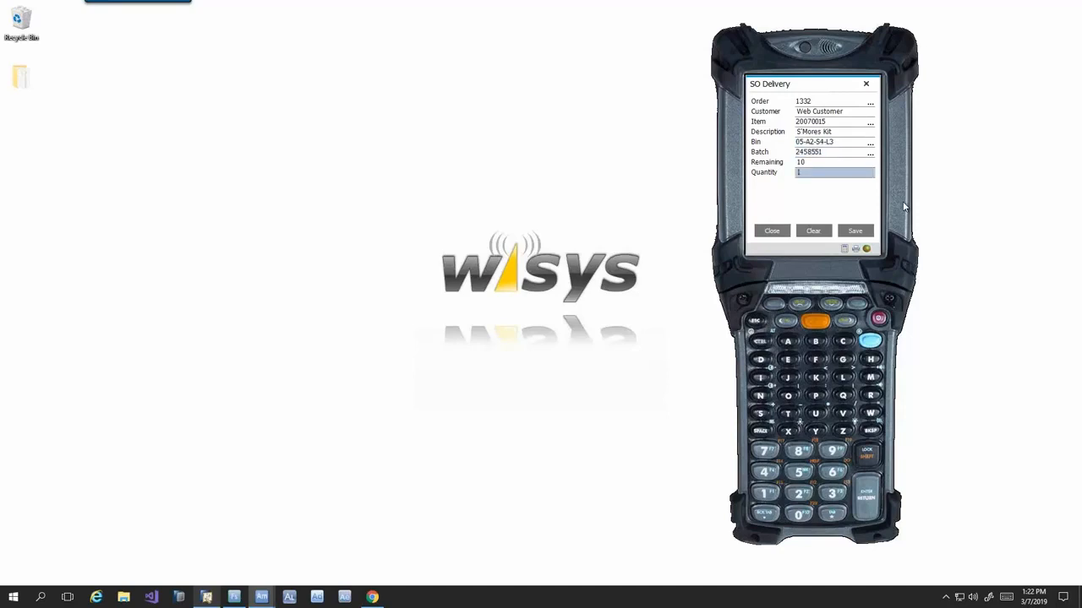
text(10)
key(Return)
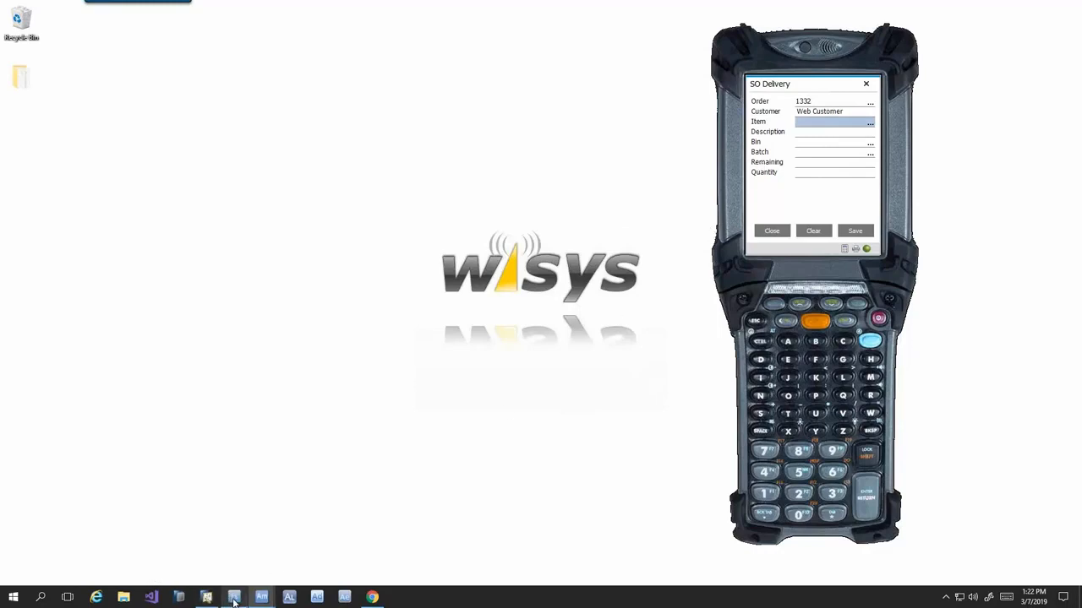
- Switch to SAP Business One, view the delivery generated from the Web Customer sales order, and close both documents
click(206, 598)
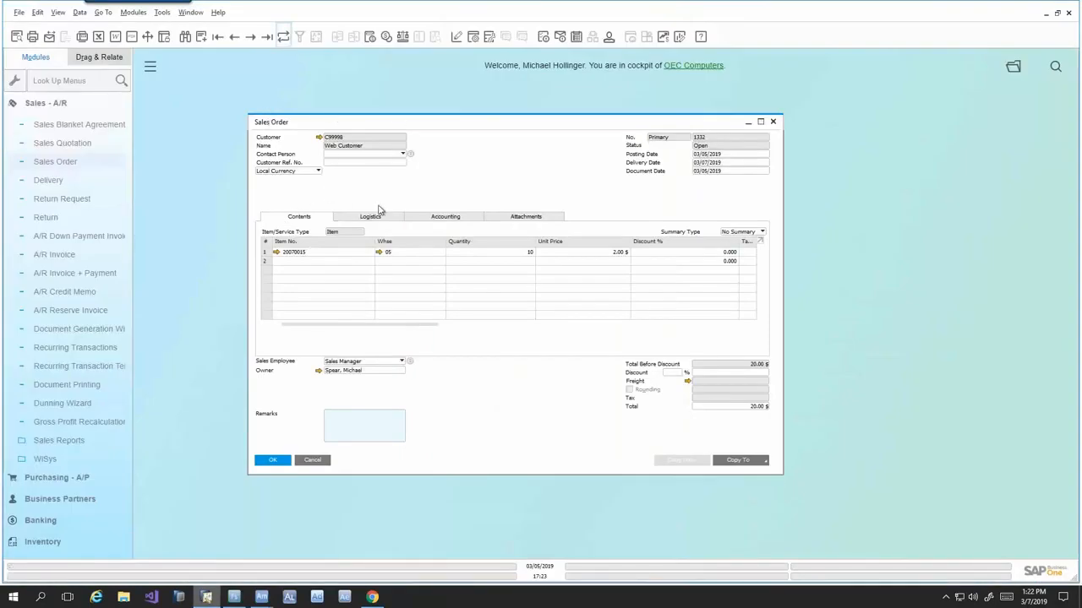
right_click(445, 177)
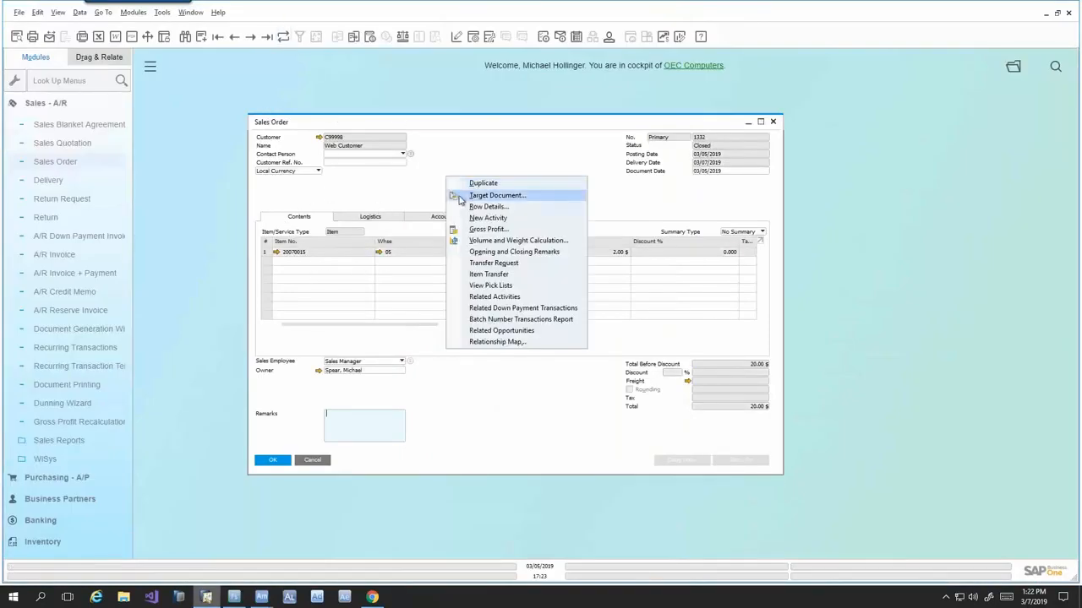
click(459, 196)
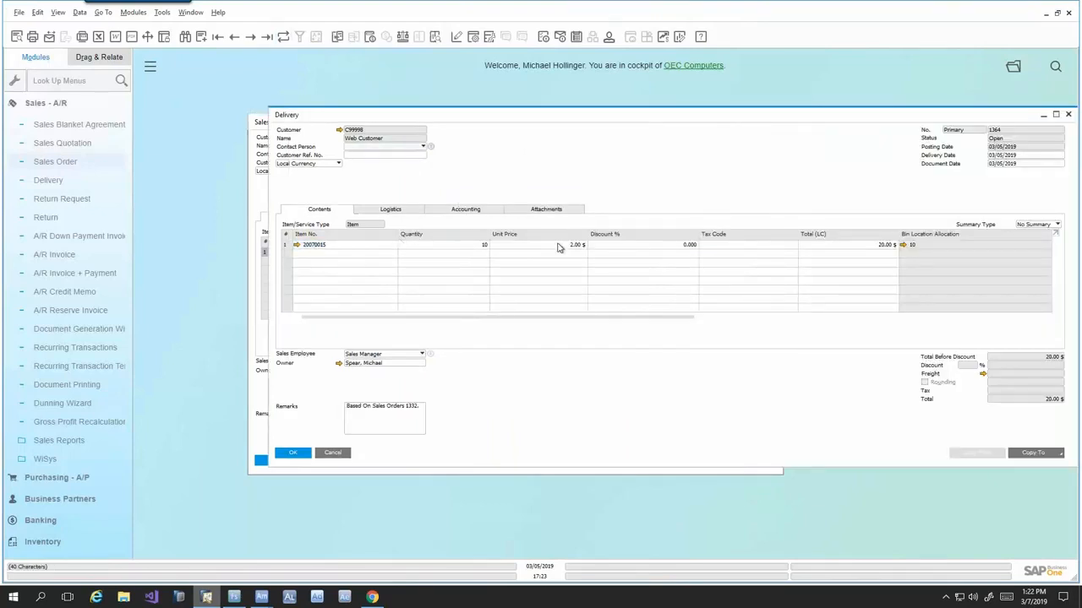
click(339, 454)
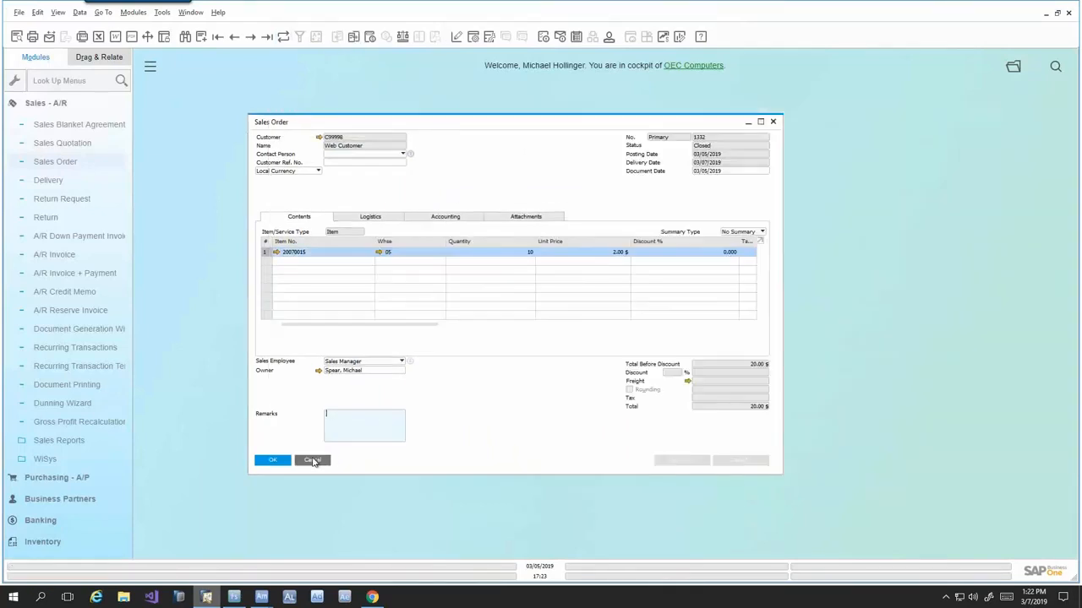
click(315, 460)
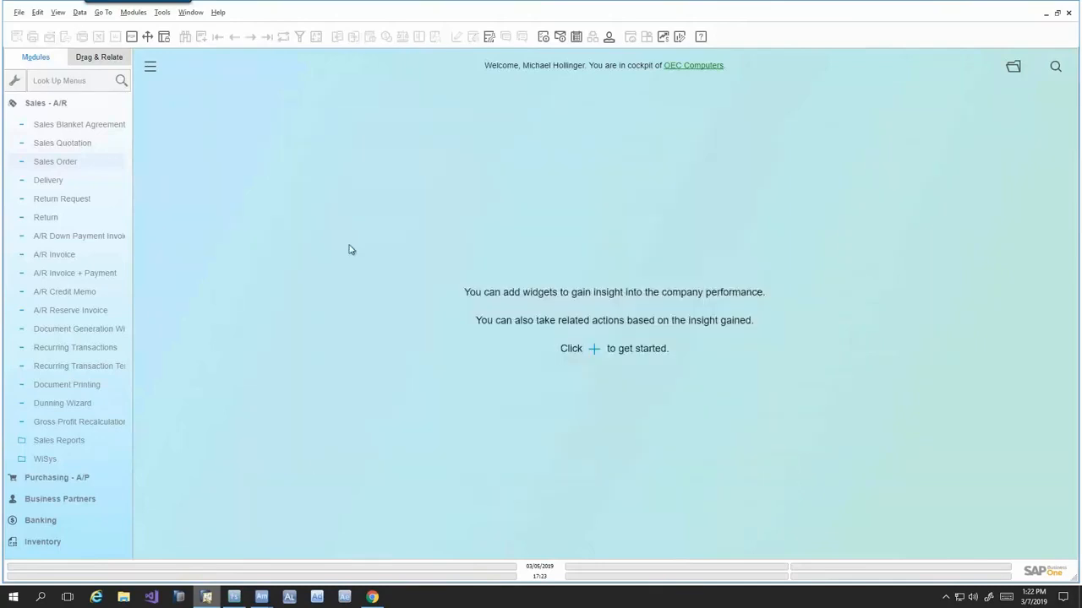
- Open the most recent sales order, for Maxi-Teq, and shift its window up slightly
click(91, 161)
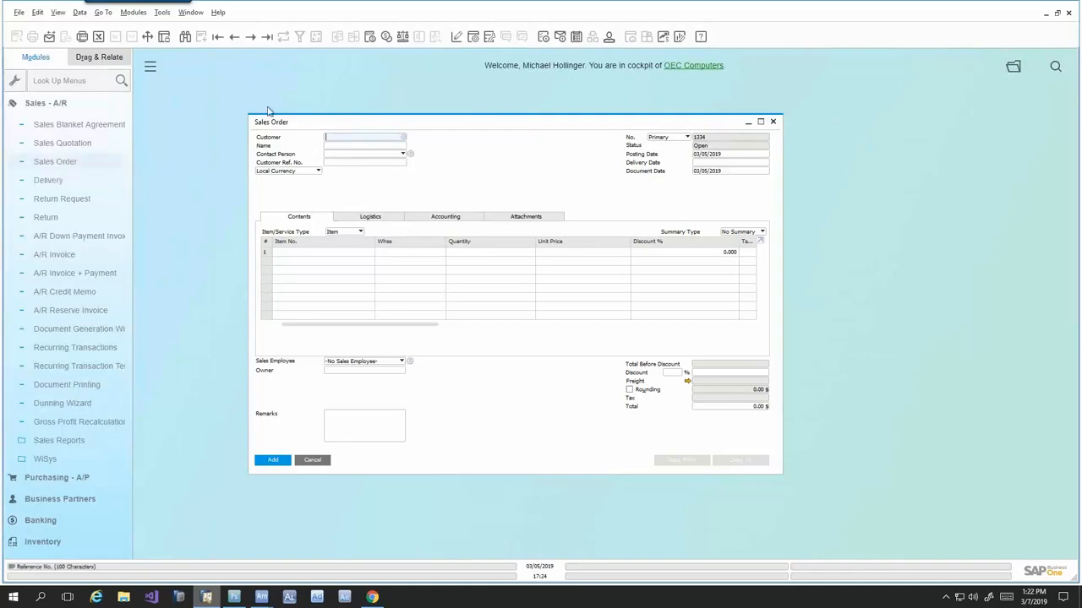
click(266, 36)
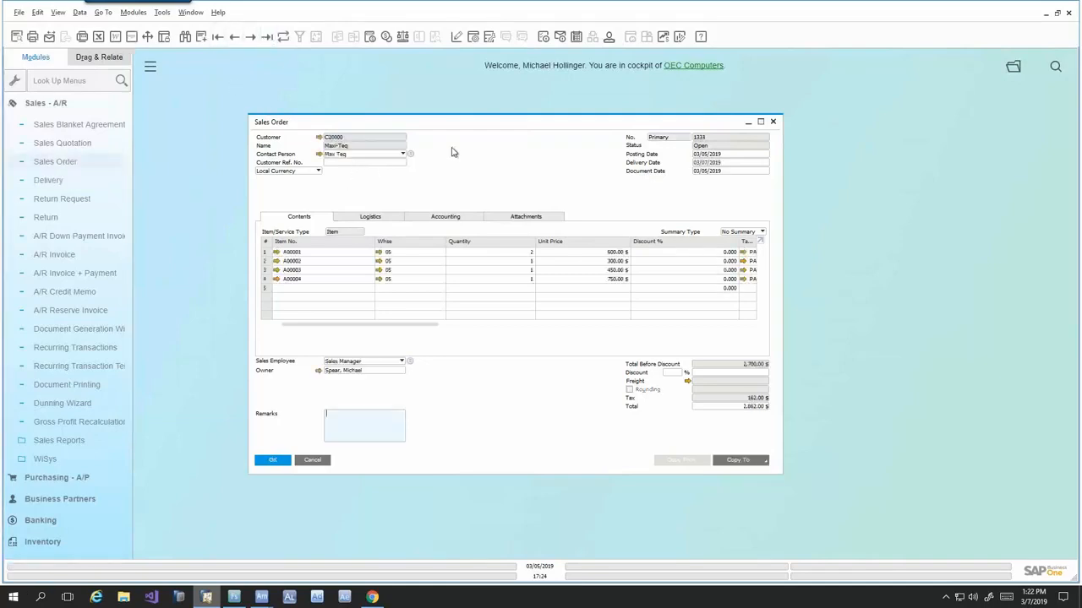
drag(450, 117, 418, 97)
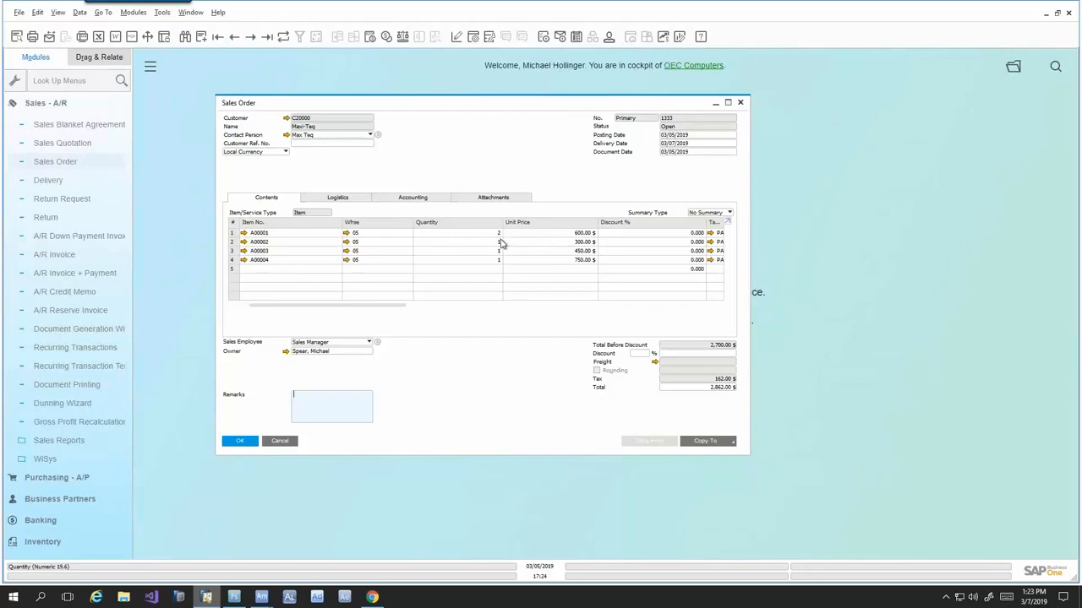
- View the pick list for the Maxi-Teq sales order, including its bin locations and released quantities, and close it
right_click(490, 154)
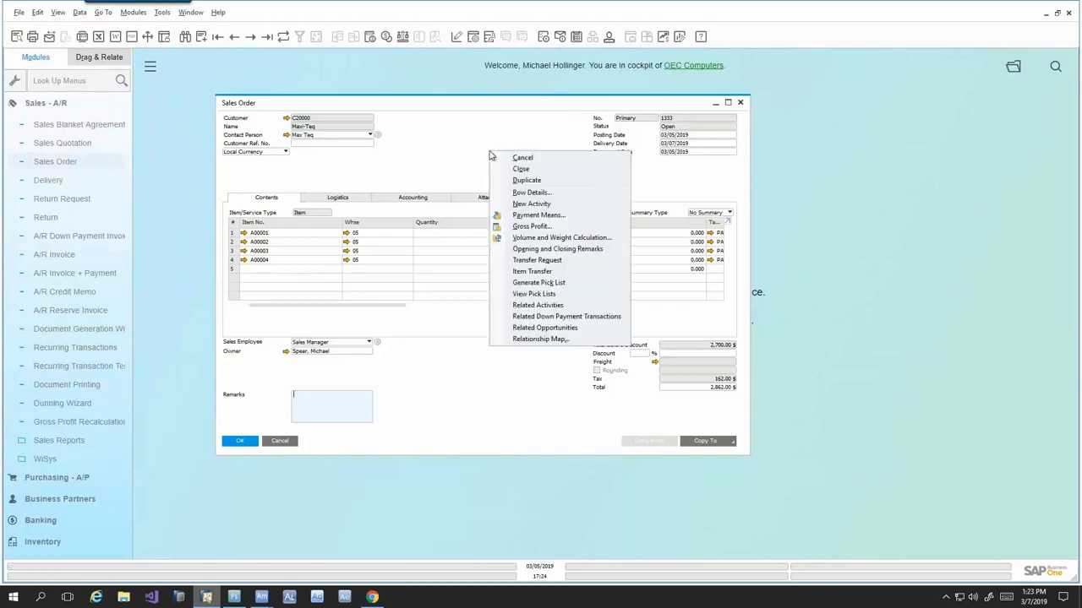
click(530, 296)
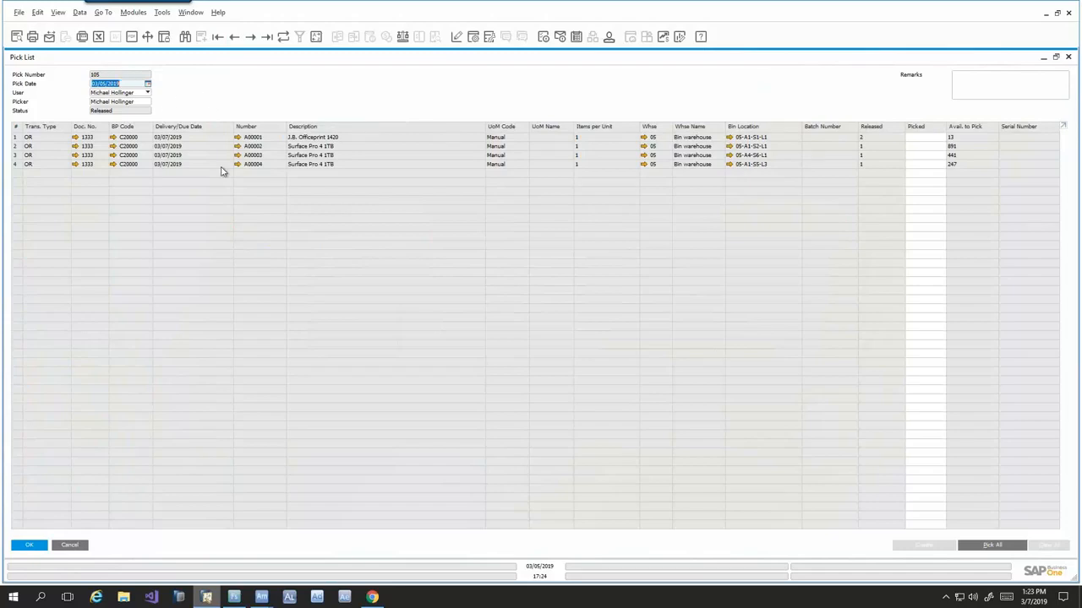
click(68, 546)
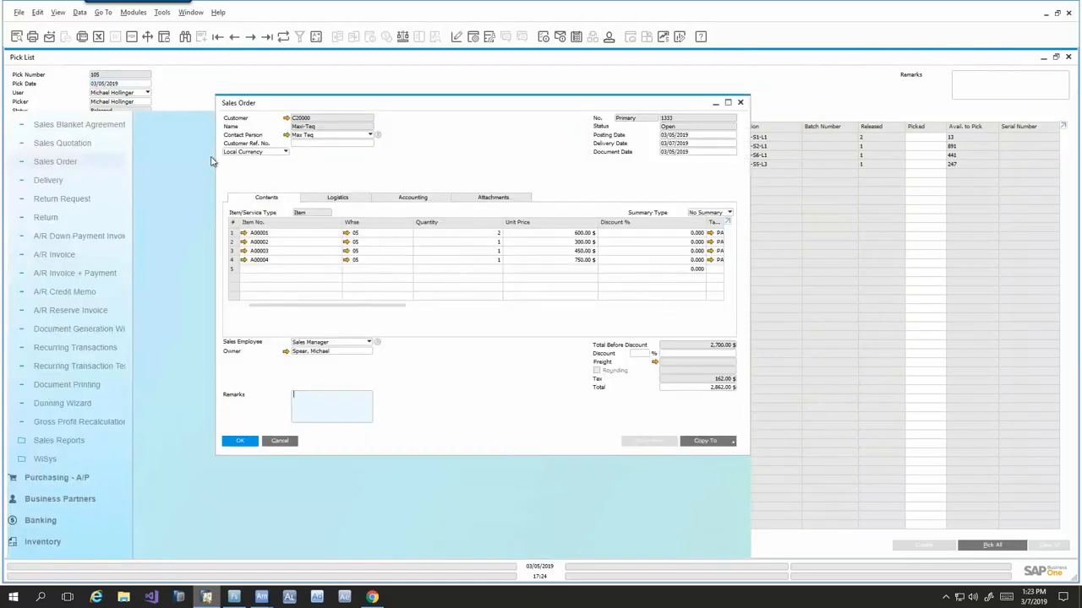
- Close the SO Delivery form in Agility Mobile and load picking number 105 in Directed Sales Order Picking
click(1046, 14)
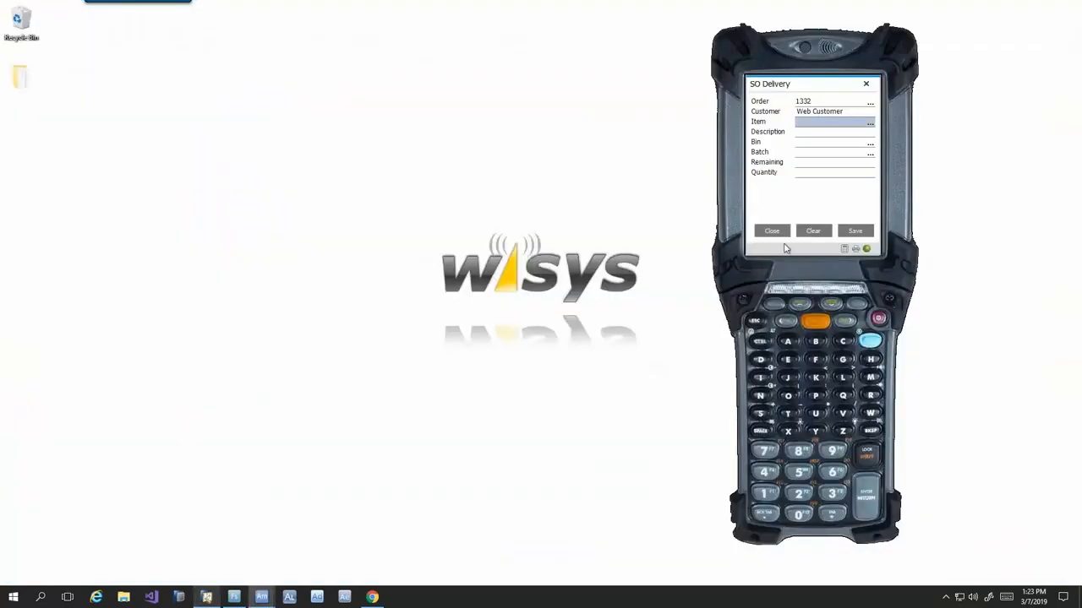
click(776, 232)
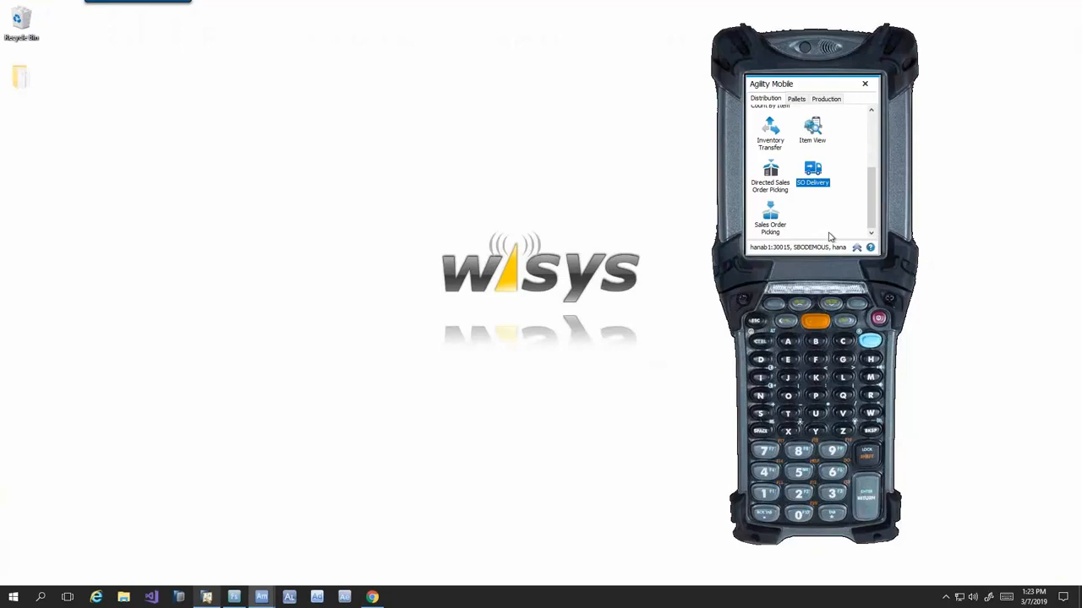
double_click(773, 175)
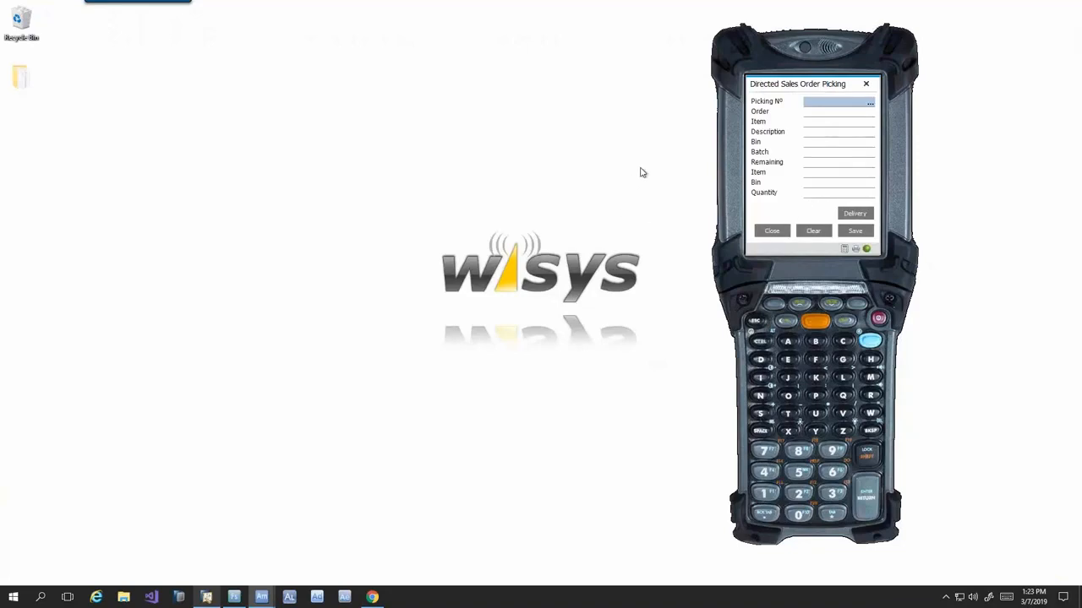
text(105)
key(Return)
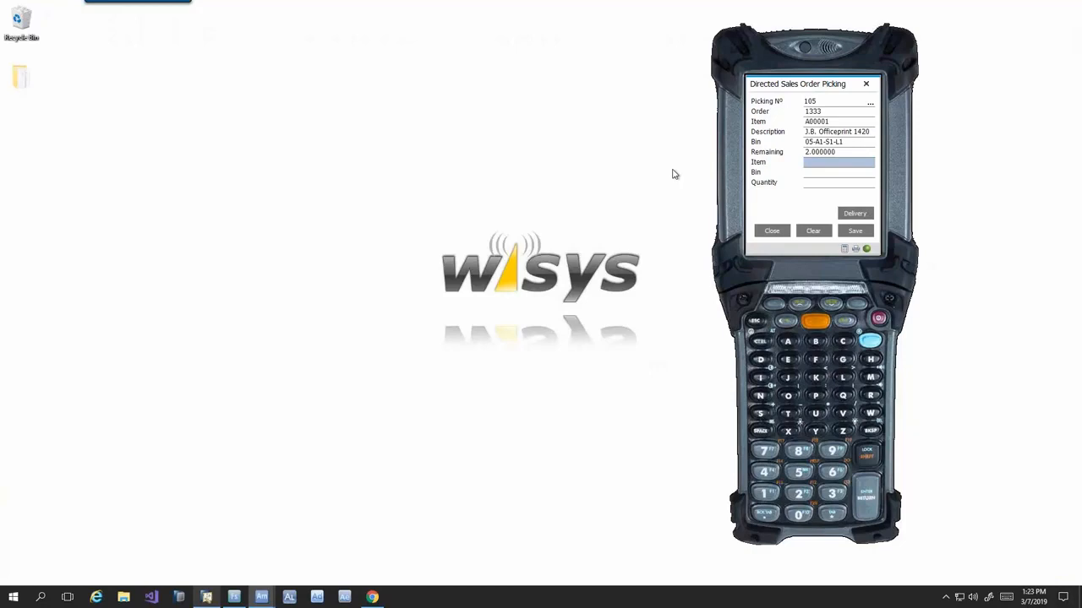
- Pick a quantity of 2 of item A00001 from bin 05-A1-S1-L1
text(A00001)
key(Return)
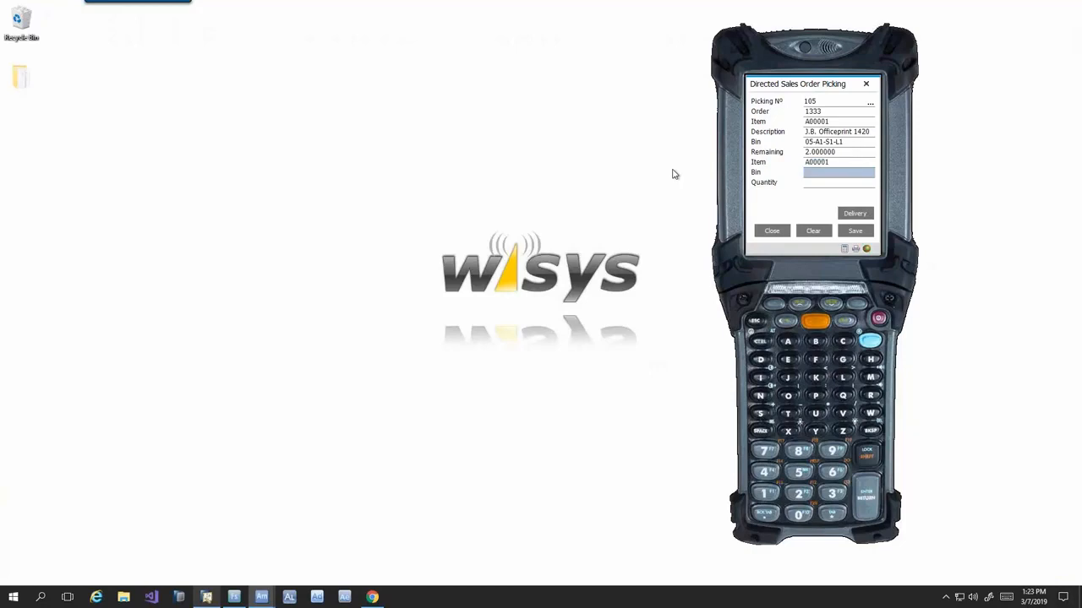
text(05-A1-S1-L1)
key(Return)
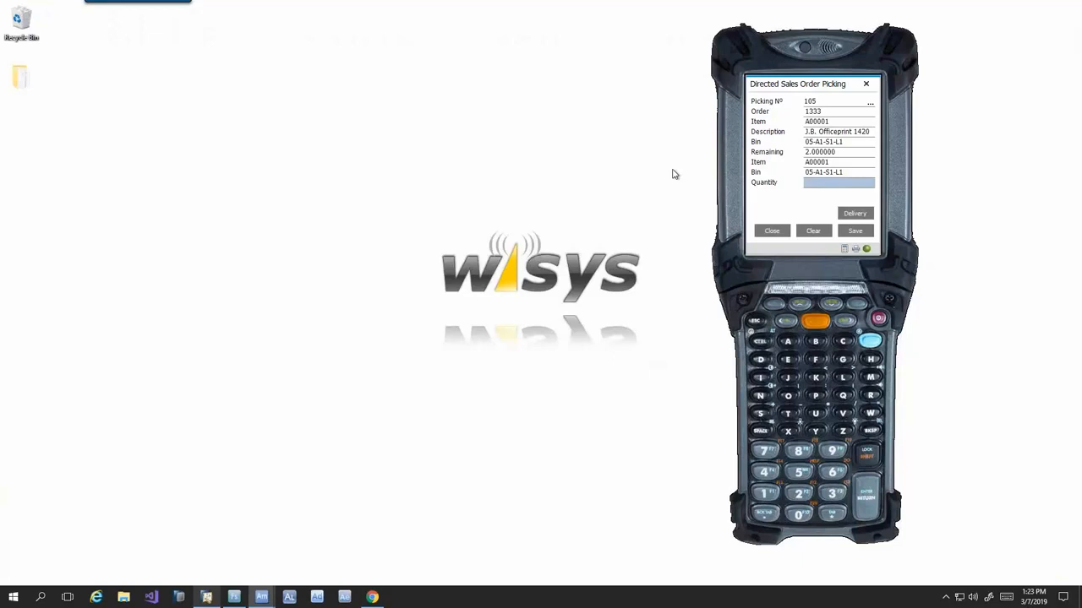
key(Return)
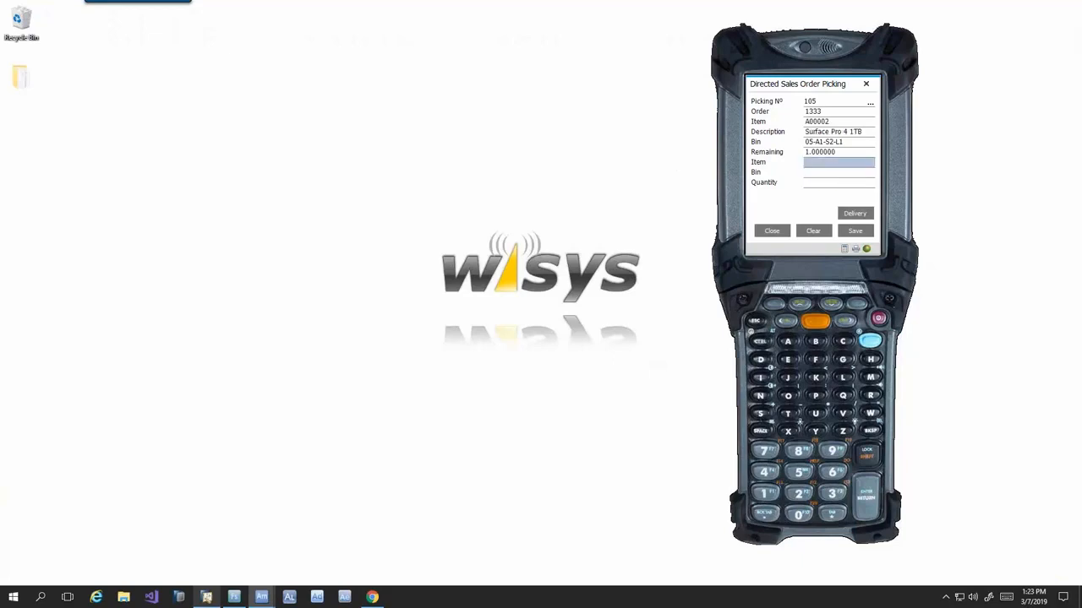
- Switch to SAP Business One and check the picked quantities on the Maxi-Teq order's pick list
click(207, 598)
right_click(403, 157)
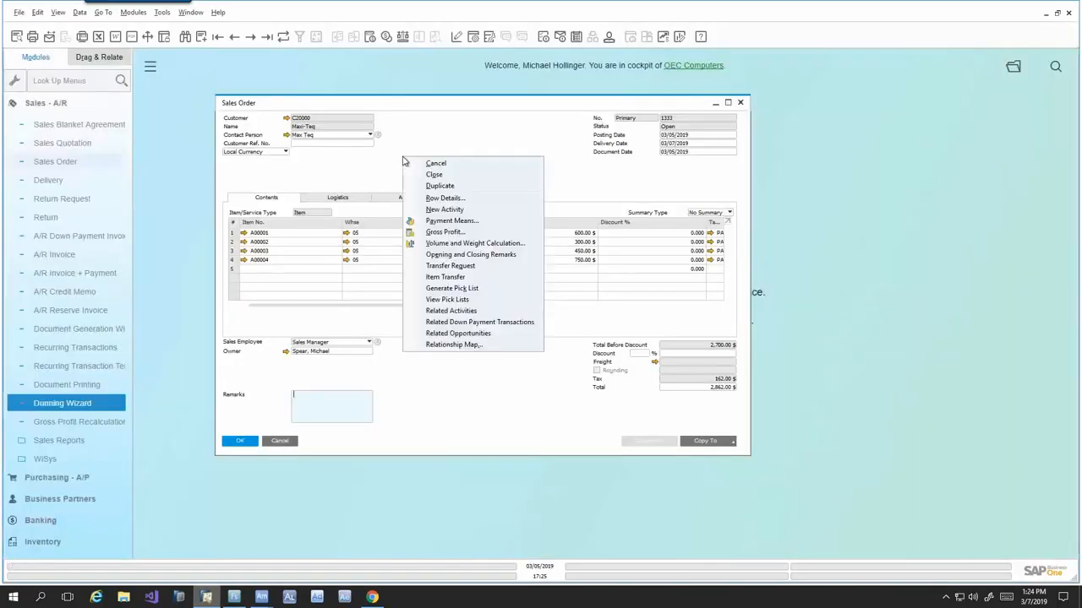
click(447, 299)
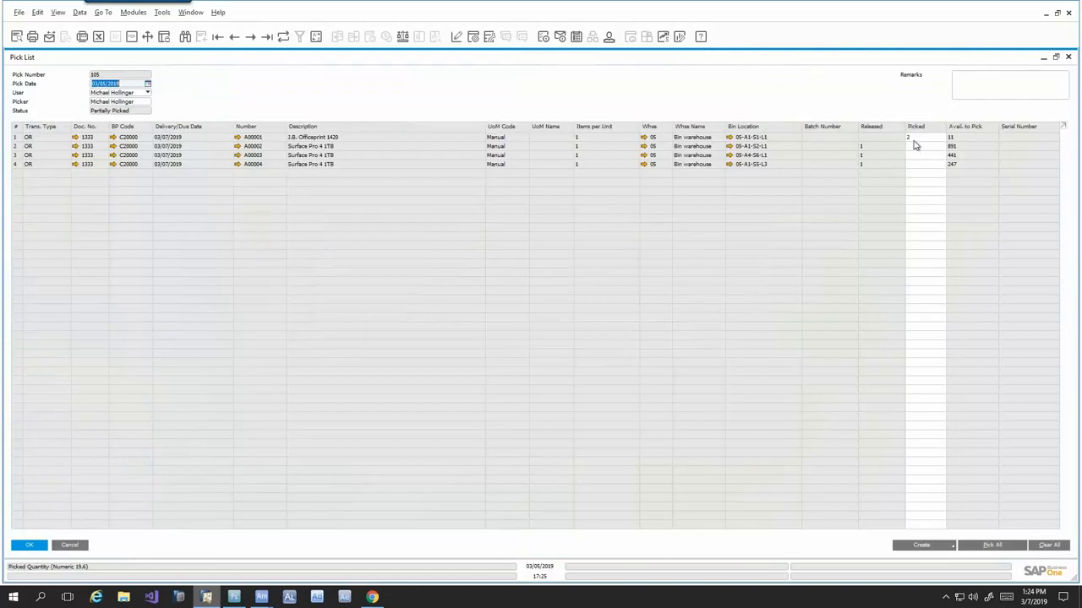
- Return to Agility Mobile and pick one A00002 from bin 05-A1-S2-L1 and one A00003 from bin 05-A4-S6-L1
key(alt+Tab)
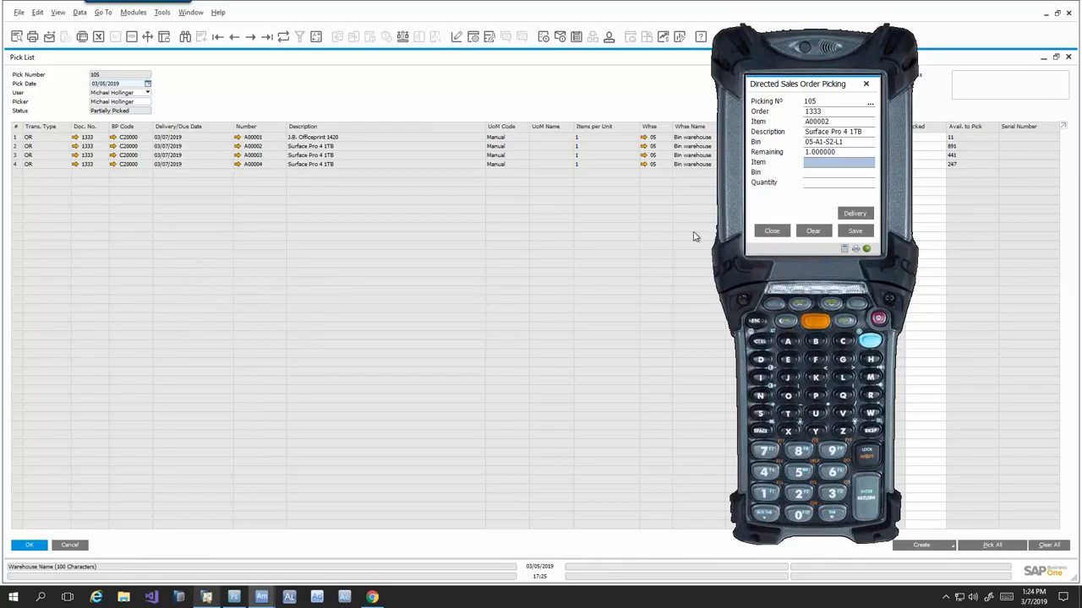
text(A00002)
key(Return)
text(05-A1-S2-L1)
key(Return)
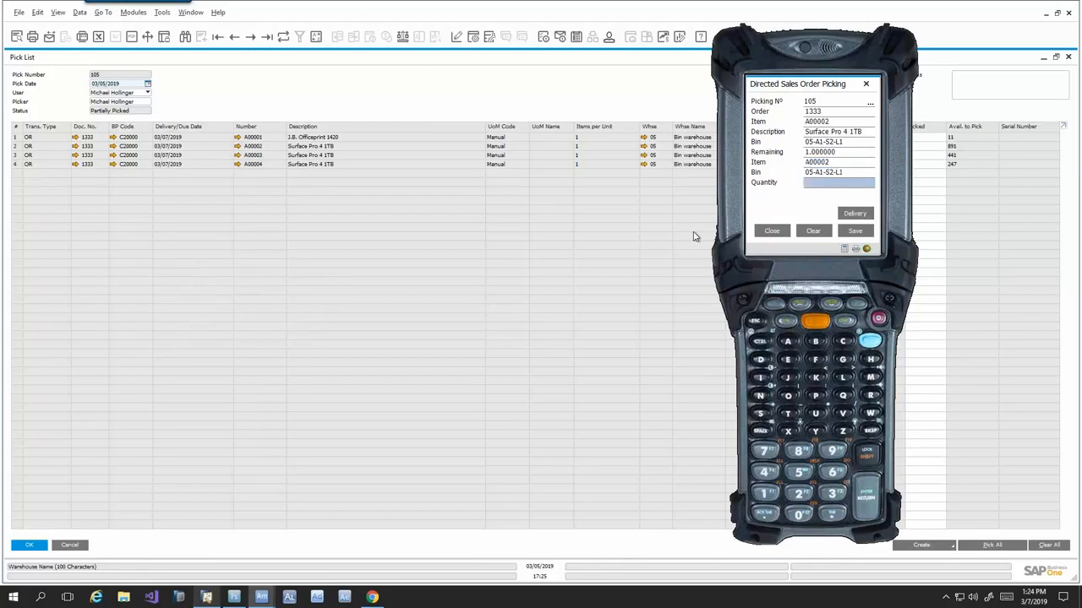
key(Return)
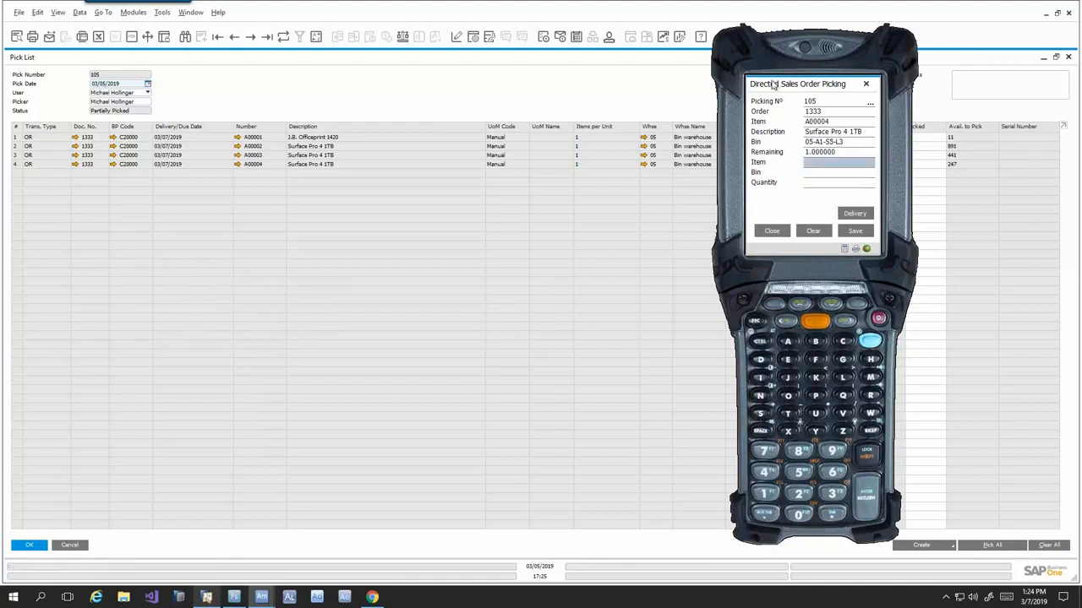
- Move the Agility Mobile device window off the pick list's Released and Picked columns
drag(772, 83, 810, 84)
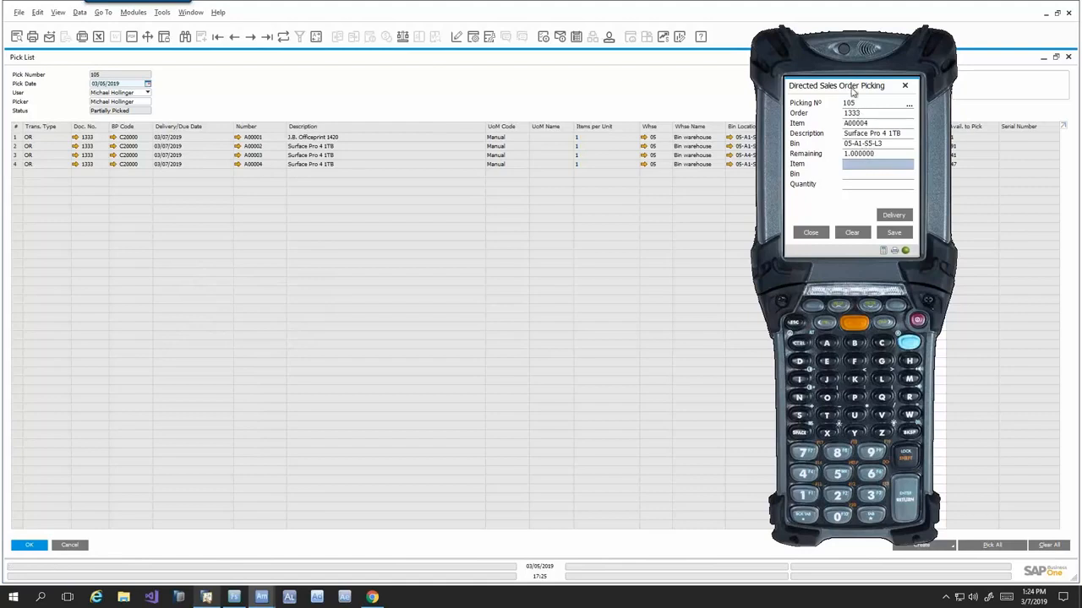
drag(852, 93, 606, 110)
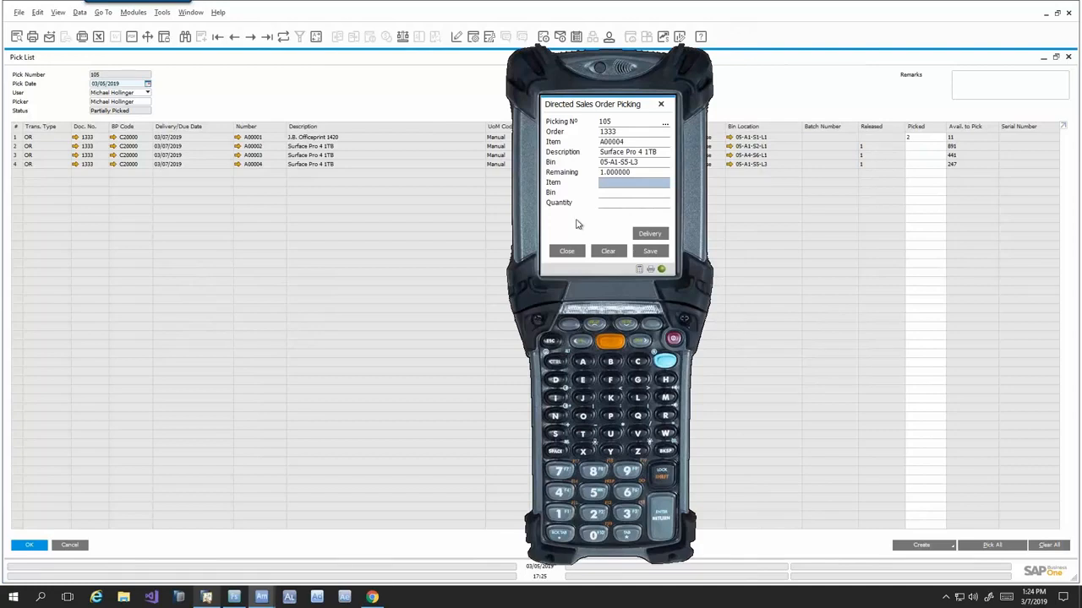
- Pick one A00004 from bin 05-A1-S5-L3 for the current pick list
text(A00004)
key(Return)
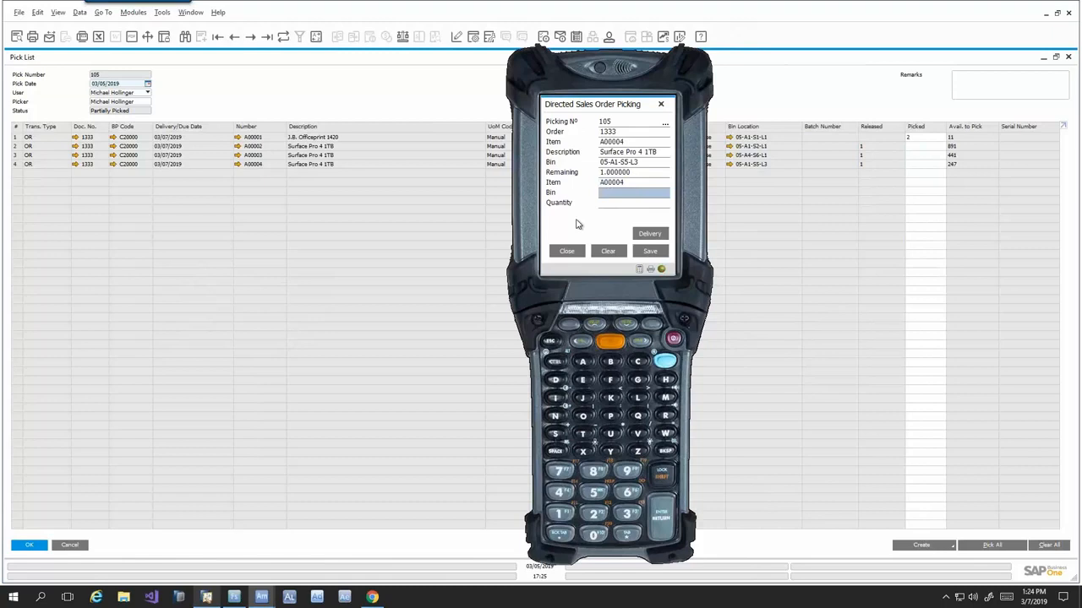
text(05-A1-S5-L3)
key(Return)
key(Return)
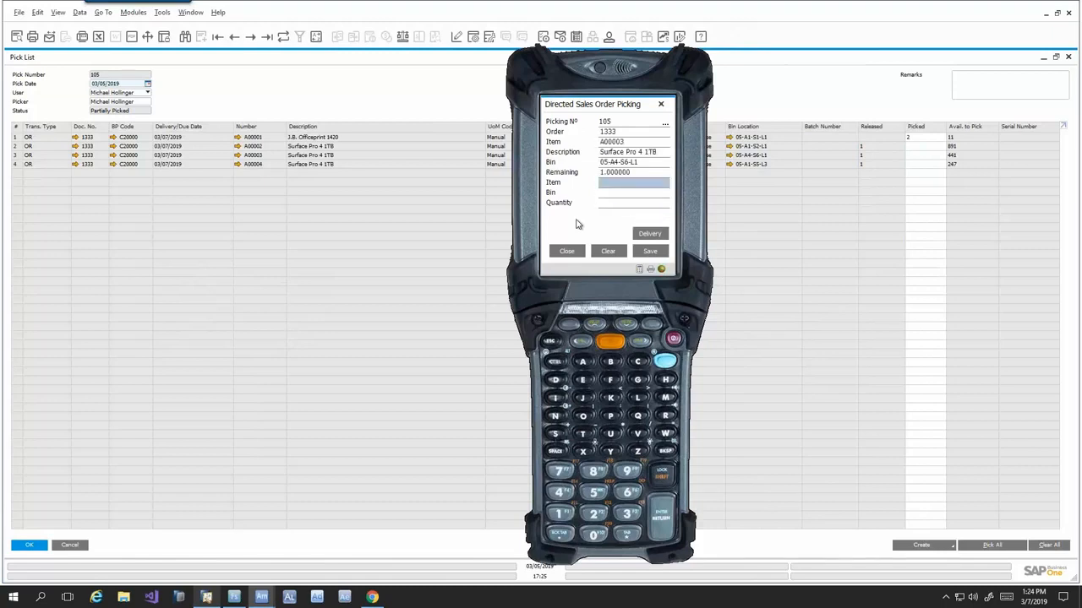
- Pick one A00003 from bin 05-A4-S6-L1 and create the delivery for the pick list
text(A00003)
key(Return)
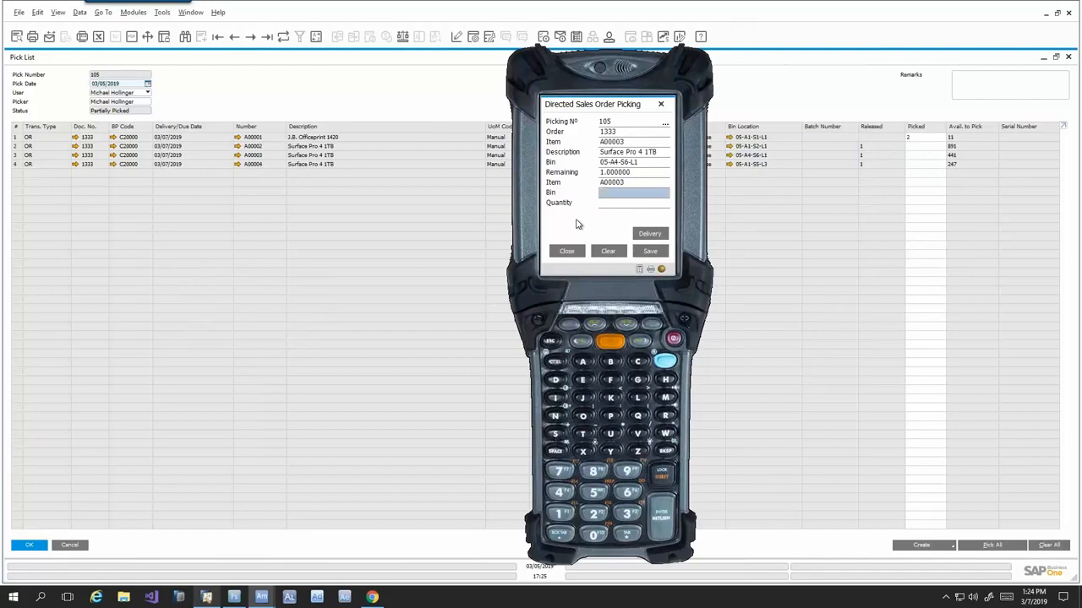
text(05-A4-S6-L1)
key(Return)
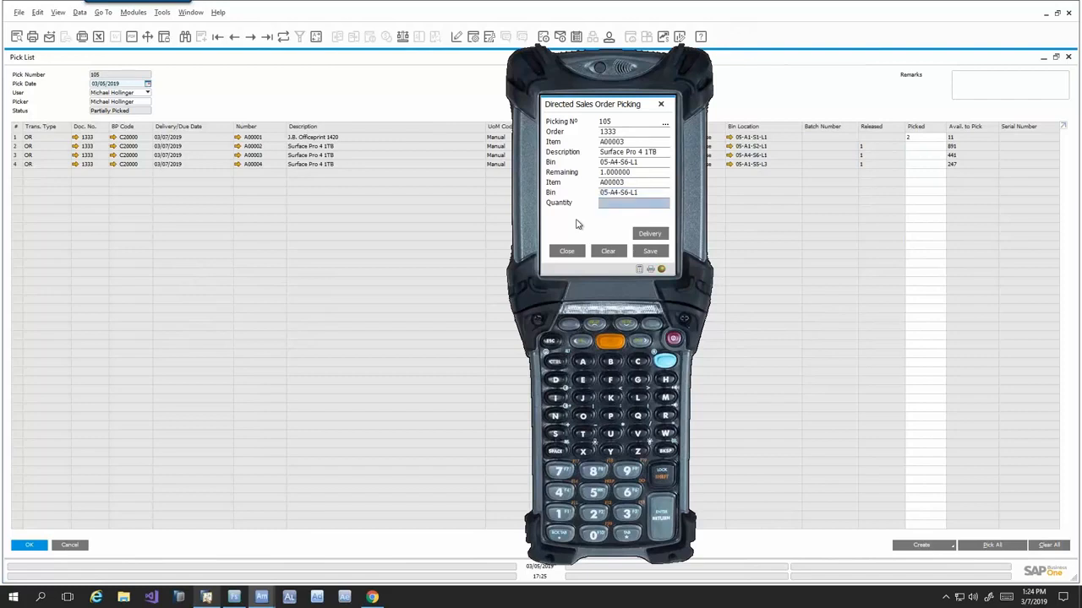
text(1)
key(Return)
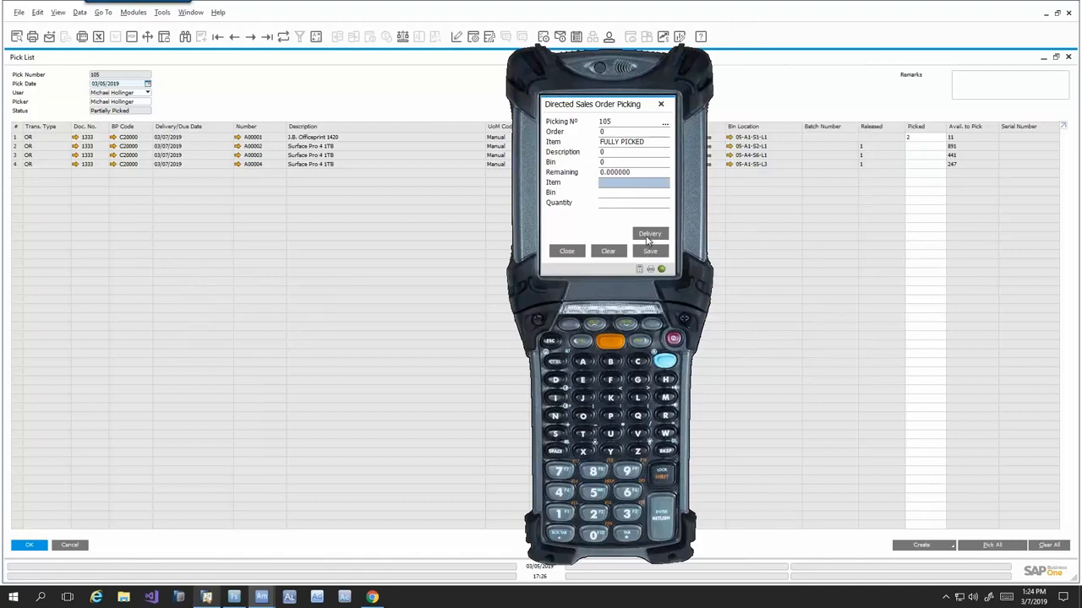
click(646, 237)
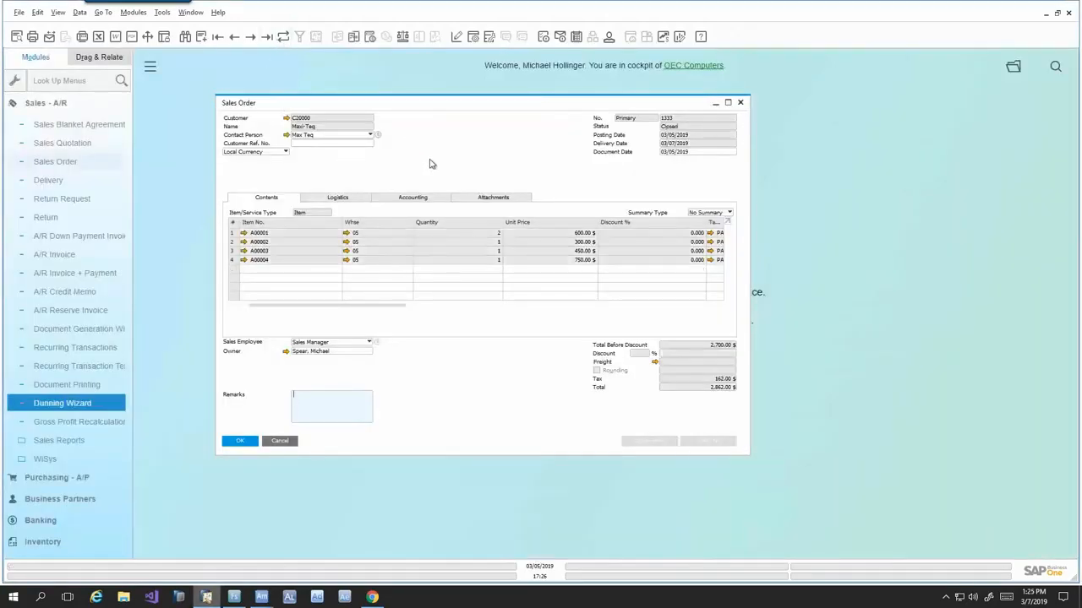
- Open the target delivery of the Maxi-Teq sales order, review its item quantities and bin allocations, and close it
right_click(452, 140)
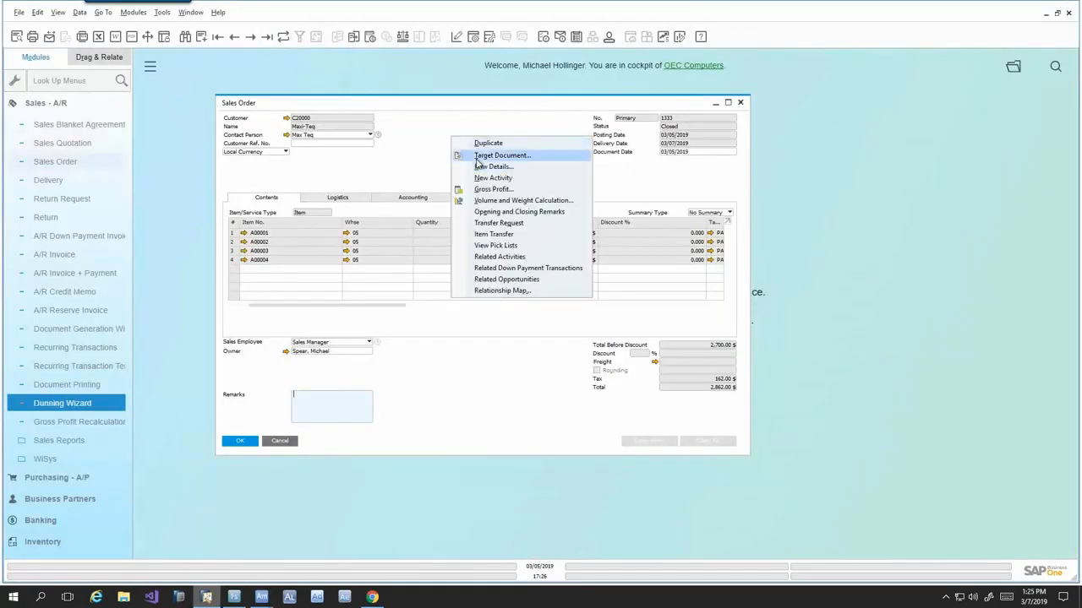
click(501, 155)
click(490, 154)
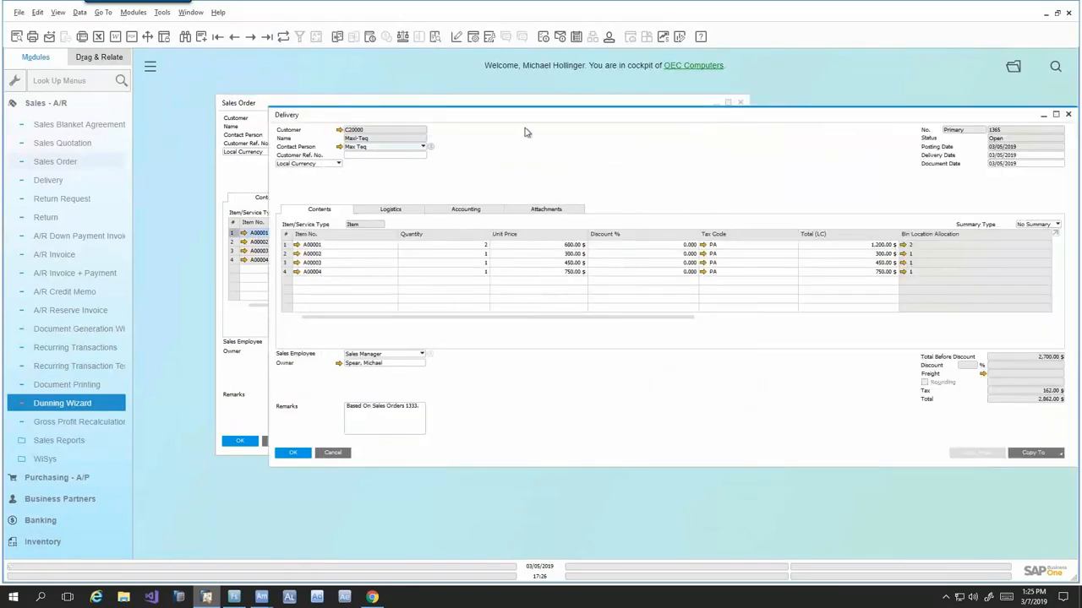
drag(529, 115, 471, 117)
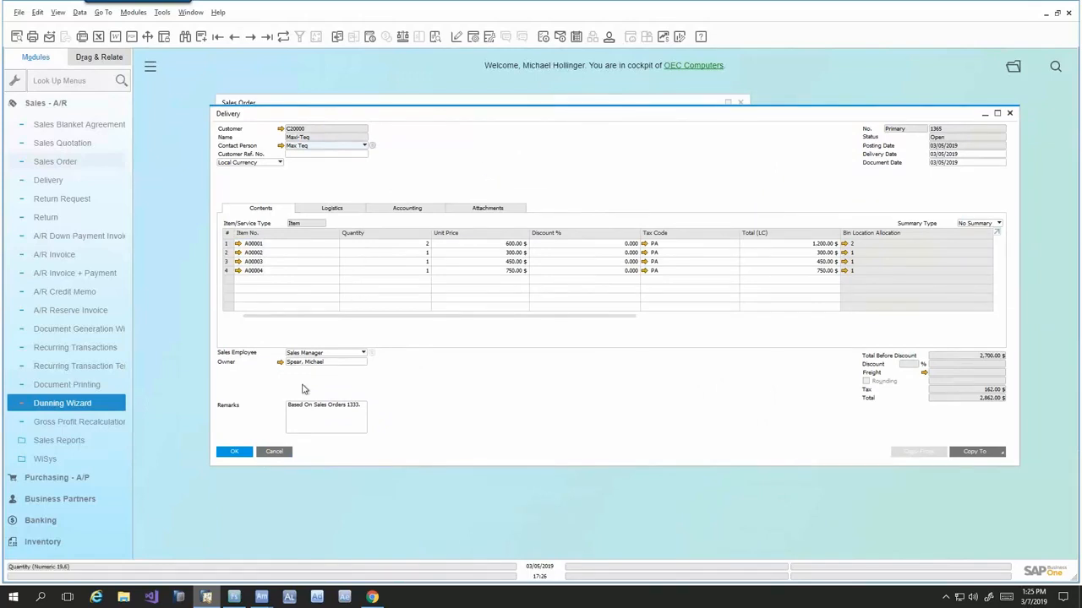
click(274, 452)
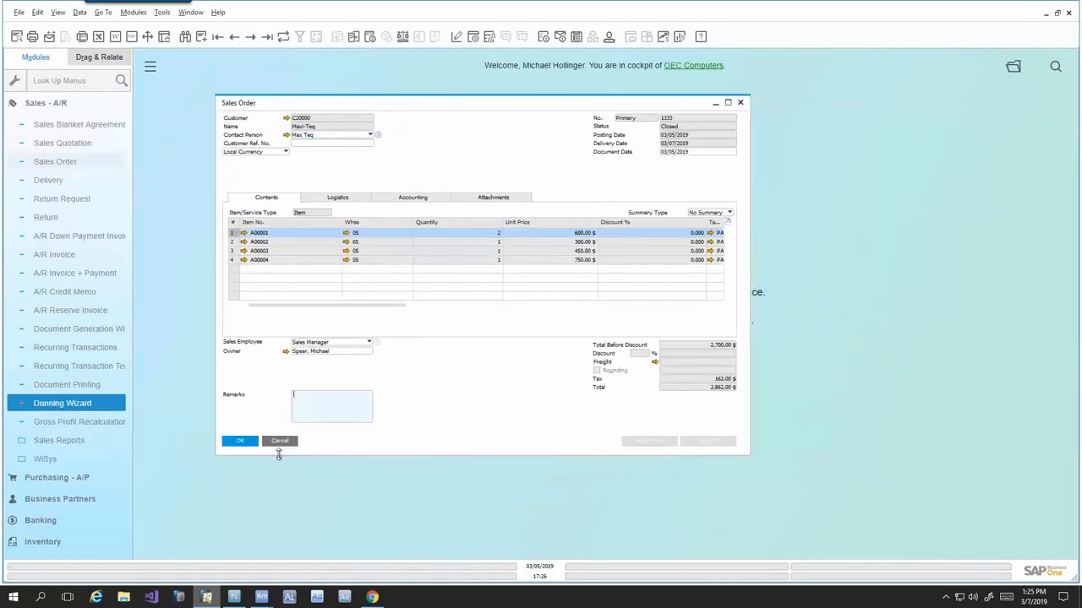
- Return to Agility Mobile, close Directed Sales Order Picking, and bring Inventory Count By Item into view among the distribution functions
click(265, 599)
click(348, 551)
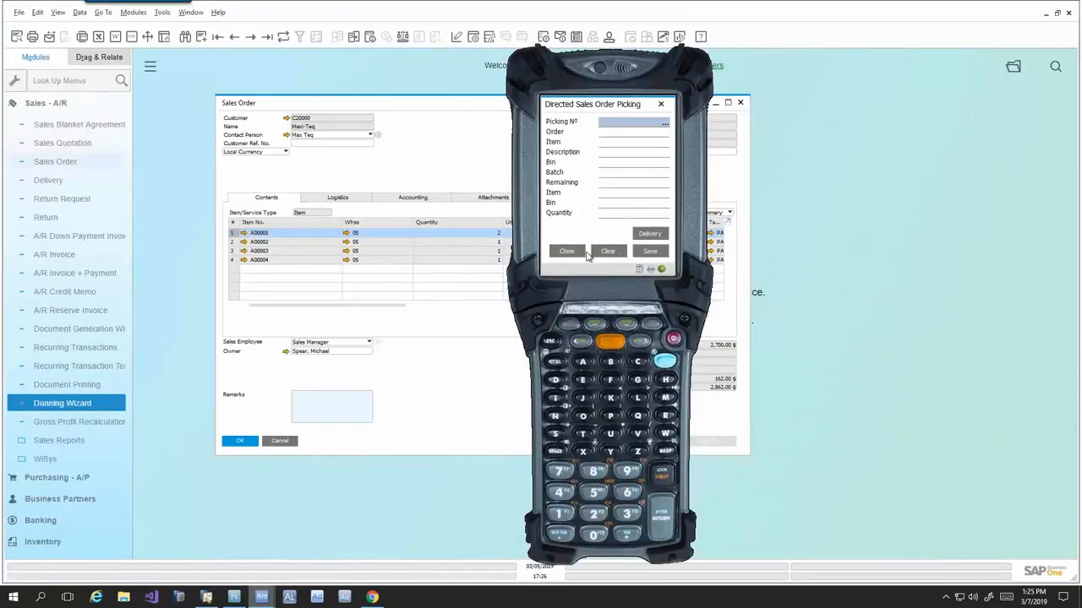
click(577, 253)
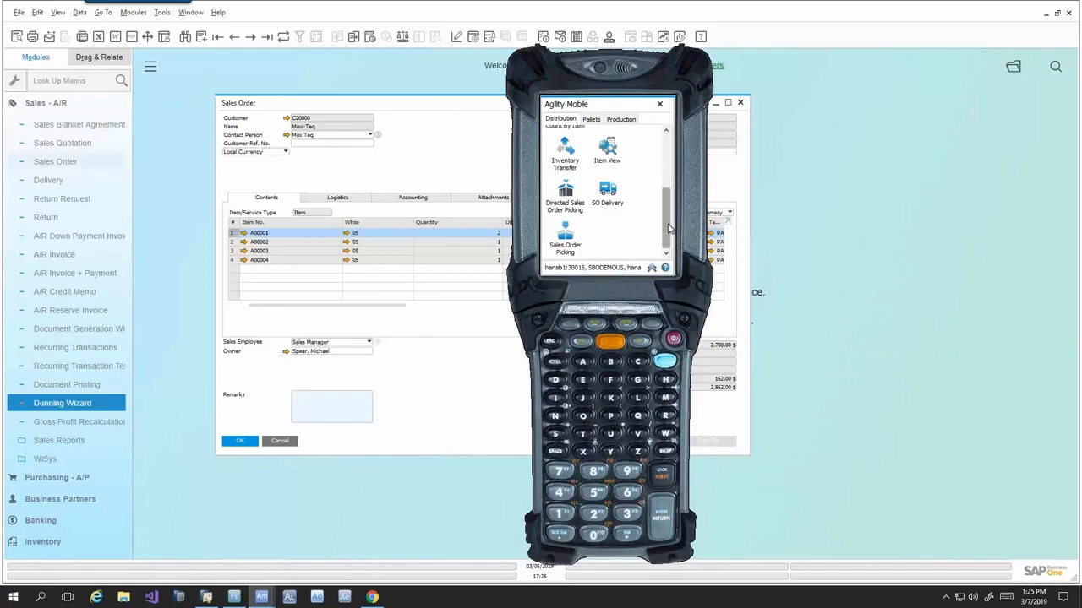
drag(667, 229, 666, 205)
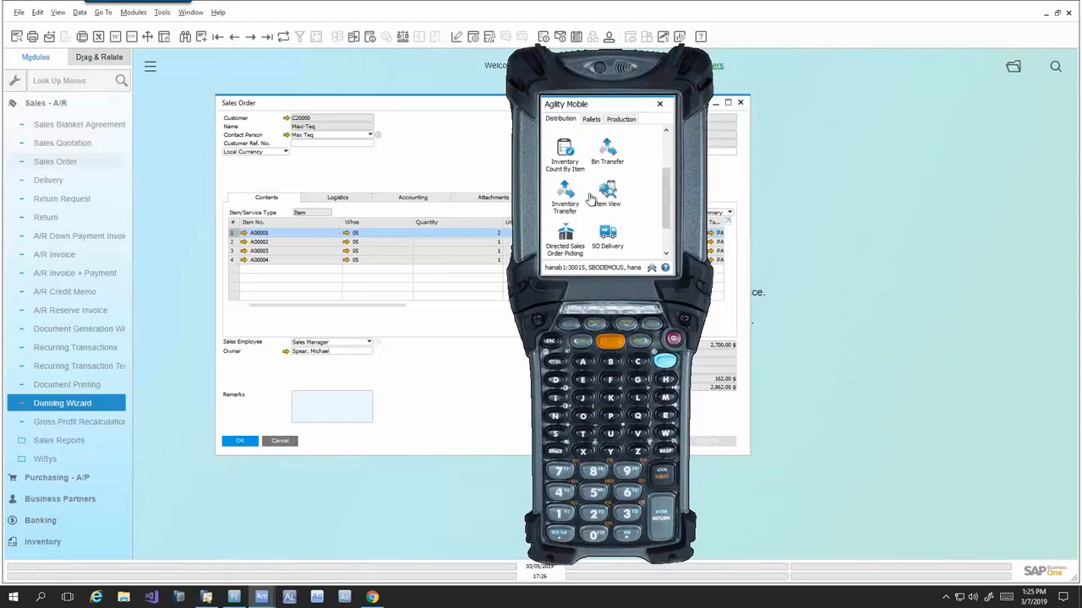
- Switch to SAP Business One and open the most recent Inventory Counting document
click(411, 182)
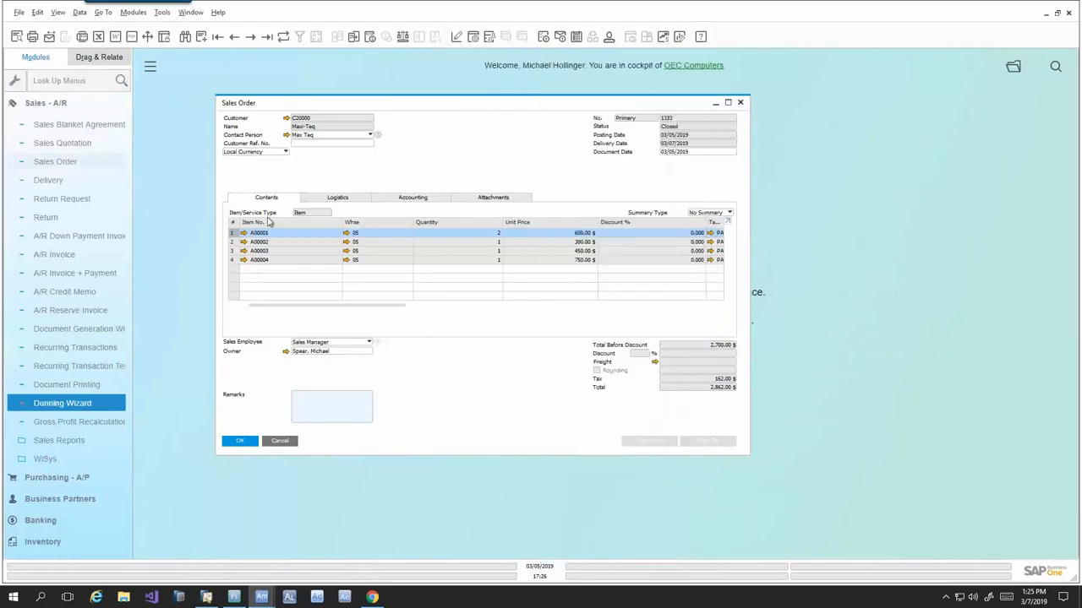
click(75, 104)
click(59, 273)
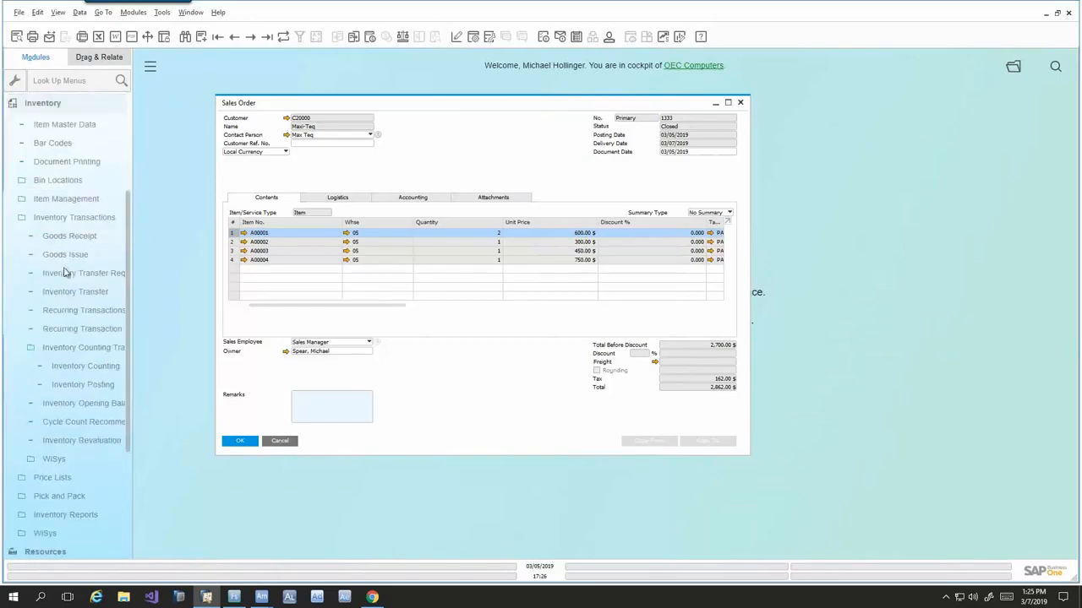
click(68, 366)
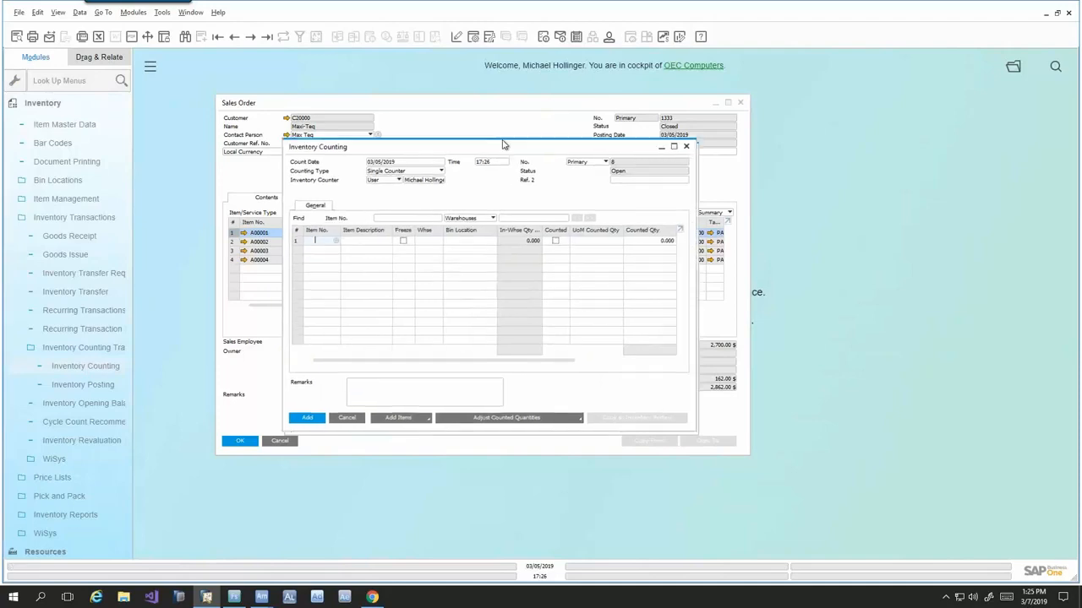
click(267, 37)
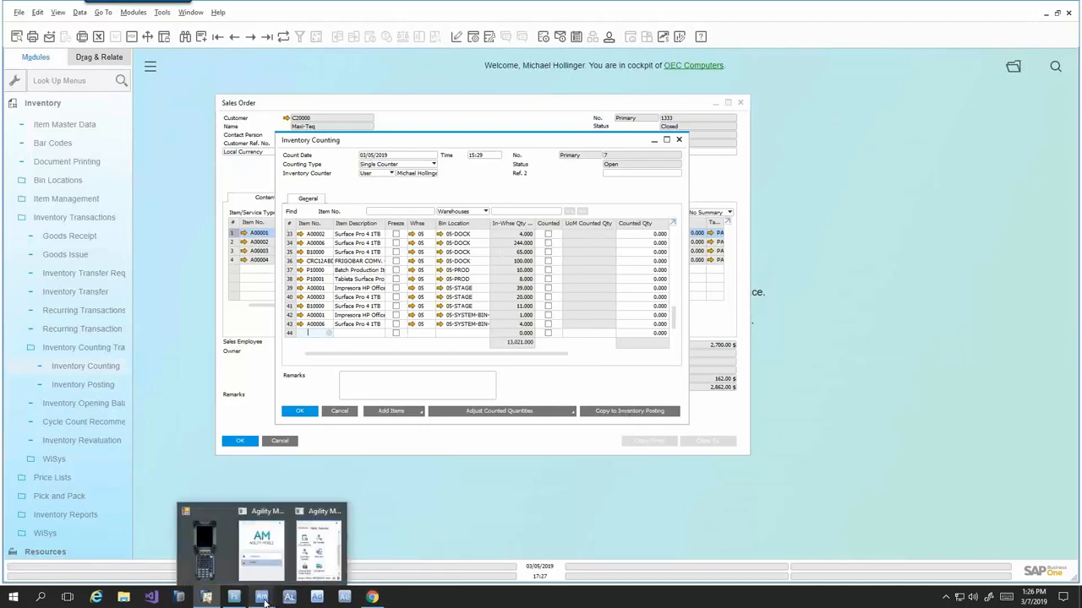
- Return to Agility Mobile and start Inventory Count By Item for counting document 7
click(305, 558)
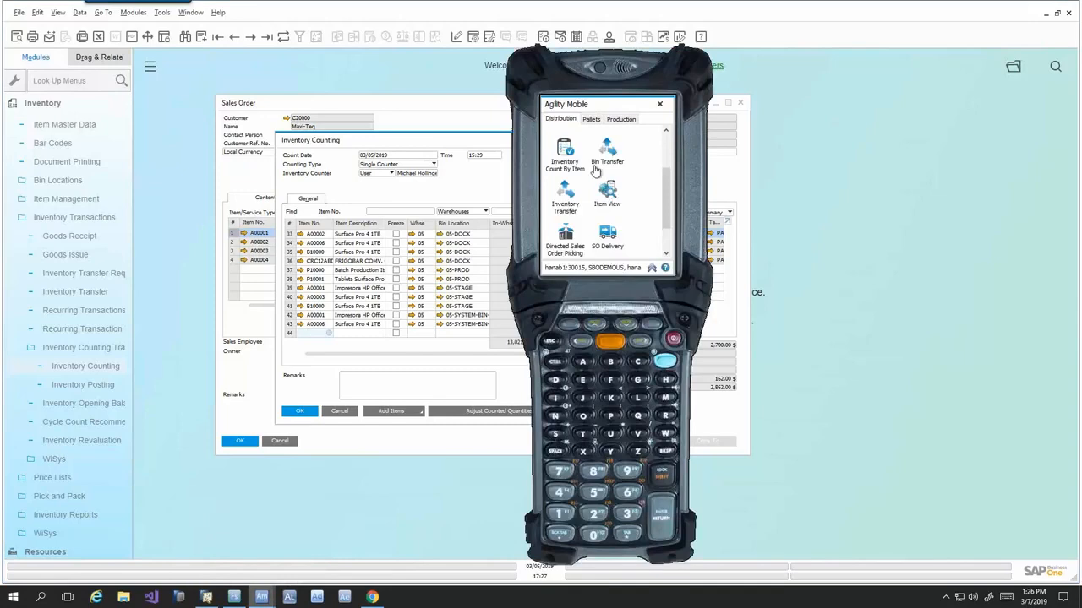
click(564, 154)
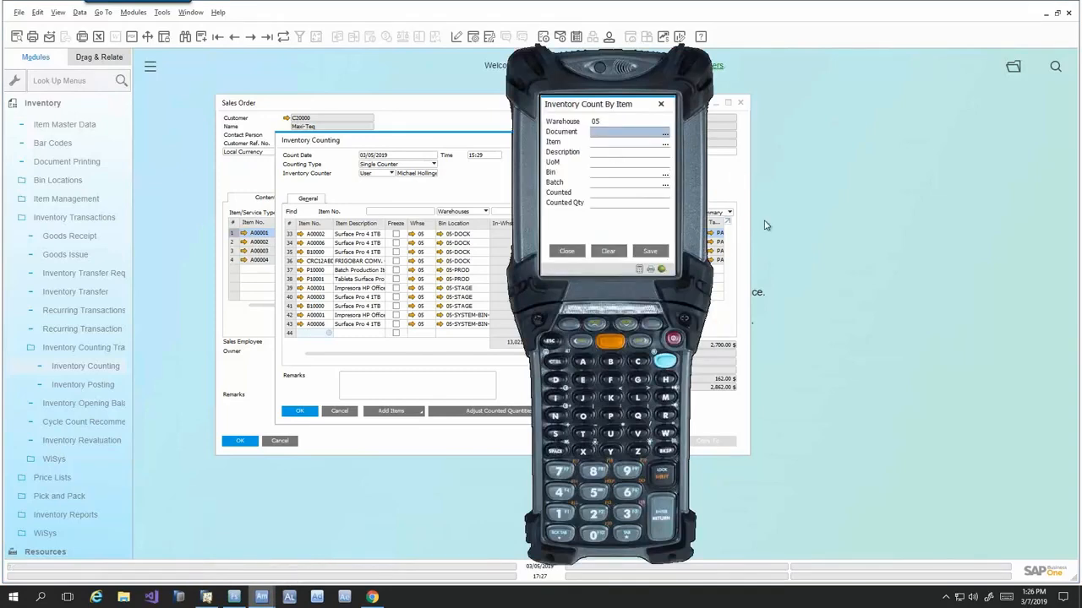
text(7)
key(Return)
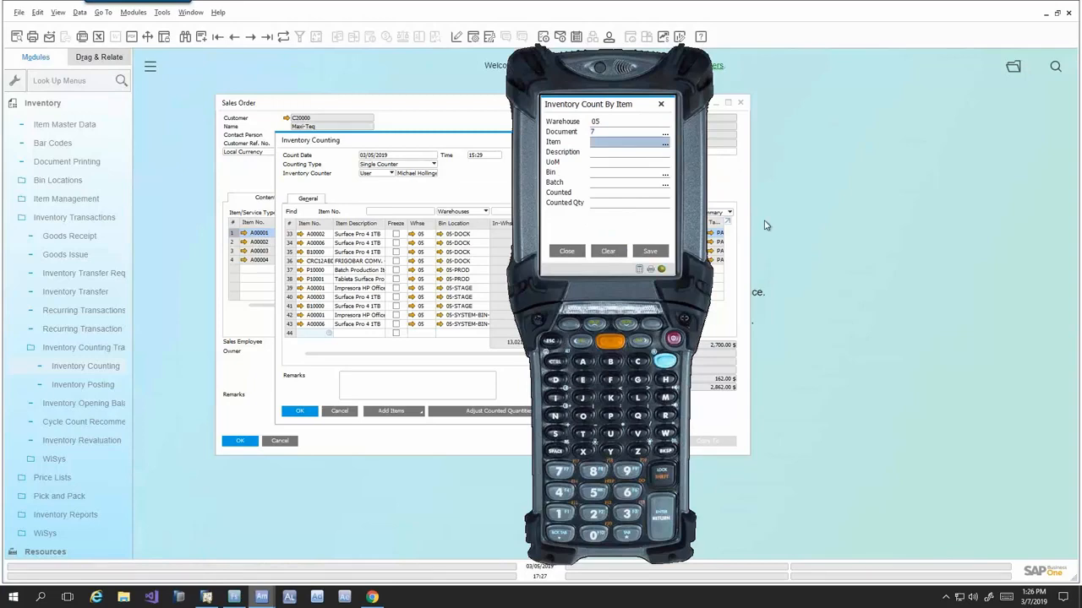
- Record a count of 31 for item 20070015 in bin 05-A2-S4-L3, batch 2458551
text(20070015)
key(Return)
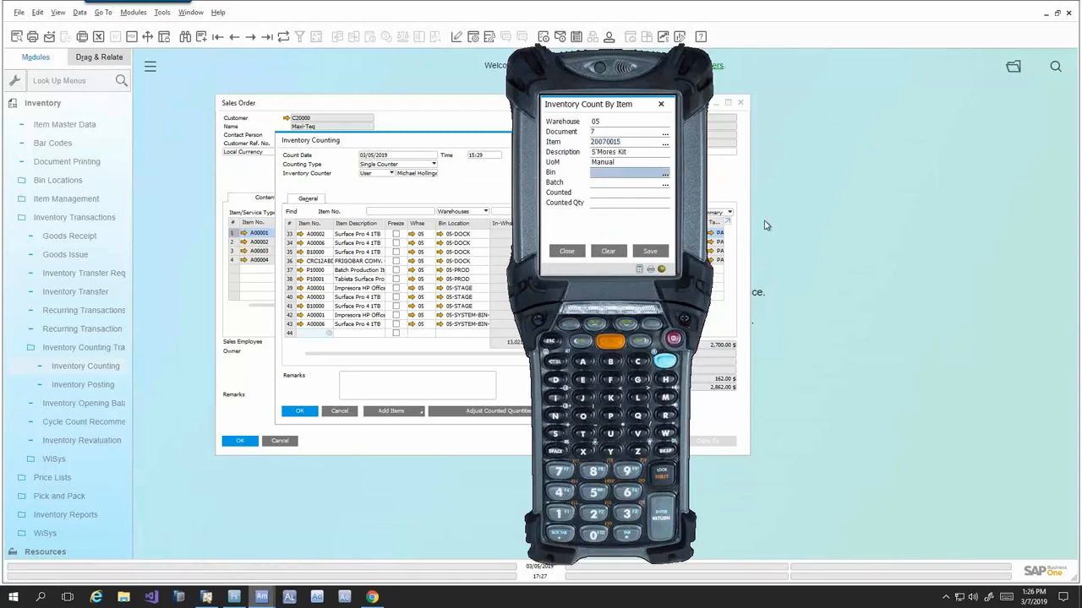
text(05-A2-S4-L3)
key(Return)
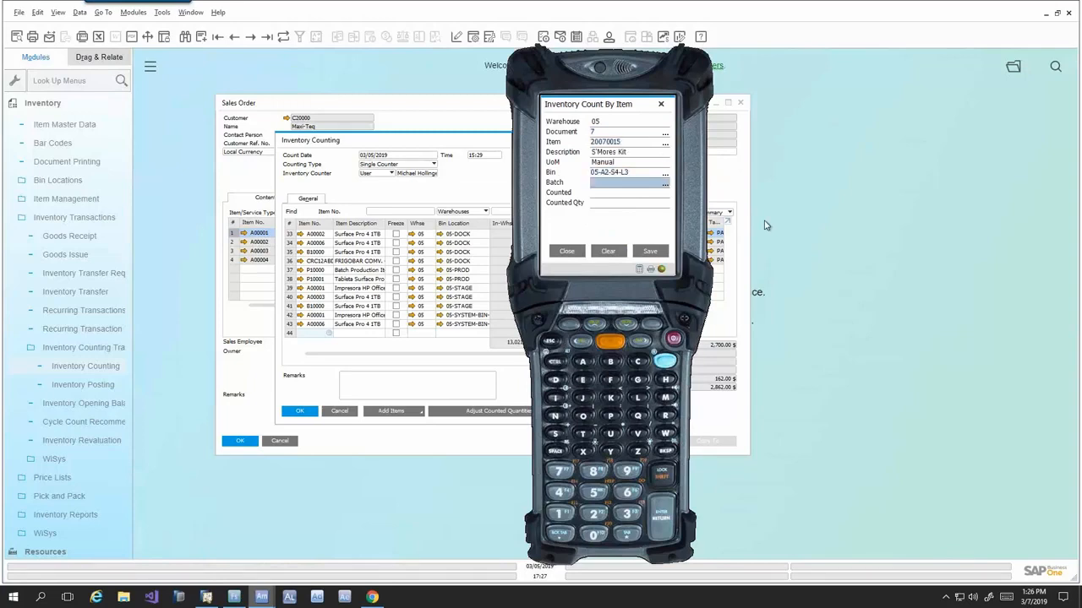
text(2458551)
key(Return)
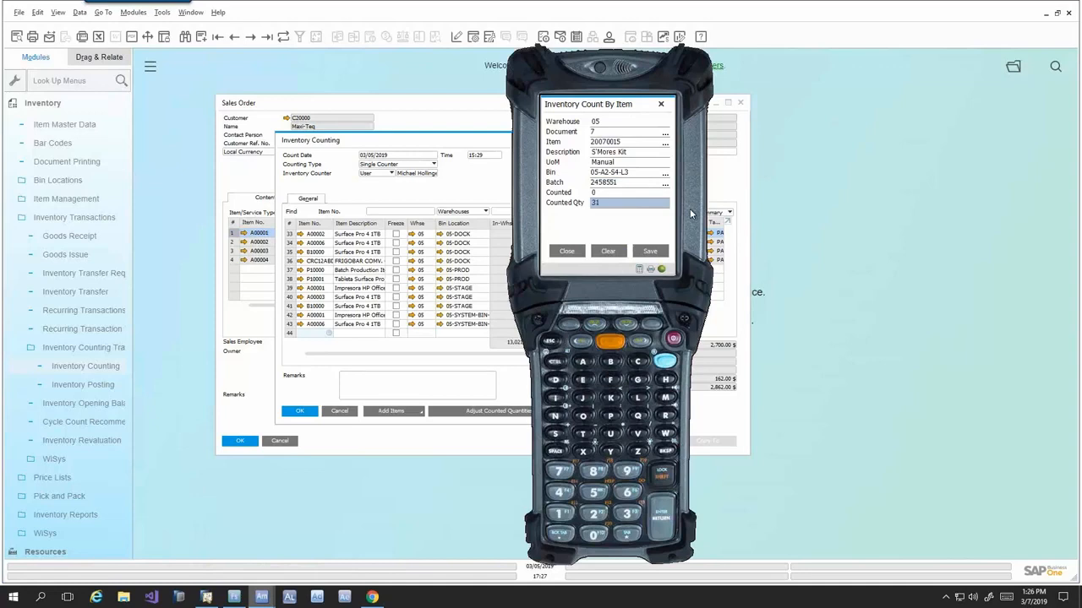
text(31)
key(Return)
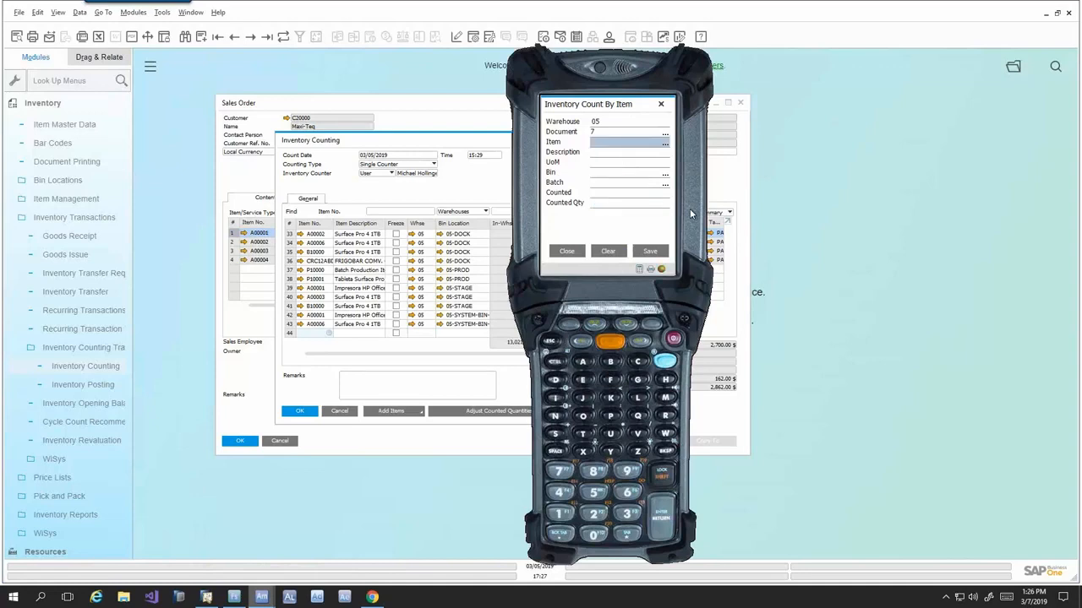
- Record 1 additional unit of item 20070015 in bin 05-A2-S4-L3, batch 2458551
text(20070015)
key(Return)
text(05-A2-S4-L3)
key(Return)
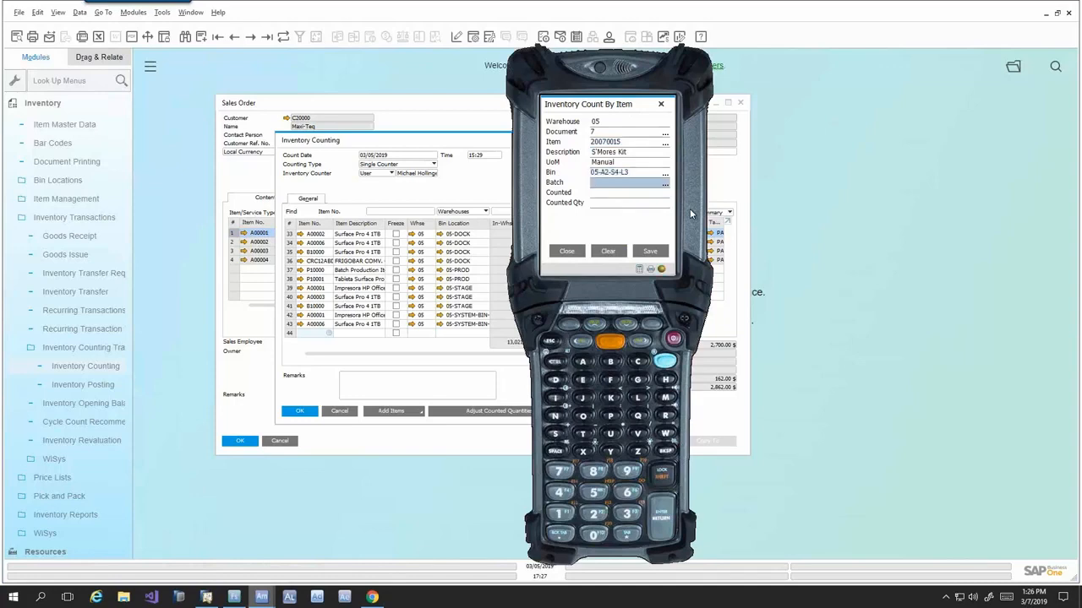
text(2458551)
key(Return)
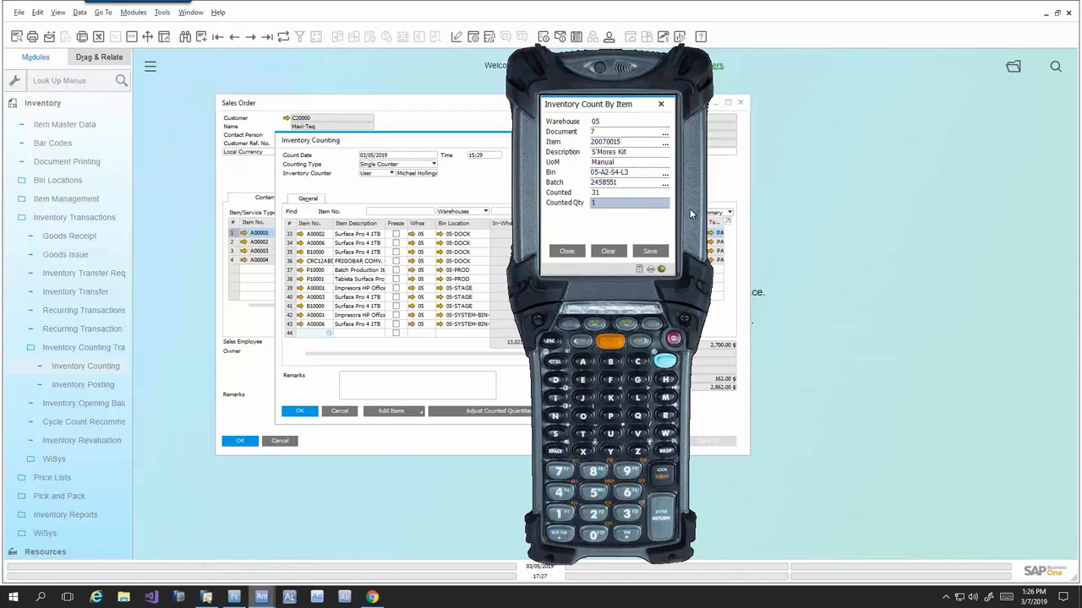
key(Return)
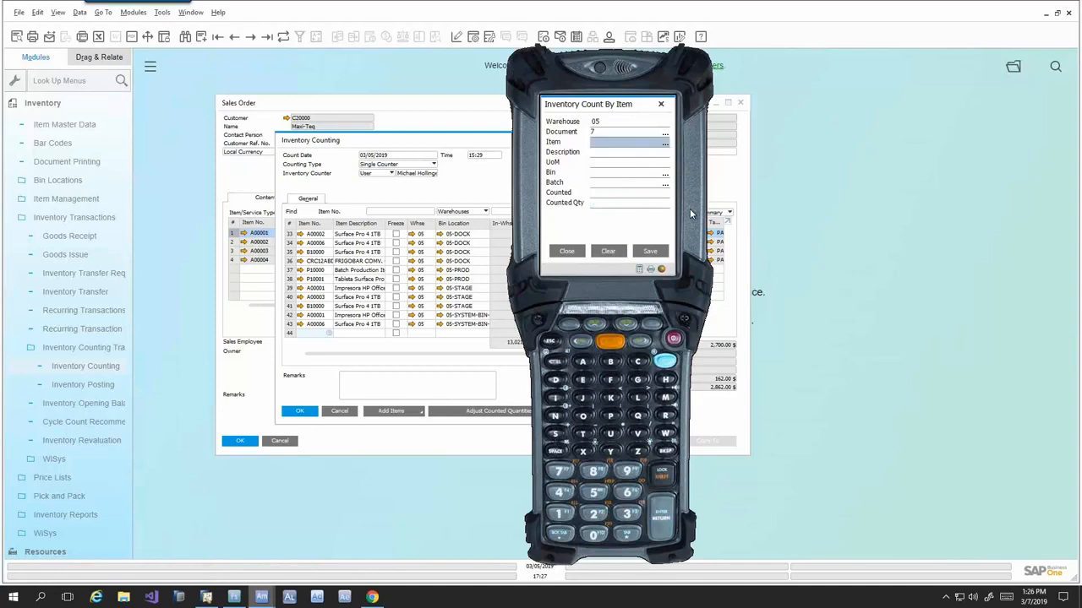
- Look up the accumulated count of item 20070015 in bin 05-A2-S4-L3, batch 2458551, and clear the entry
text(20070015)
key(Return)
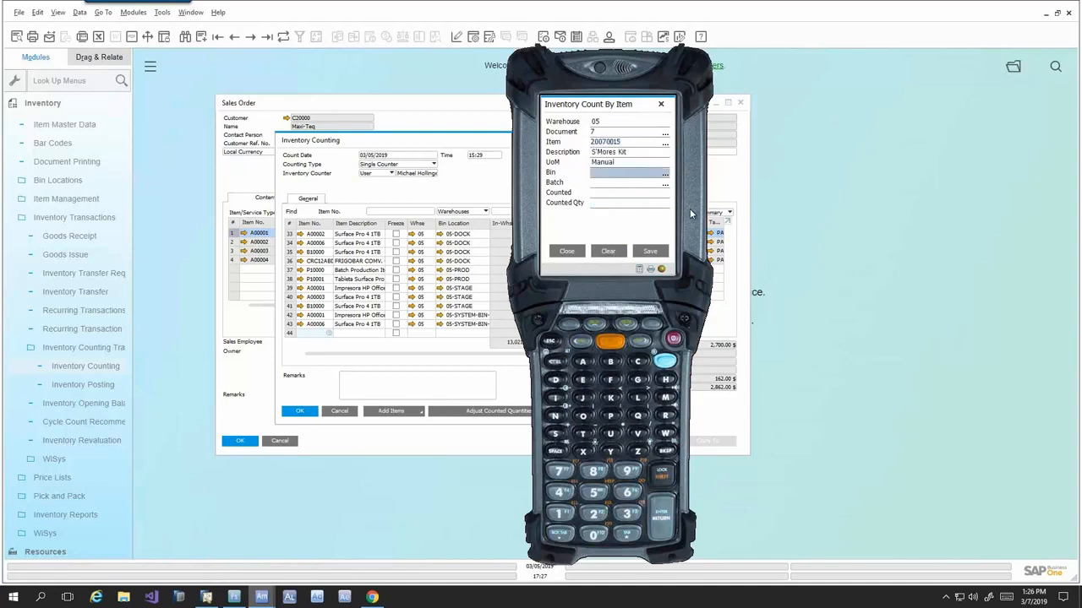
text(05-A2-S4-L3)
key(Return)
text(2458551)
key(Return)
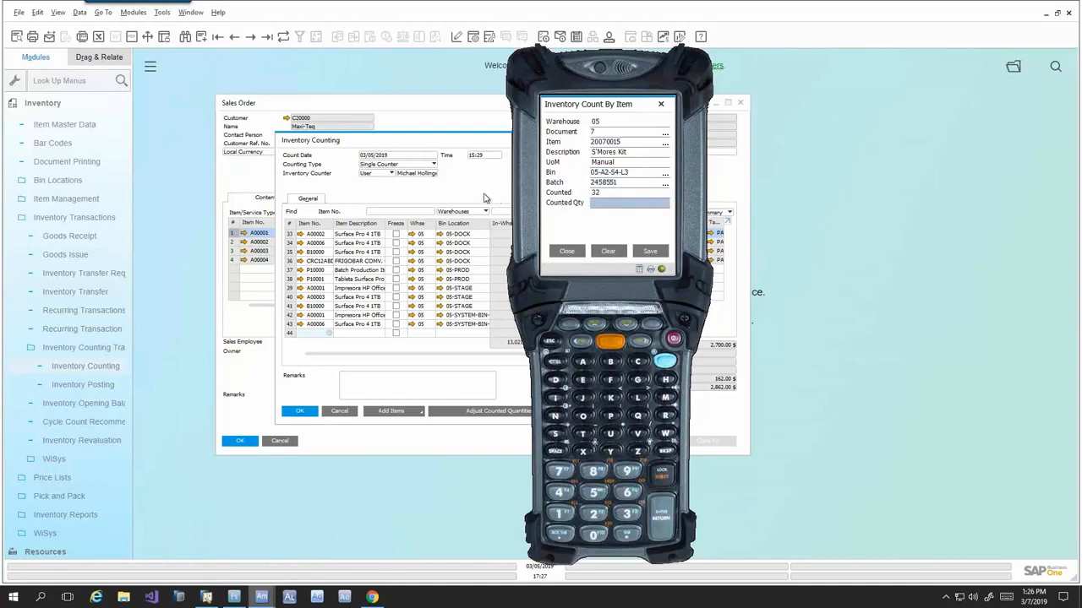
click(607, 256)
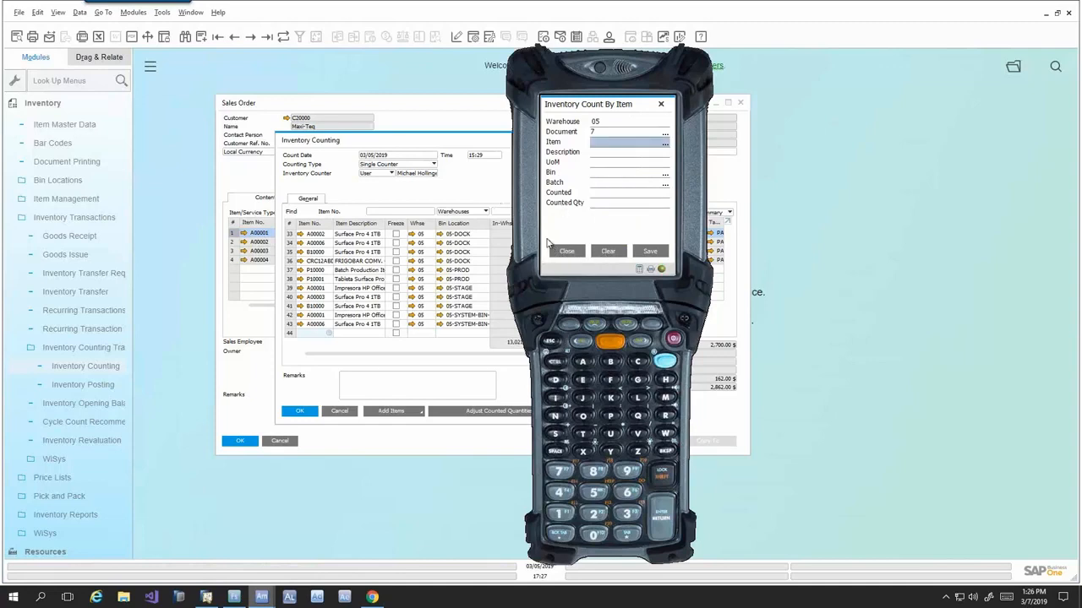
- Record a count of 30 for Marshmallows item 10070012 in bin 05-A2-S4-L3, batch 1370-00
text(10070012)
key(Return)
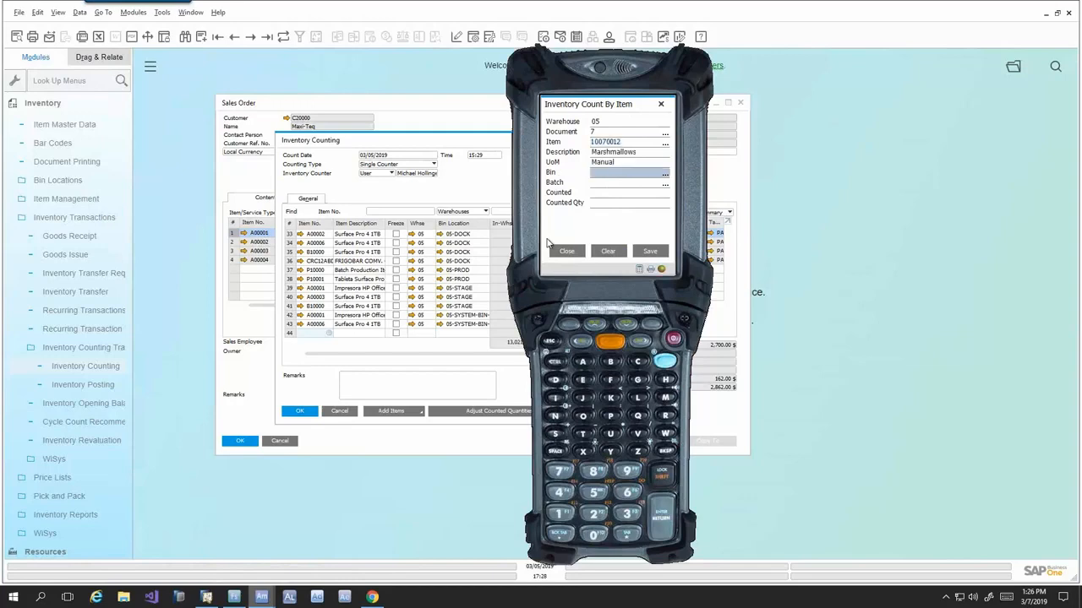
text(05-A2-S4-L3)
key(Return)
text(1370-00)
key(Return)
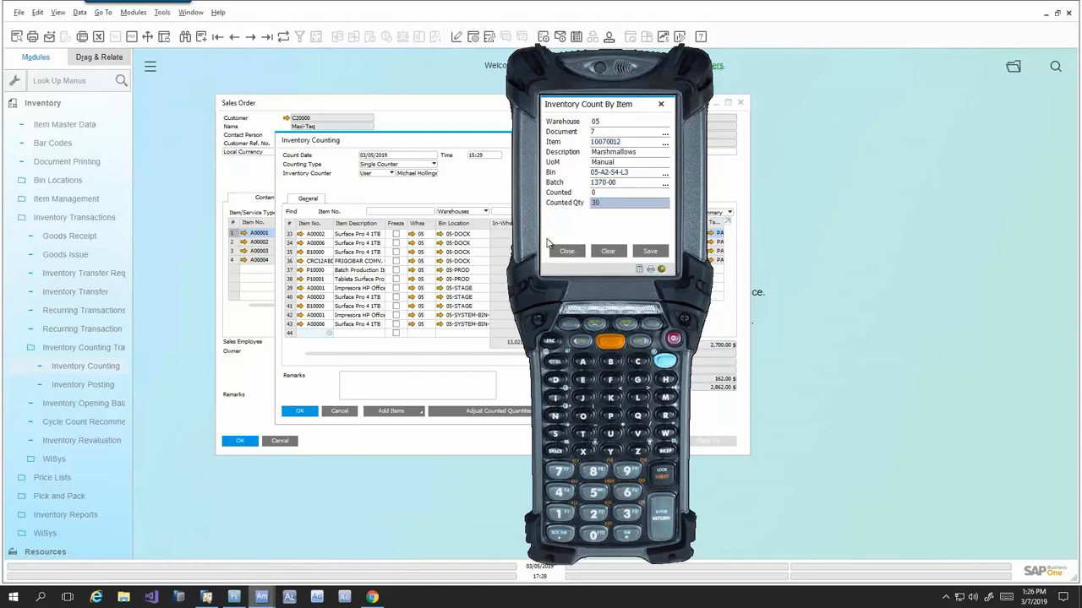
text(30)
key(Return)
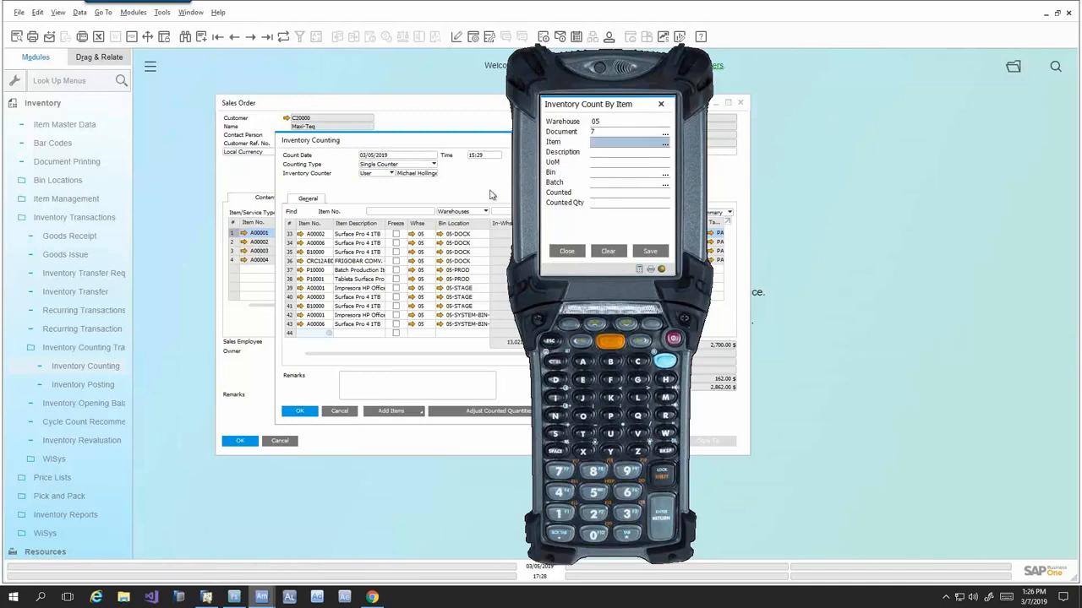
- Switch to SAP Business One, check the Marshmallows and S'Mores Kit counted quantities in inventory counting document 7, and close the desktop and handheld counts
click(492, 193)
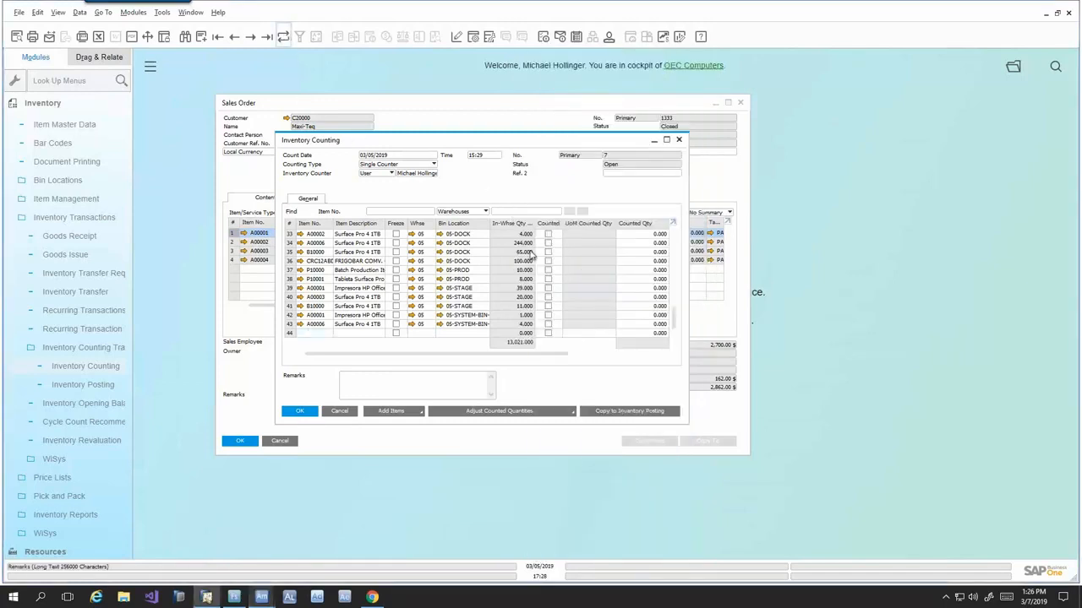
scroll(642, 298, up, 1)
scroll(642, 298, up, 7)
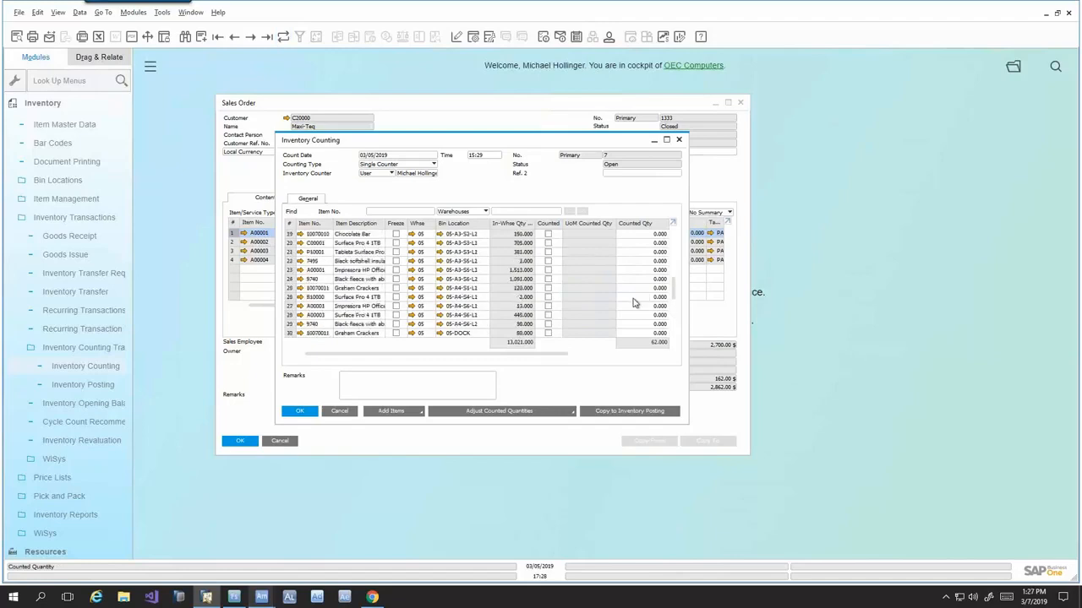
scroll(634, 302, up, 1)
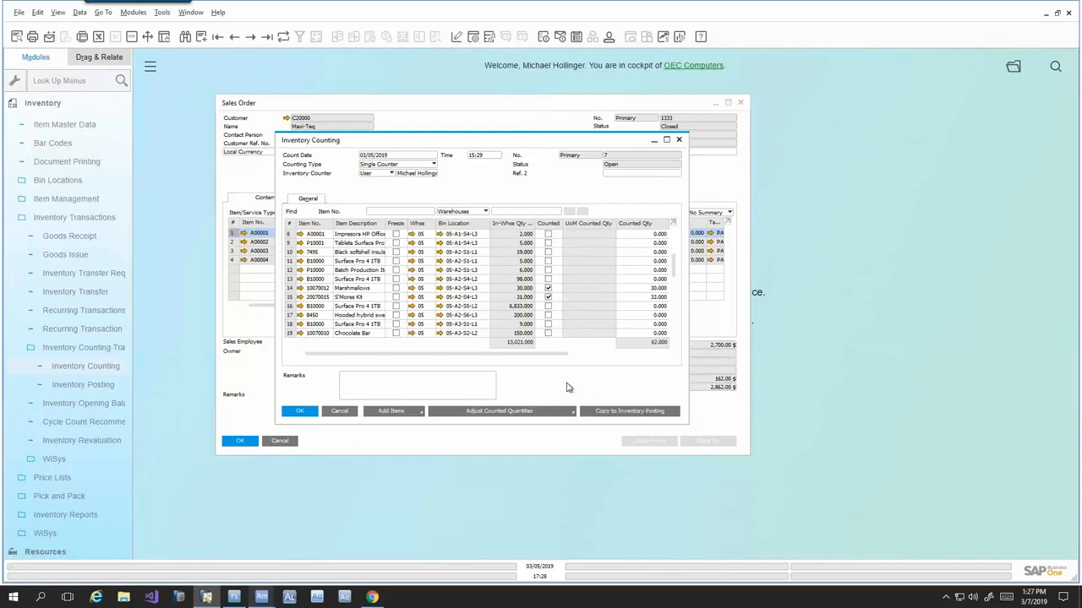
mouse_move(489, 355)
mouse_down()
mouse_move(612, 361)
mouse_move(474, 363)
mouse_up()
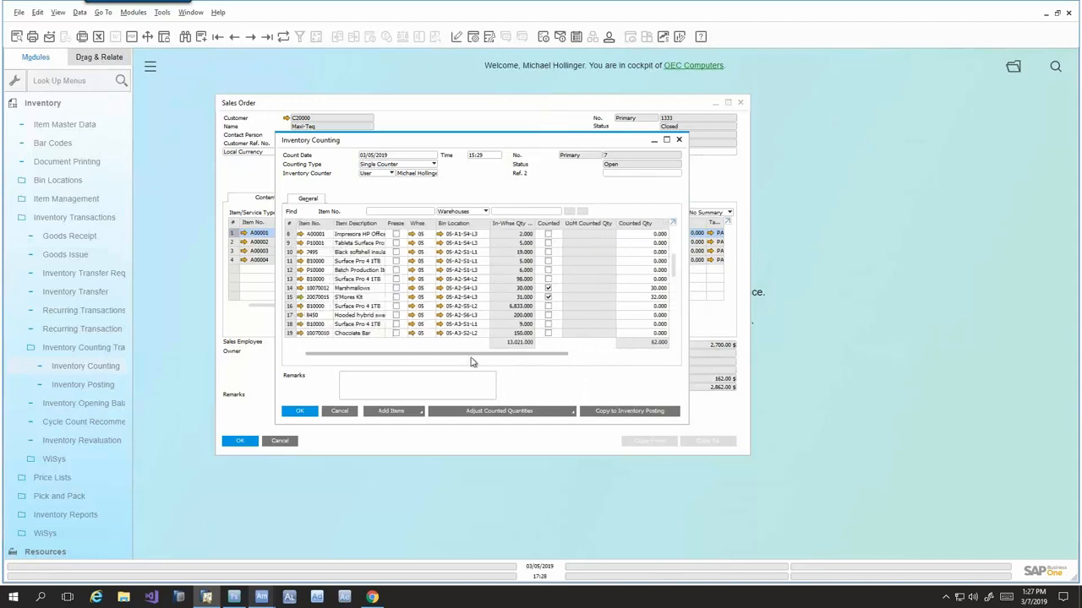
click(337, 411)
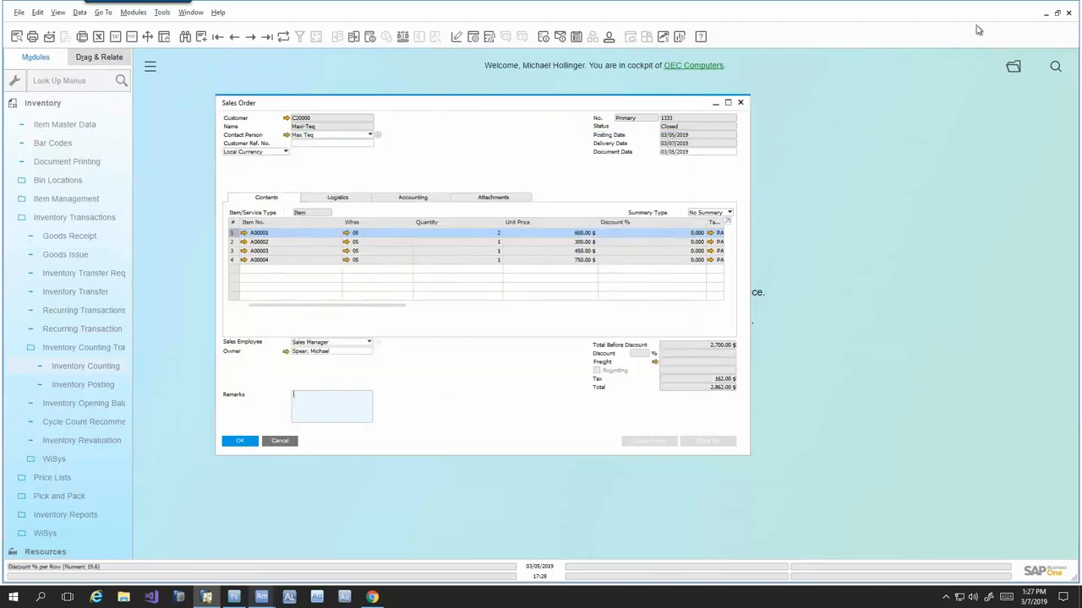
click(1047, 17)
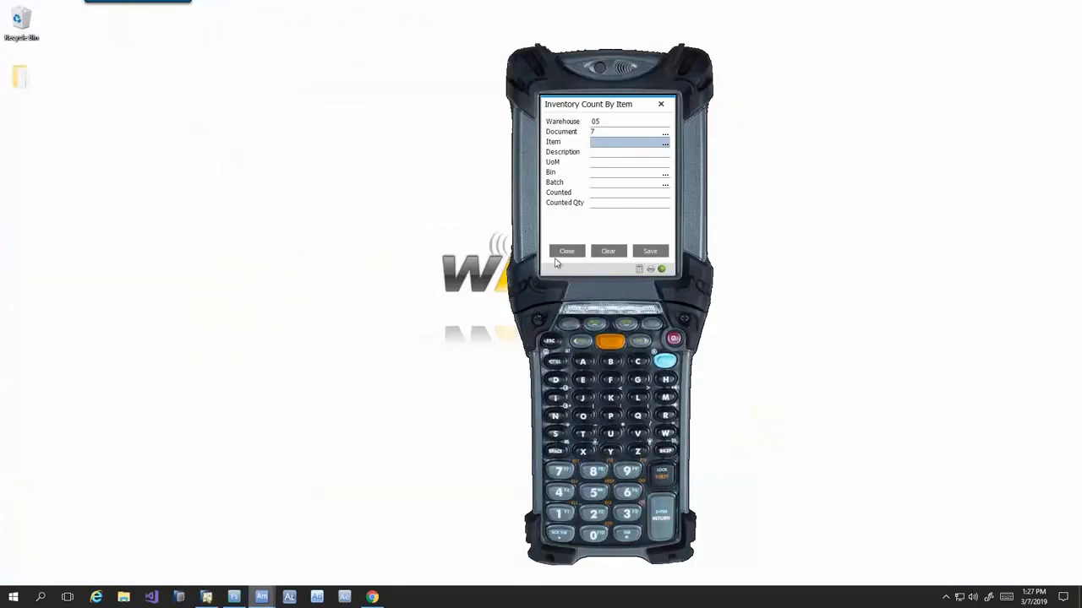
click(566, 252)
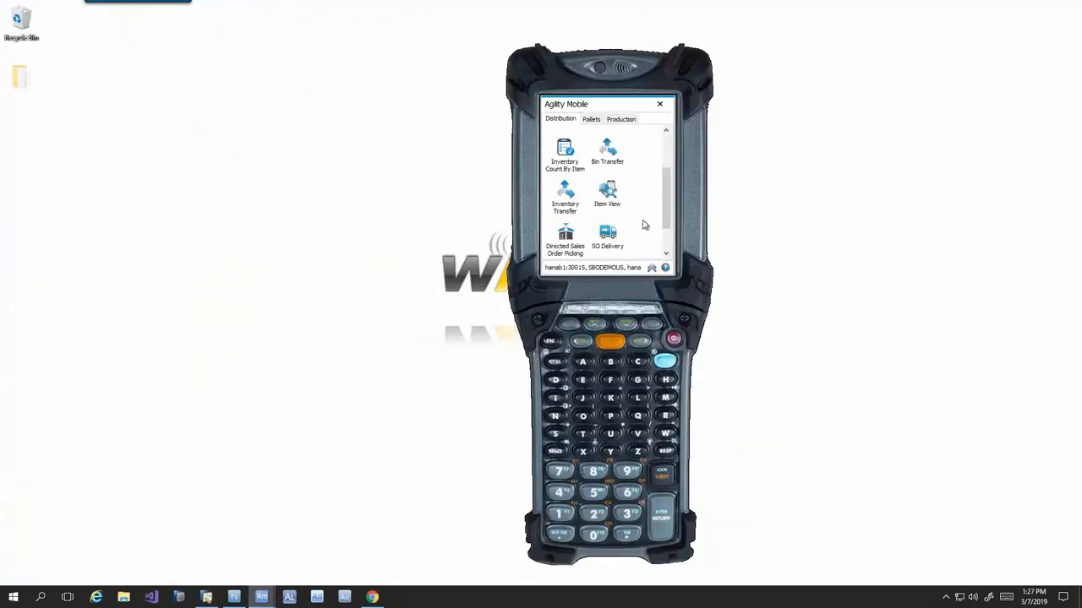
- Set the handheld's language to Spanish (Latin) in the device options, save, and view the translated purchase order goods receipt form
drag(666, 203, 669, 151)
click(650, 268)
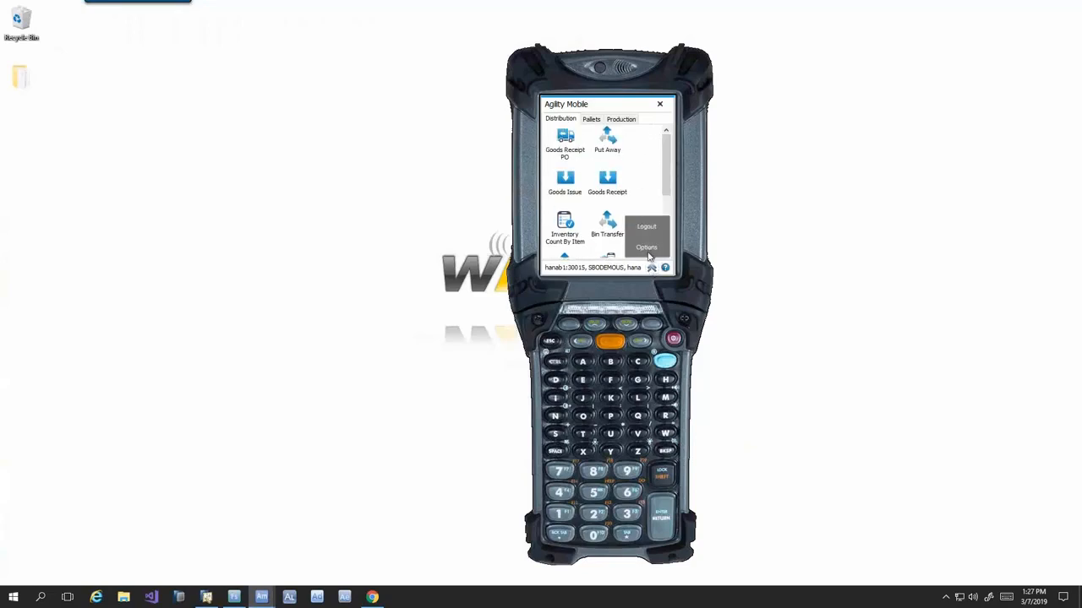
click(647, 249)
click(641, 119)
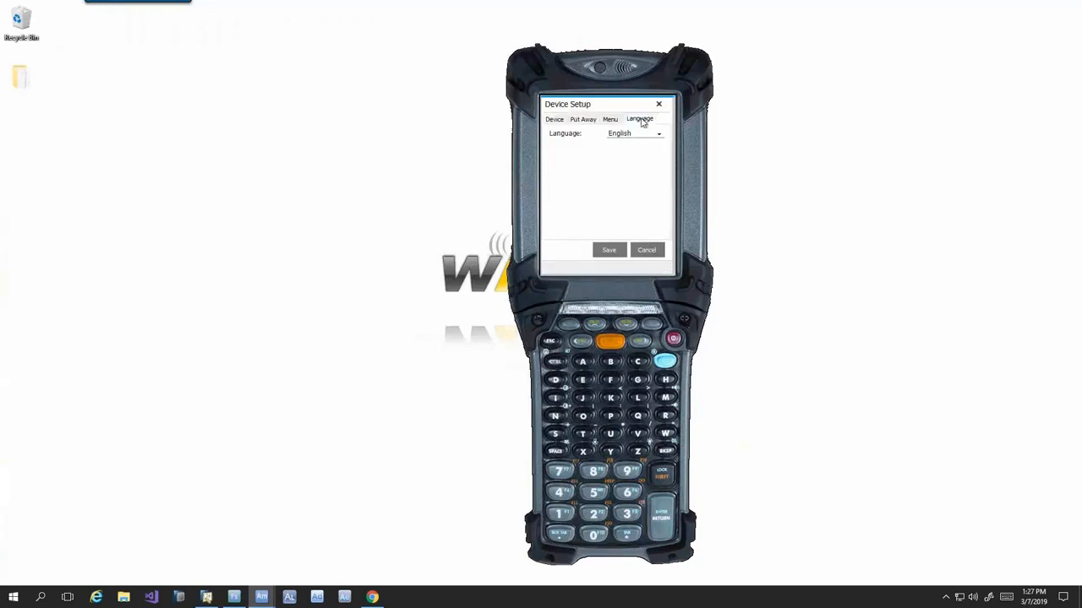
click(648, 136)
click(635, 156)
click(622, 250)
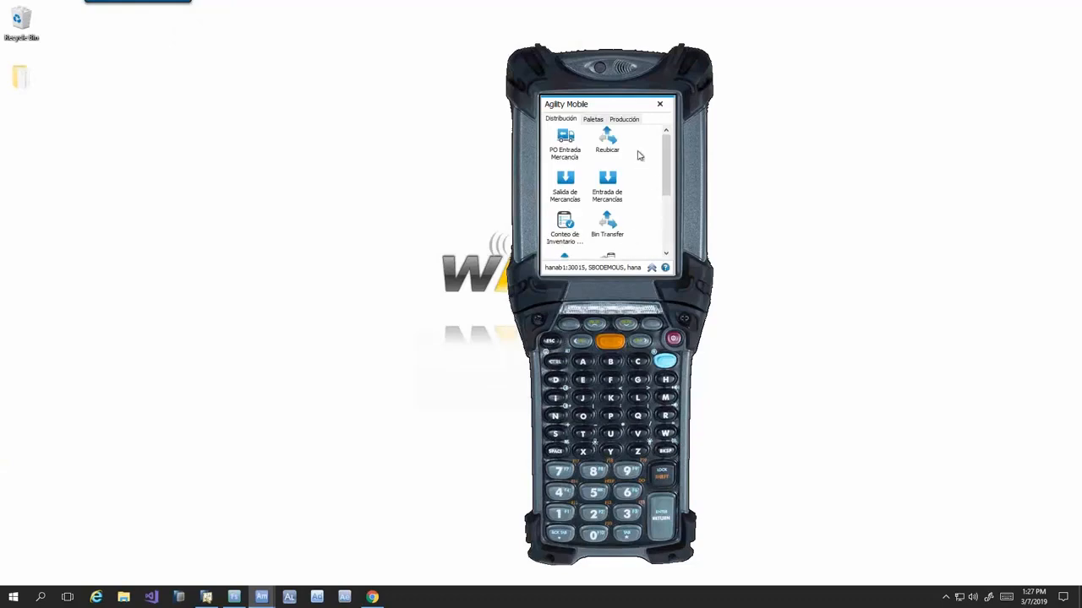
click(563, 149)
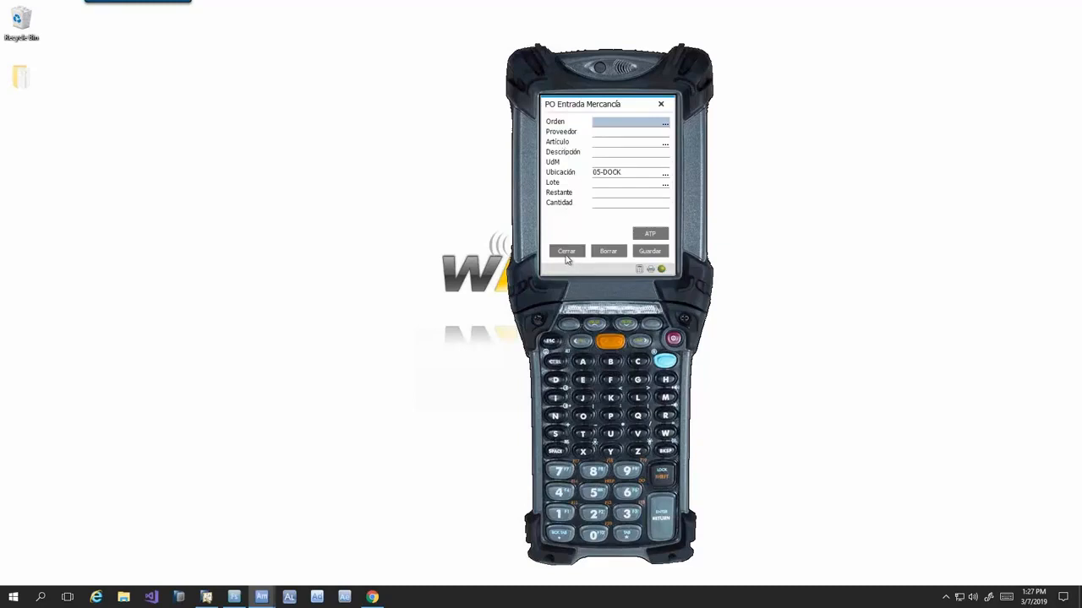
click(566, 252)
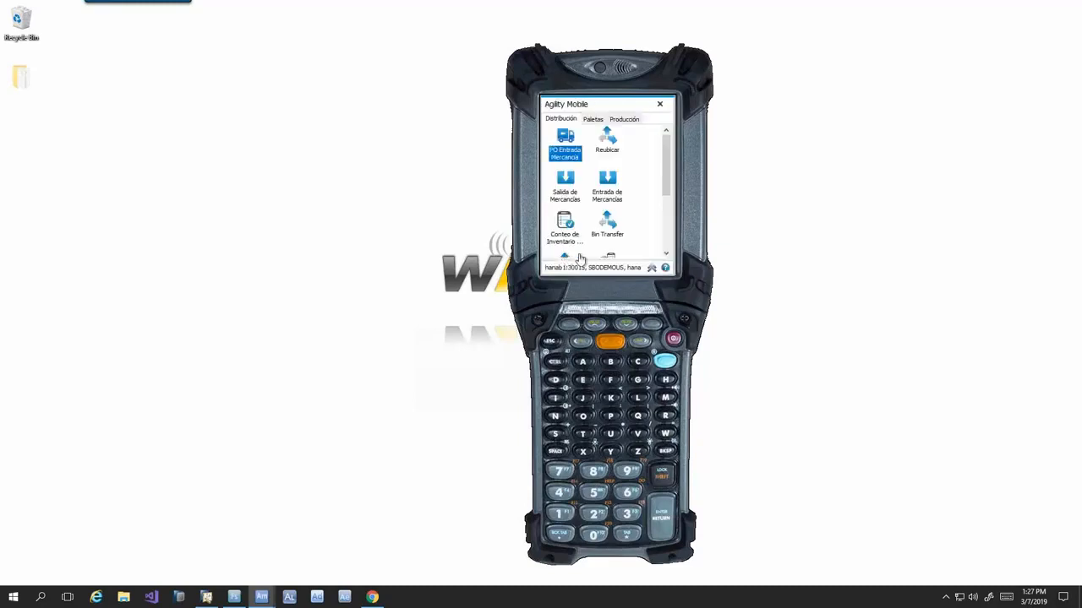
- Set the handheld's language back to English in the device options and save the setup
click(651, 267)
click(652, 250)
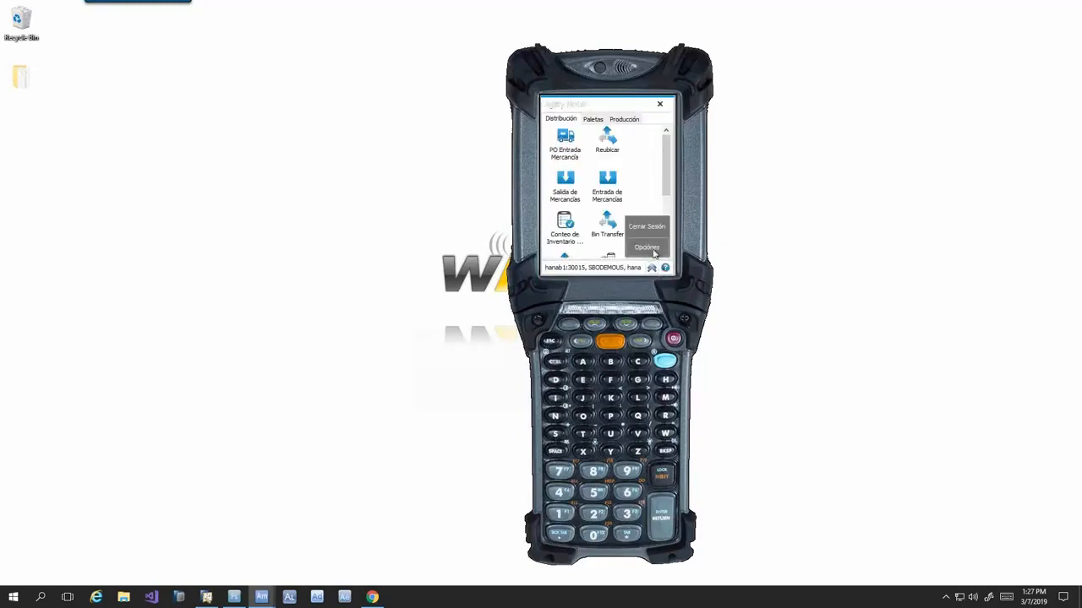
click(645, 119)
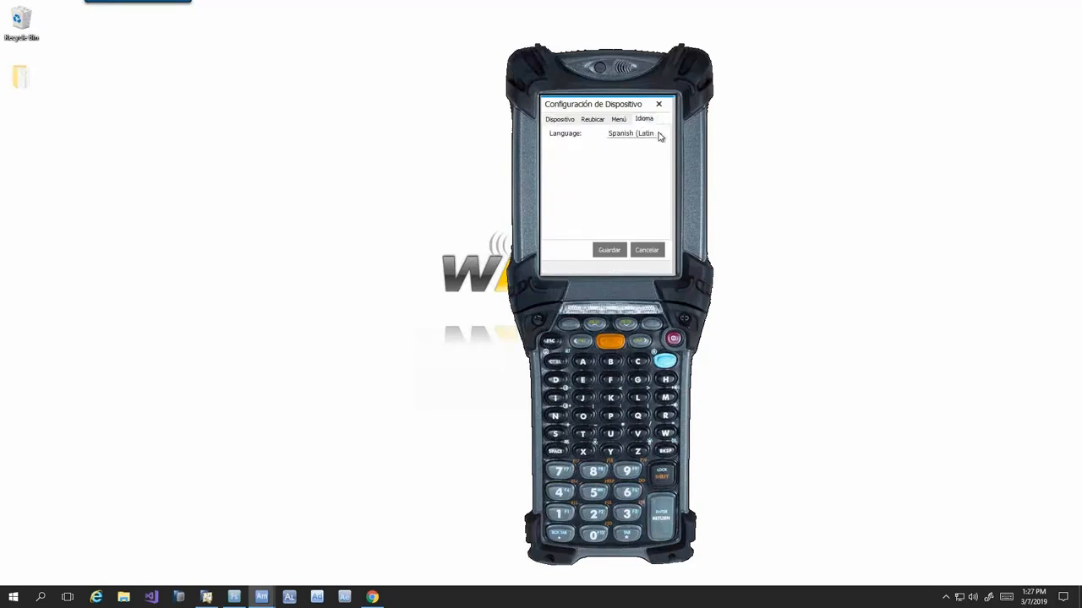
click(658, 136)
click(647, 153)
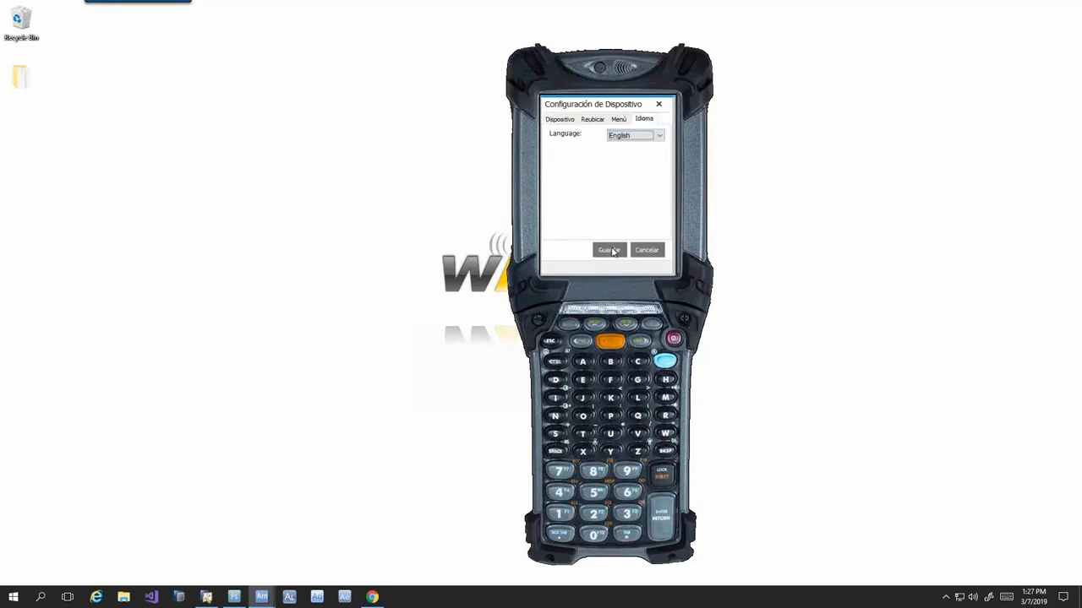
click(609, 250)
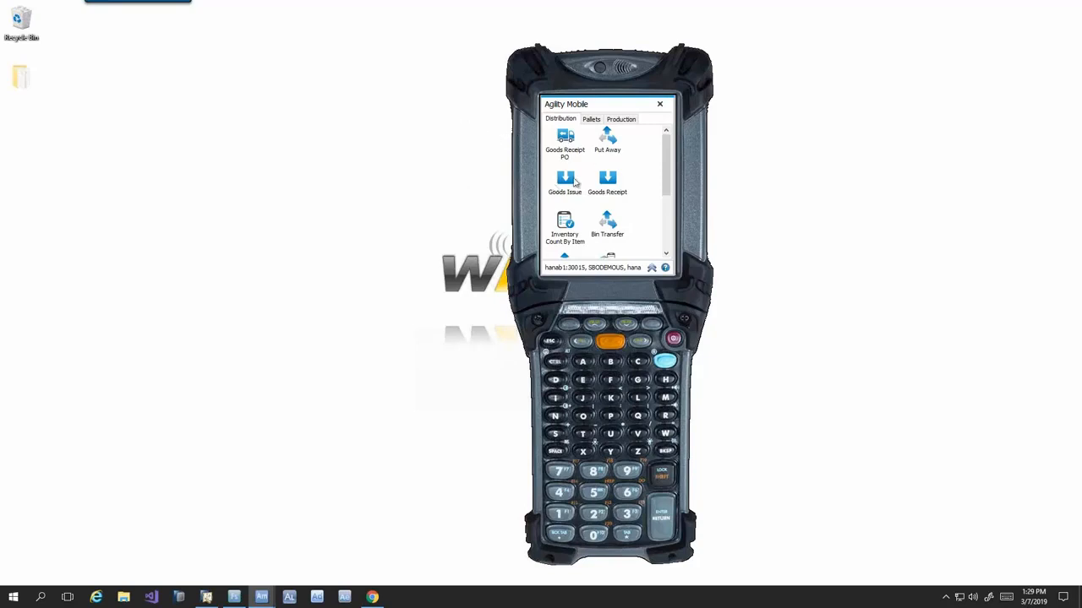
- Switch to WiSys Visual Form Studio and open the handheld's Goods Receipt PO form alongside its design
click(234, 597)
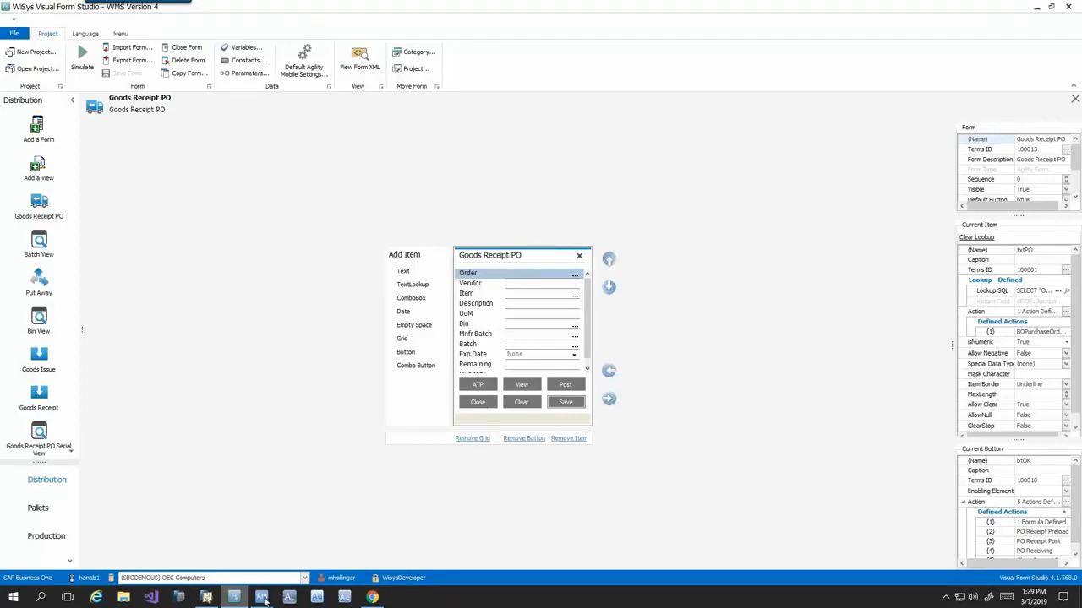
mouse_move(275, 594)
click(204, 545)
click(576, 144)
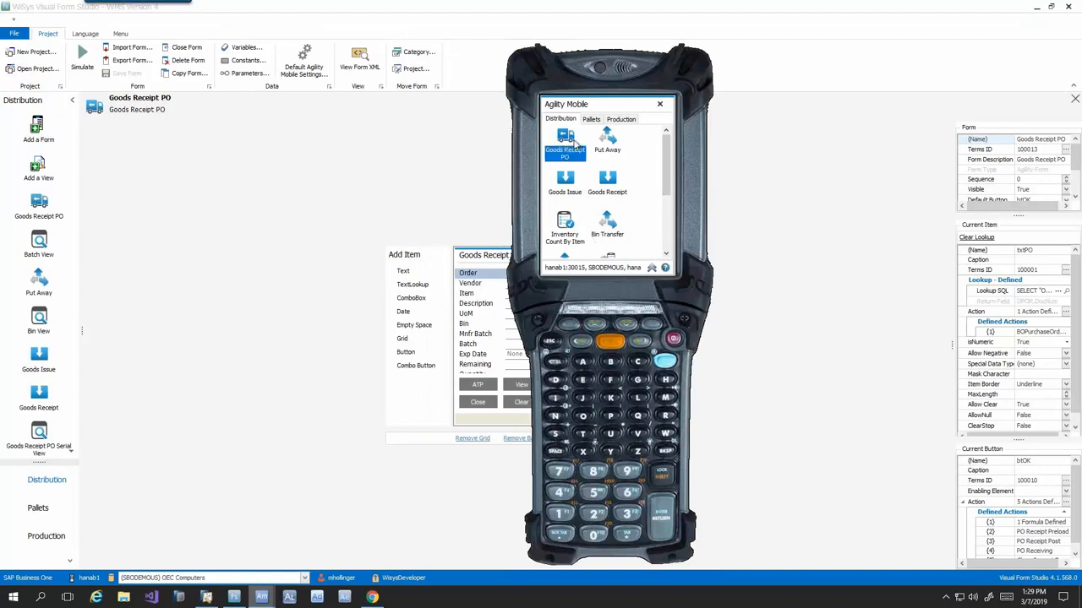
drag(595, 110, 720, 105)
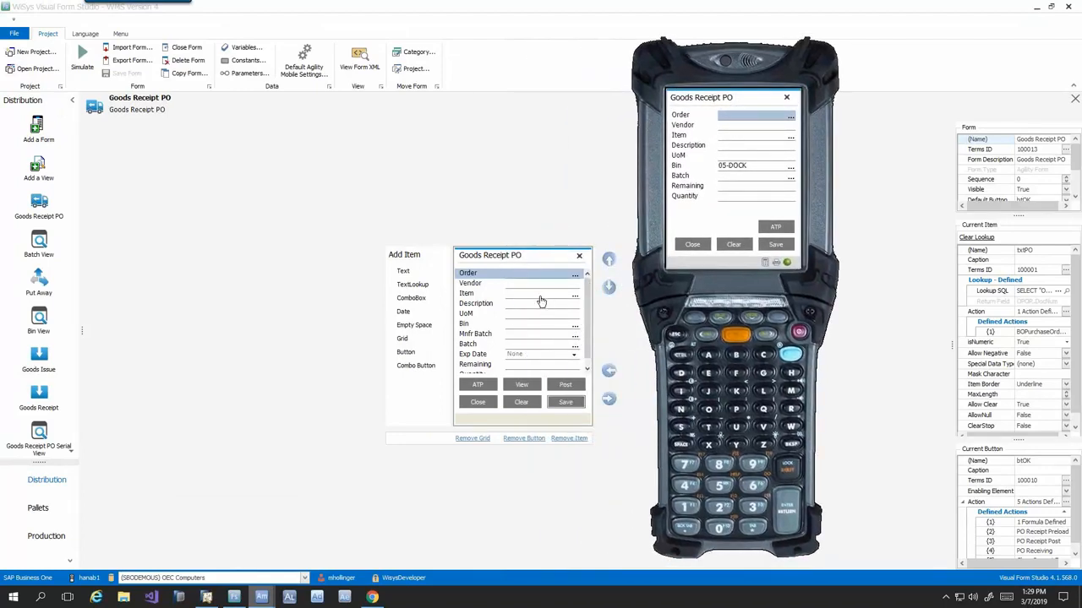
- Add a Text field to the Goods Receipt PO form and move it up between Description and UoM
click(533, 284)
click(532, 295)
click(533, 314)
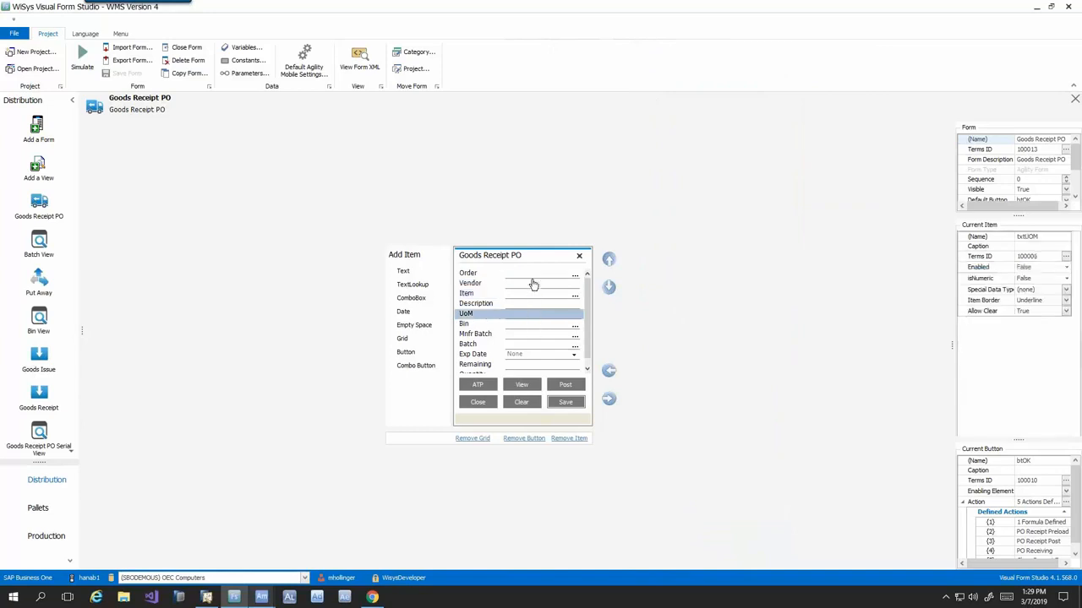
click(534, 278)
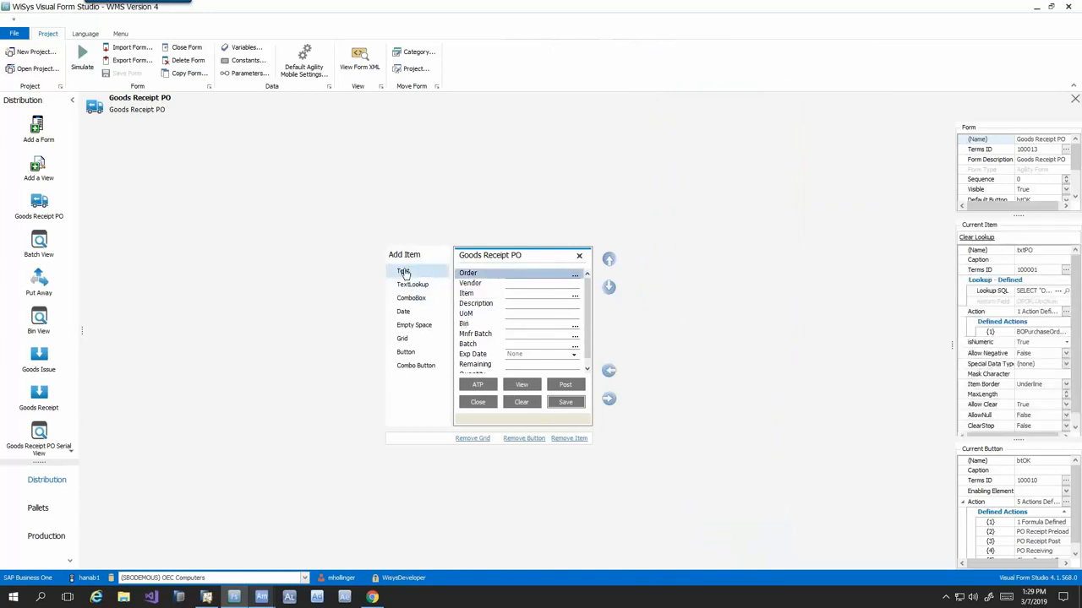
click(404, 272)
drag(586, 295, 576, 332)
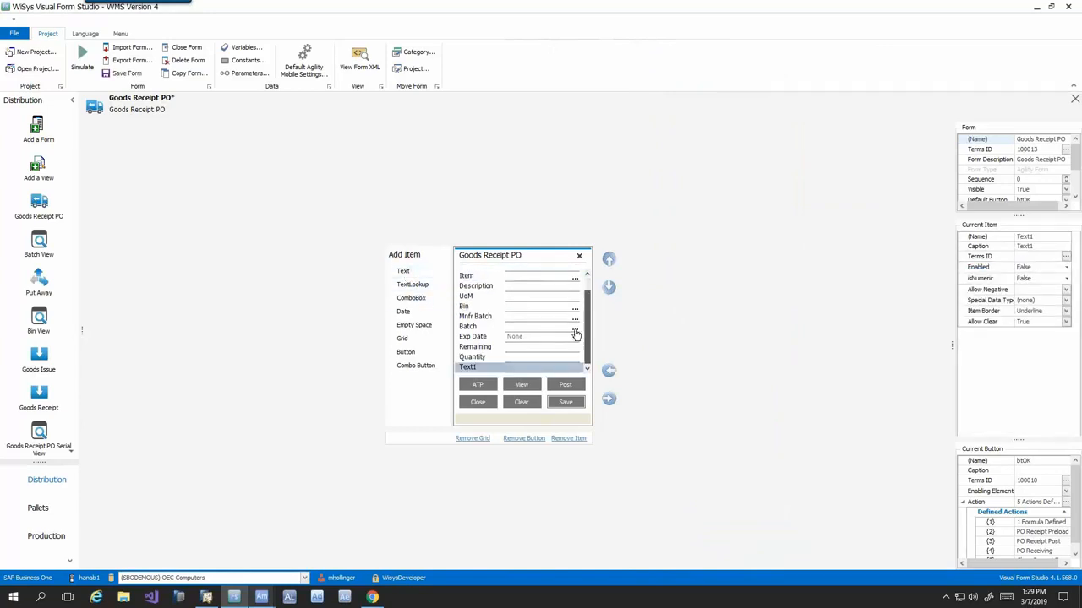
click(503, 368)
click(609, 260)
click(609, 260)
click(609, 261)
click(610, 260)
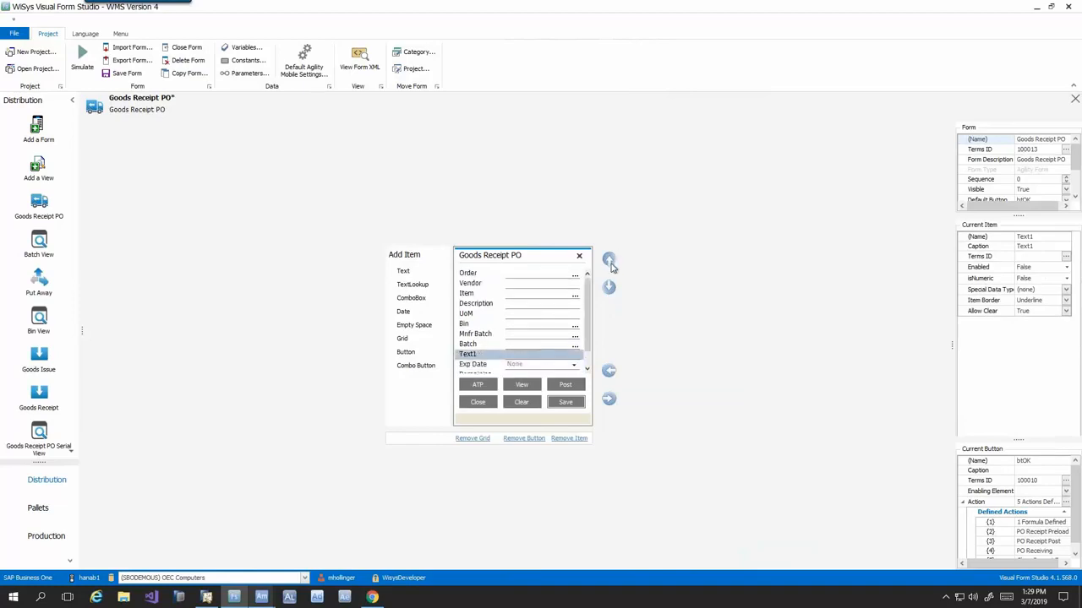
click(609, 262)
click(609, 261)
click(609, 261)
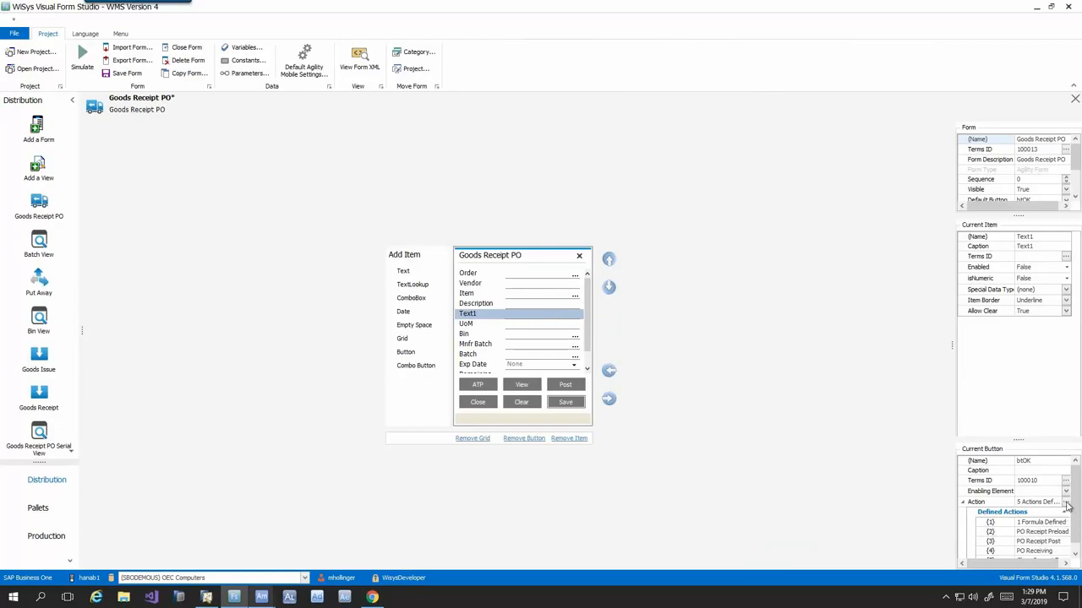
- Open the object properties of the PO Receipt Post transaction in the Save button's actions
click(1070, 502)
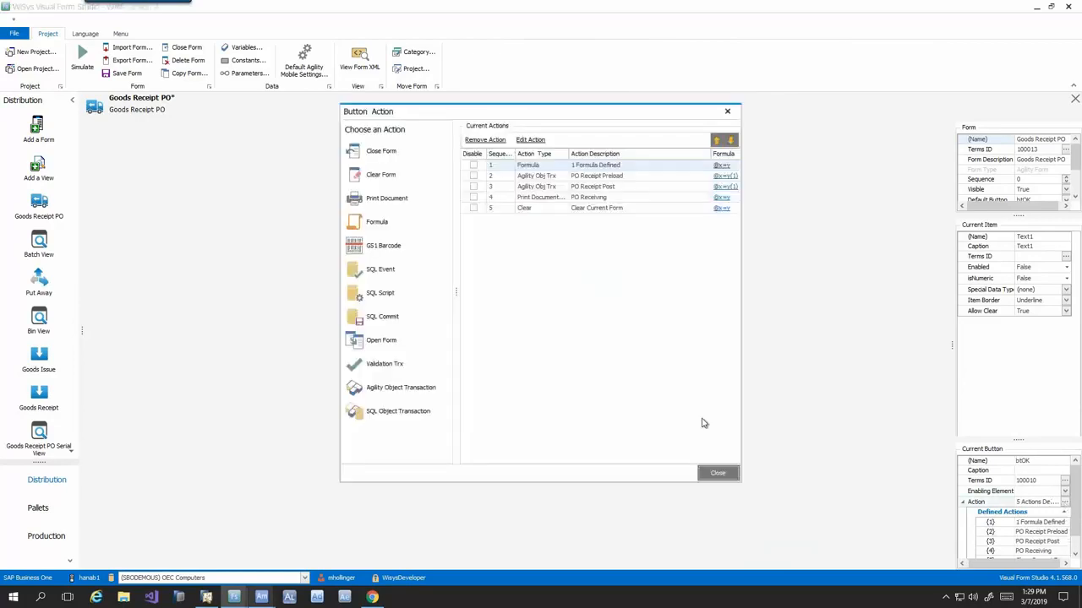
click(597, 187)
double_click(582, 189)
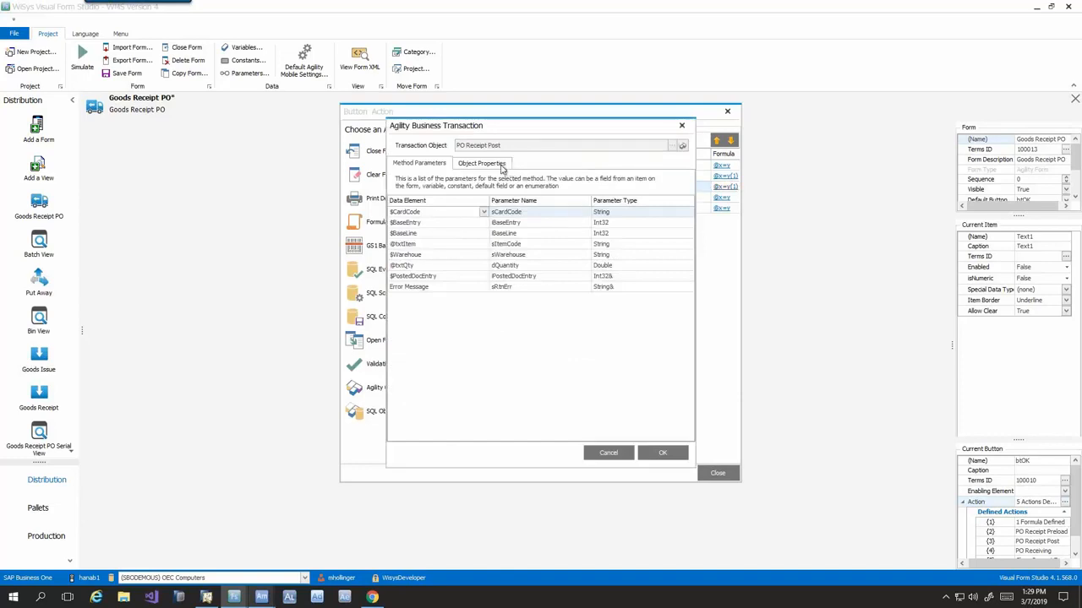
click(504, 166)
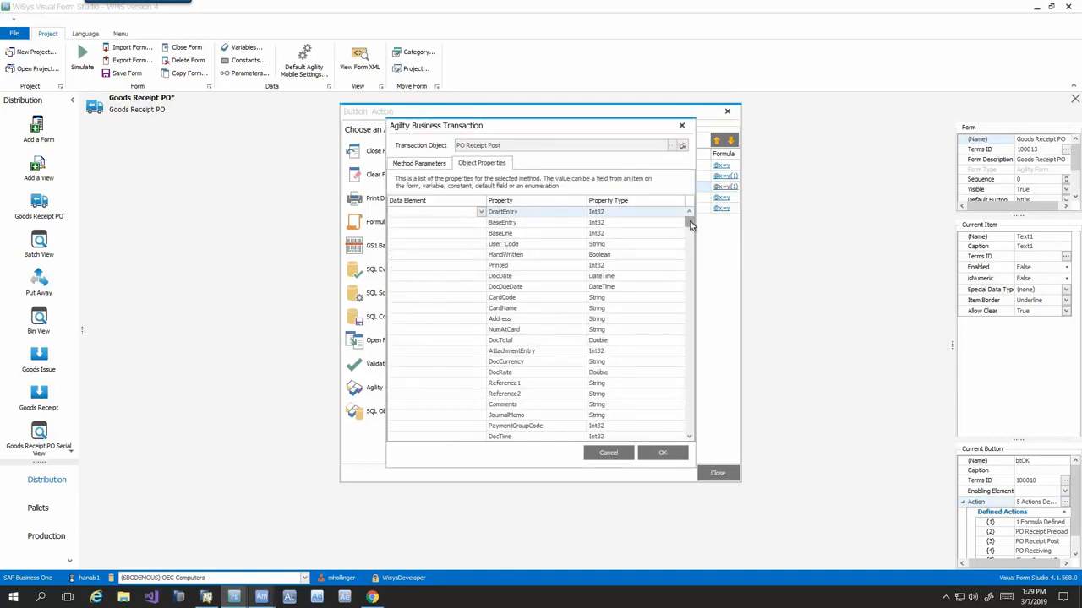
drag(690, 224, 690, 316)
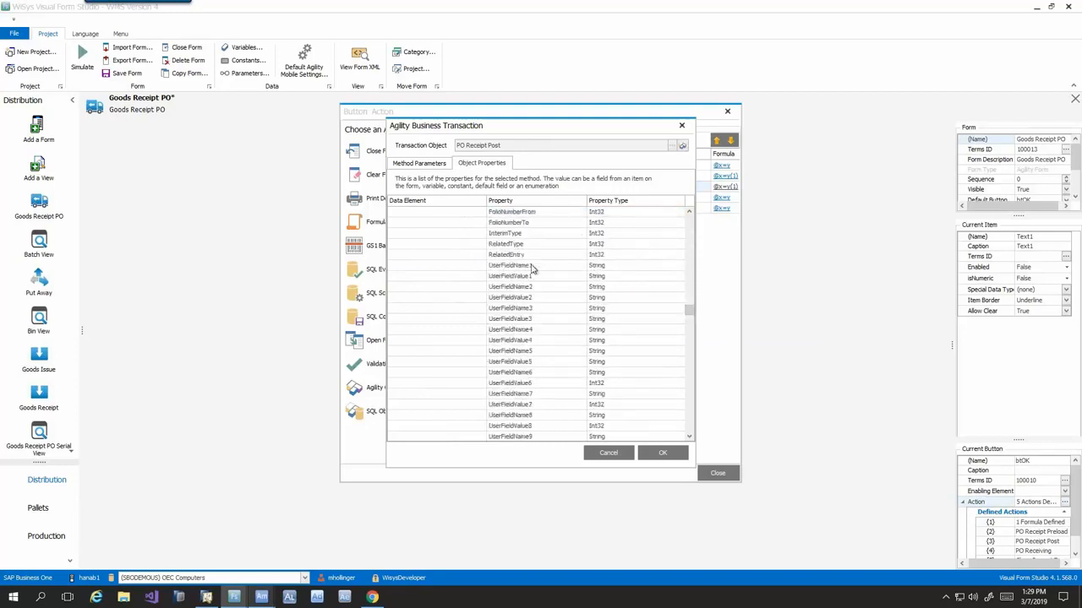
click(531, 267)
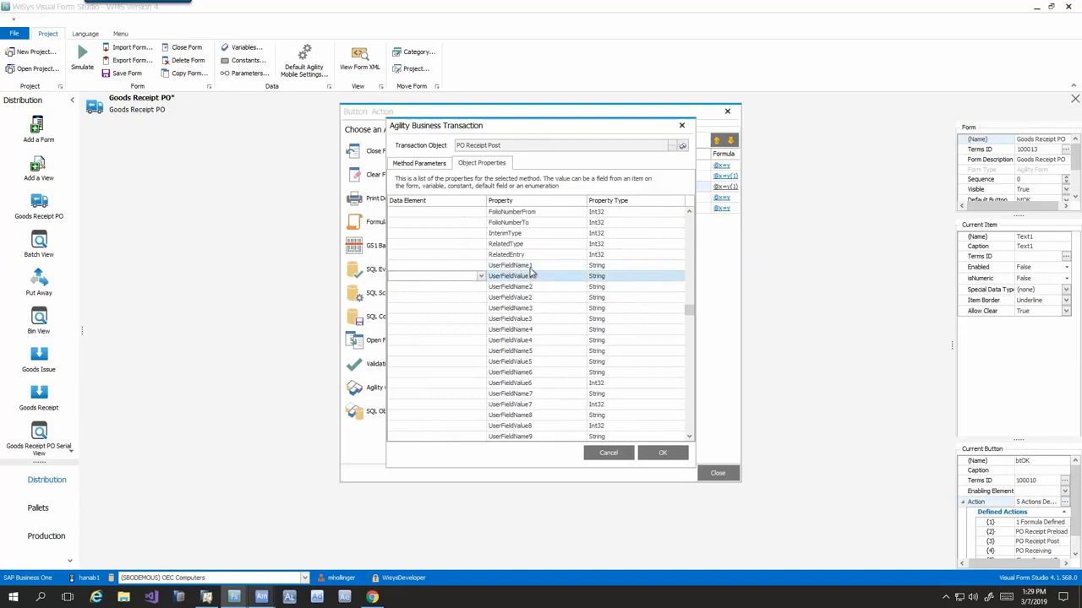
click(472, 266)
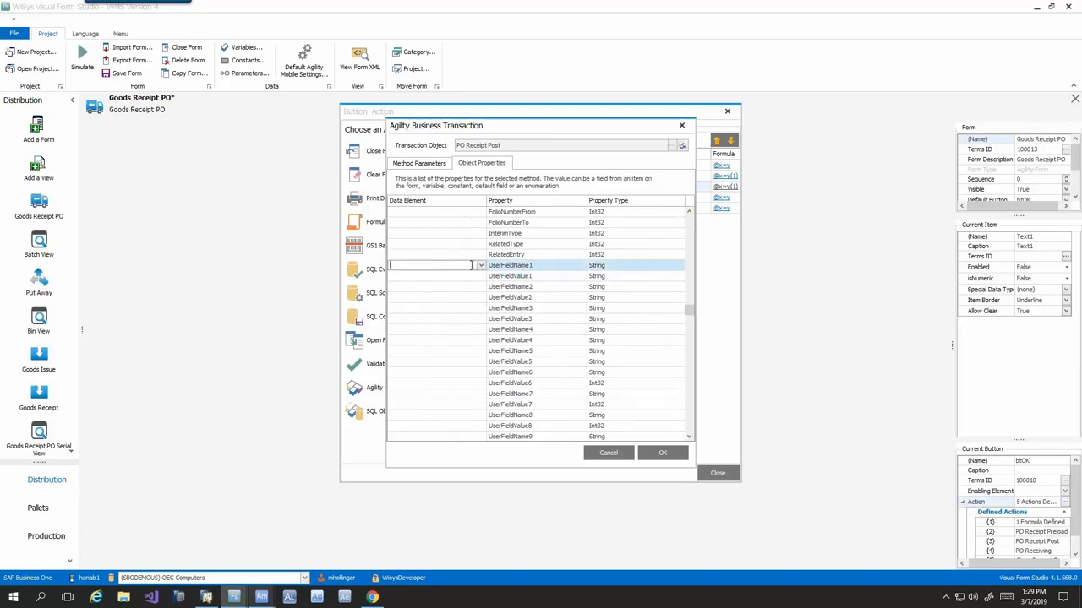
text(U_UDF1)
click(475, 281)
click(481, 277)
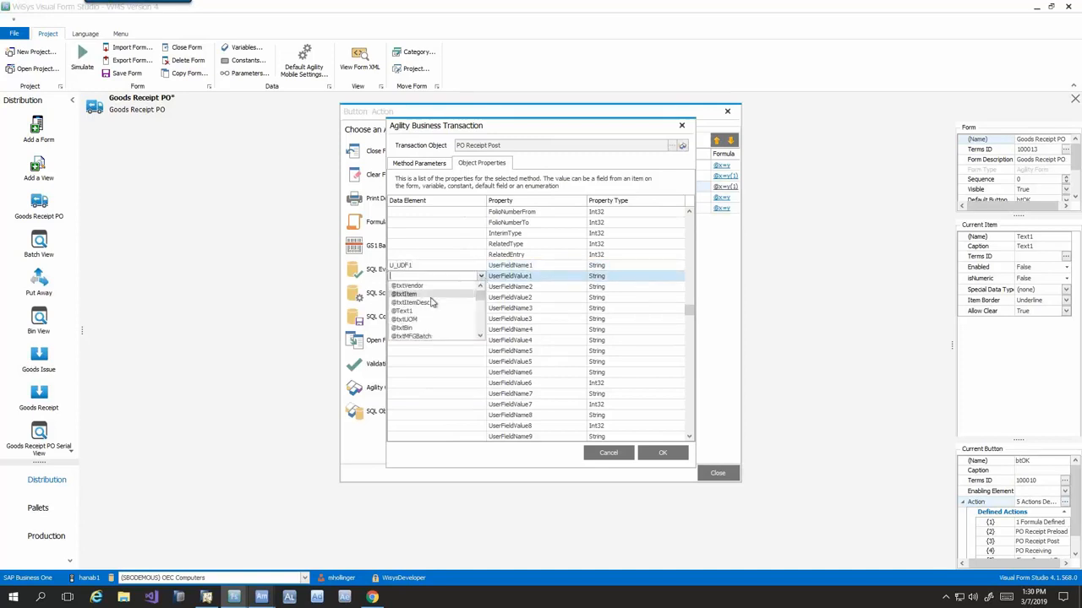
click(408, 310)
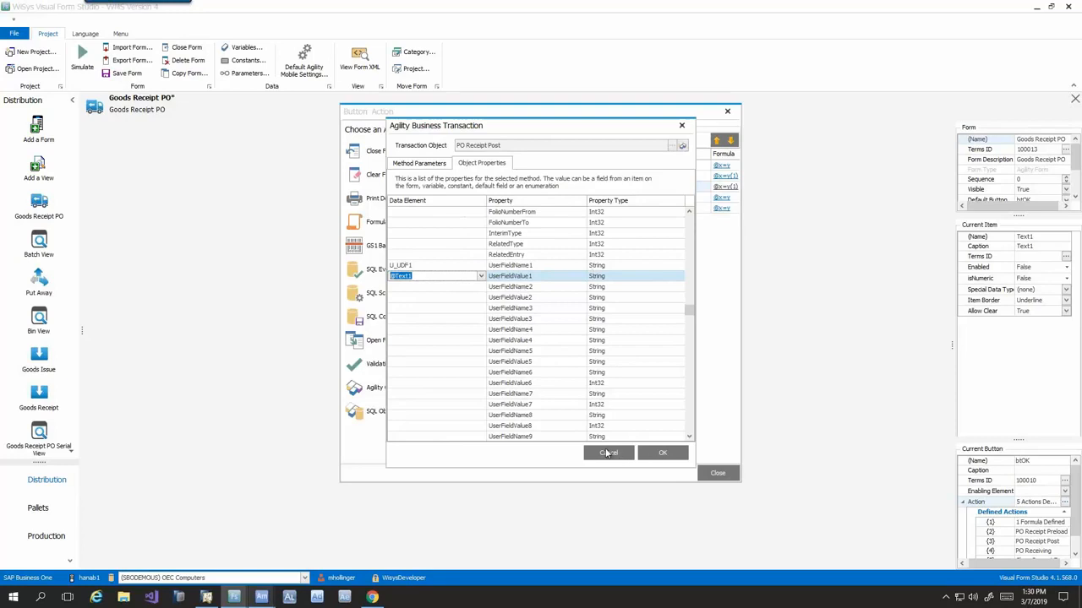
click(655, 456)
click(717, 474)
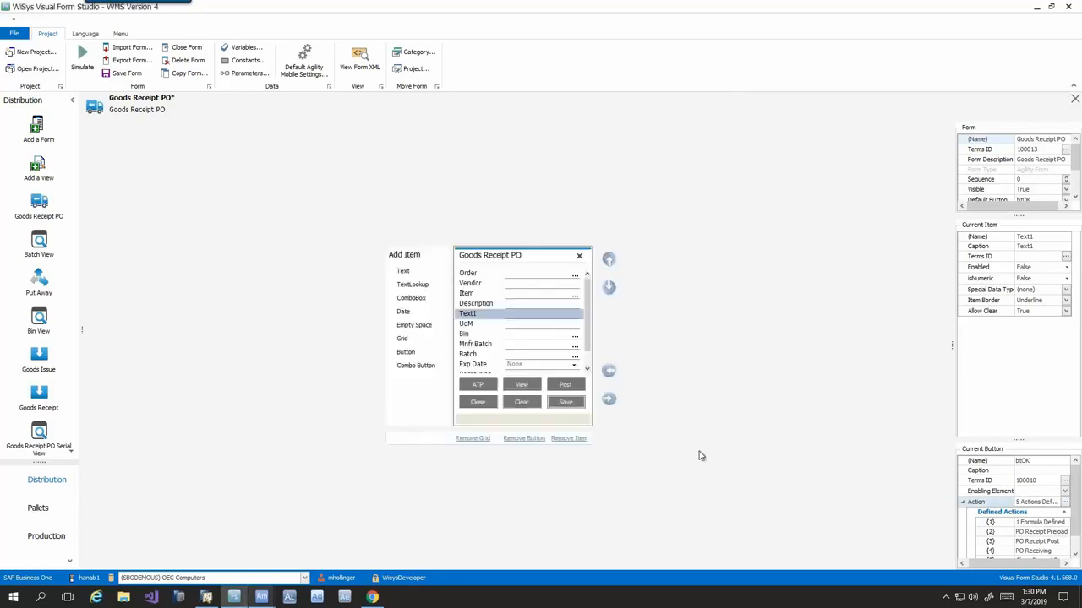
- Save the modified Goods Receipt PO form and run its simulation
click(129, 74)
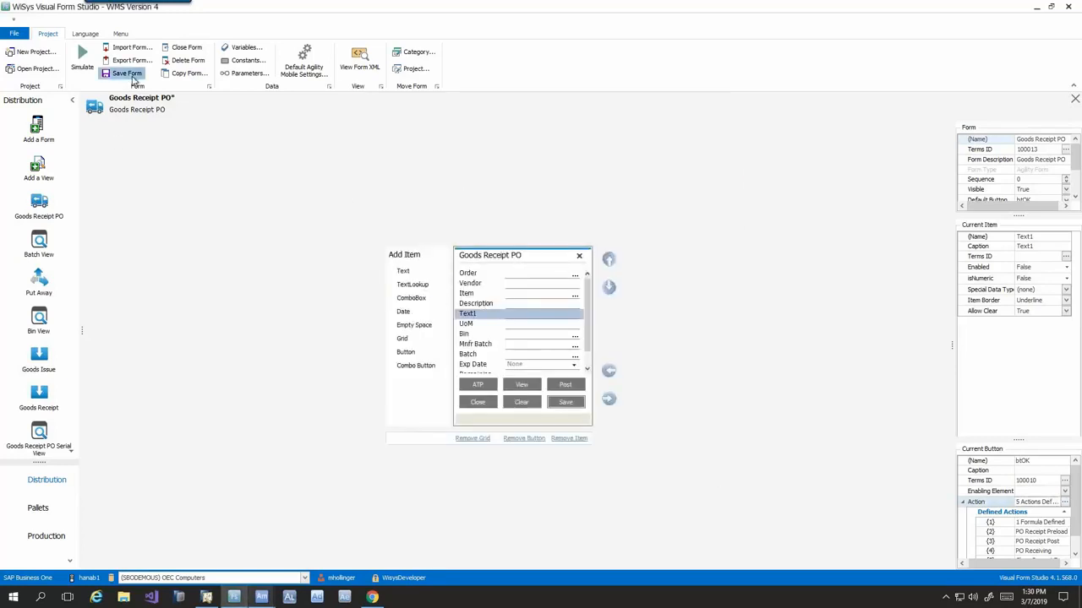
click(82, 61)
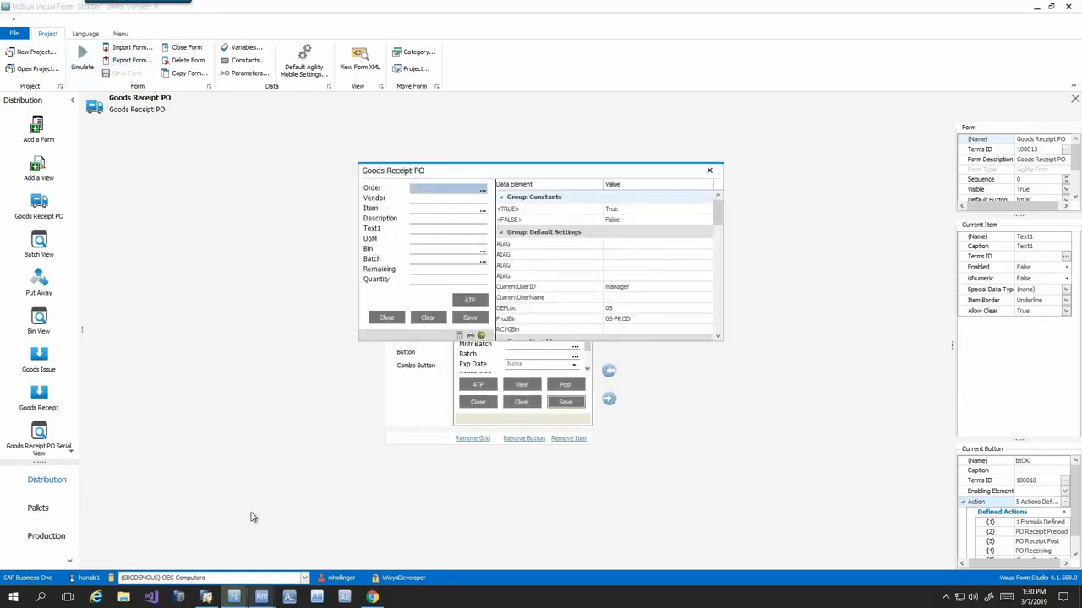
- Reload the Goods Receipt PO form on the handheld to check the added Text1 field, and close it and the simulation
click(266, 599)
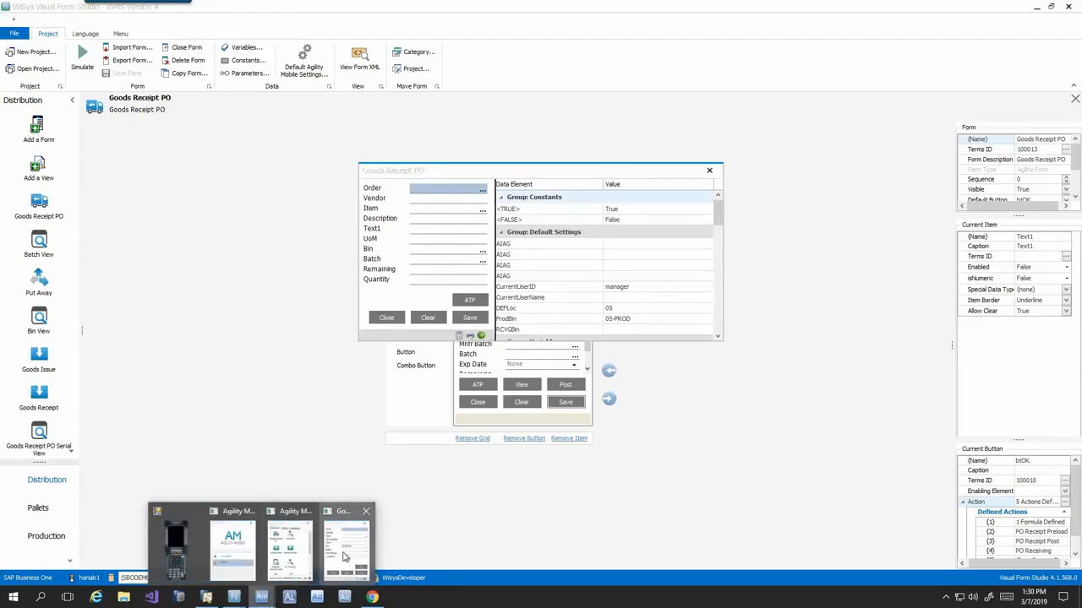
click(341, 553)
click(688, 244)
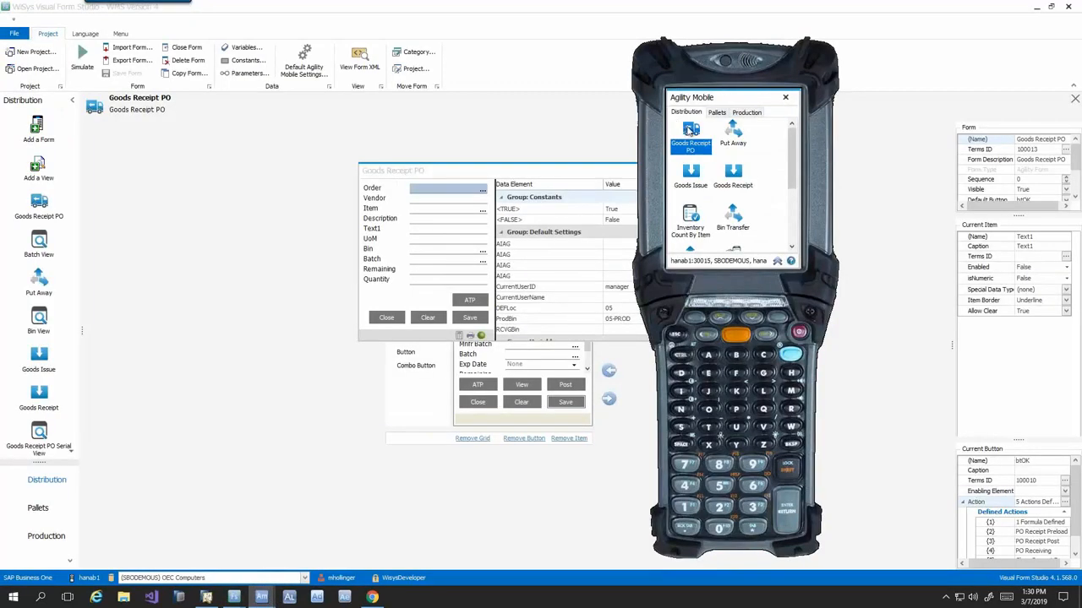
double_click(689, 133)
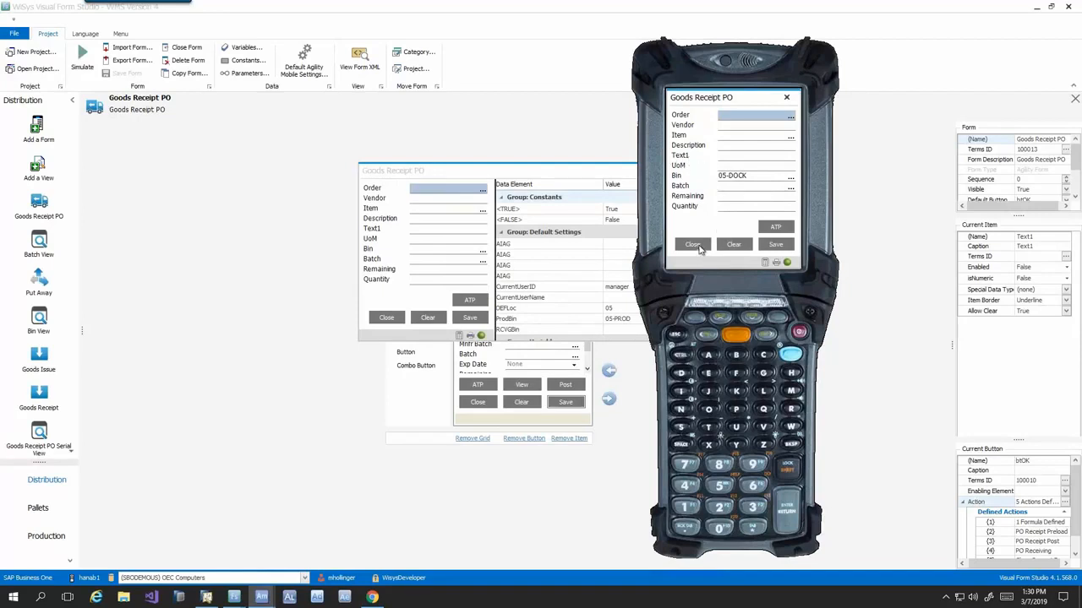
click(694, 245)
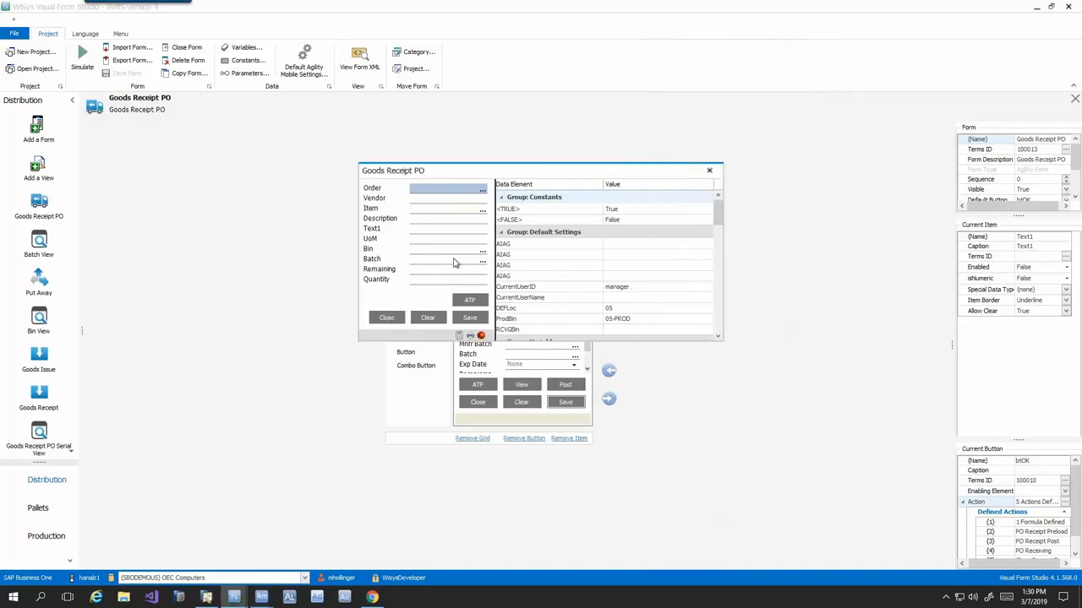
click(386, 317)
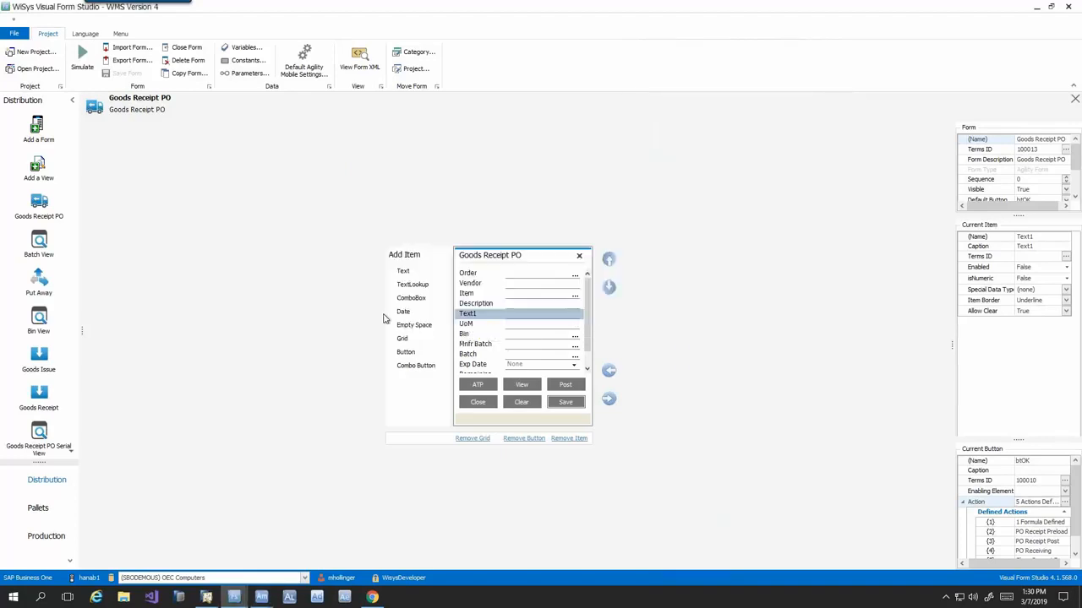
- Open the Directed Sales Order Picking form from the Distribution forms for design
scroll(36, 369, down, 4)
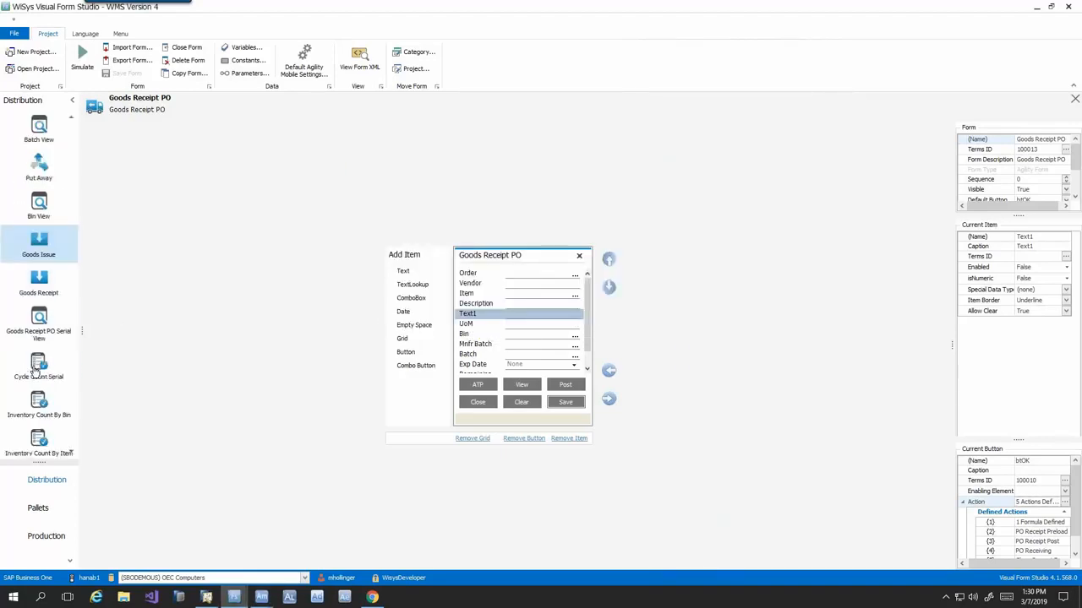
scroll(38, 368, down, 5)
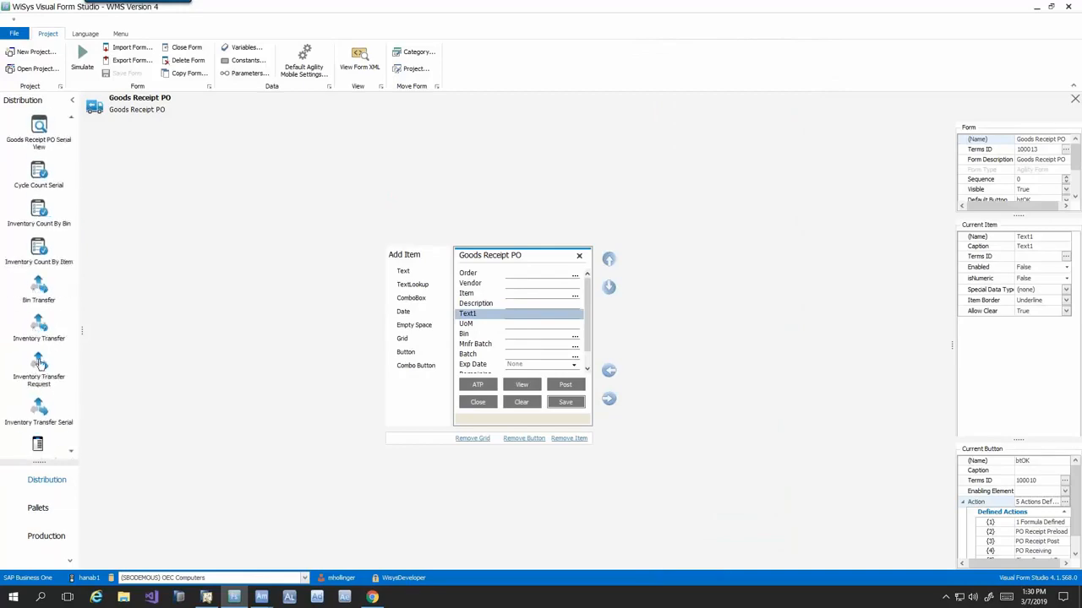
scroll(38, 372, down, 5)
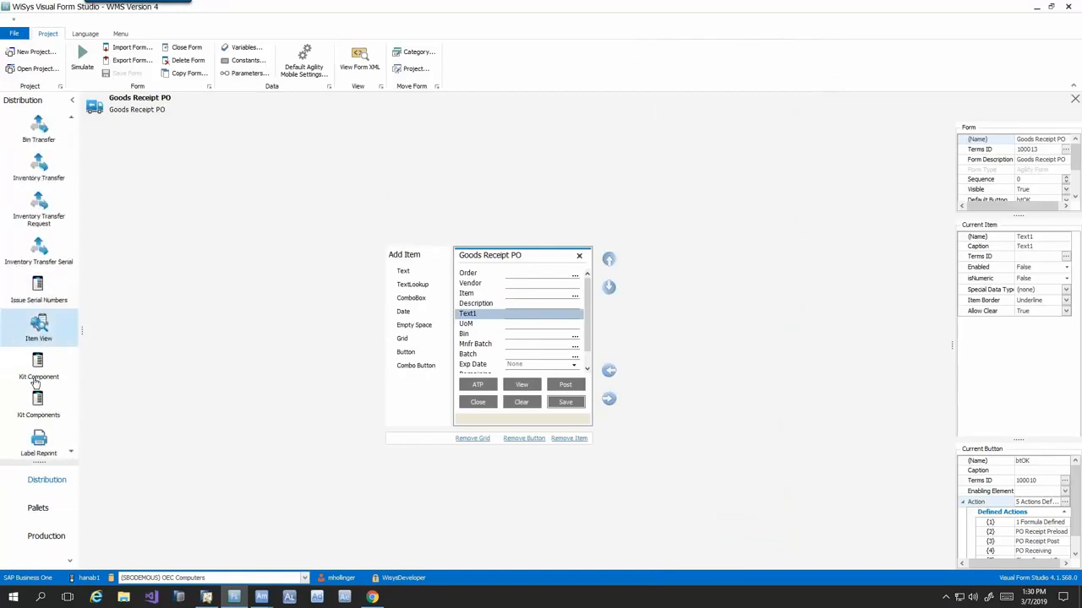
scroll(35, 383, down, 1)
scroll(35, 384, down, 6)
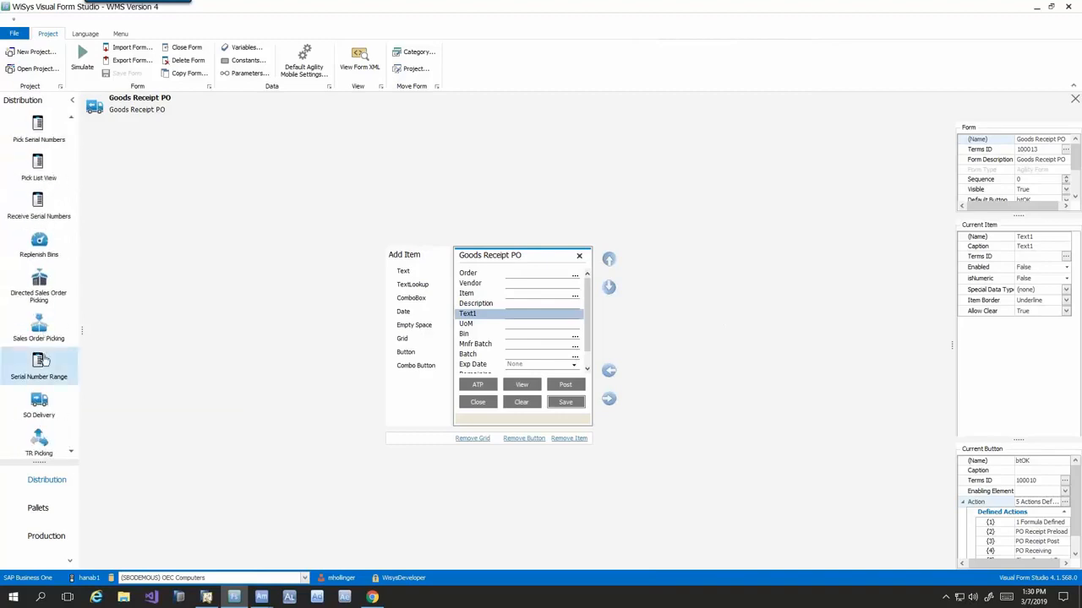
click(39, 288)
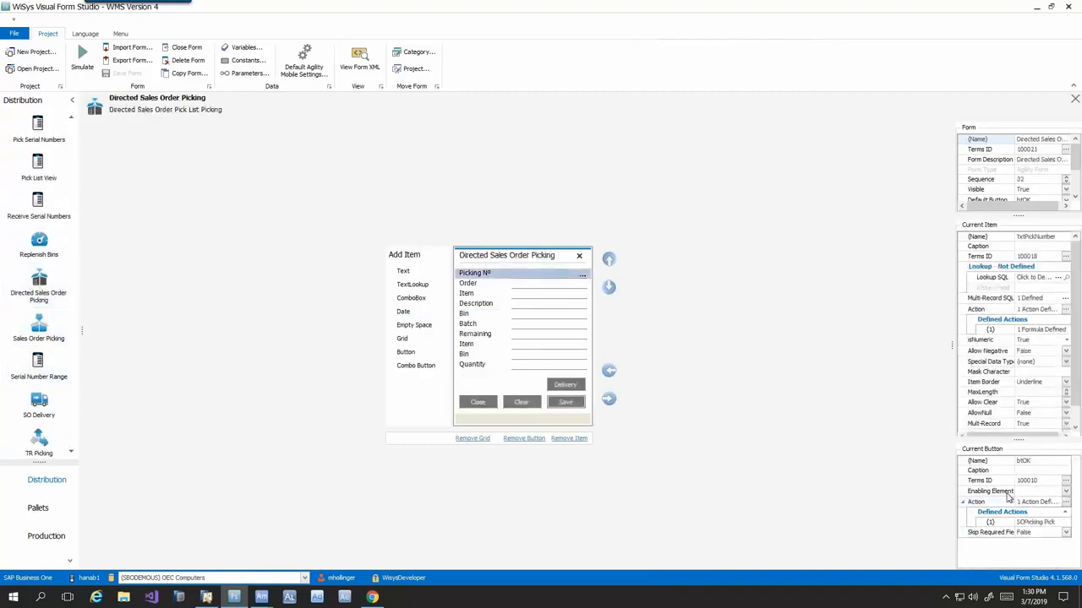
- Examine the method parameters of the Save button's SOPicking Pick transaction and leave it without changes
click(1066, 504)
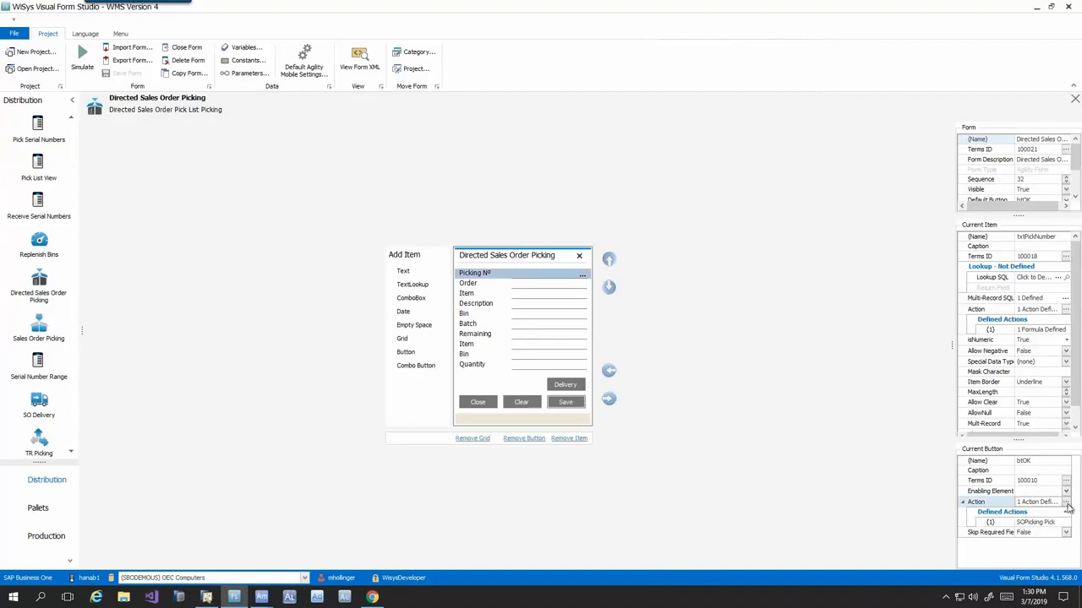
click(589, 165)
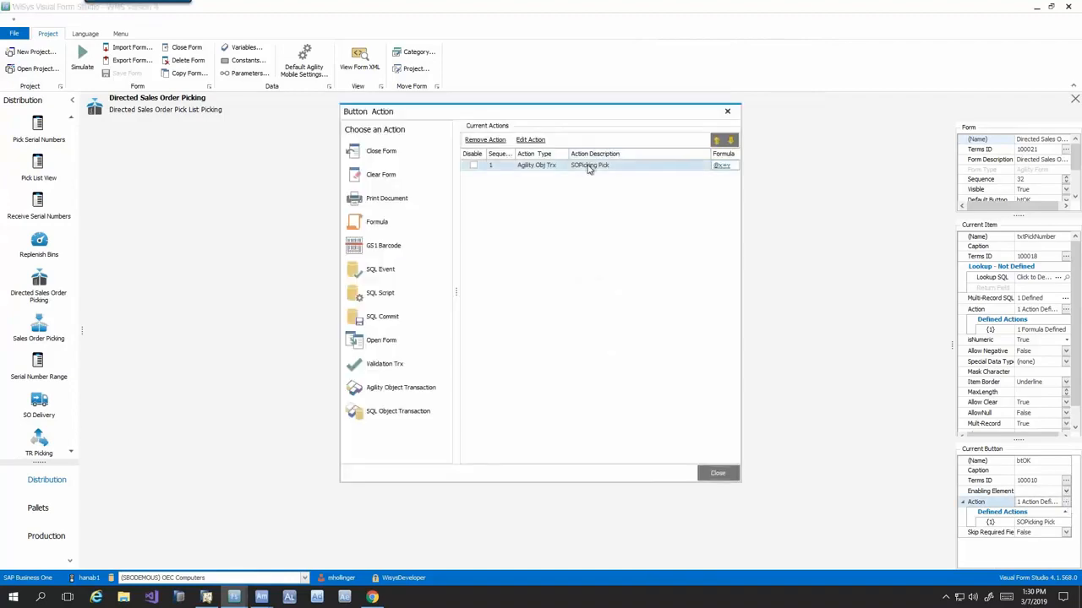
double_click(589, 166)
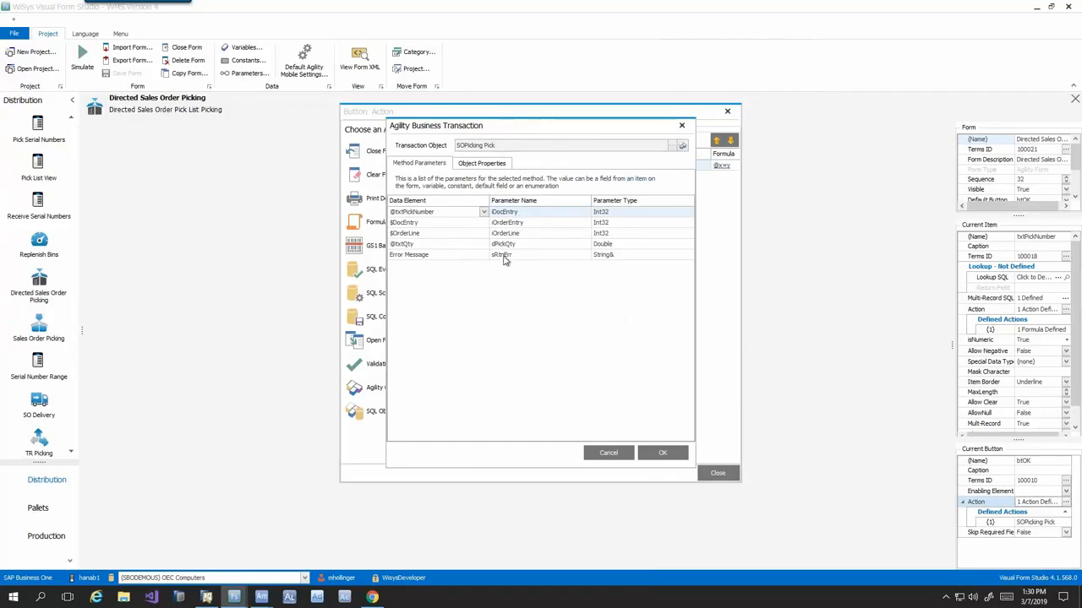
click(617, 453)
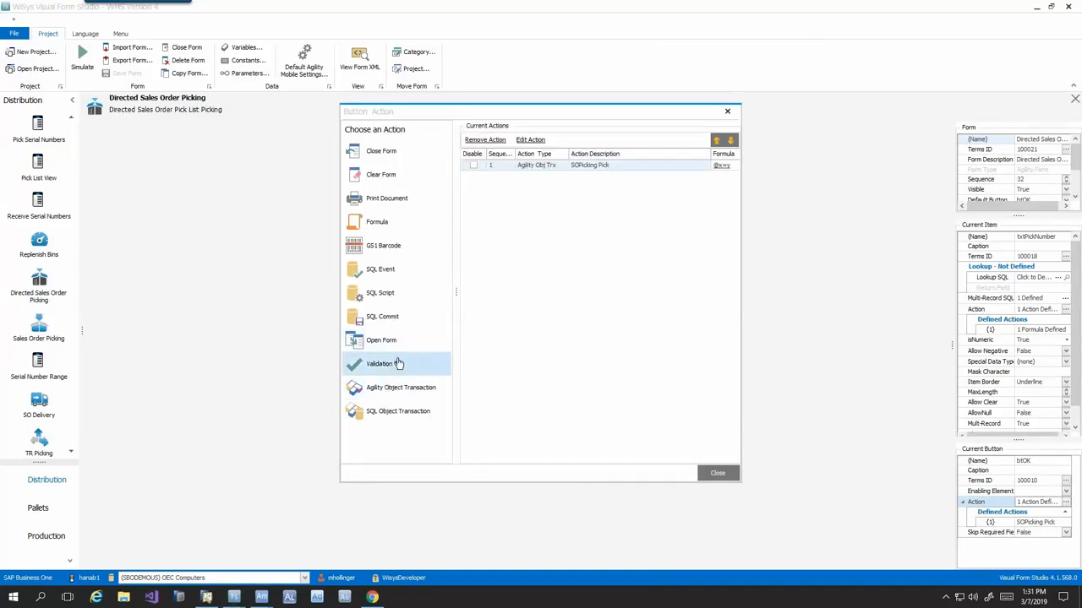
- Add an Agility Object Transaction action to the Save button with IM Transfer Post as its transaction object
click(543, 169)
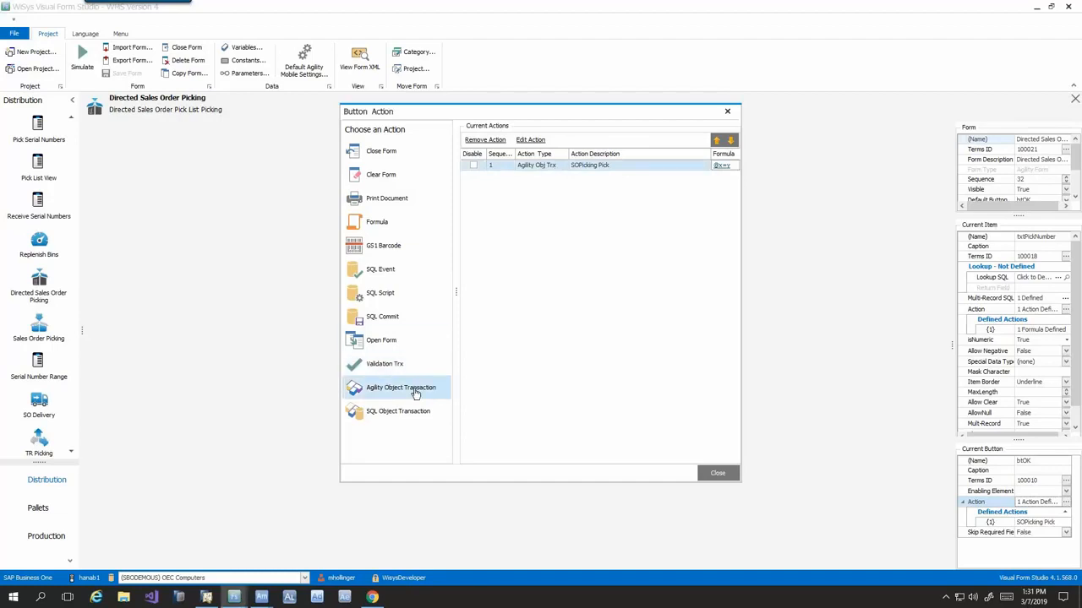
click(397, 388)
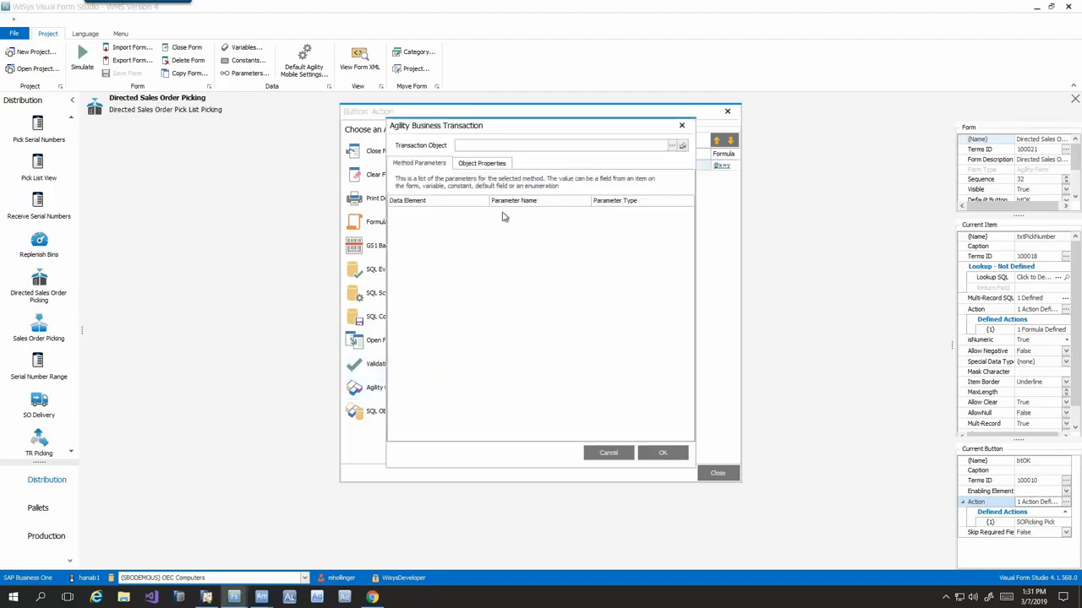
click(681, 147)
scroll(377, 306, down, 10)
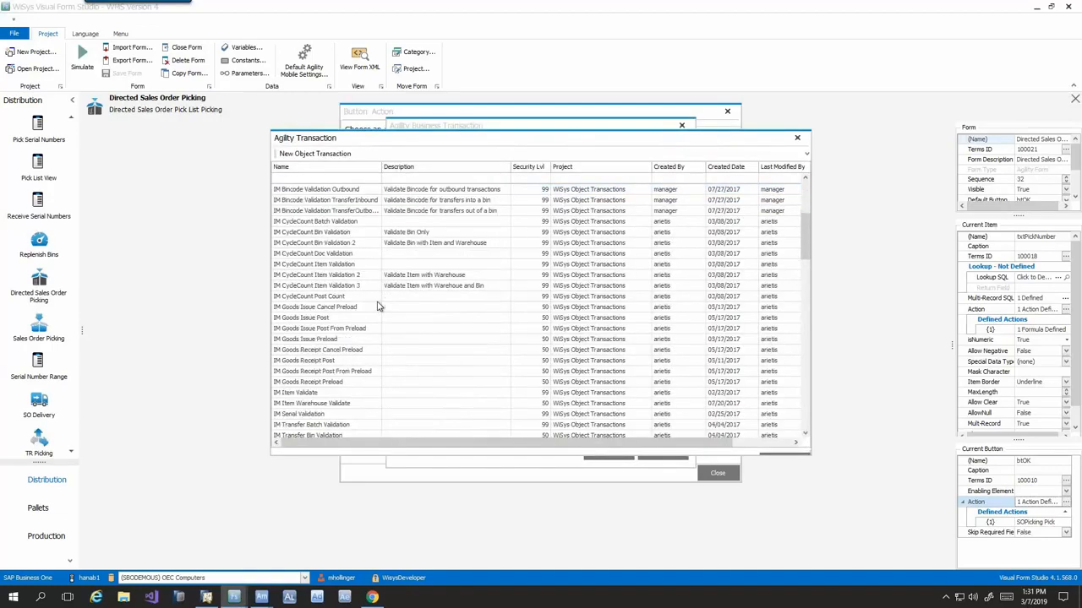
double_click(326, 287)
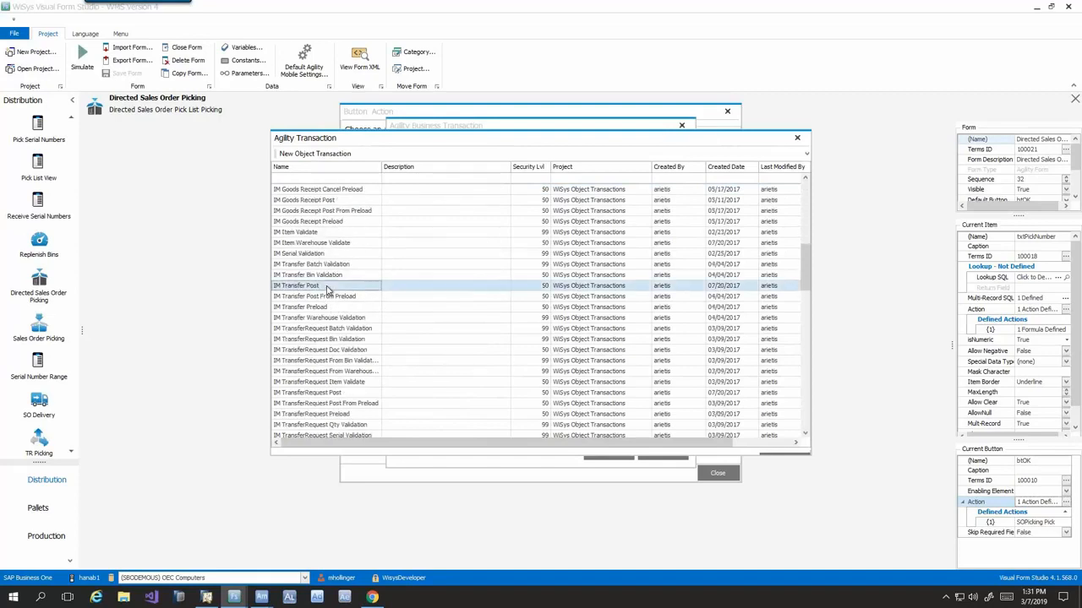
click(485, 212)
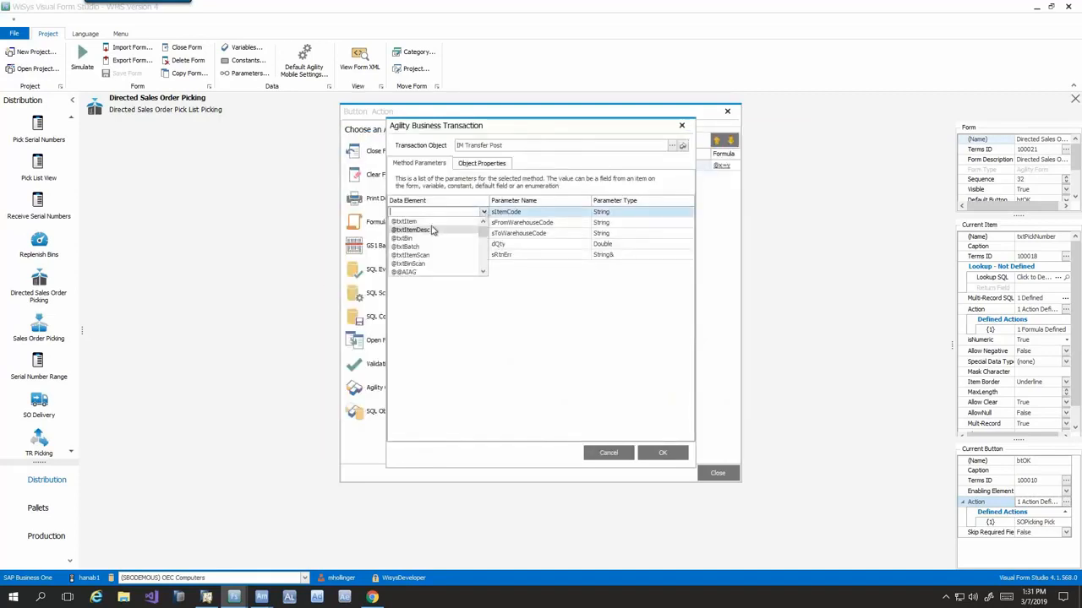
click(435, 228)
click(483, 224)
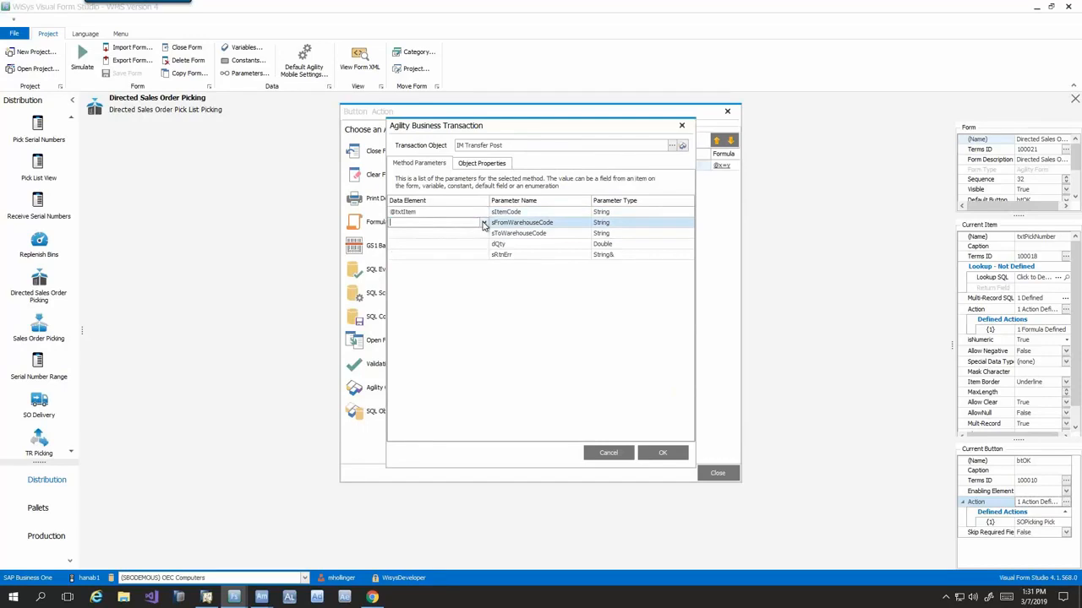
click(483, 224)
mouse_move(483, 241)
mouse_down()
mouse_move(484, 279)
mouse_move(478, 260)
mouse_up()
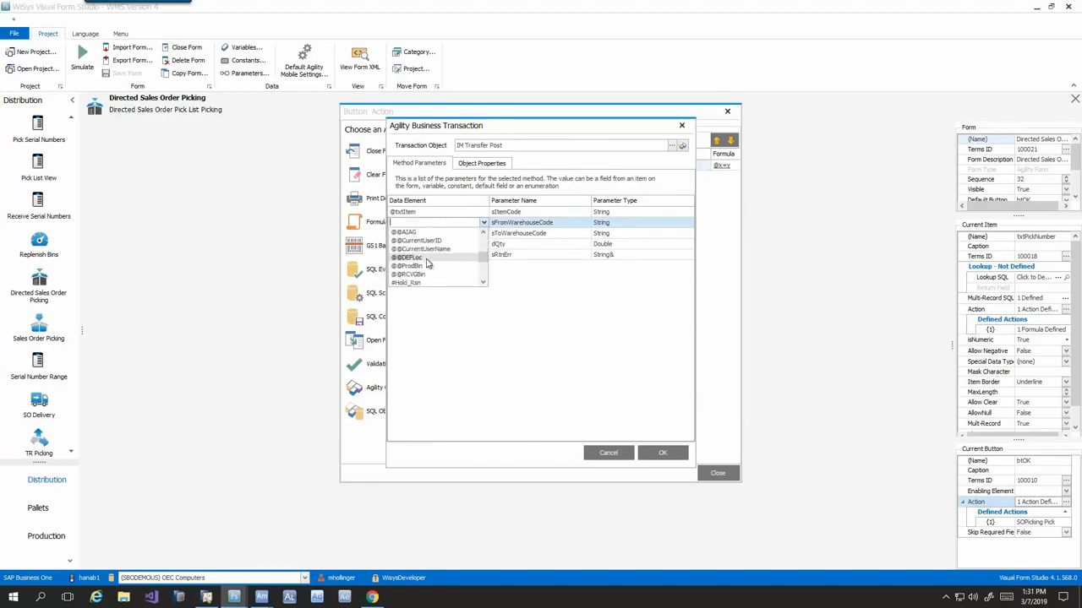
click(429, 257)
click(498, 245)
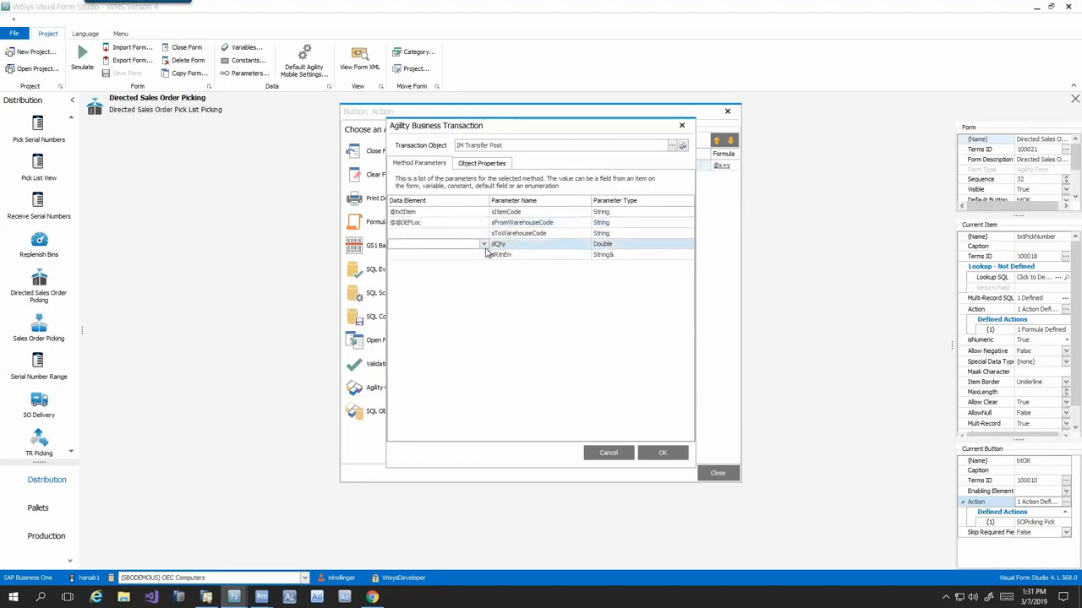
click(484, 243)
click(421, 280)
- Map the object property BinSnB_FromBinAbsEntry to $BinAbs, and discard the IM Transfer Post transaction and close the button's actions
click(486, 164)
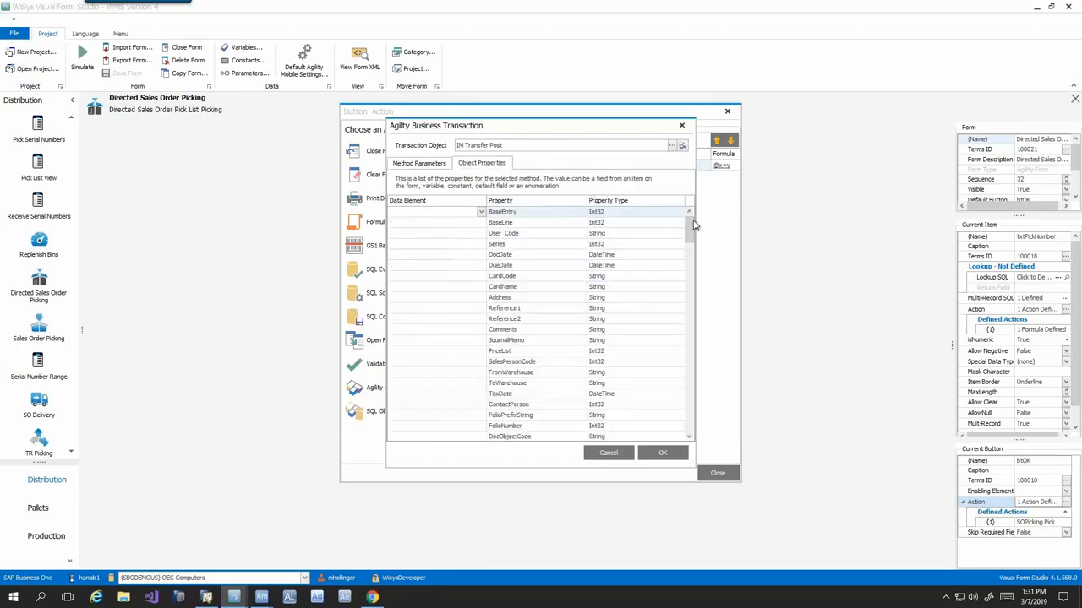
drag(691, 227, 695, 429)
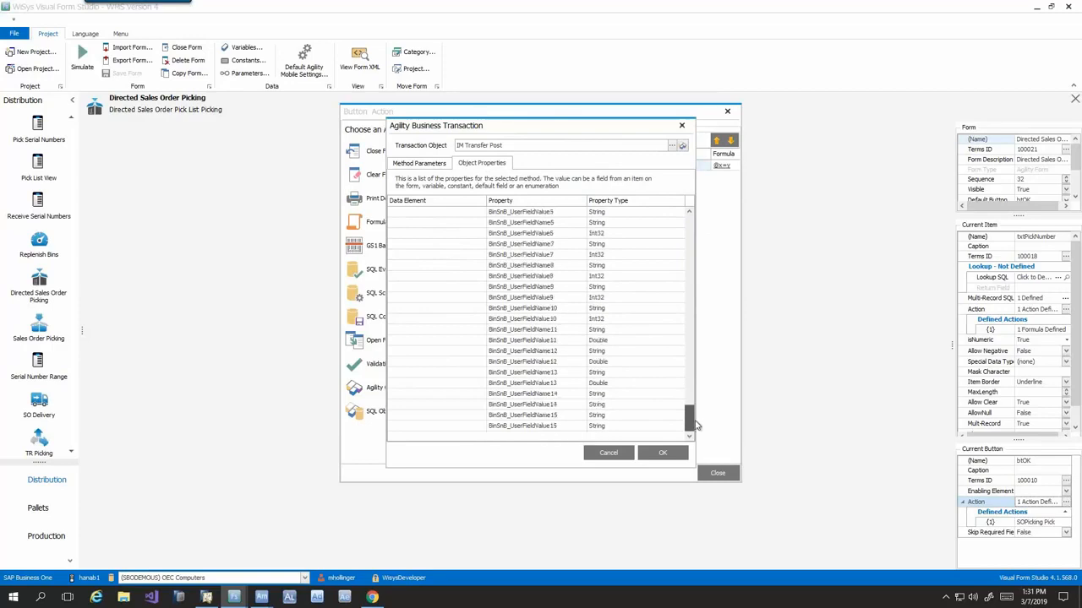
scroll(545, 384, up, 10)
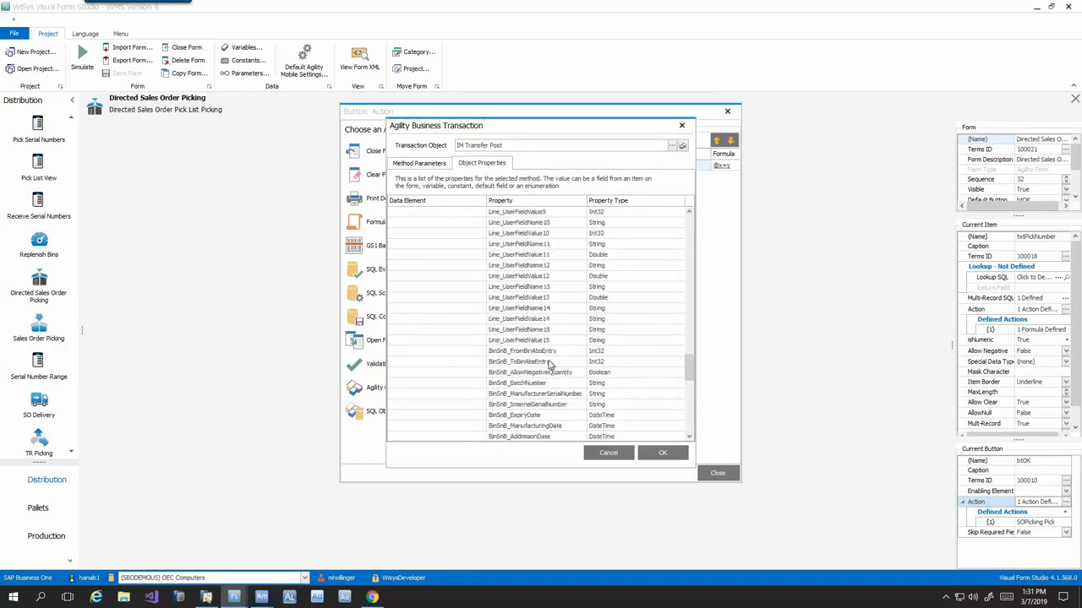
click(528, 354)
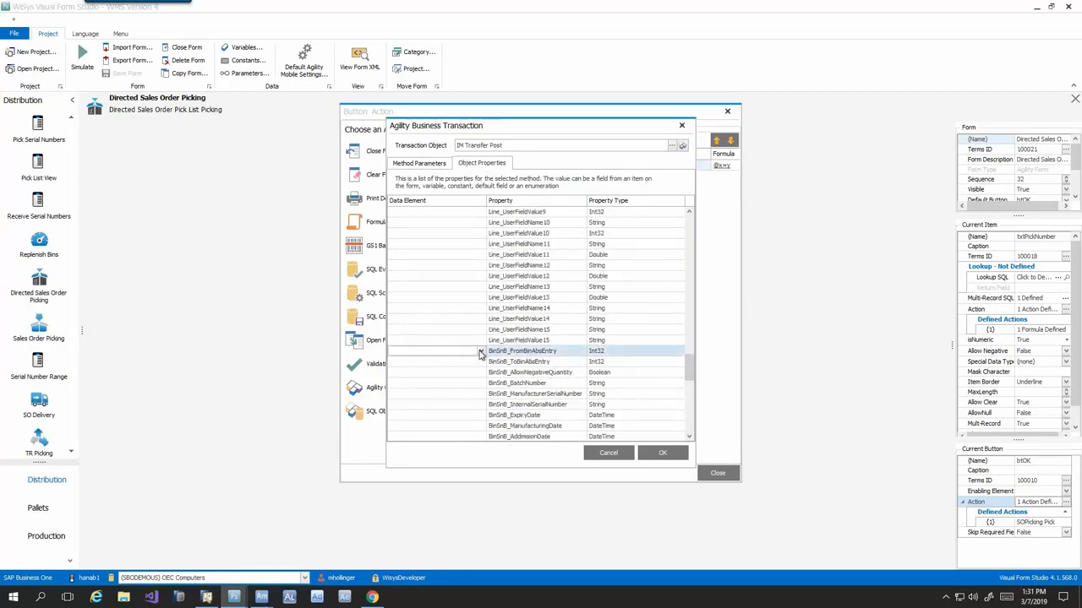
click(480, 351)
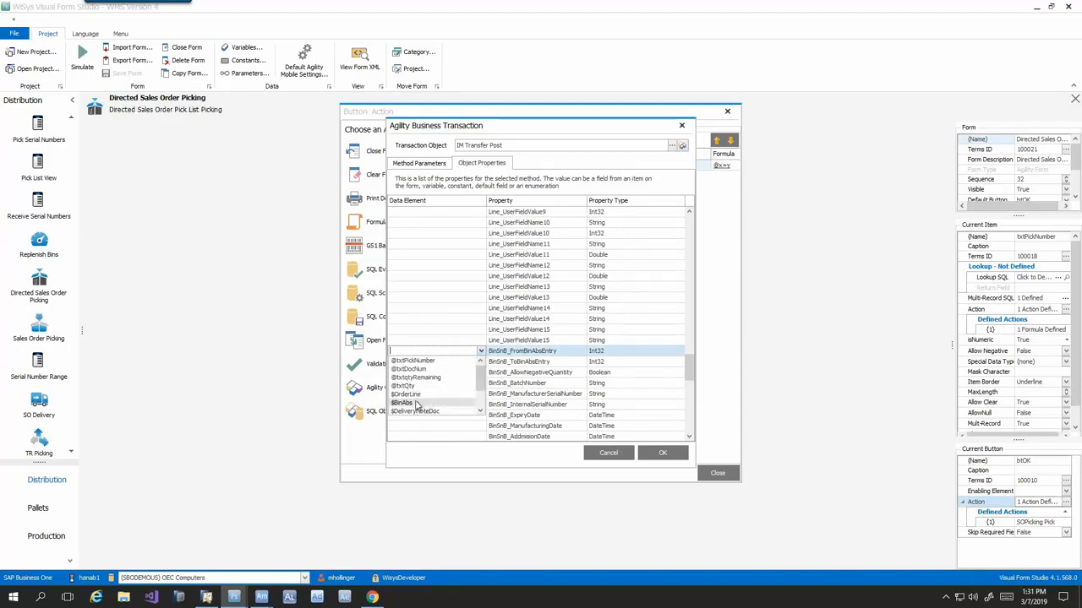
click(414, 403)
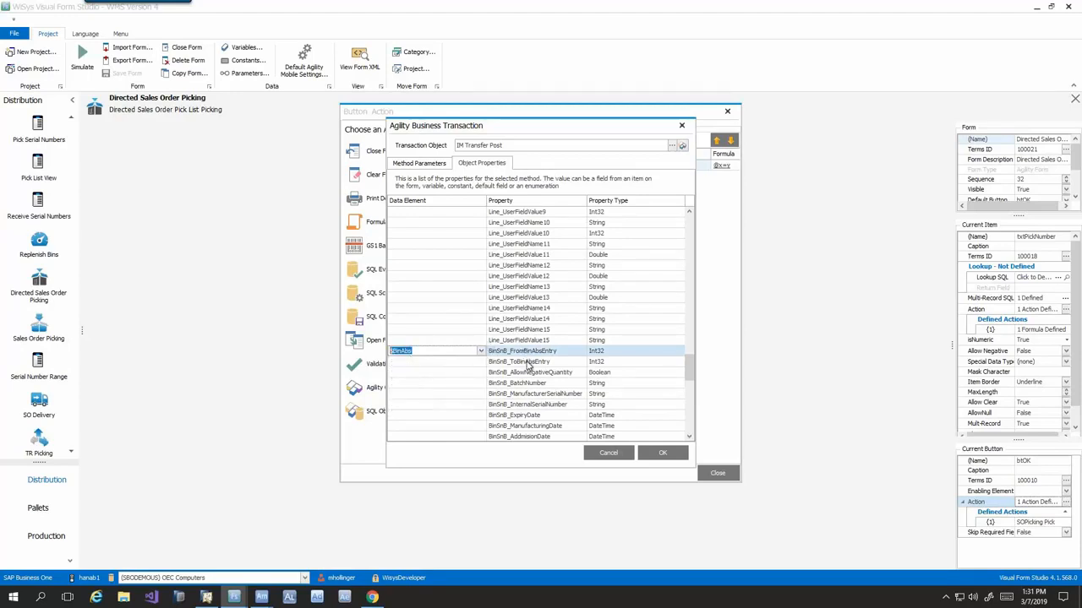
click(529, 362)
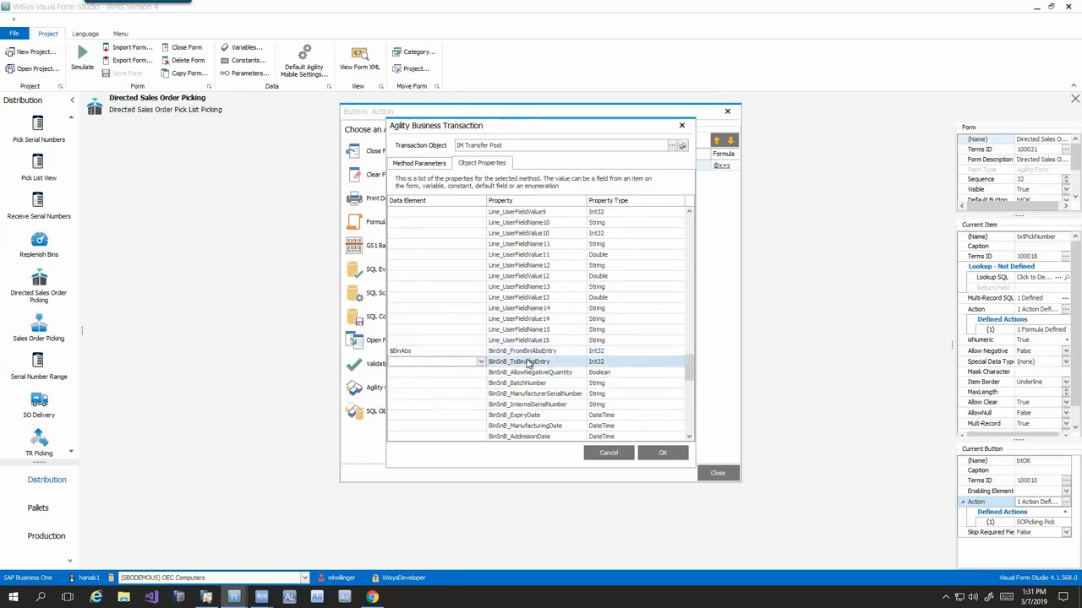
click(616, 452)
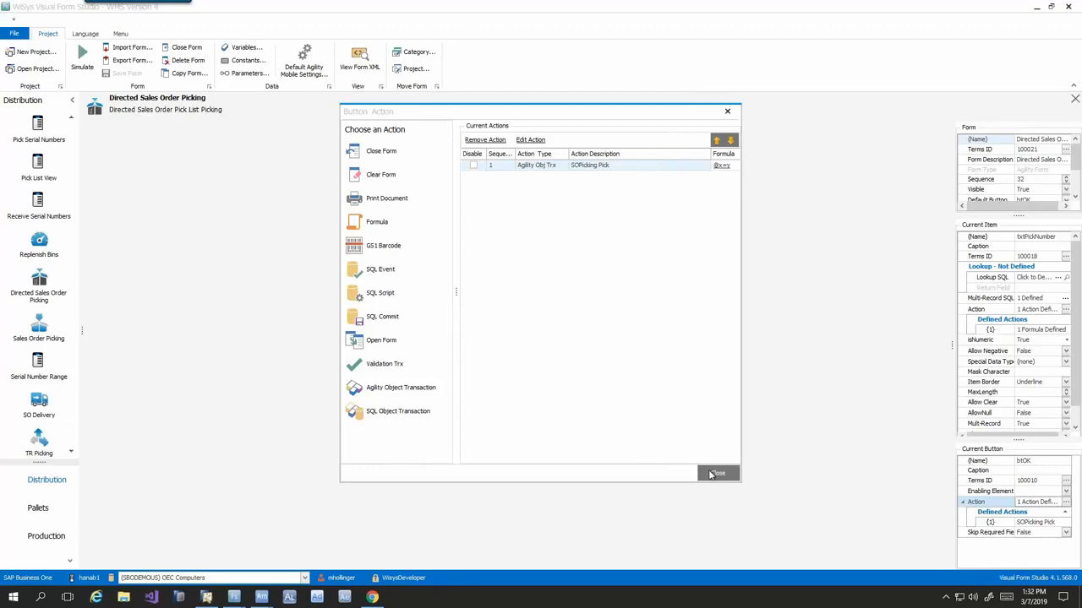
click(715, 474)
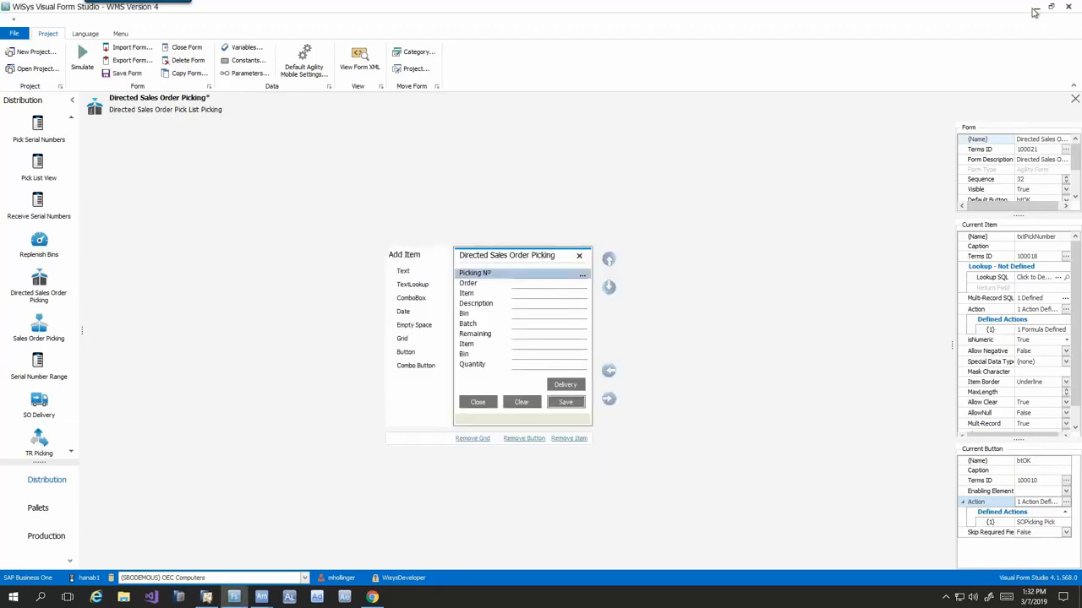
- Switch to Agility Mobile on the handheld, examine the Pallet Builder form among the Pallets forms, and close it
click(1034, 9)
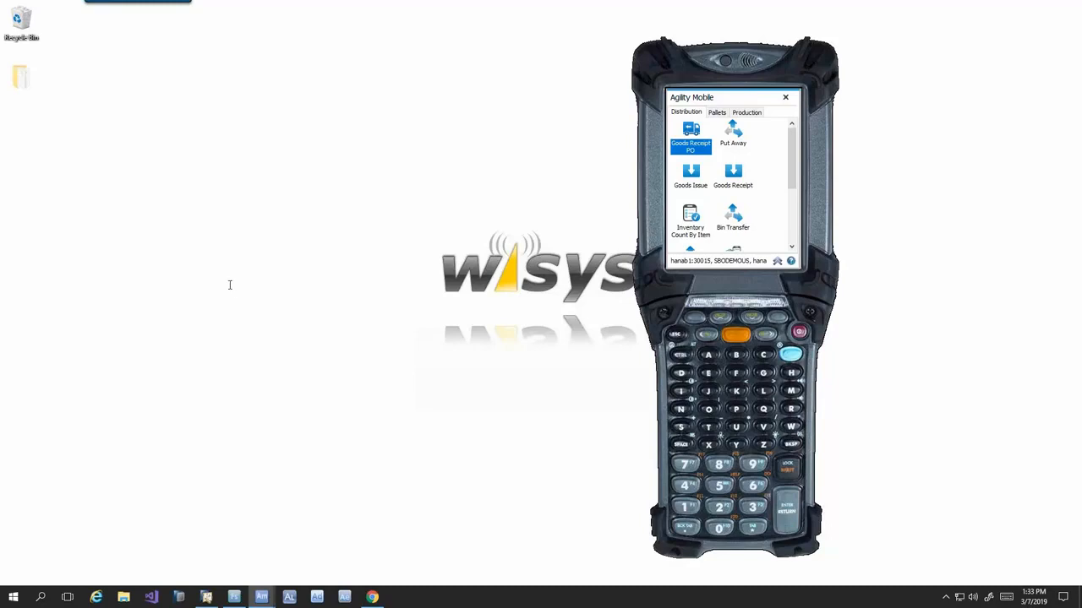
click(715, 115)
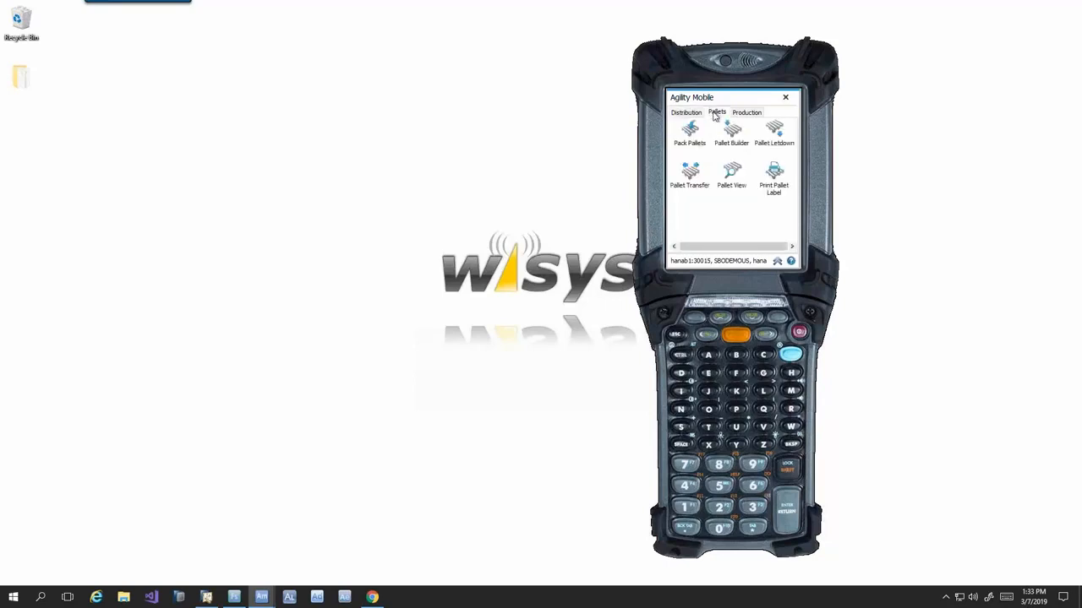
click(732, 142)
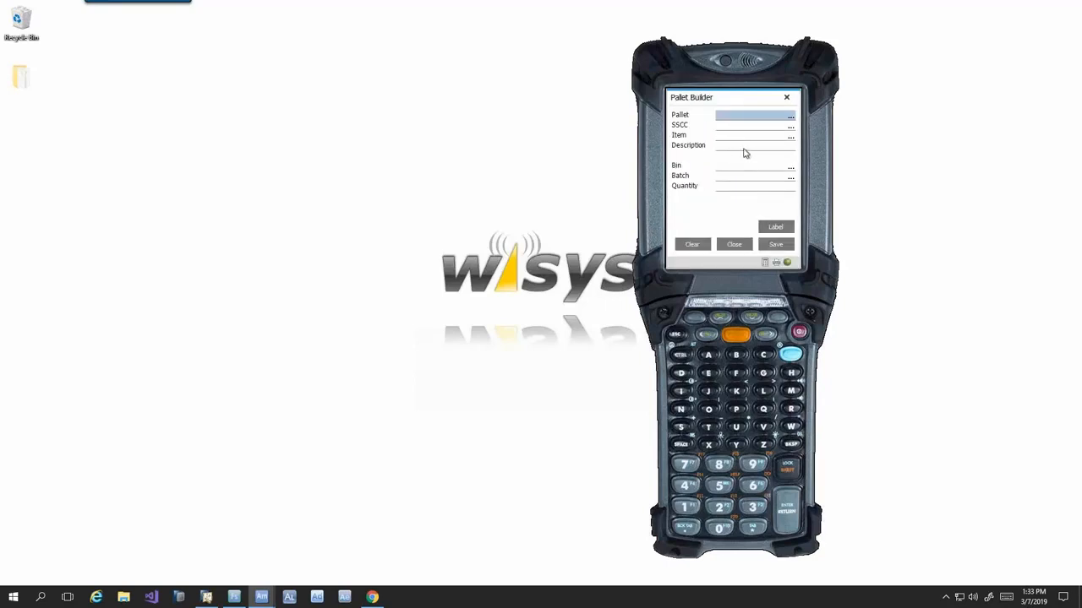
click(725, 245)
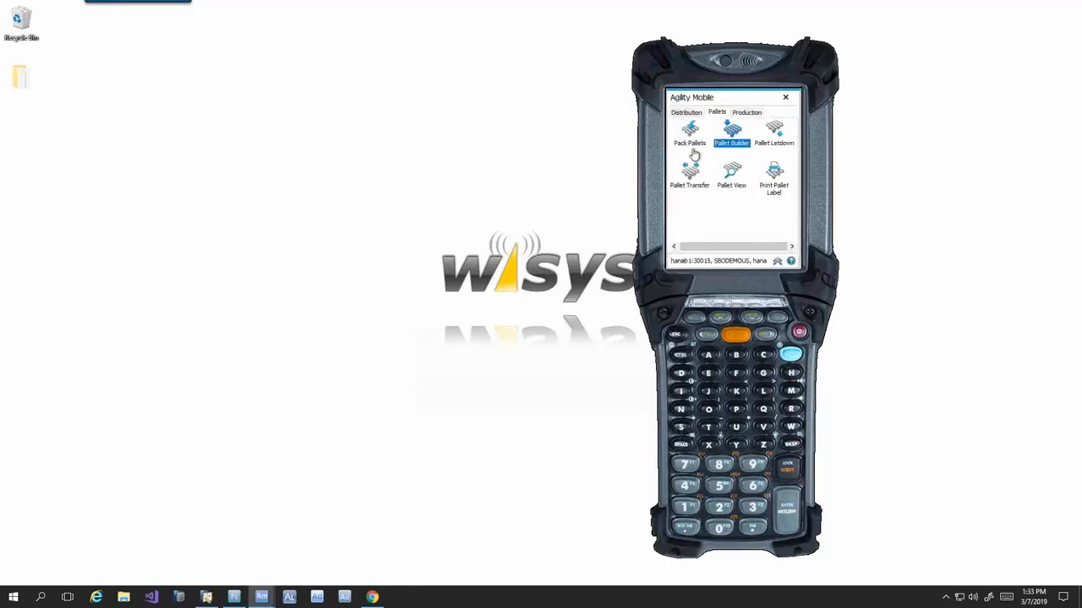
click(693, 114)
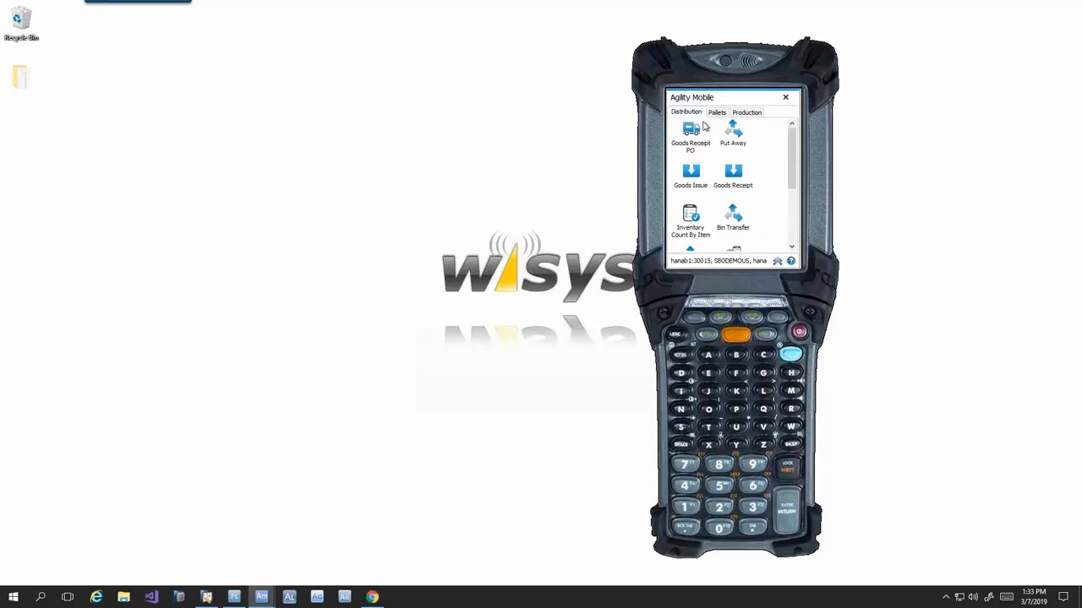
click(717, 113)
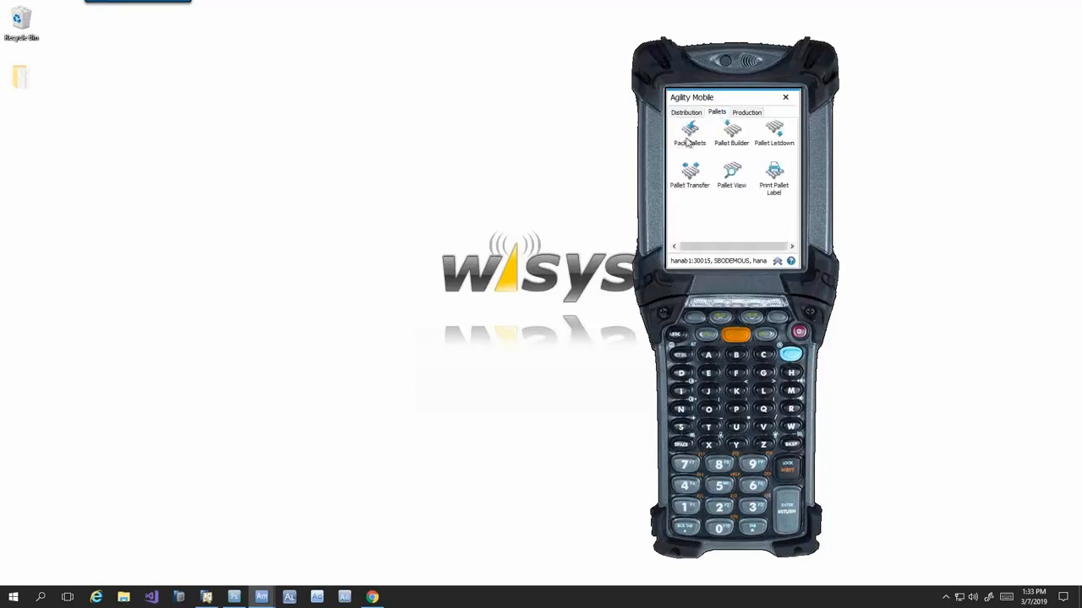
click(727, 136)
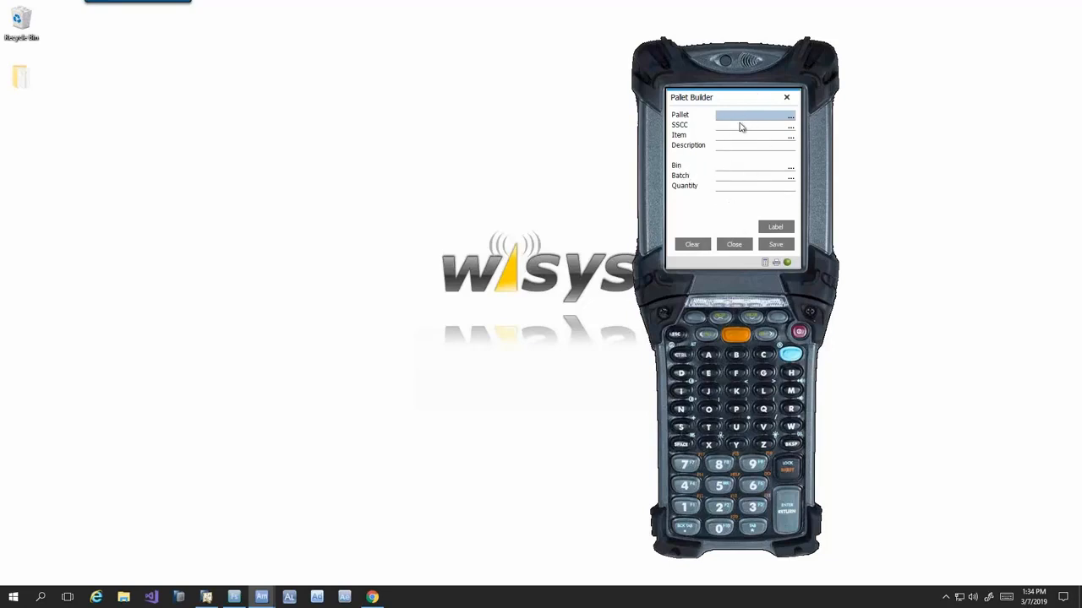
click(742, 248)
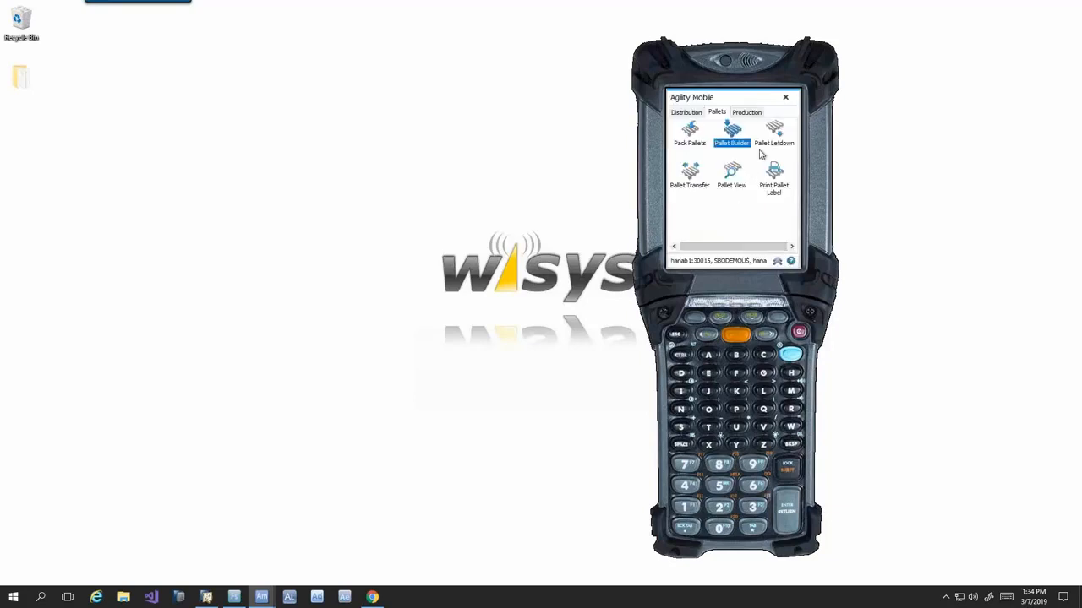
- Examine the Pallet Transfer form, close it and return to the Distribution forms
double_click(698, 181)
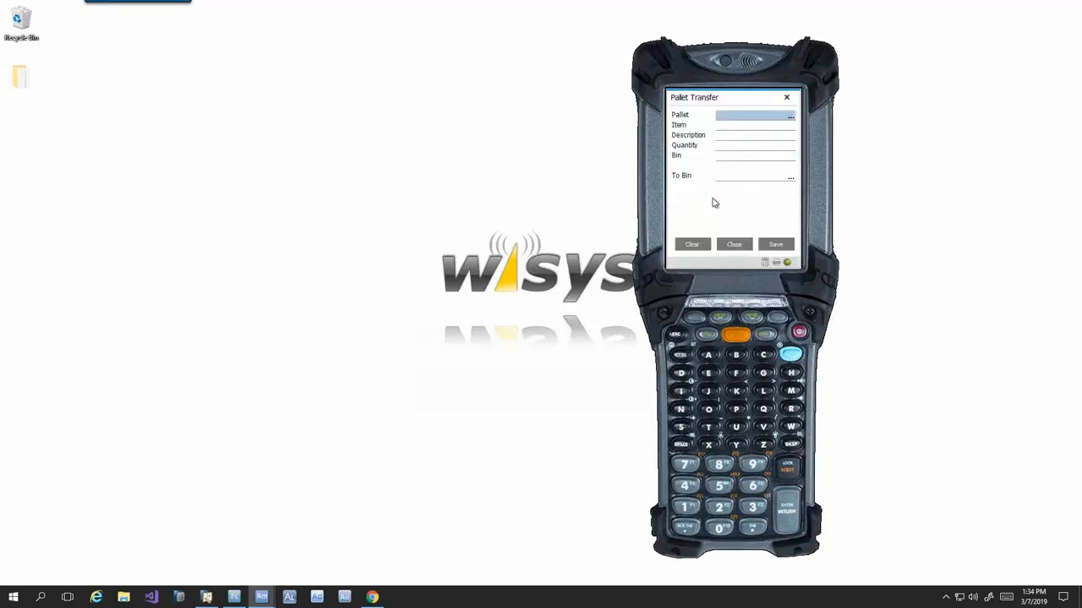
click(732, 246)
click(695, 114)
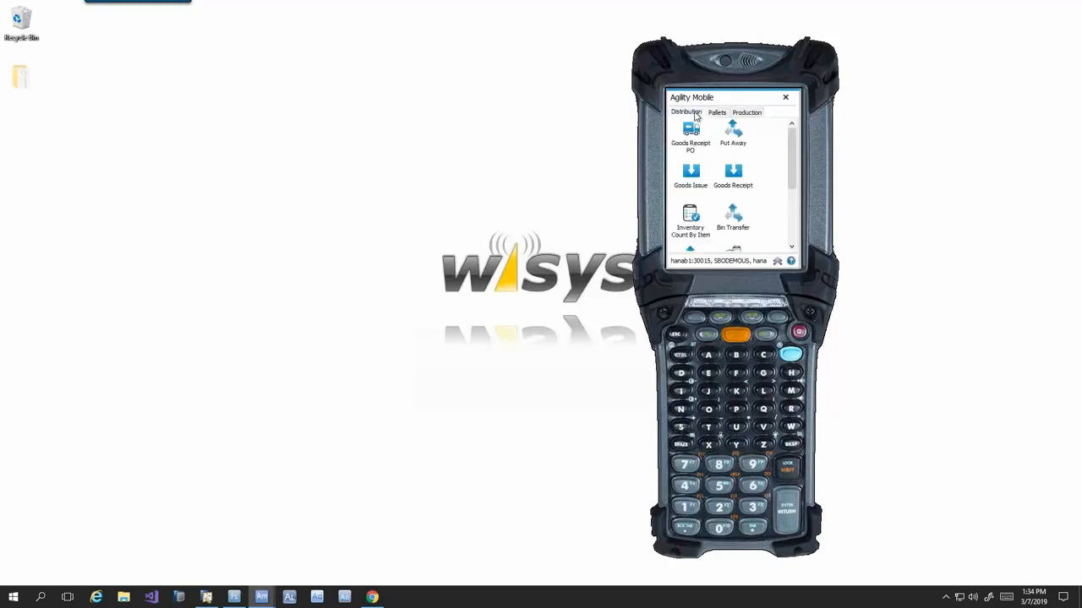